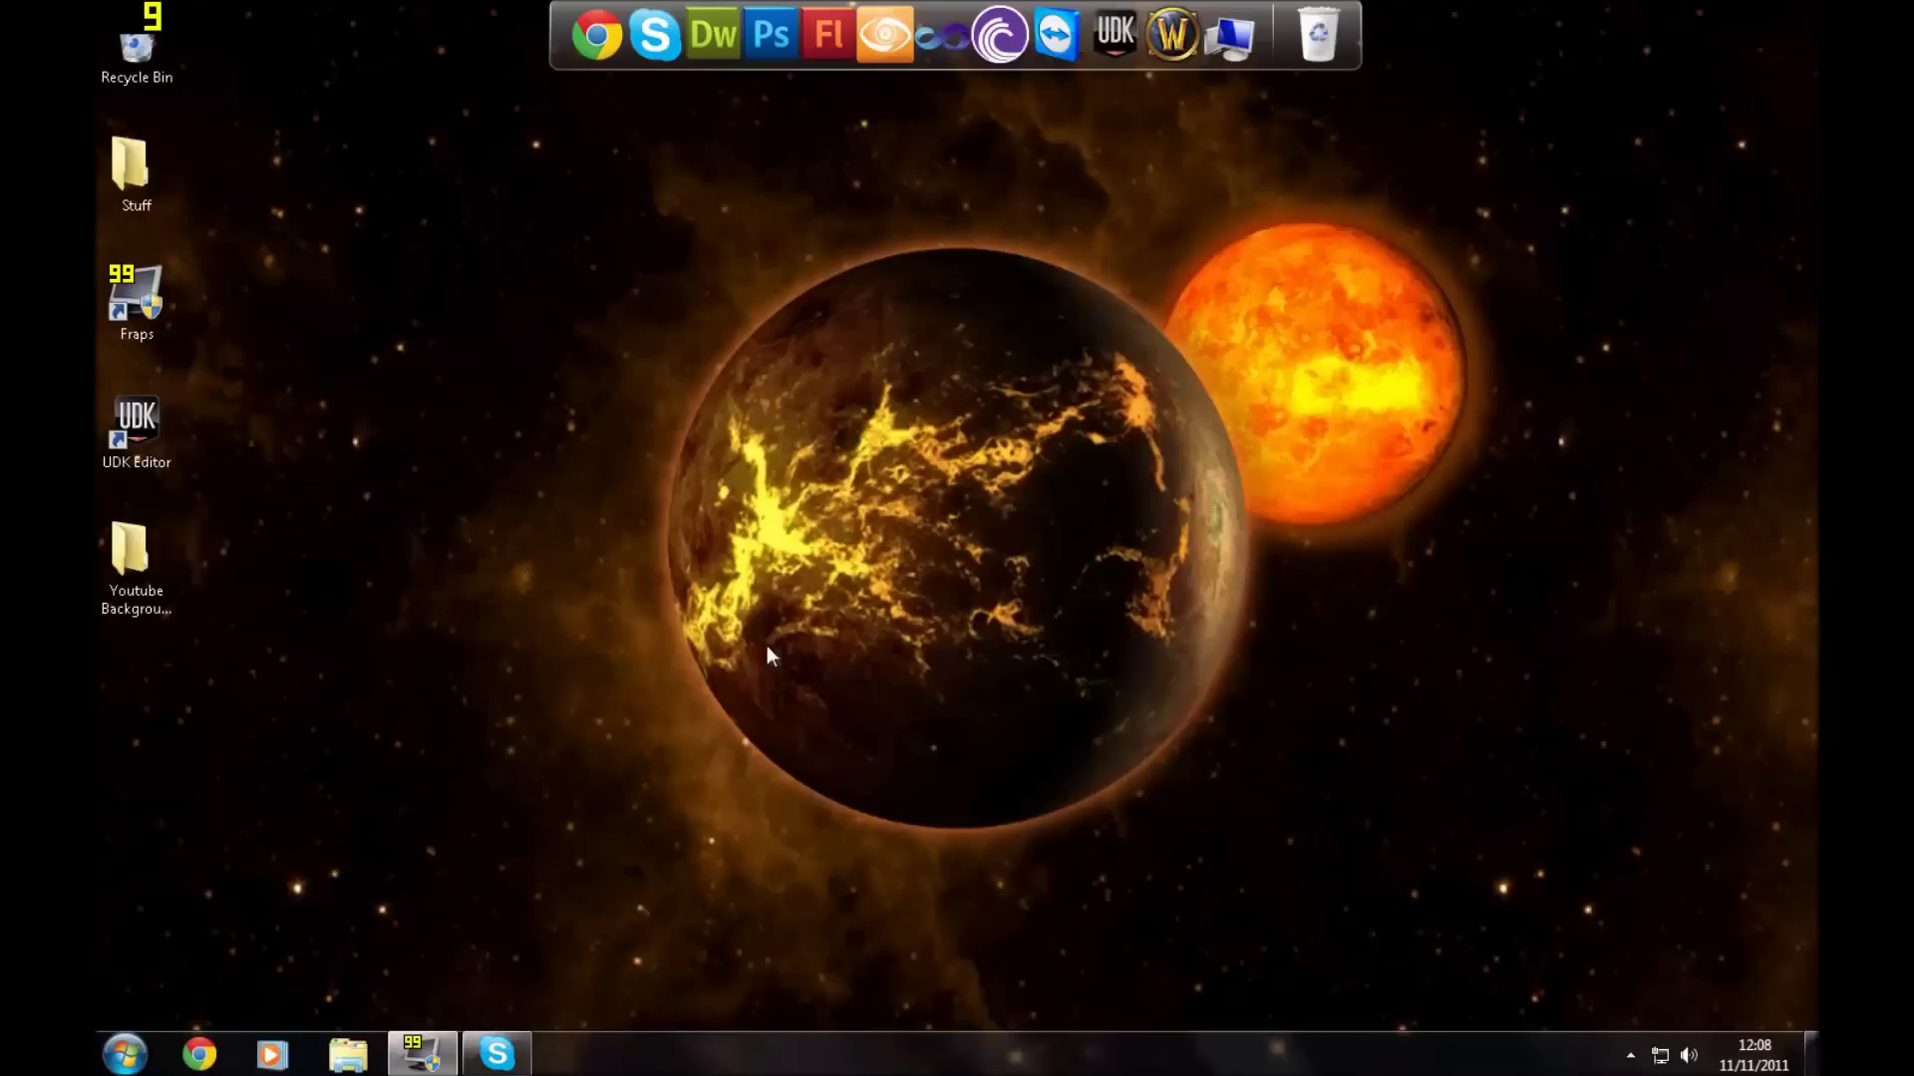
# Step: Launch the UDK editor and dismiss the welcome screen and the Content Browser window
pyautogui.click(1116, 60)
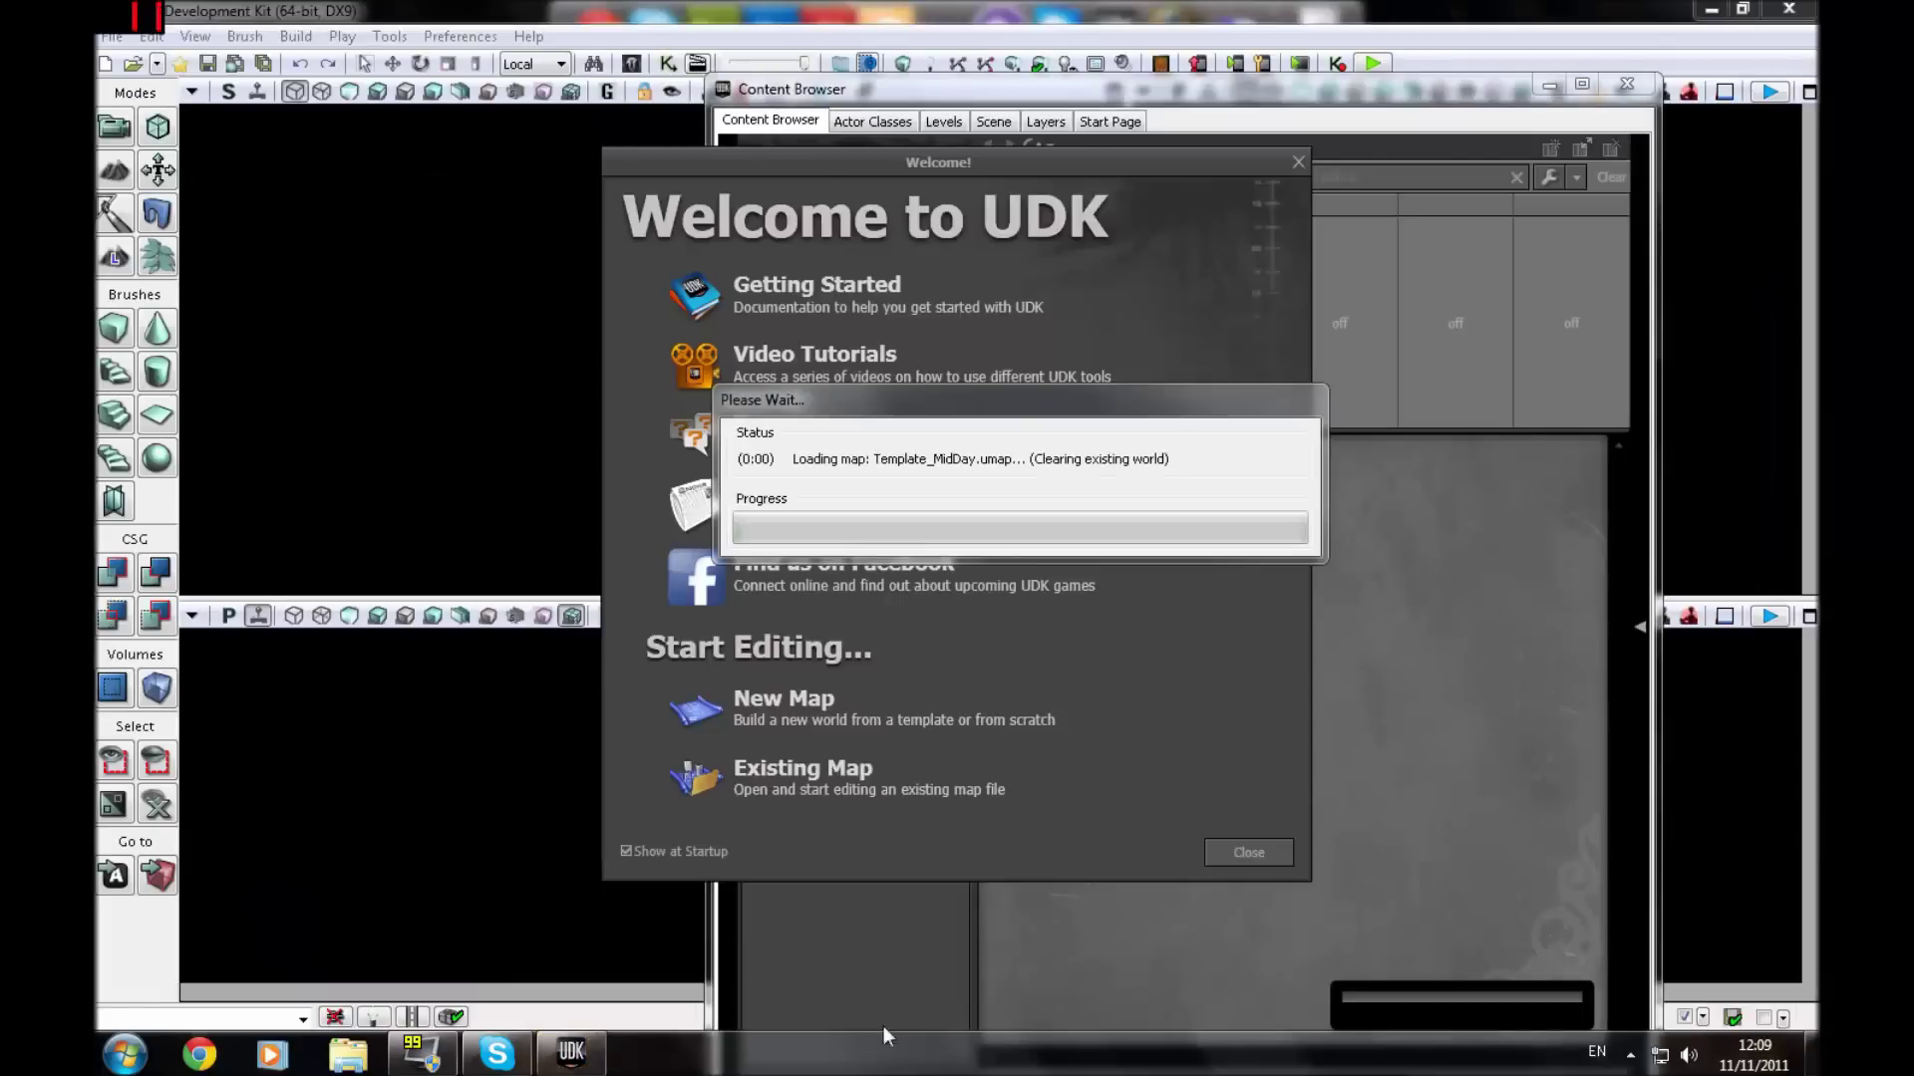
pyautogui.click(1249, 853)
pyautogui.click(1627, 88)
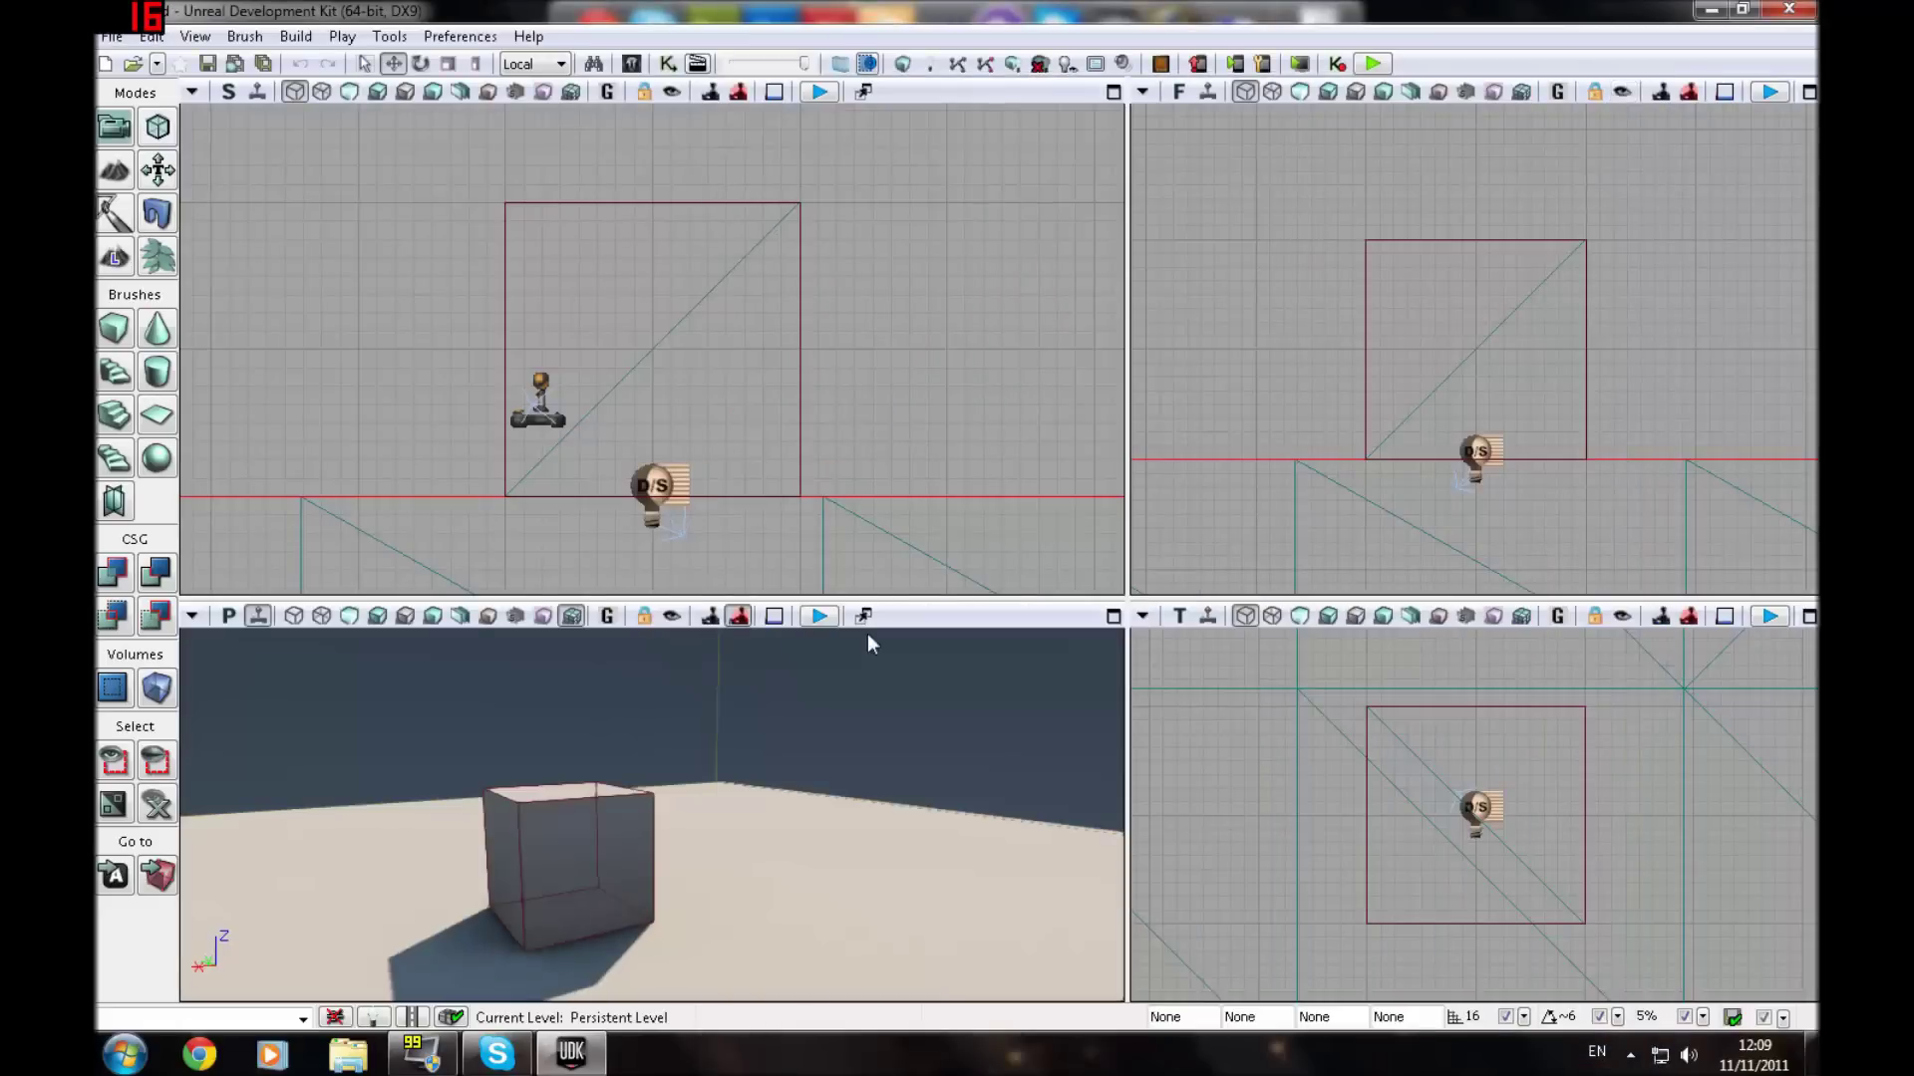
# Step: Switch the perspective viewport to Lit shading and view the cube from several angles
pyautogui.moveTo(652, 816); pyautogui.dragTo(1026, 687, button='right')
pyautogui.click(372, 623)
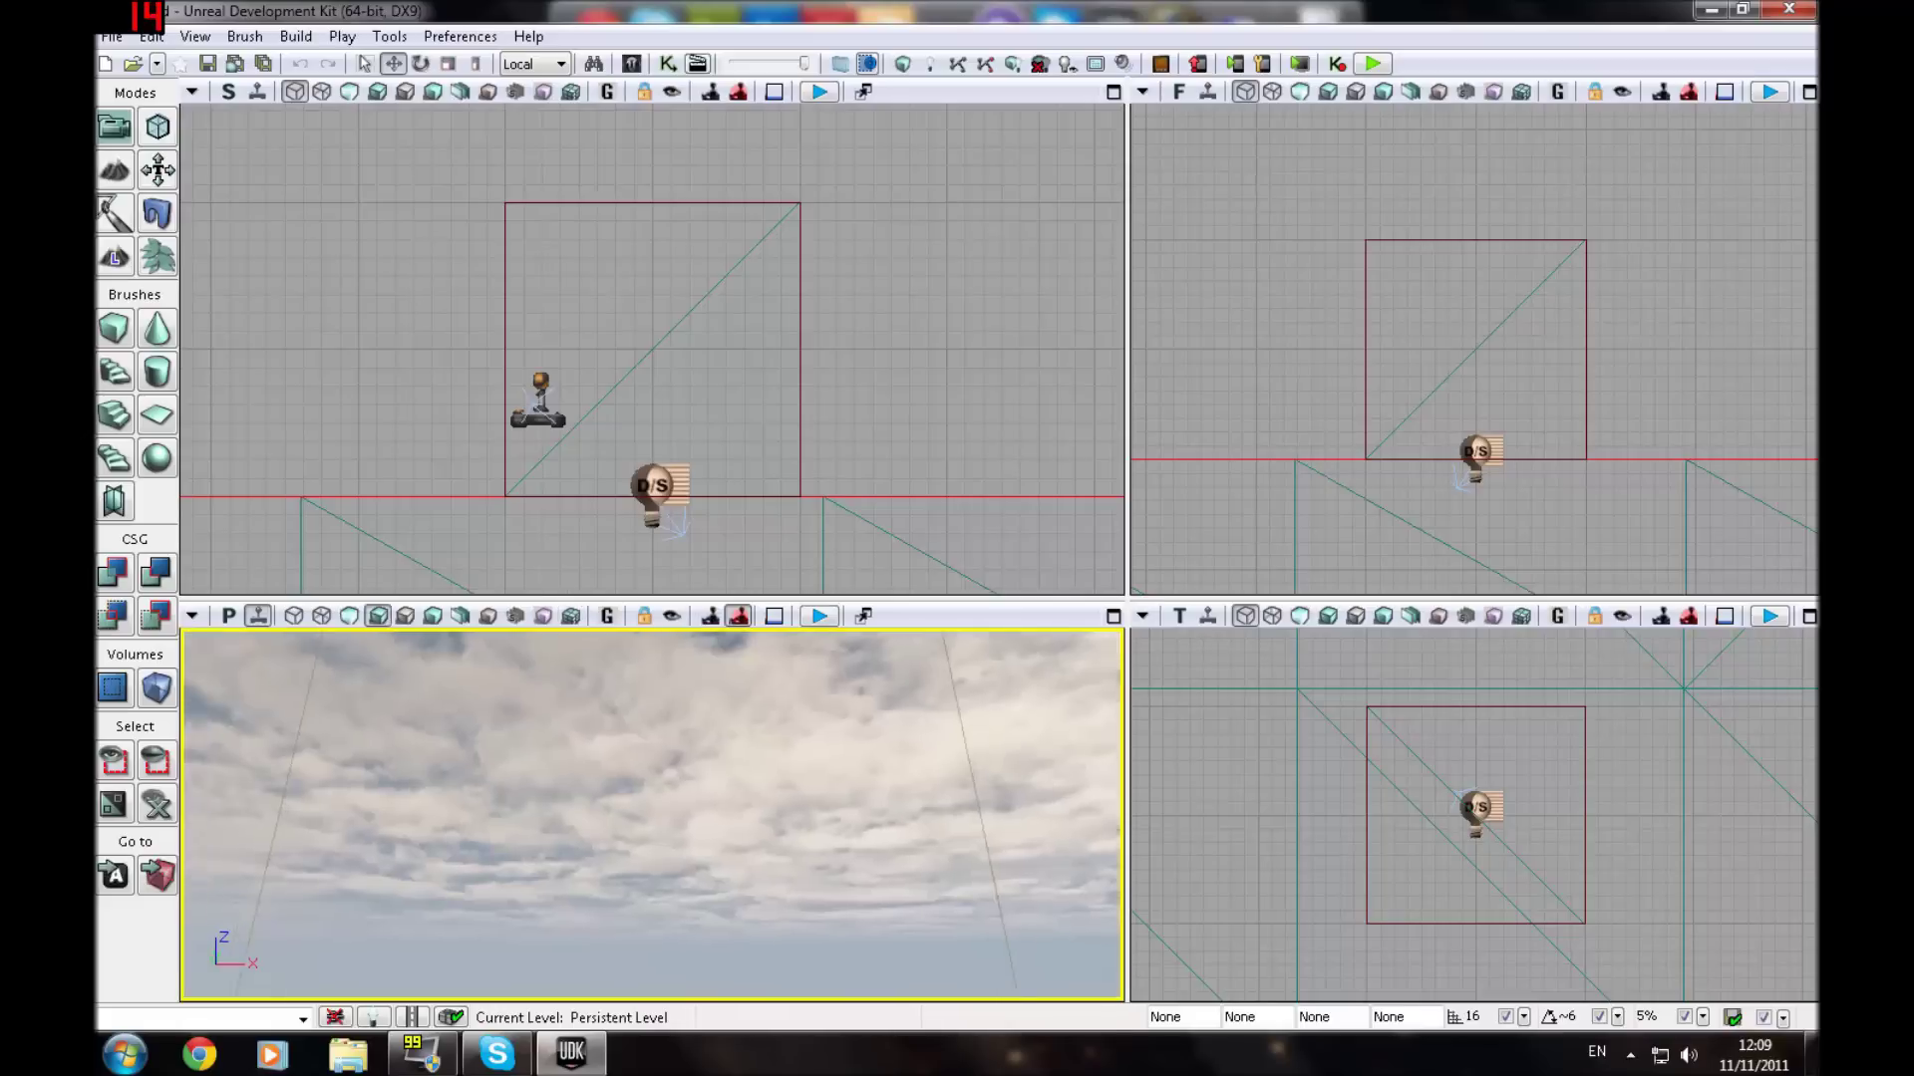
pyautogui.moveTo(478, 738)
pyautogui.mouseDown(button='right')
pyautogui.moveTo(429, 857)
pyautogui.moveTo(349, 822)
pyautogui.moveTo(379, 927)
pyautogui.moveTo(468, 877)
pyautogui.moveTo(529, 882)
pyautogui.mouseUp(button='right')
pyautogui.scroll(4, 652, 815)
pyautogui.scroll(-5, 651, 815)
pyautogui.scroll(-1, 652, 815)
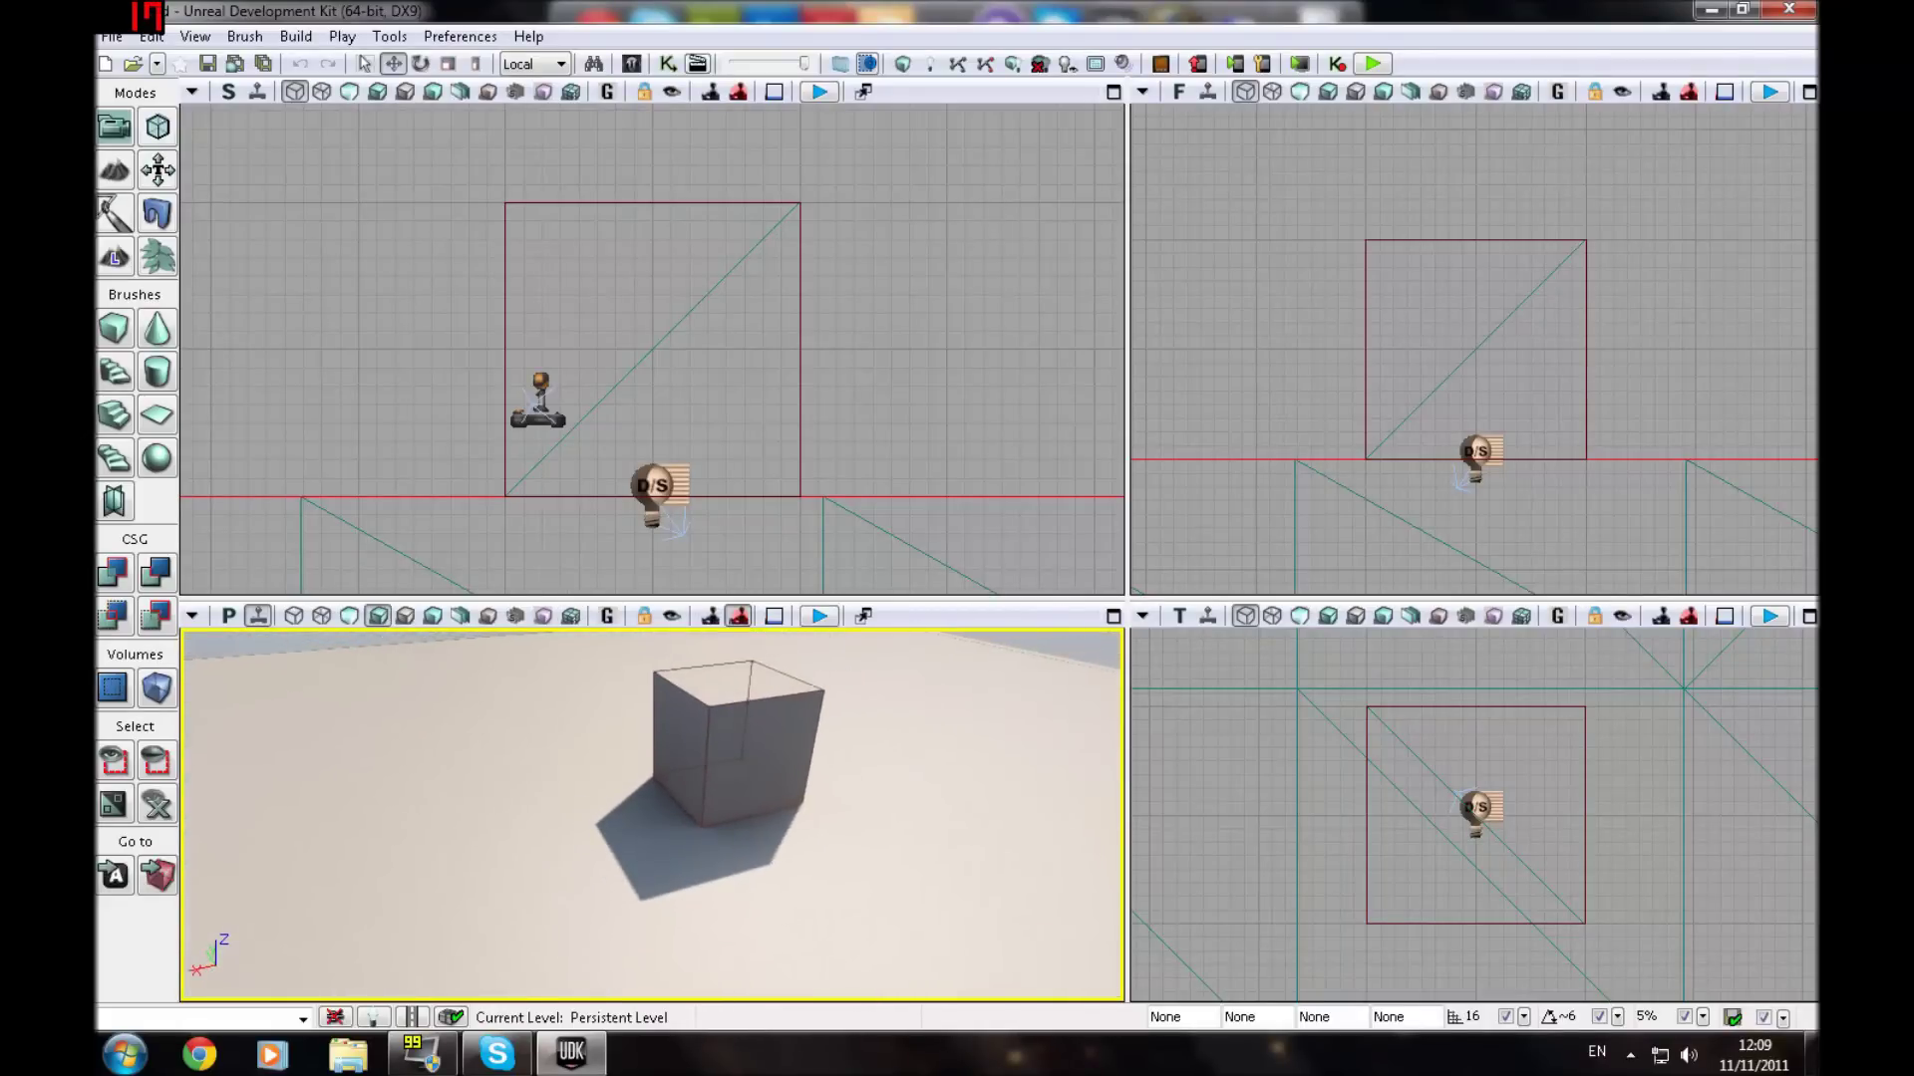
# Step: Compare the wireframe and unlit view modes in the perspective viewport, and return it to Lit
pyautogui.moveTo(299, 623)
pyautogui.mouseDown(button='right')
pyautogui.moveTo(332, 620)
pyautogui.moveTo(299, 618)
pyautogui.mouseUp(button='right')
pyautogui.click(321, 617)
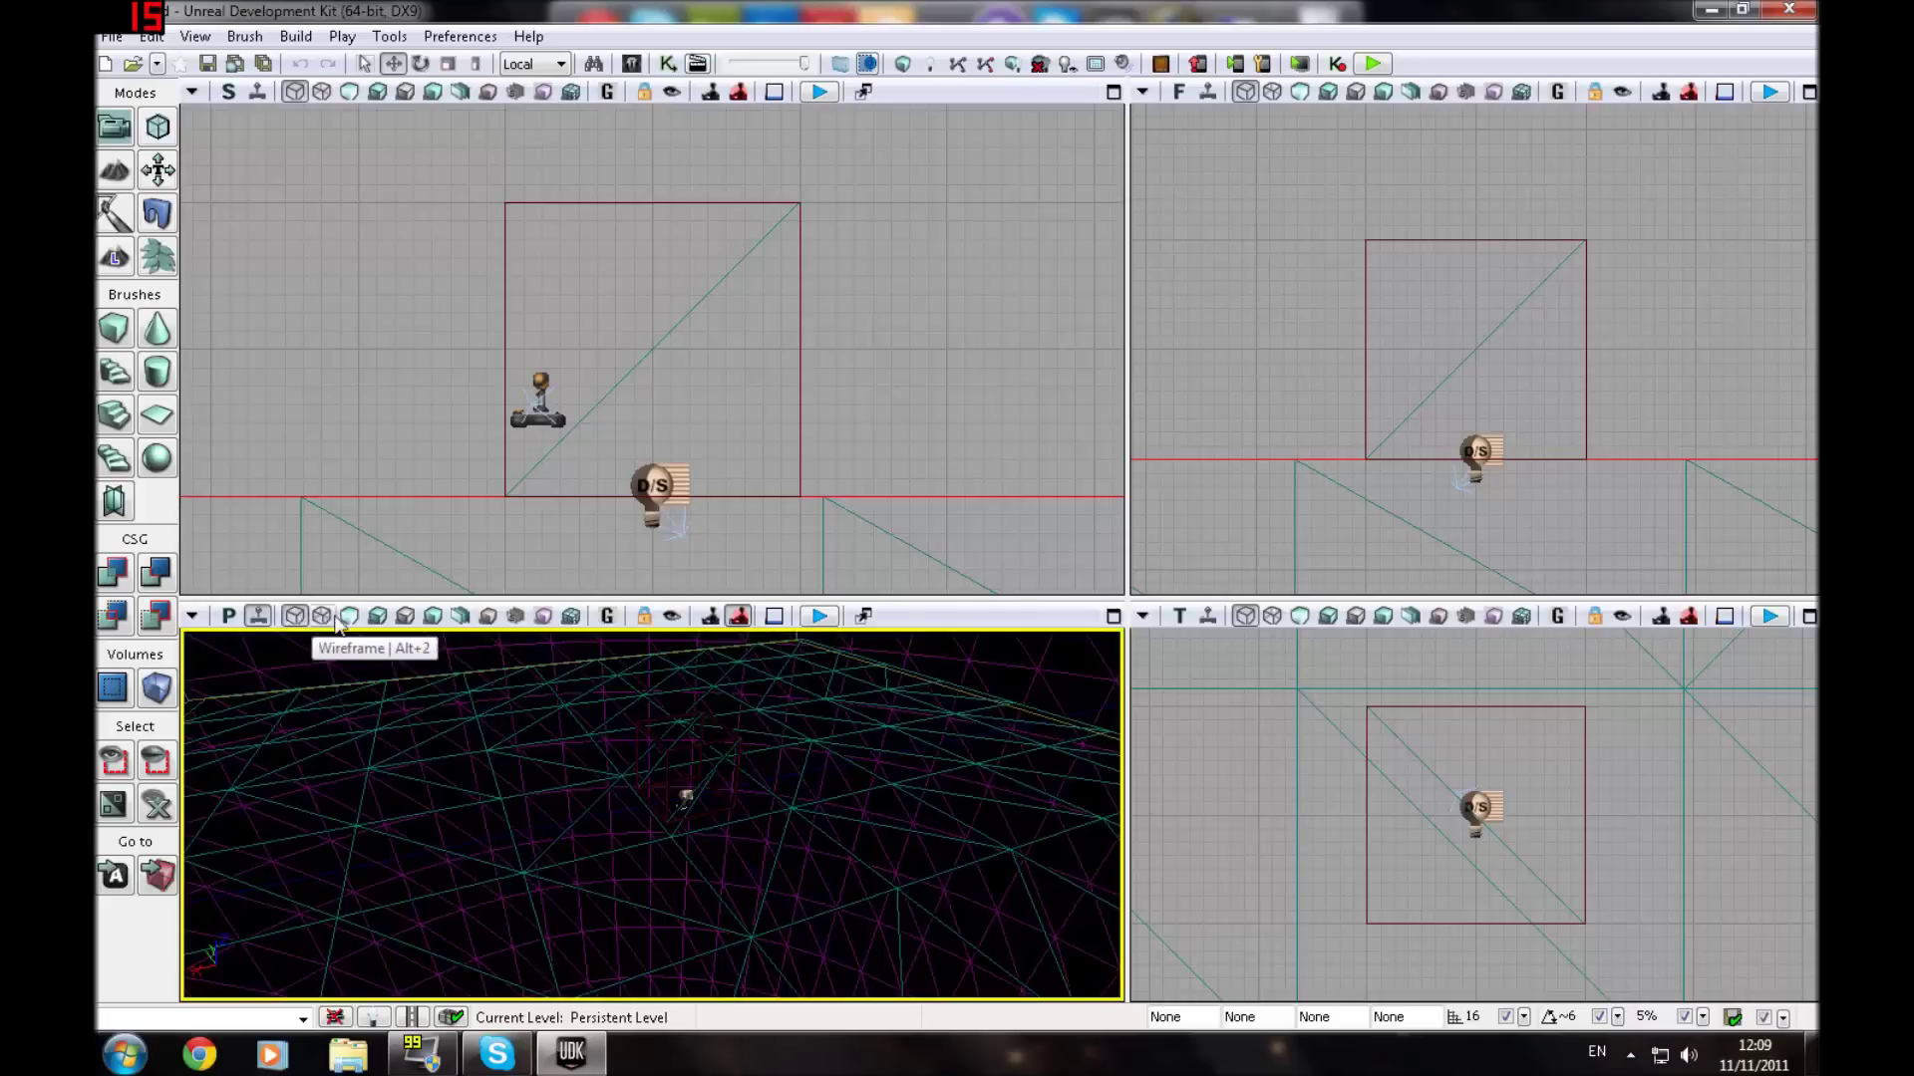
pyautogui.click(346, 619)
pyautogui.moveTo(439, 717); pyautogui.dragTo(543, 732, button='right')
pyautogui.click(379, 618)
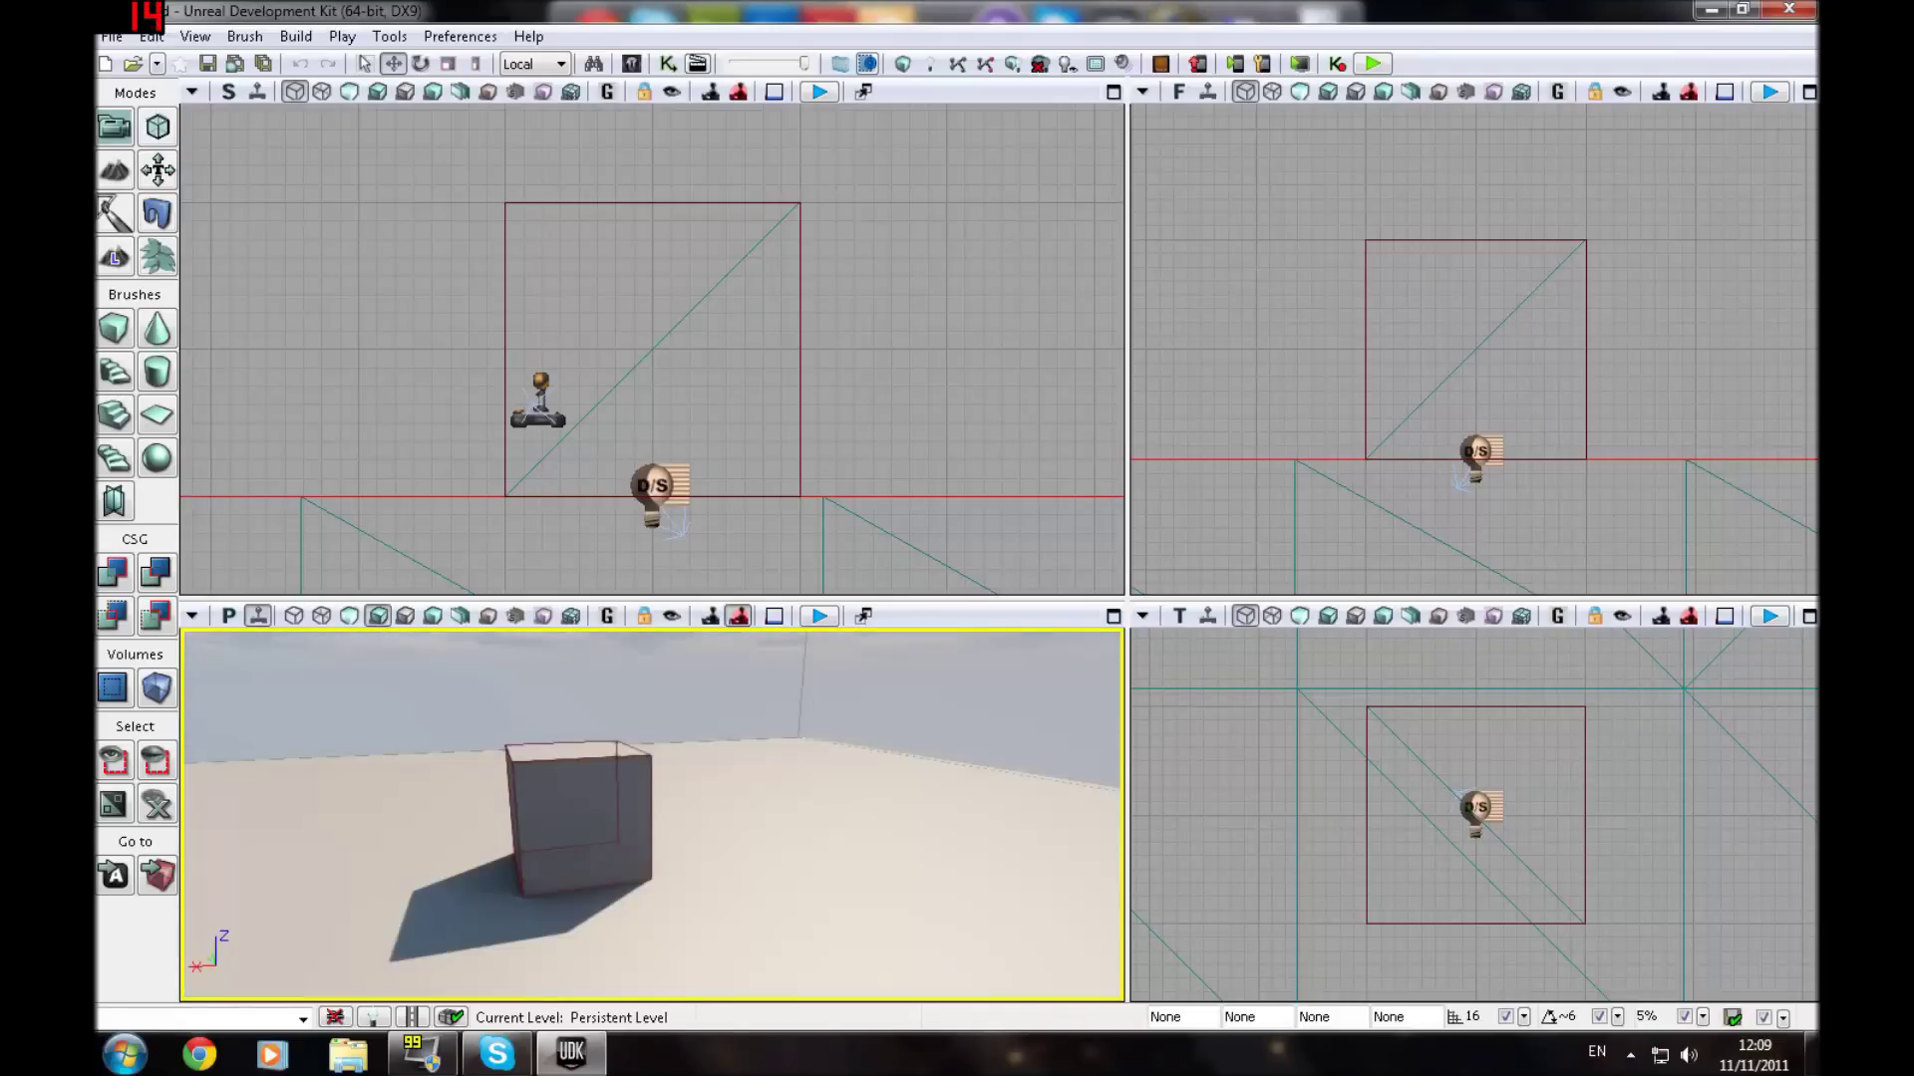
# Step: Play the level inside the perspective viewport, walk around near the cube and end the play session
pyautogui.moveTo(428, 718); pyautogui.dragTo(588, 710, button='right')
pyautogui.click(817, 618)
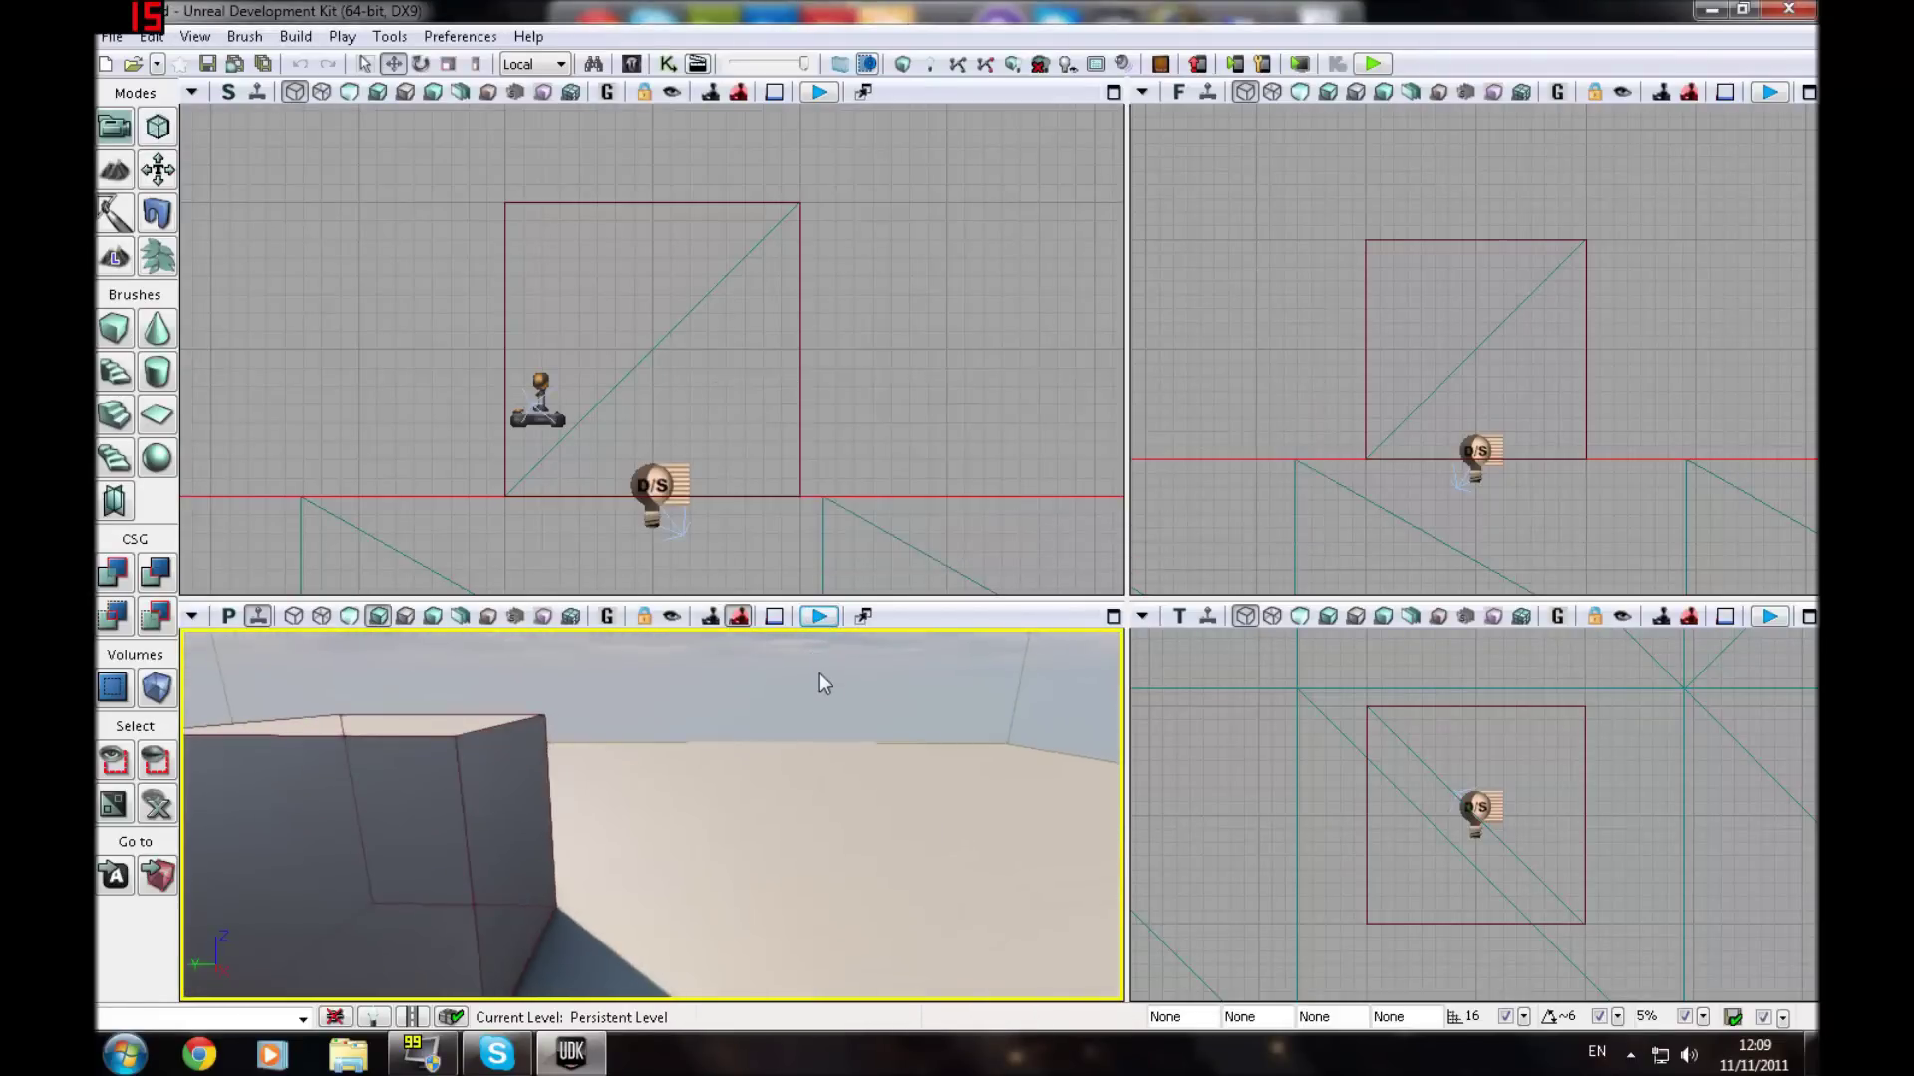
pyautogui.press('Escape')
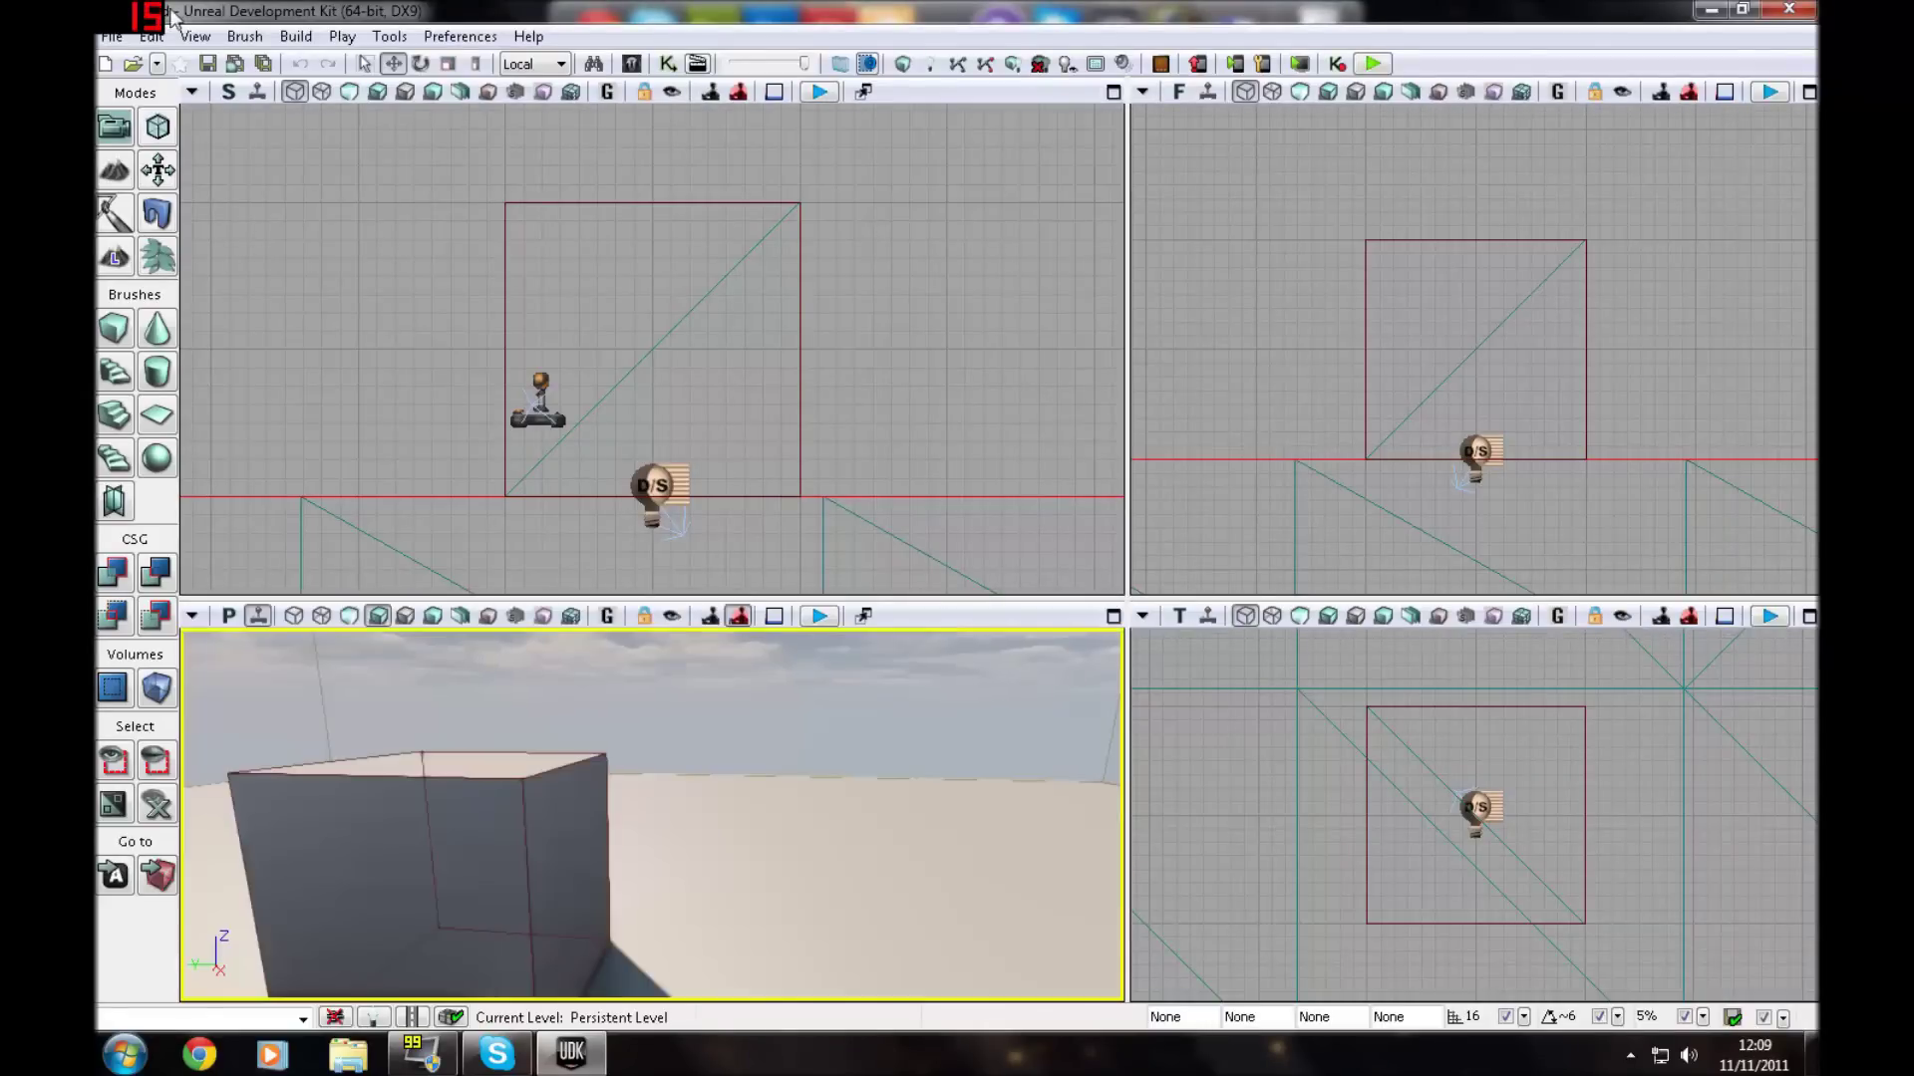
pyautogui.click(819, 617)
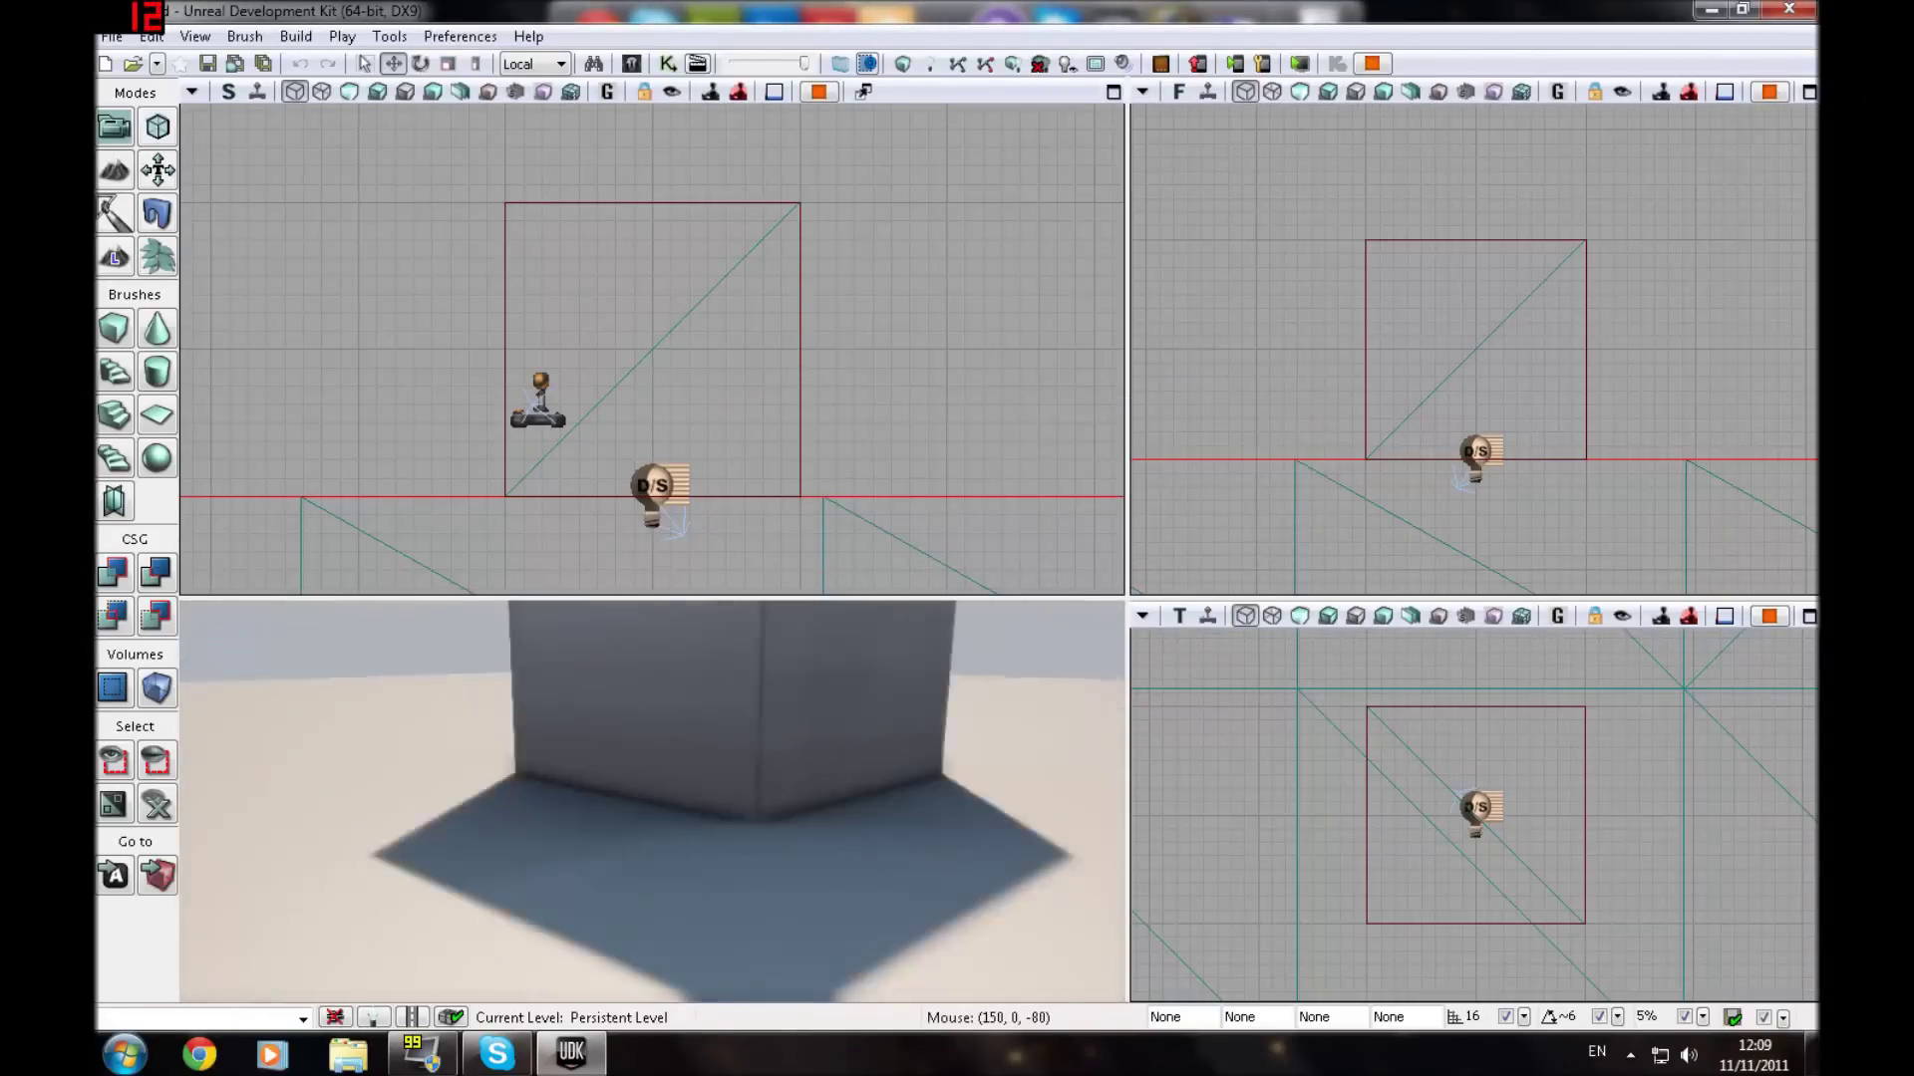
pyautogui.press('d')
pyautogui.press('a')
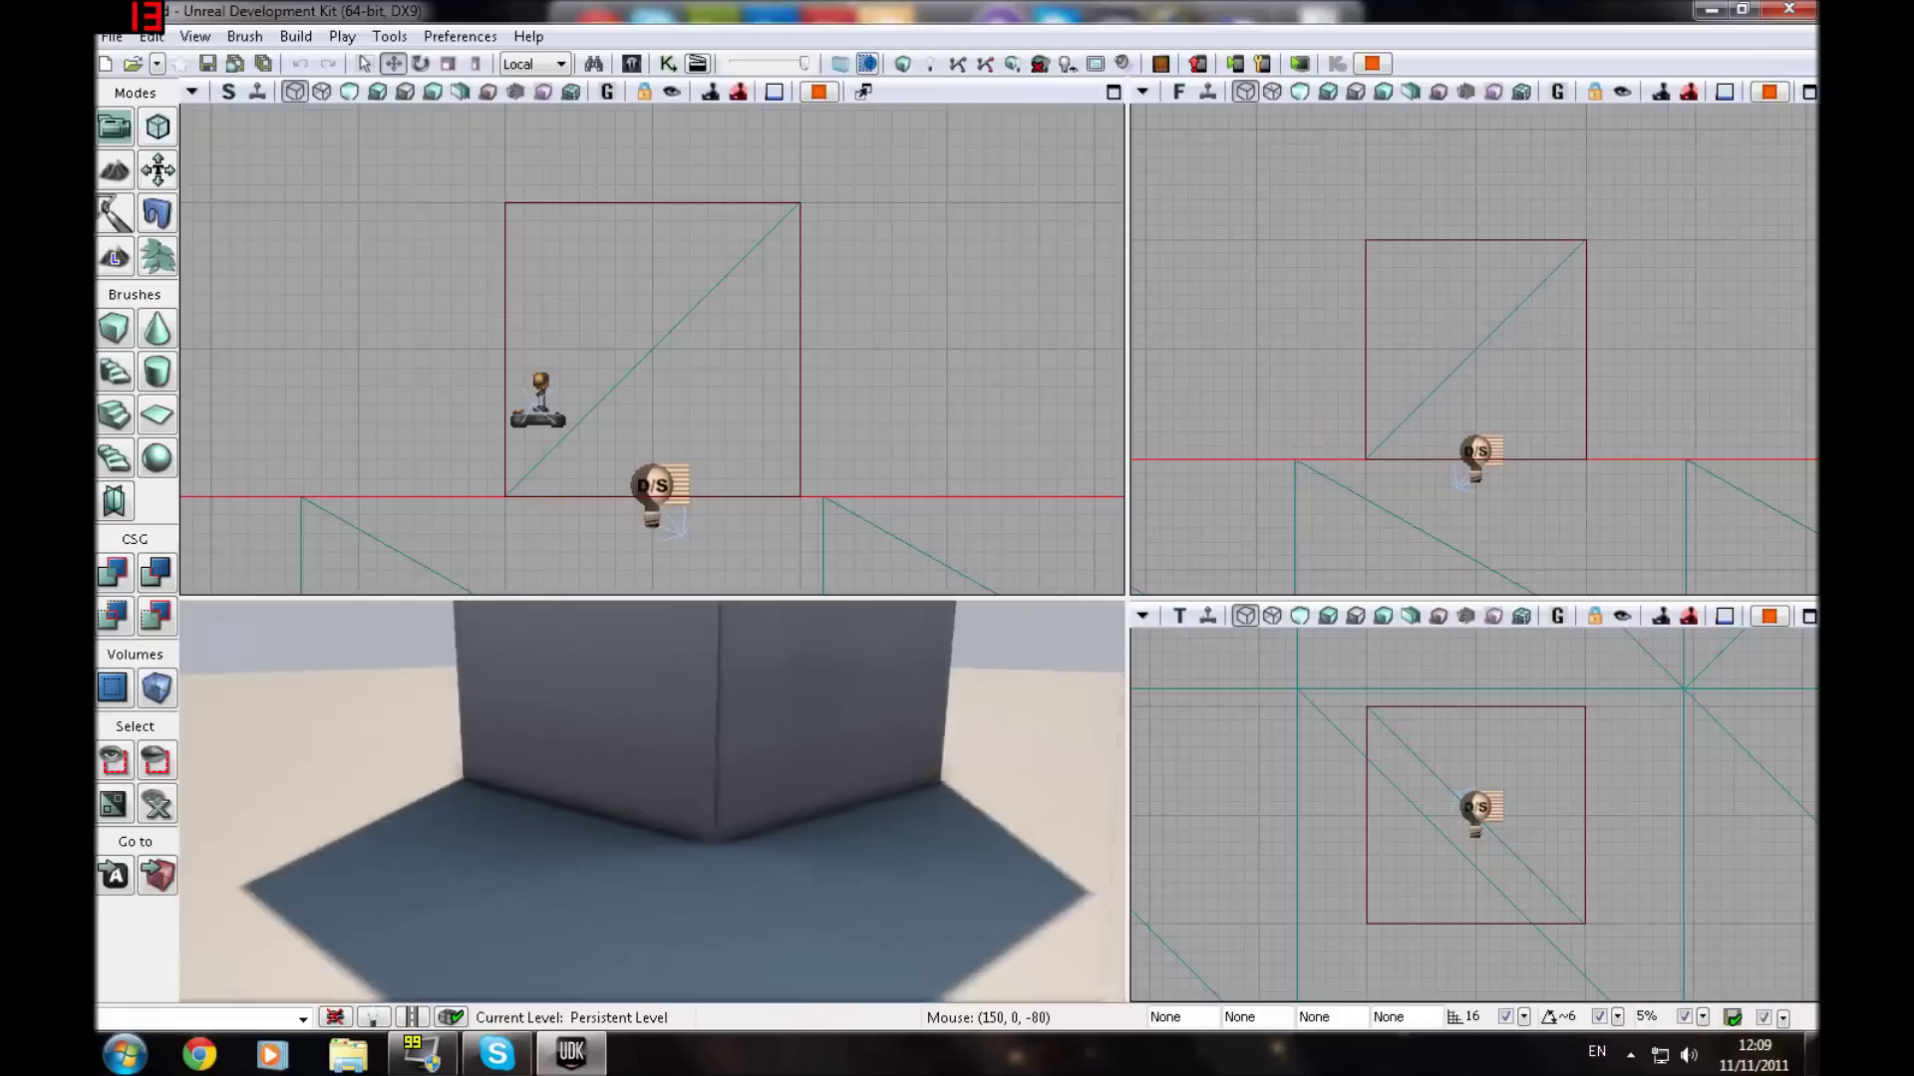
pyautogui.press('d')
pyautogui.press('w')
pyautogui.press('s')
pyautogui.press('Escape')
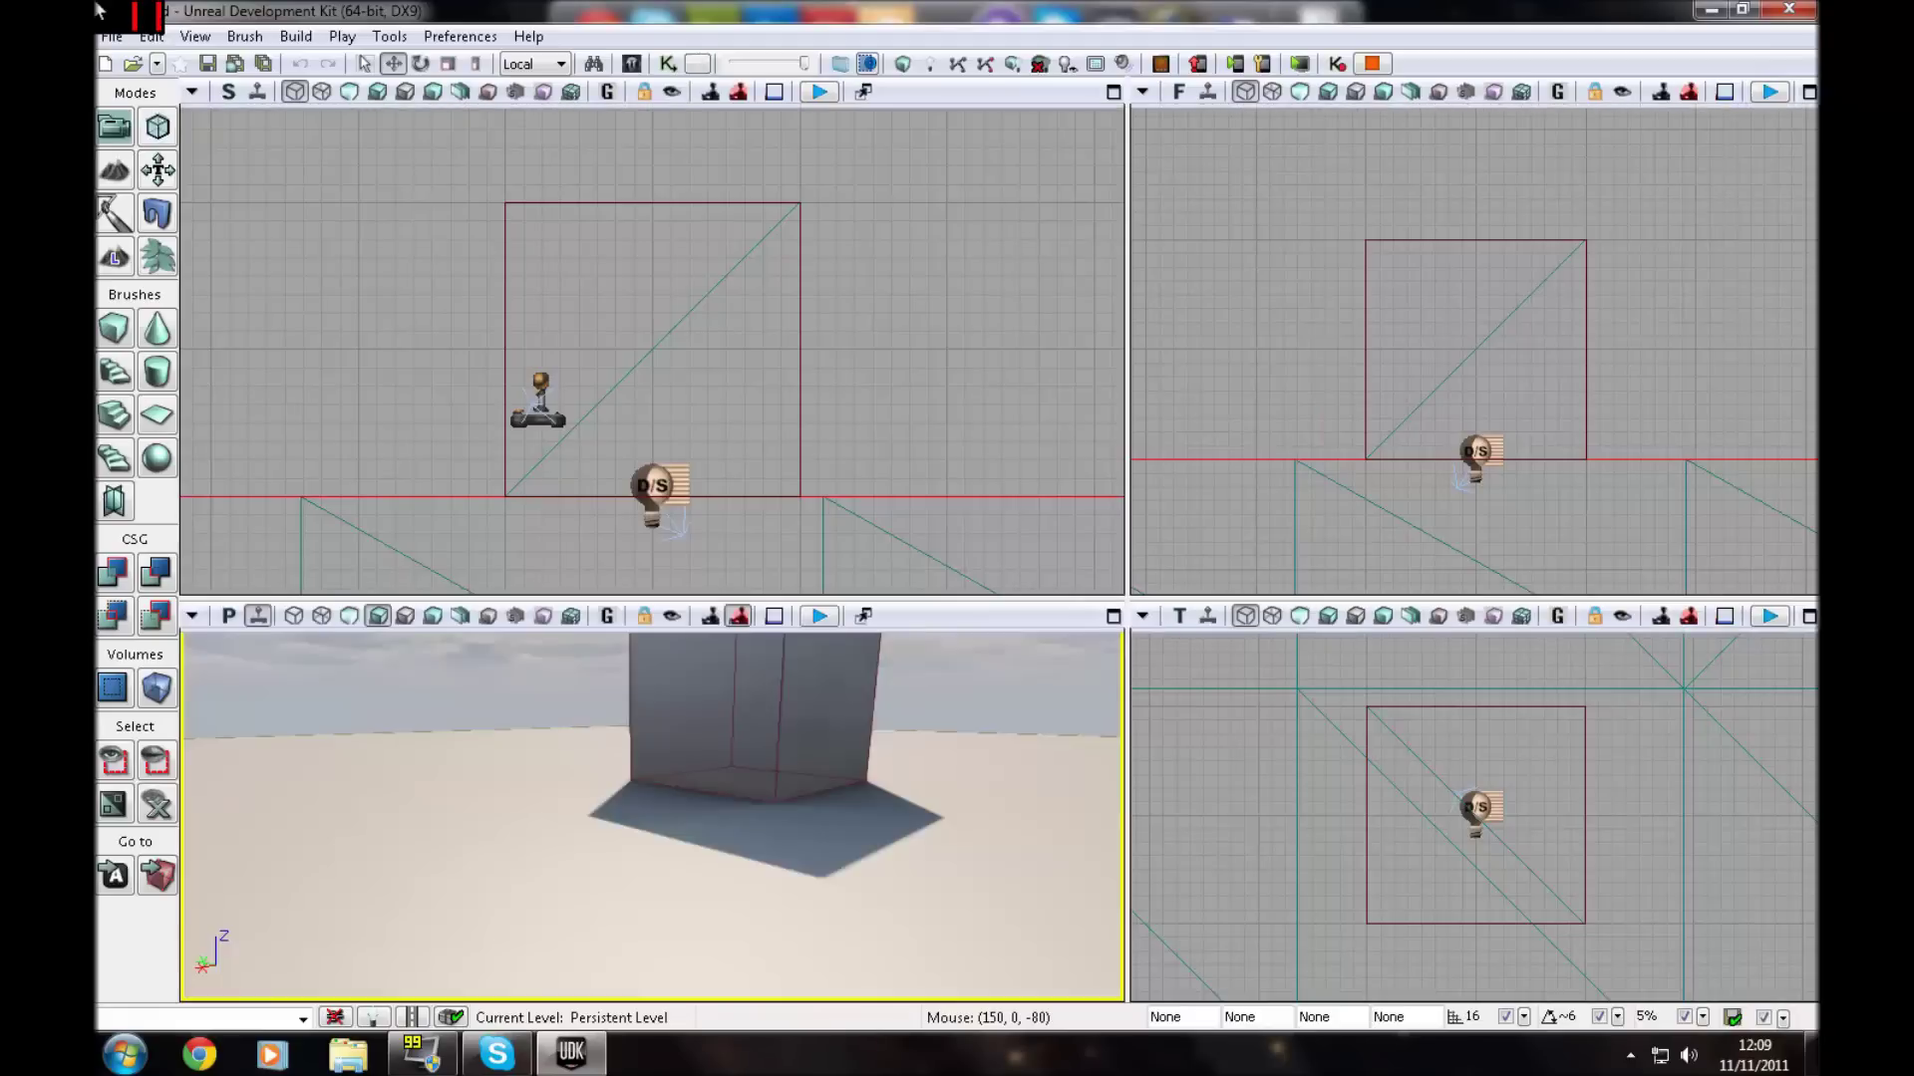
# Step: Preview the scene in the Detail Lighting and Lighting Only view modes, comparing each with Lit
pyautogui.click(404, 616)
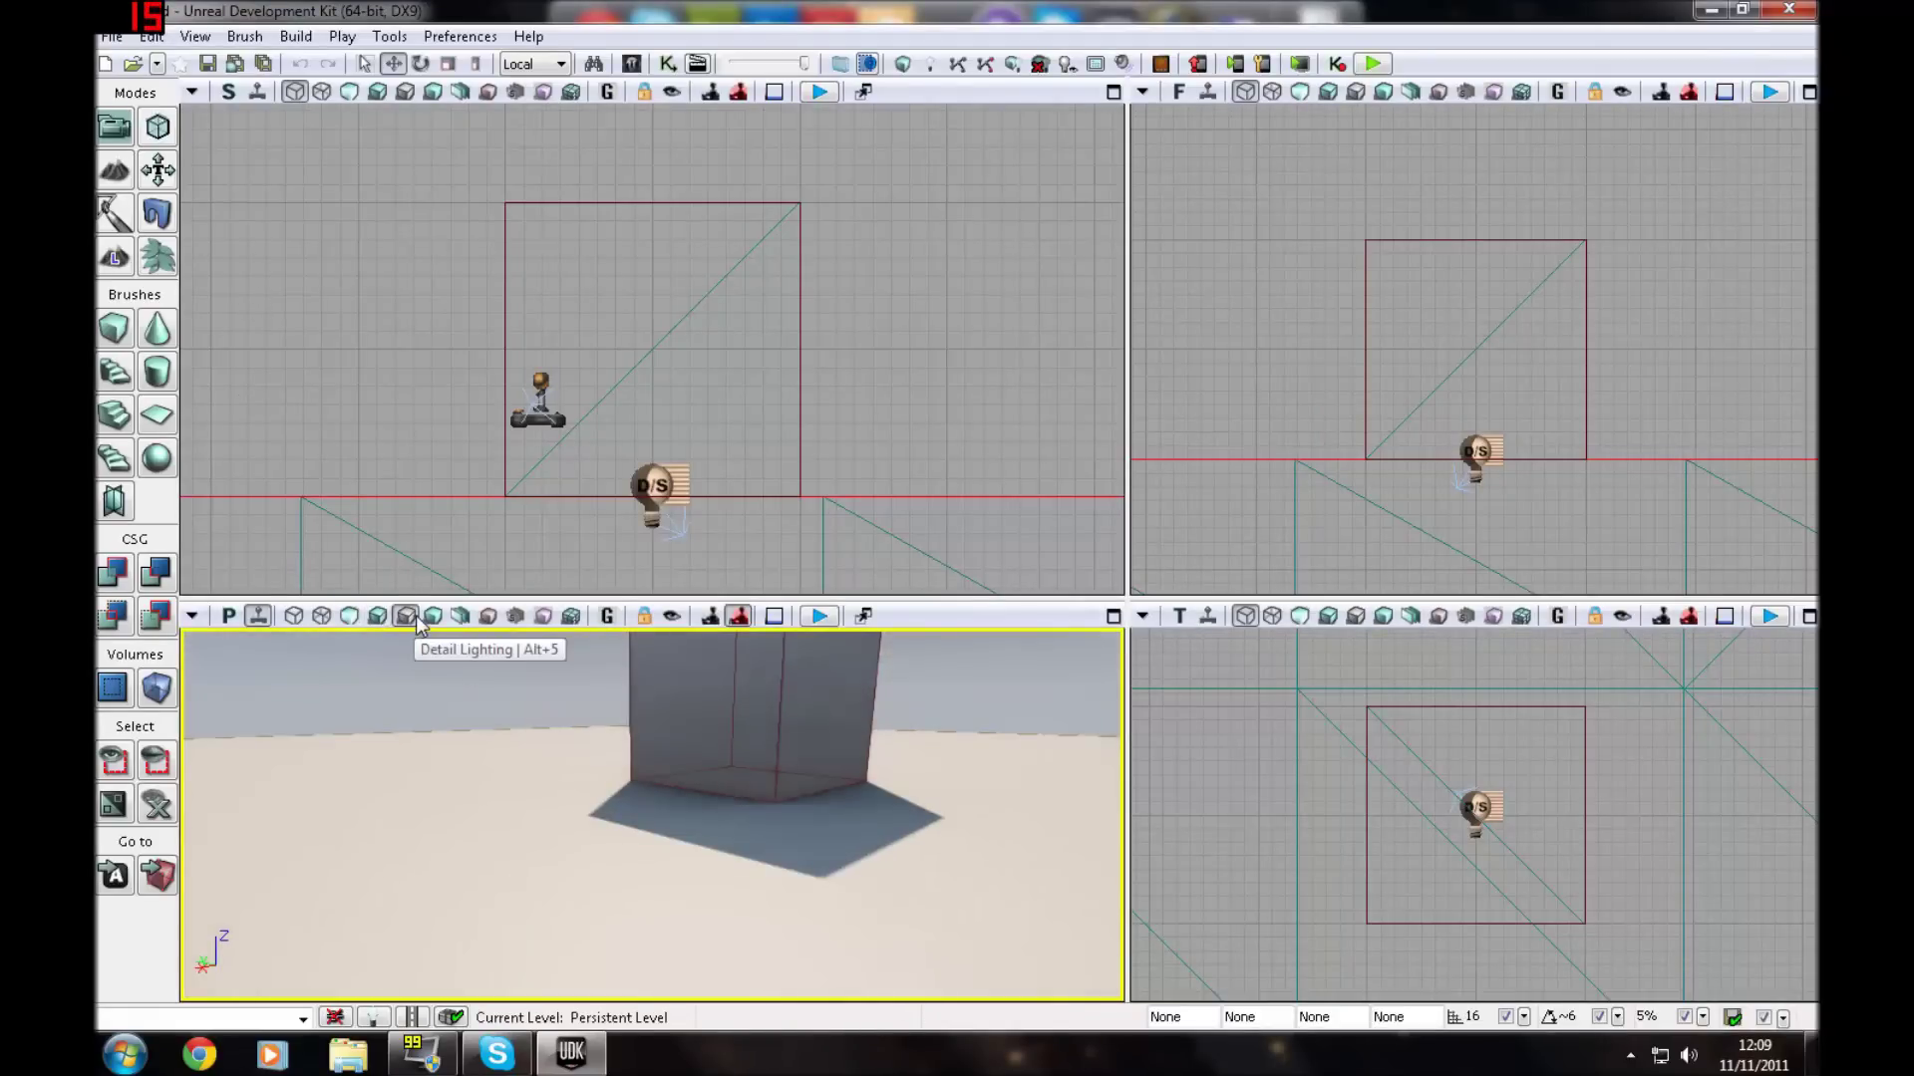
pyautogui.moveTo(427, 656)
pyautogui.mouseDown(button='right')
pyautogui.moveTo(429, 708)
pyautogui.moveTo(448, 676)
pyautogui.mouseUp(button='right')
pyautogui.moveTo(384, 625)
pyautogui.mouseDown()
pyautogui.moveTo(359, 648)
pyautogui.moveTo(415, 631)
pyautogui.mouseUp()
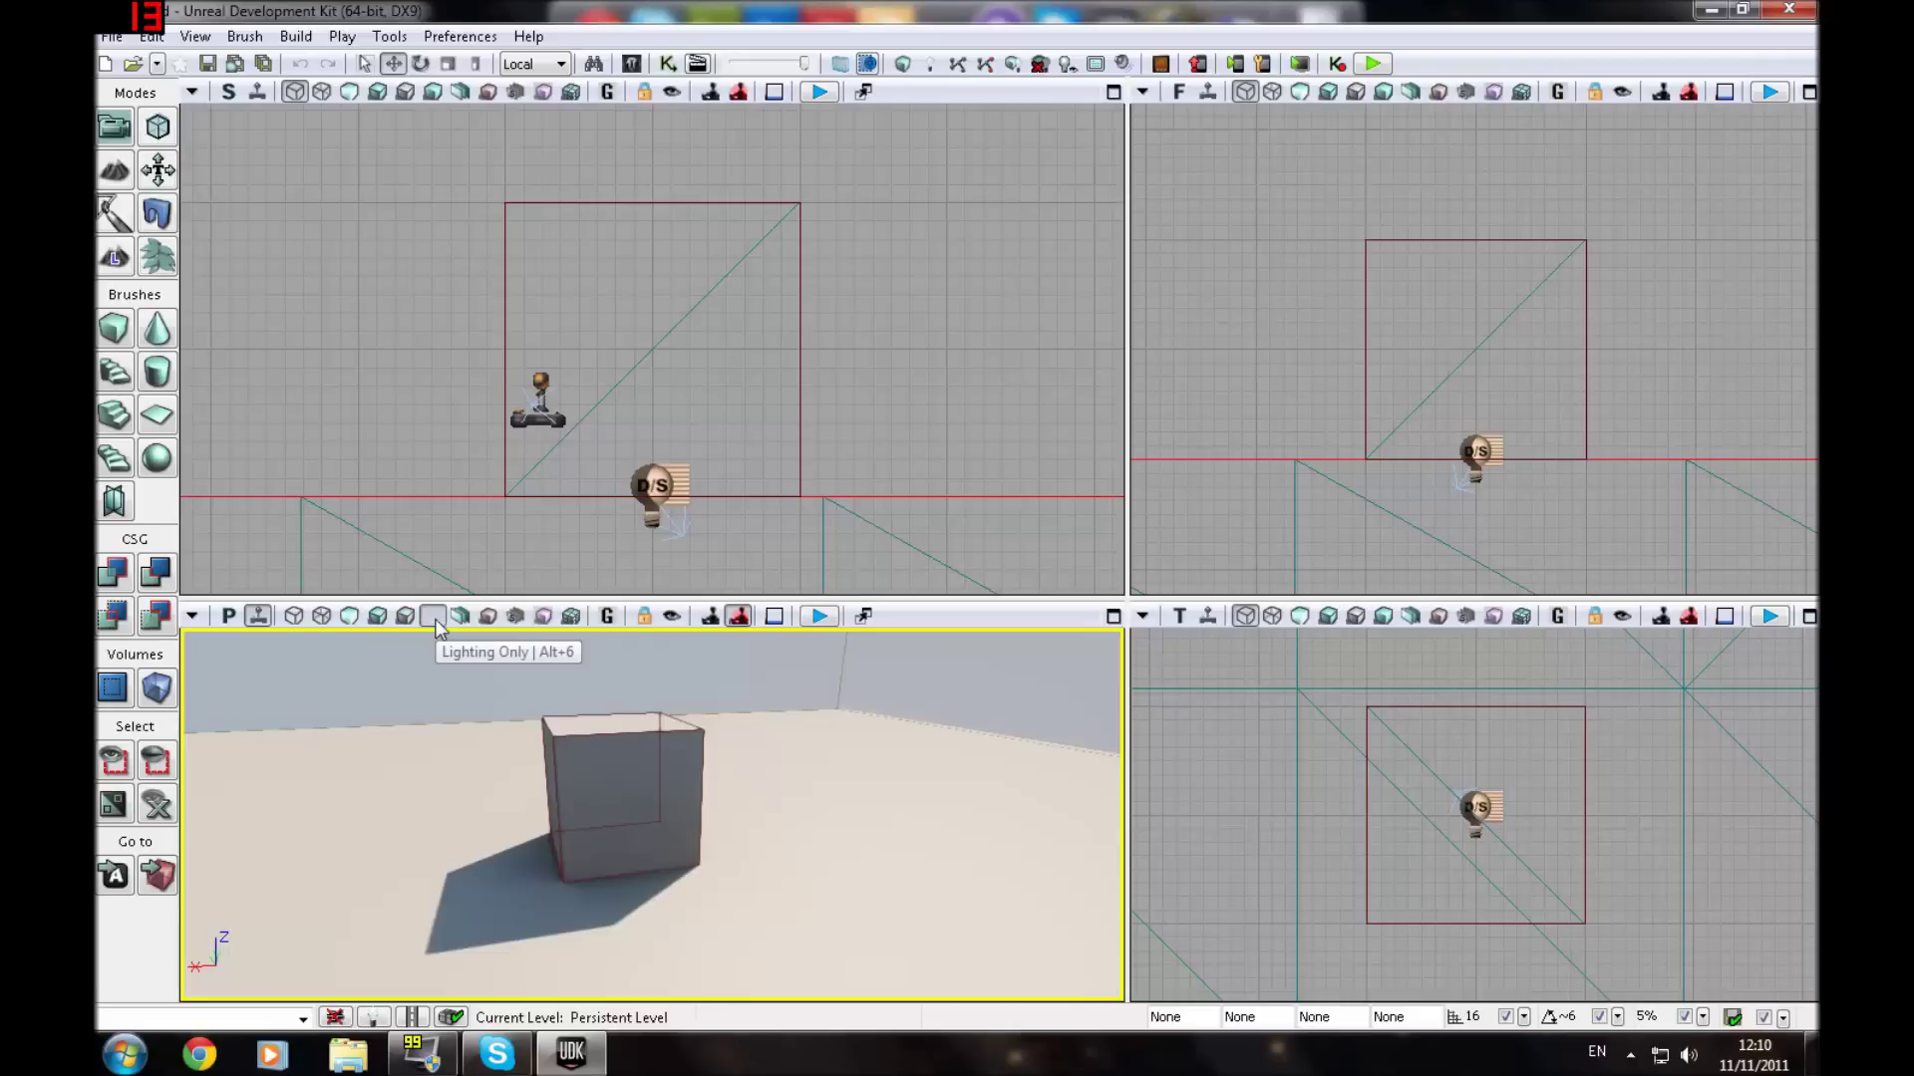
pyautogui.click(435, 622)
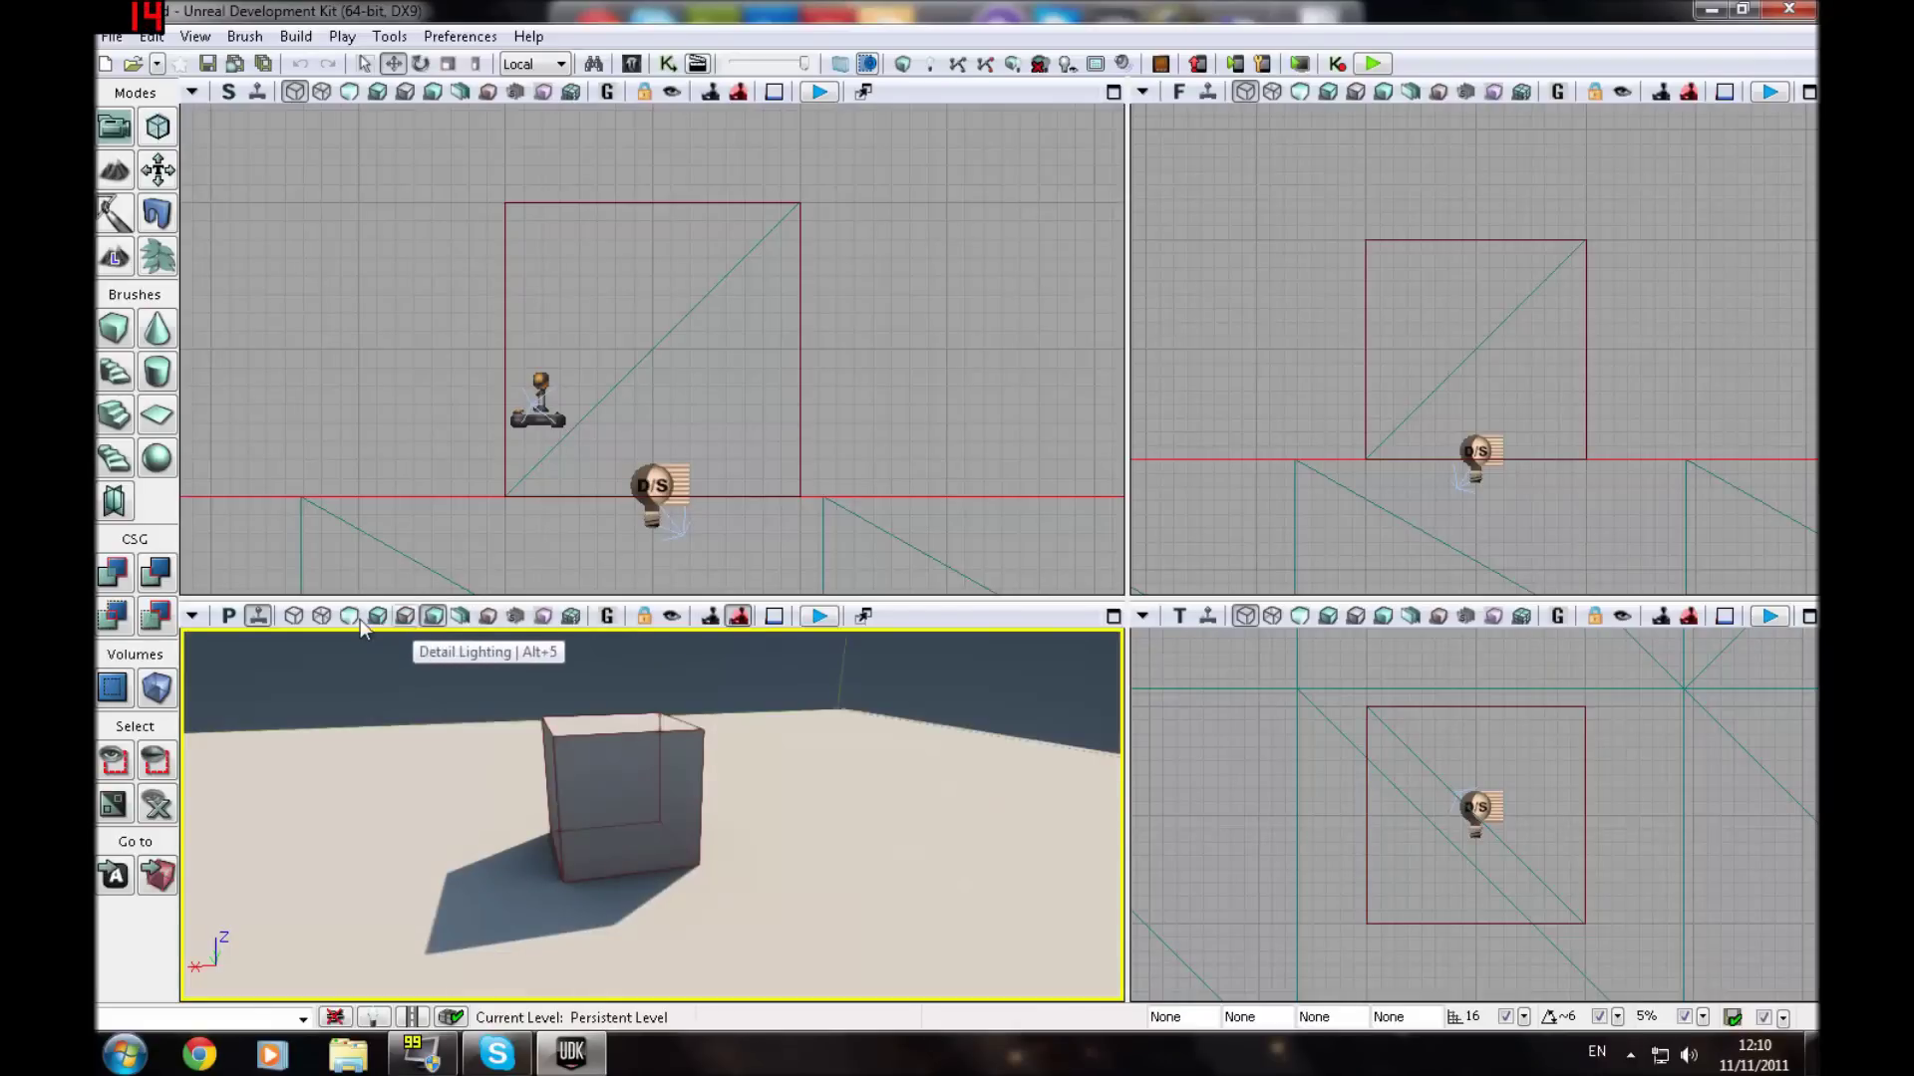
pyautogui.click(389, 620)
# Step: Preview the scene in the Light Complexity, Texture Density and Shader Complexity view modes
pyautogui.click(458, 618)
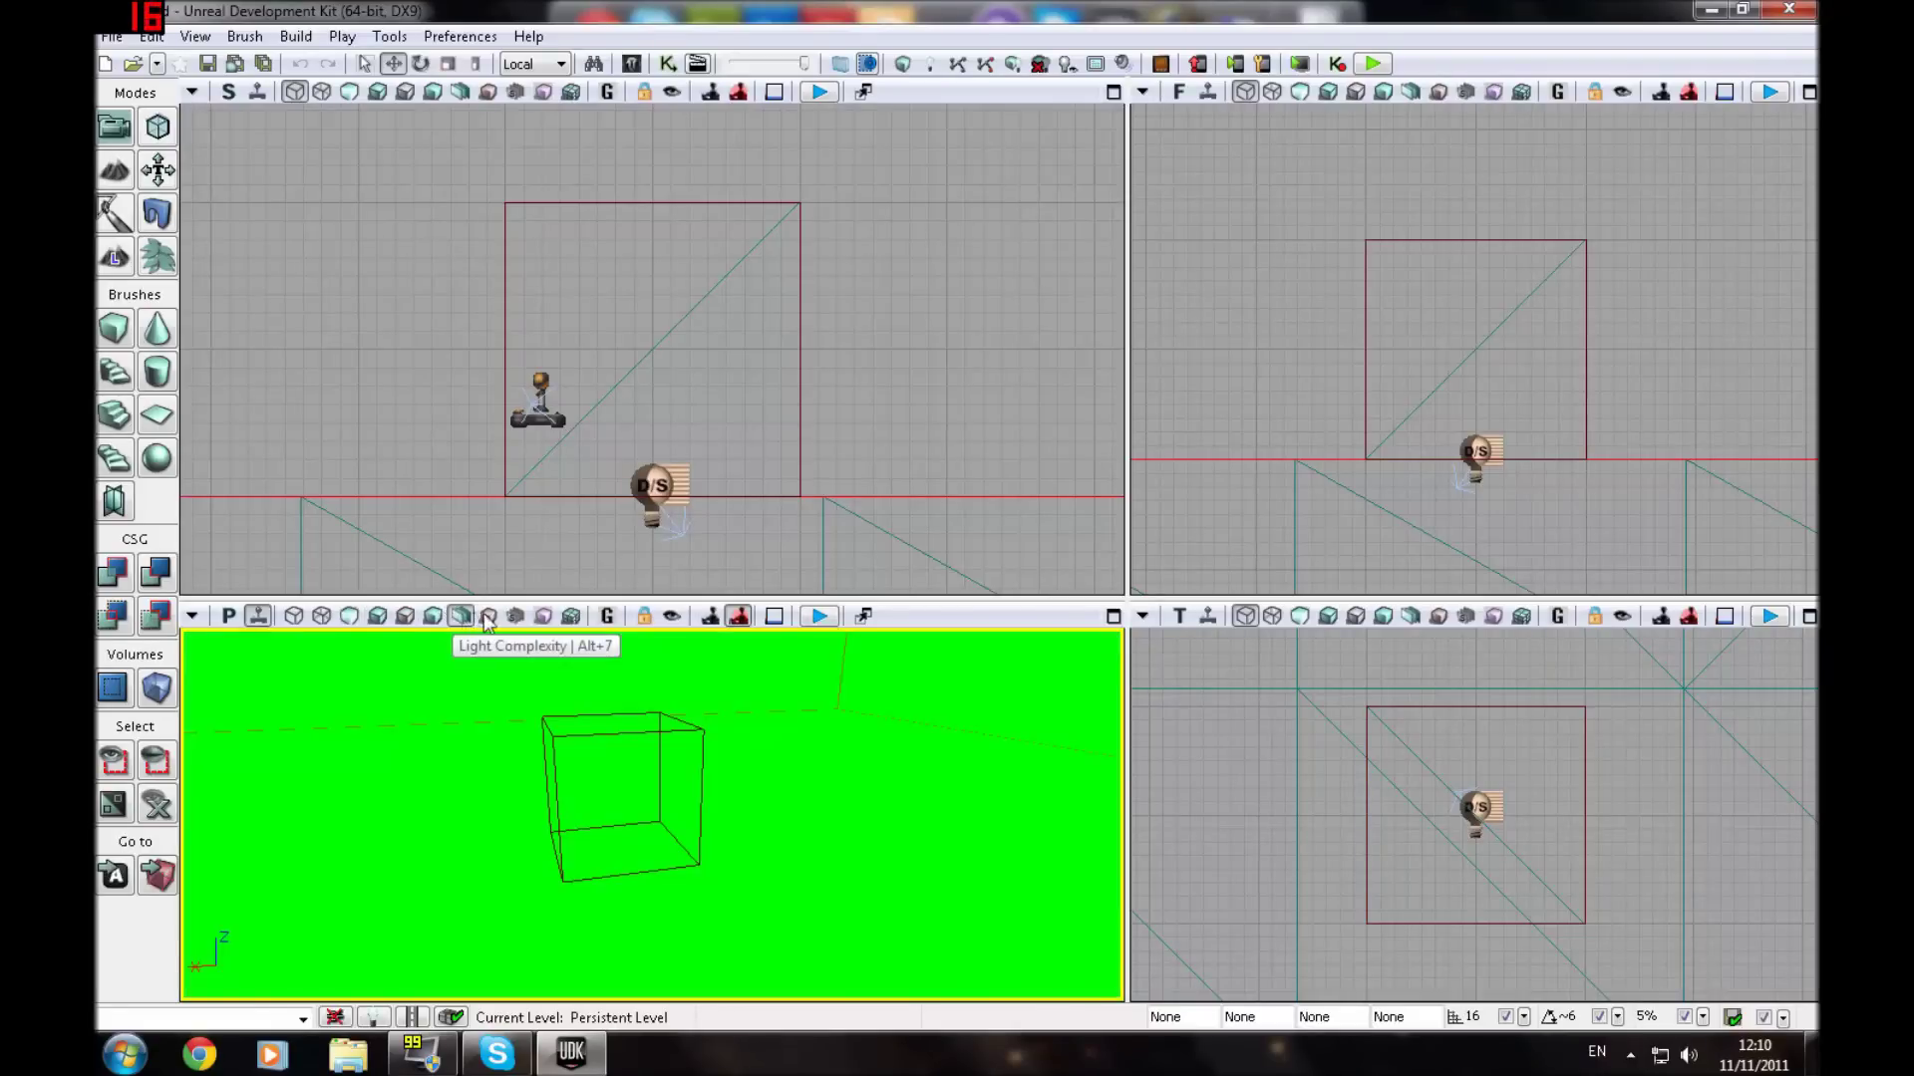
pyautogui.click(488, 618)
pyautogui.click(514, 619)
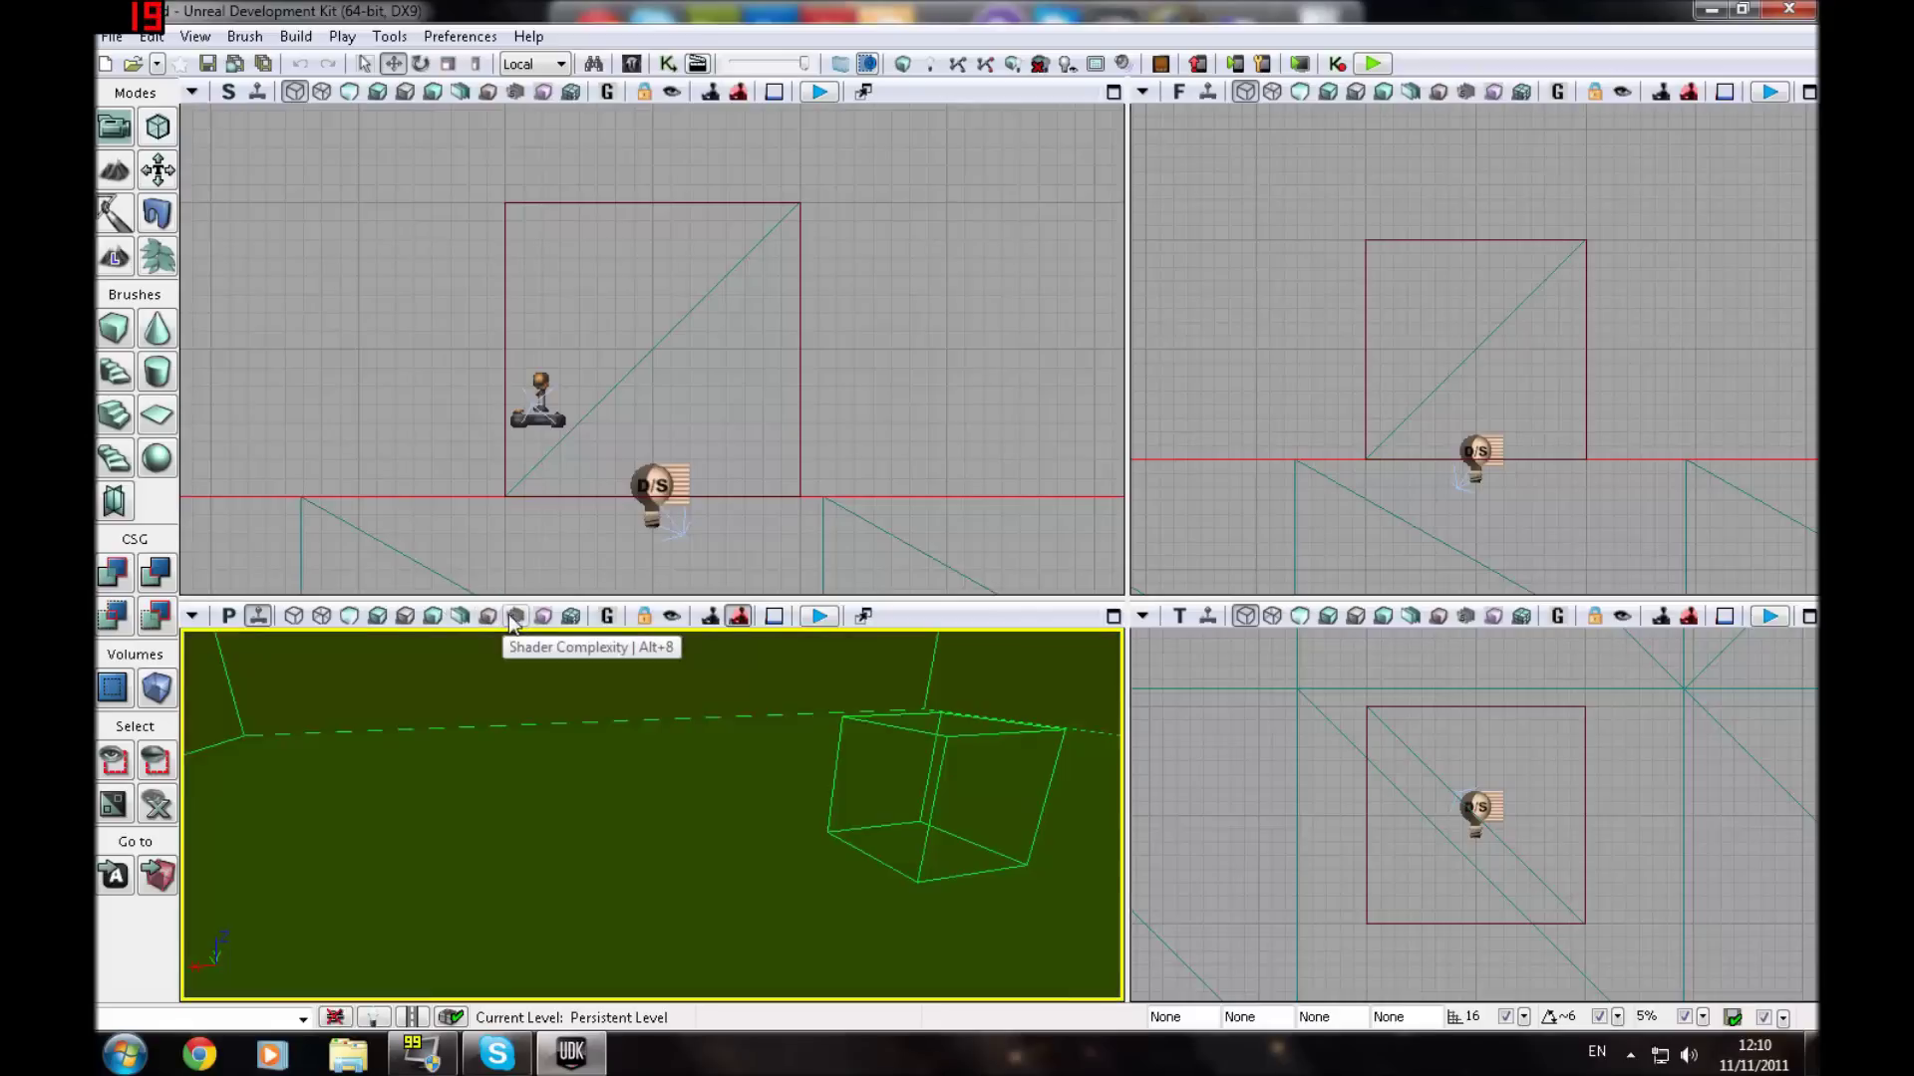
pyautogui.click(486, 619)
pyautogui.moveTo(543, 704); pyautogui.dragTo(488, 705, button='right')
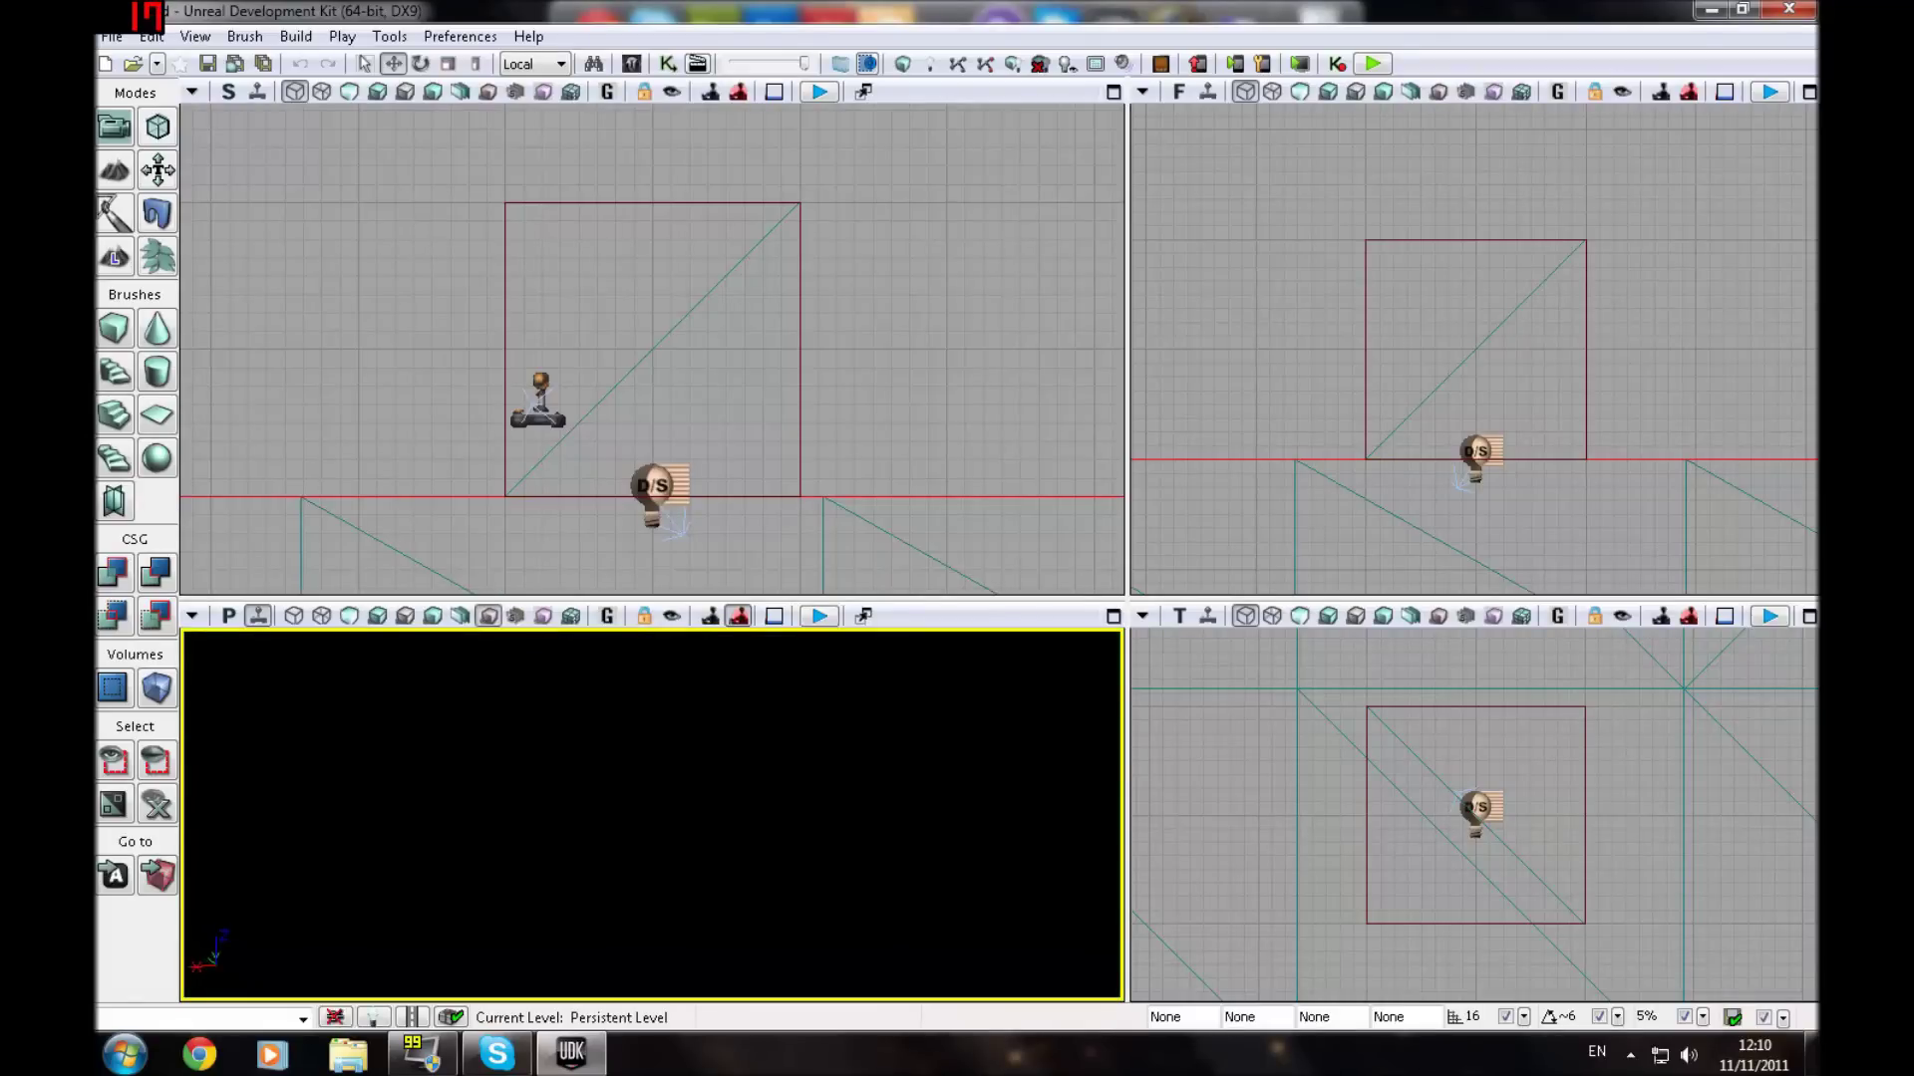
# Step: Turn on Game View in the perspective viewport, cycle its viewport type back to Perspective and restore Lit shading
pyautogui.click(608, 620)
pyautogui.moveTo(638, 738)
pyautogui.mouseDown(button='right')
pyautogui.moveTo(678, 732)
pyautogui.moveTo(578, 733)
pyautogui.moveTo(613, 733)
pyautogui.mouseUp(button='right')
pyautogui.click(236, 619)
pyautogui.click(236, 620)
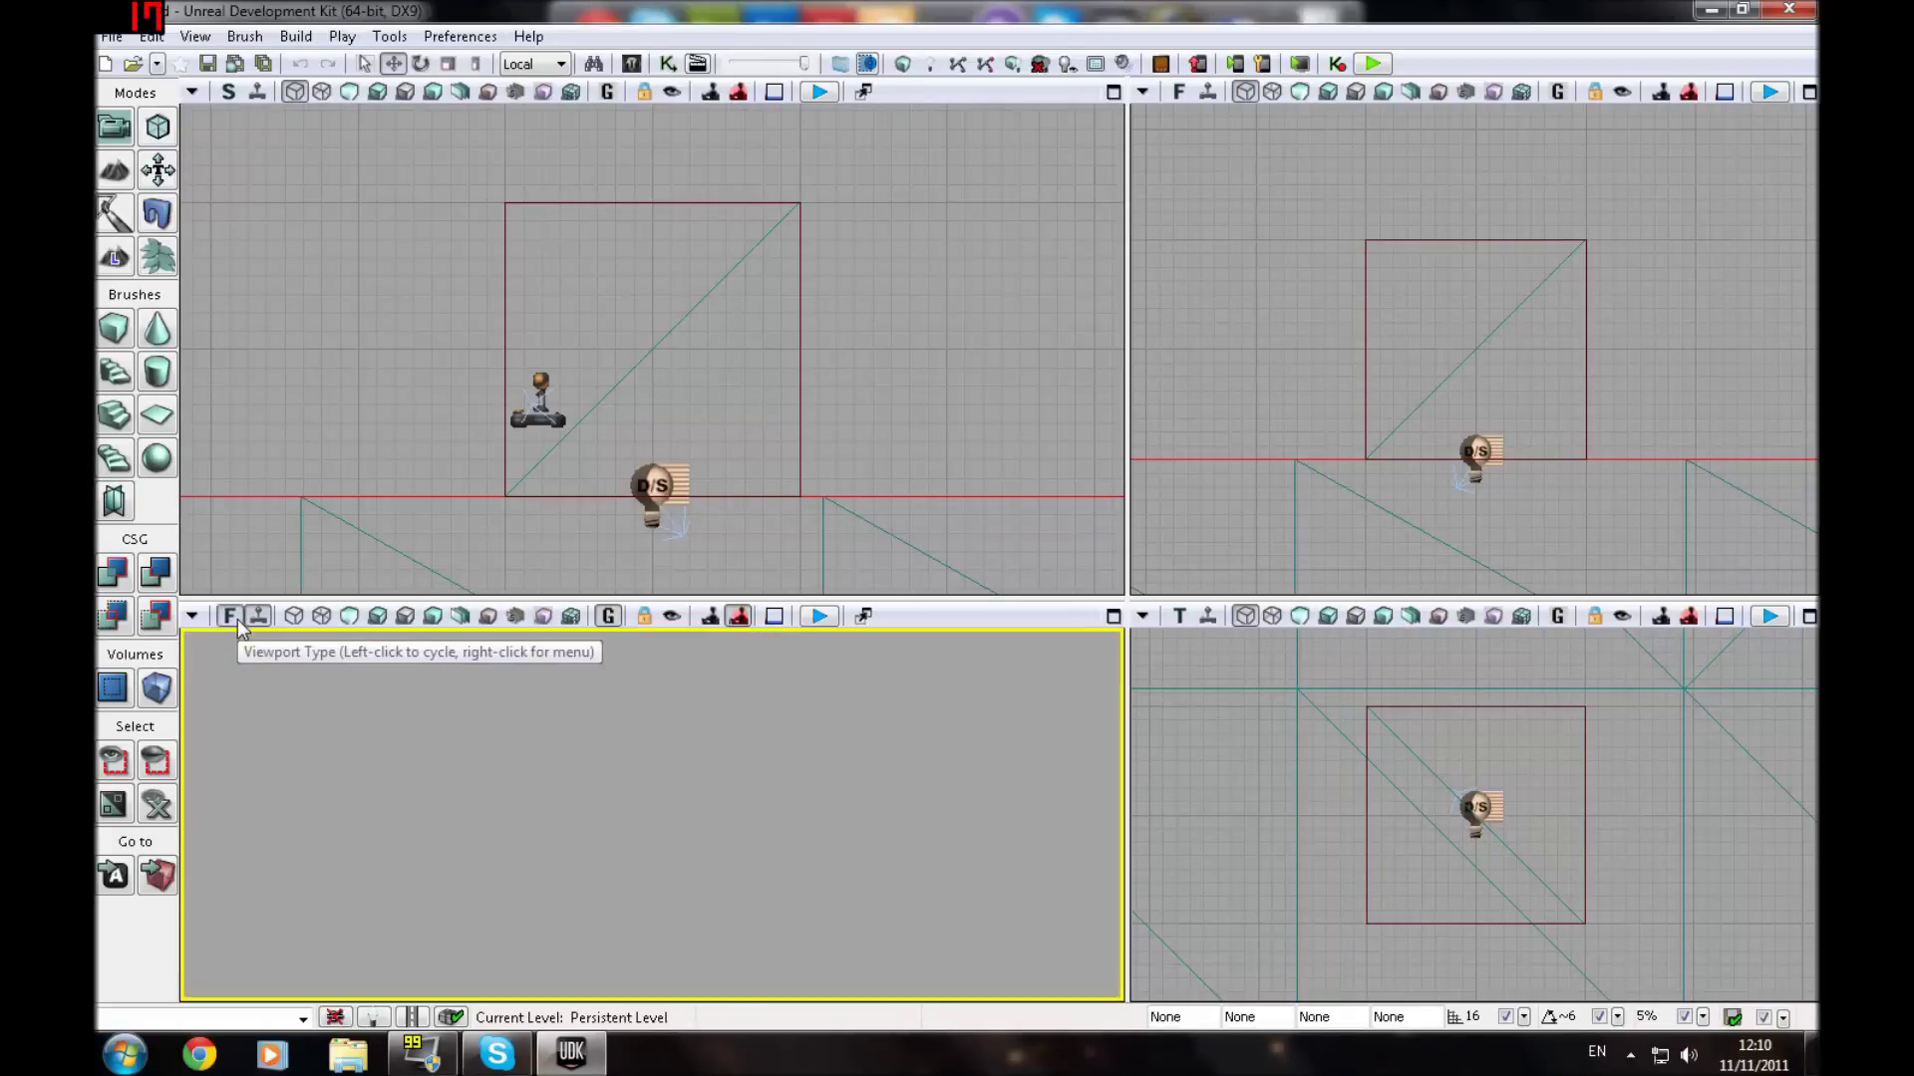
pyautogui.click(235, 620)
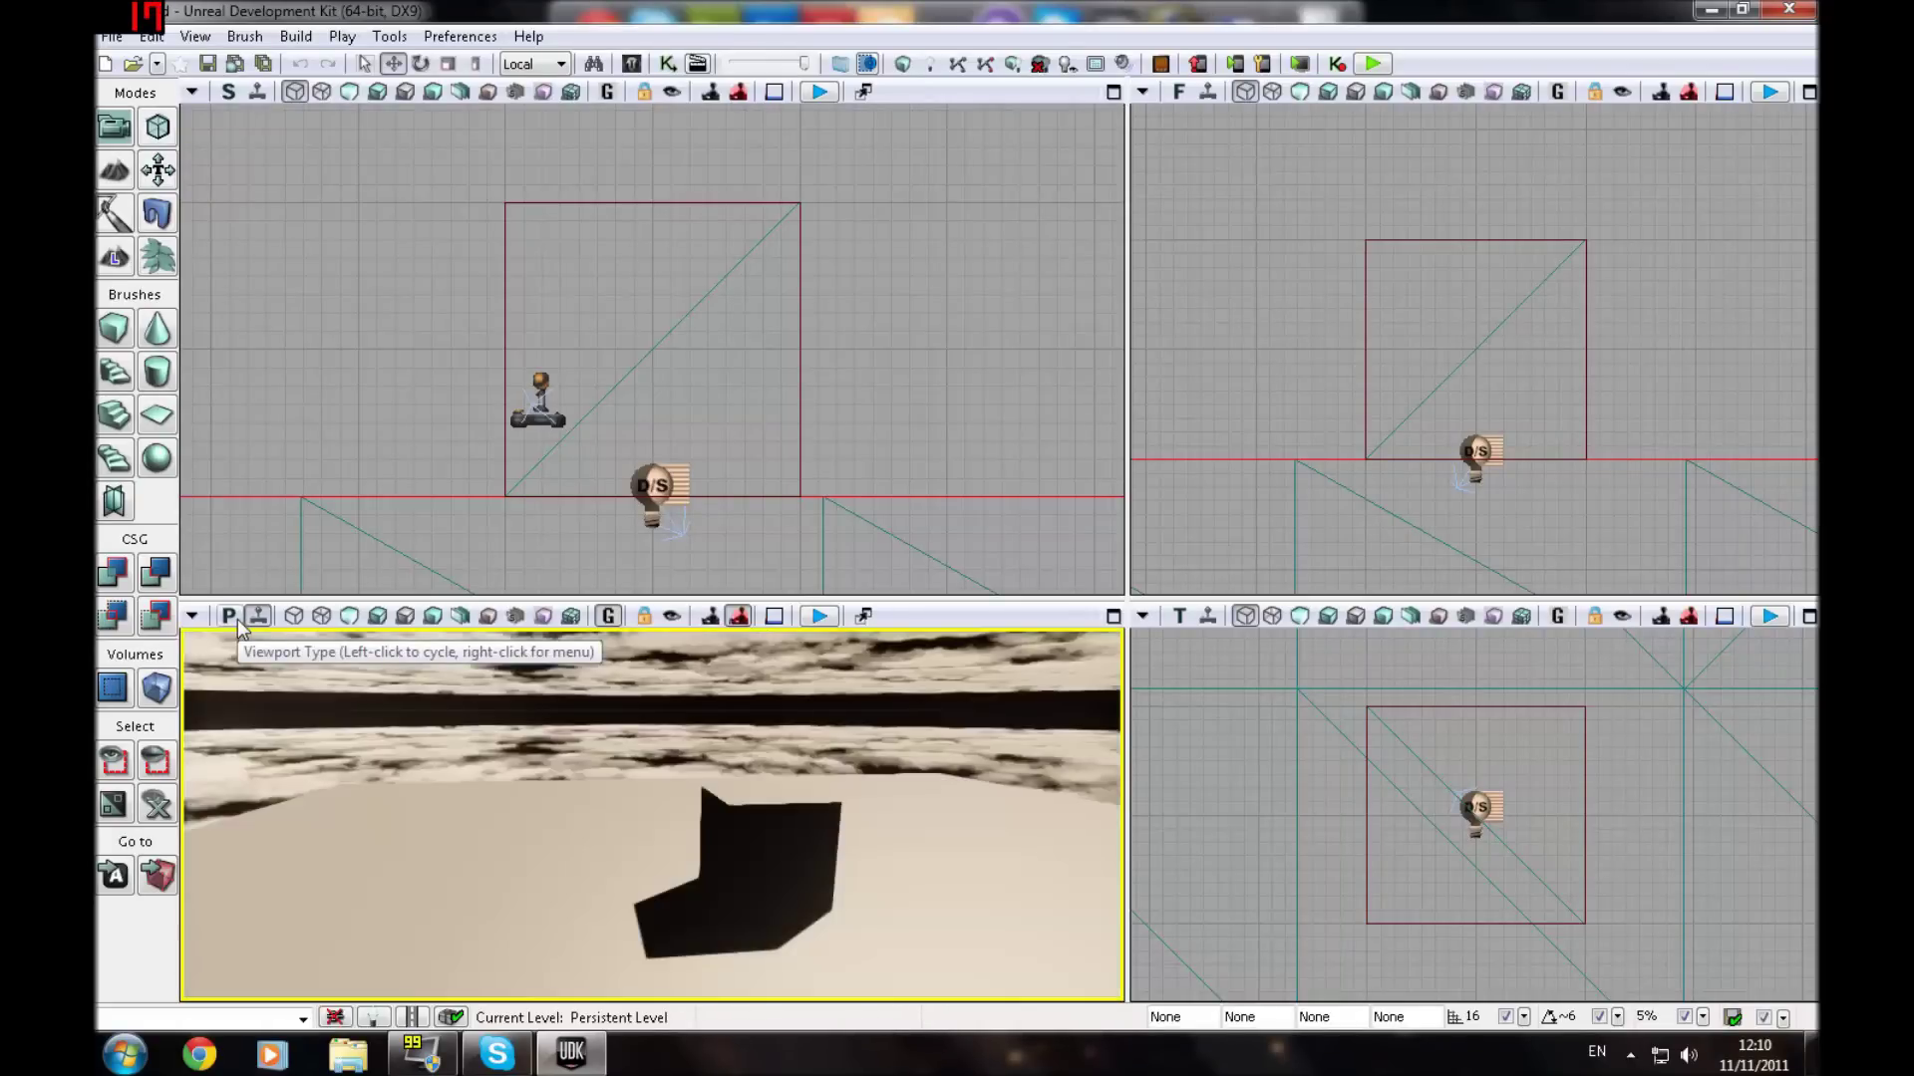
pyautogui.click(378, 618)
pyautogui.moveTo(443, 658)
pyautogui.mouseDown(button='right')
pyautogui.moveTo(518, 428)
pyautogui.moveTo(558, 161)
pyautogui.moveTo(393, 169)
pyautogui.moveTo(726, 297)
pyautogui.moveTo(917, 284)
pyautogui.moveTo(1078, 223)
pyautogui.mouseUp(button='right')
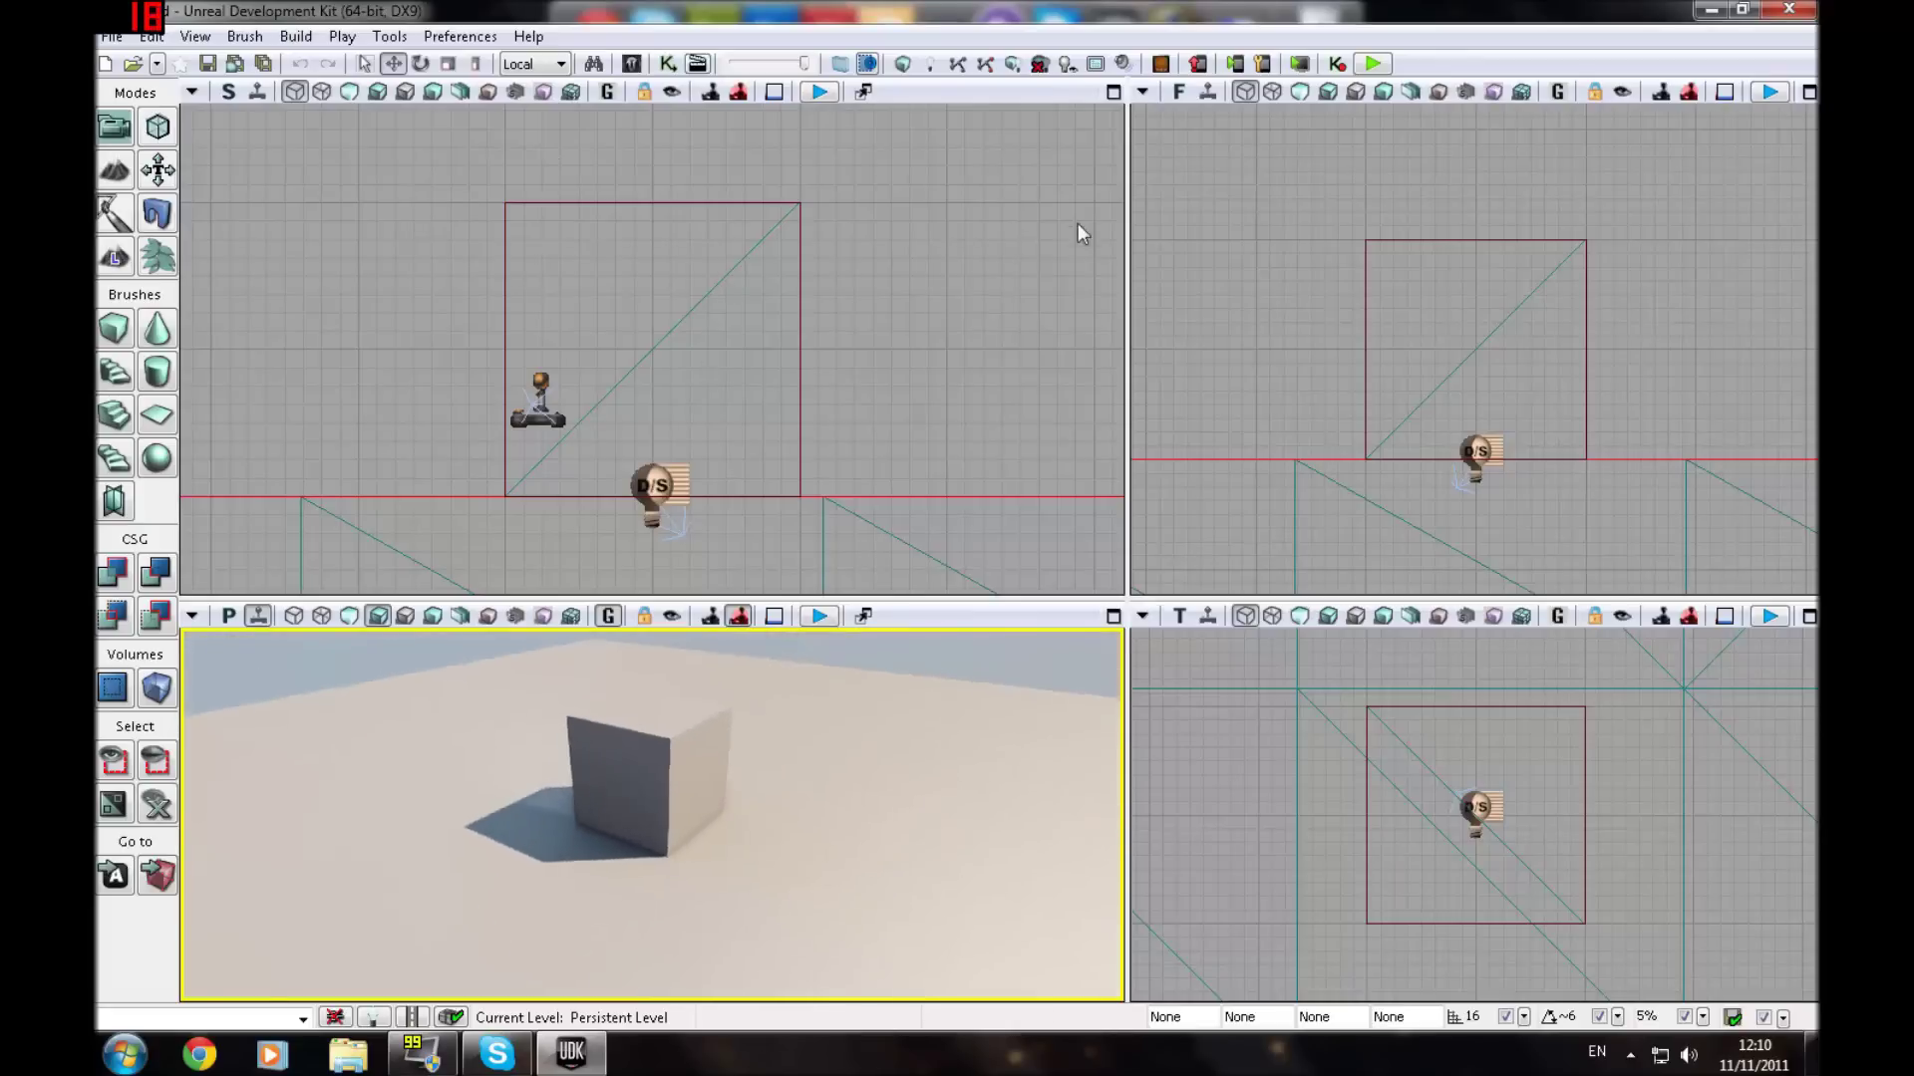
# Step: Build the level's lighting with the build quality set to Production and close the map check report
pyautogui.press('w')
pyautogui.press('a')
pyautogui.press('s')
pyautogui.press('d')
pyautogui.press('w')
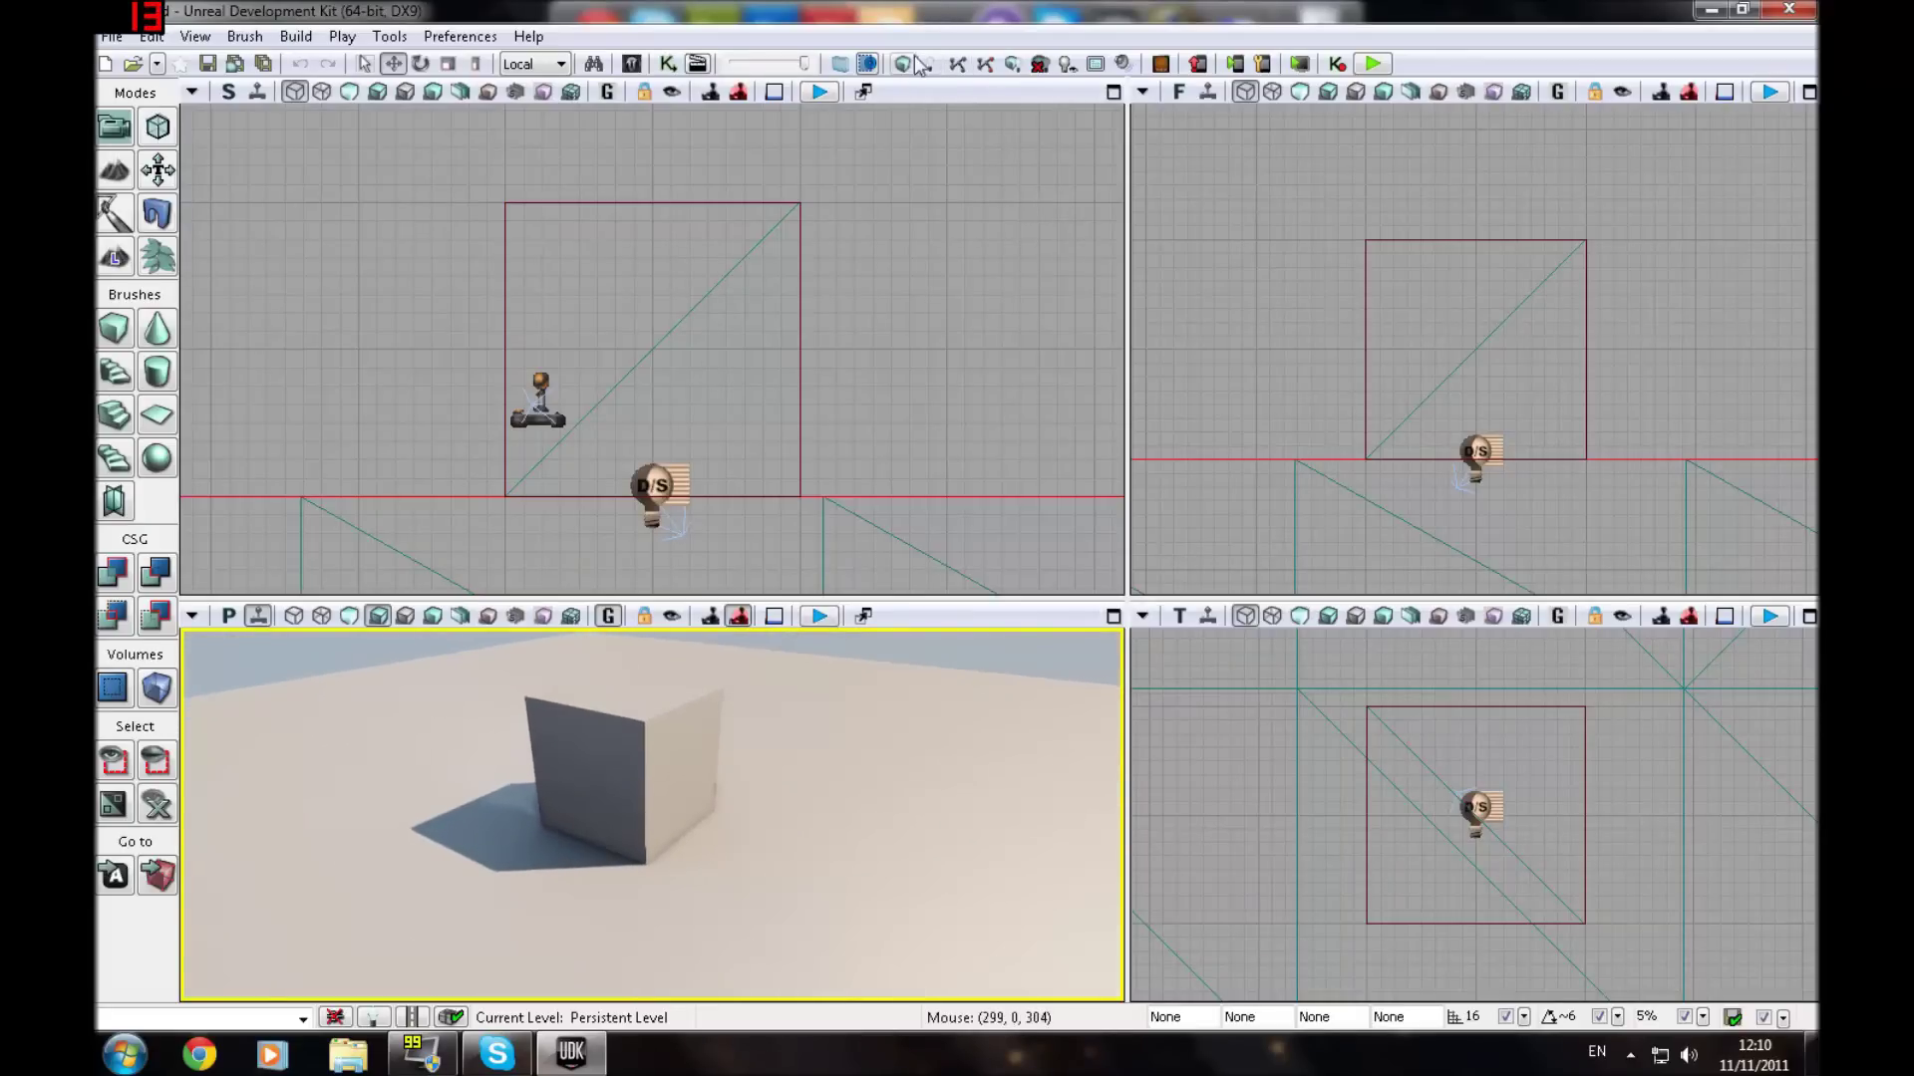
pyautogui.press('Up')
pyautogui.click(909, 62)
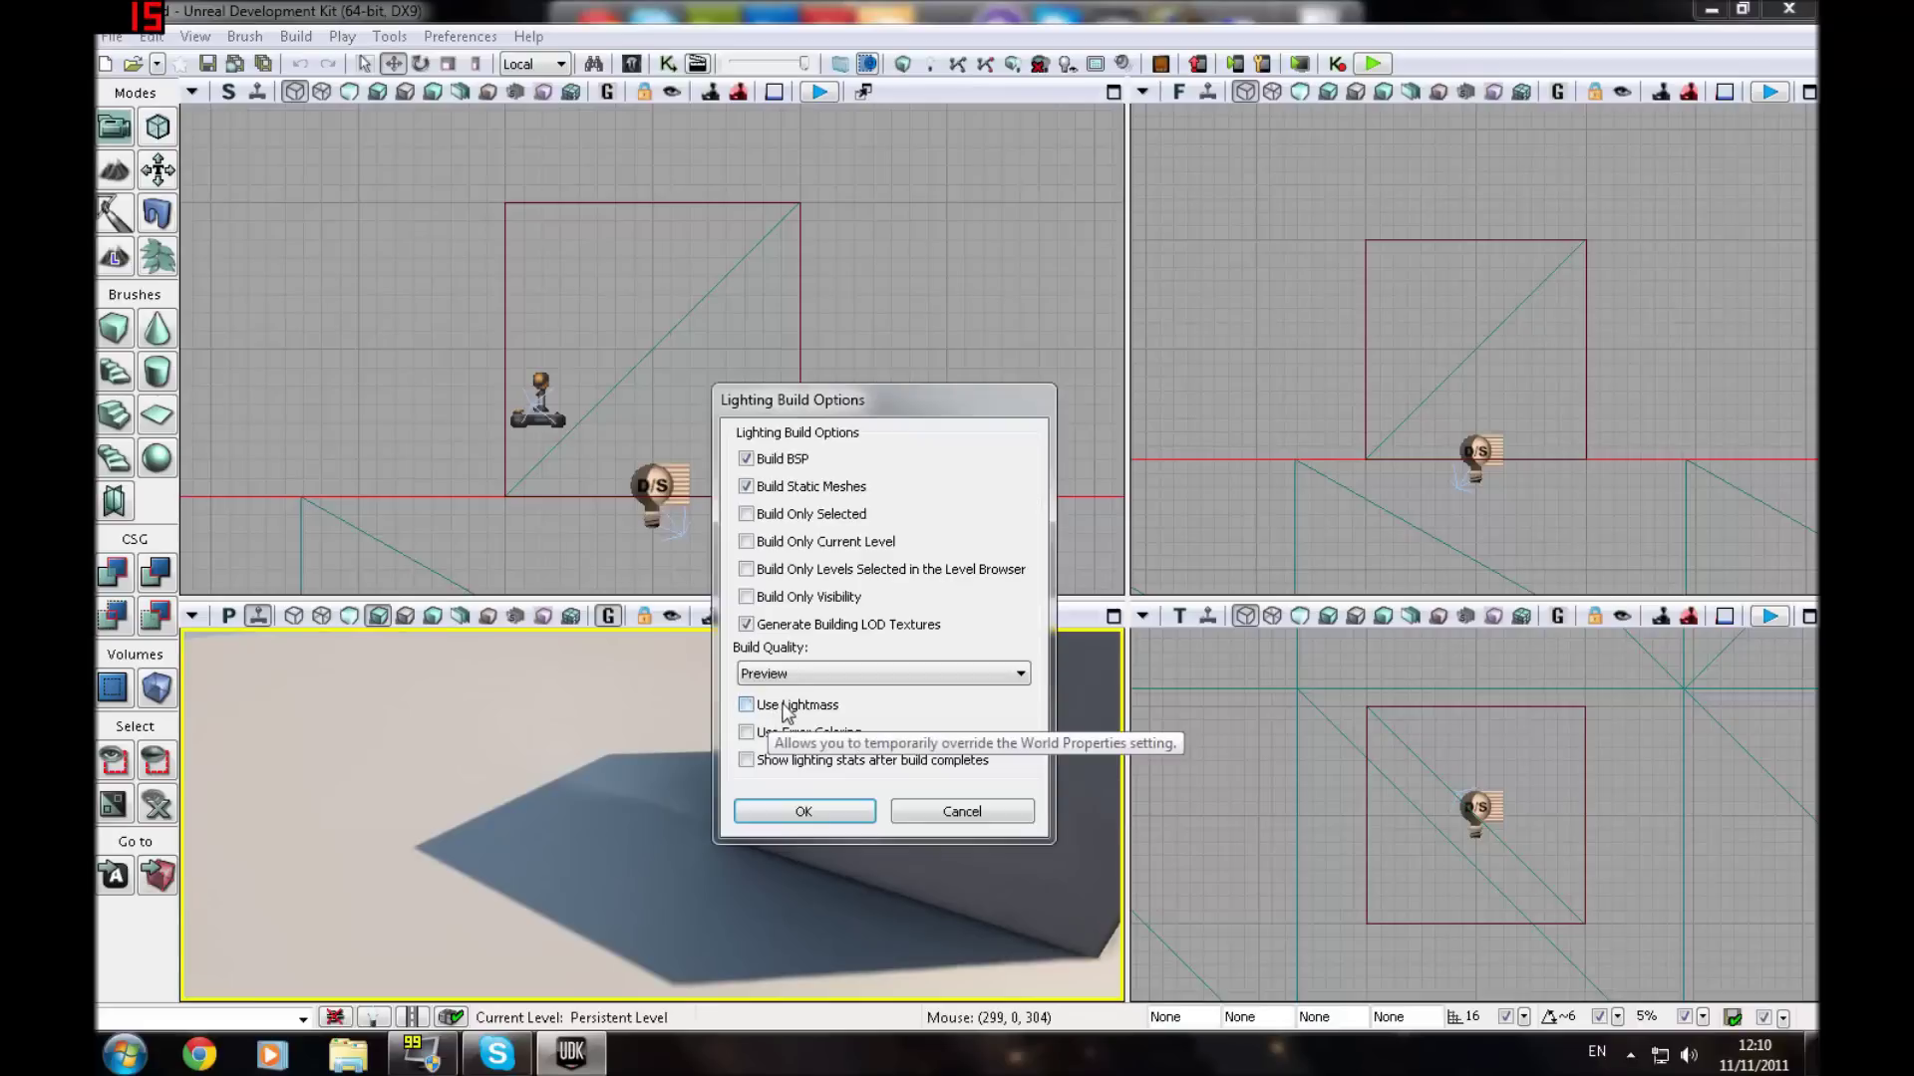
pyautogui.click(809, 677)
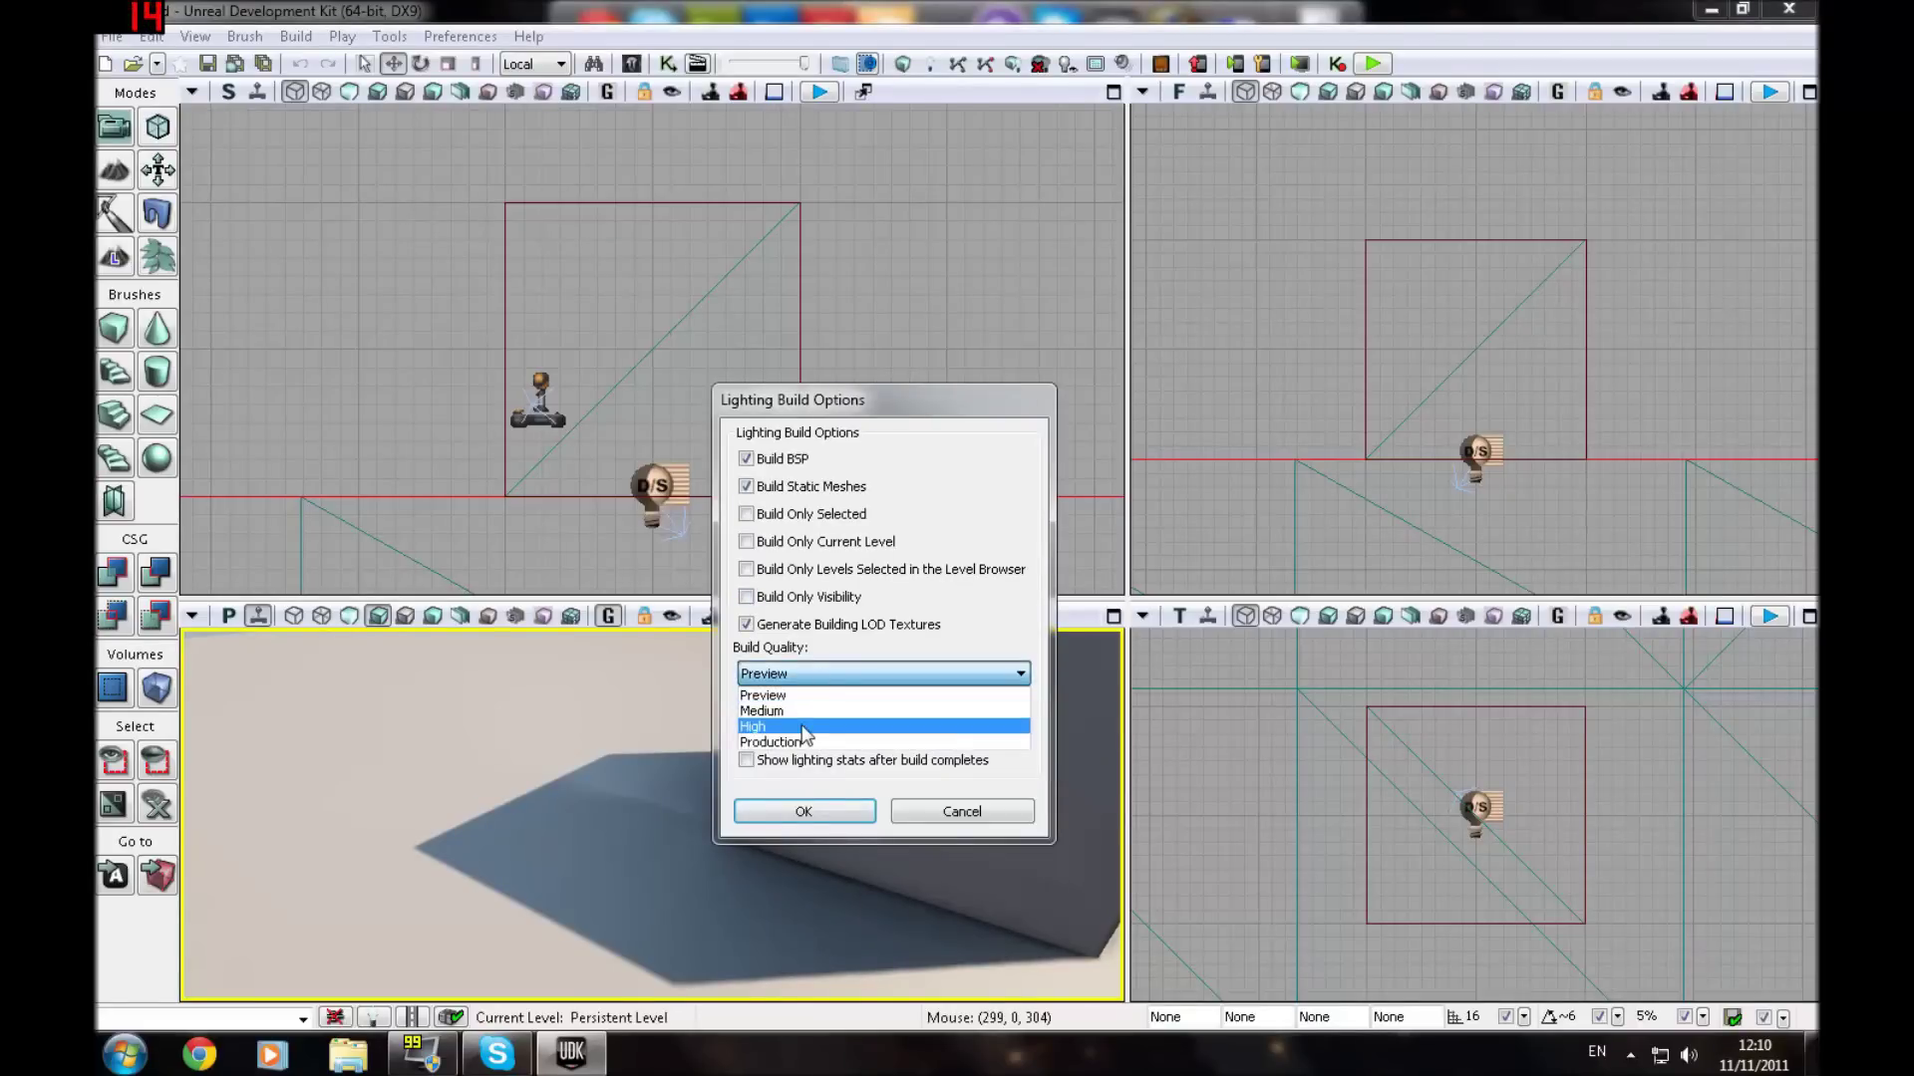
pyautogui.click(807, 747)
pyautogui.click(803, 812)
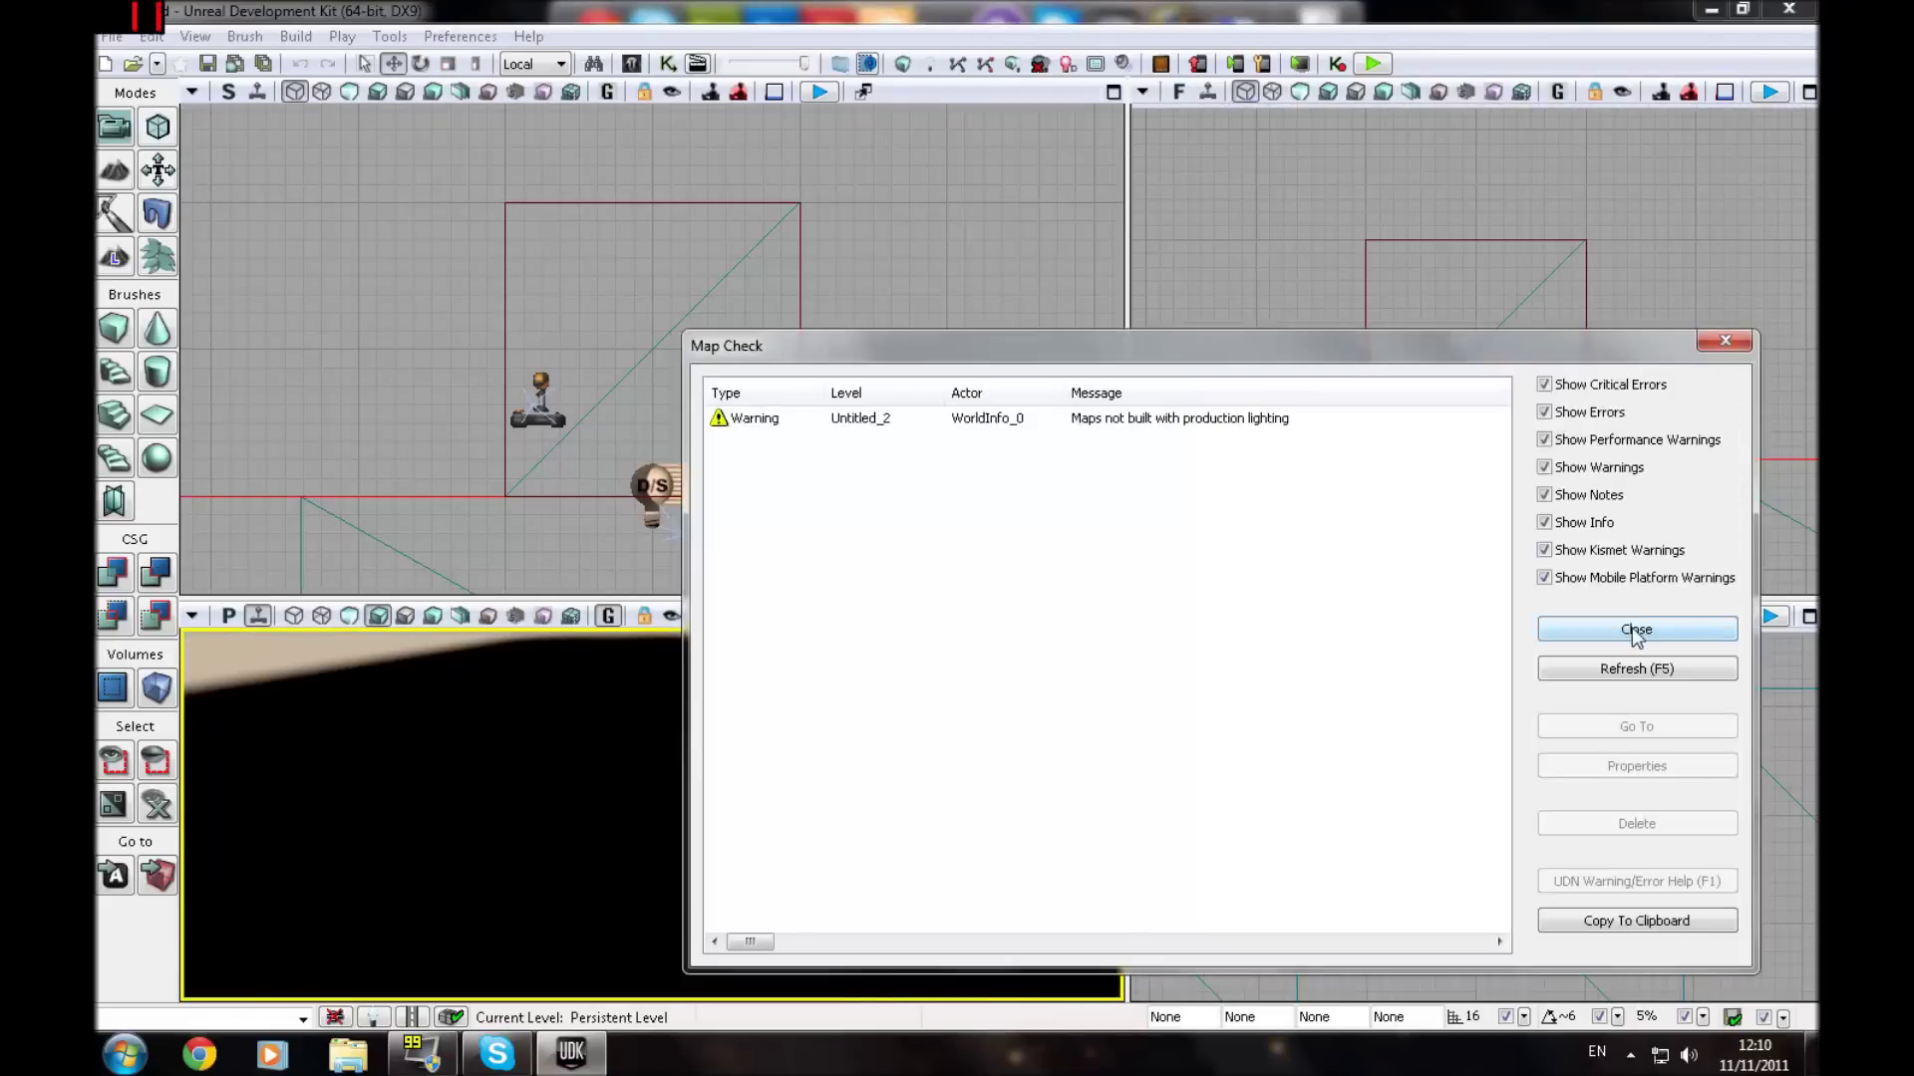
pyautogui.click(1589, 628)
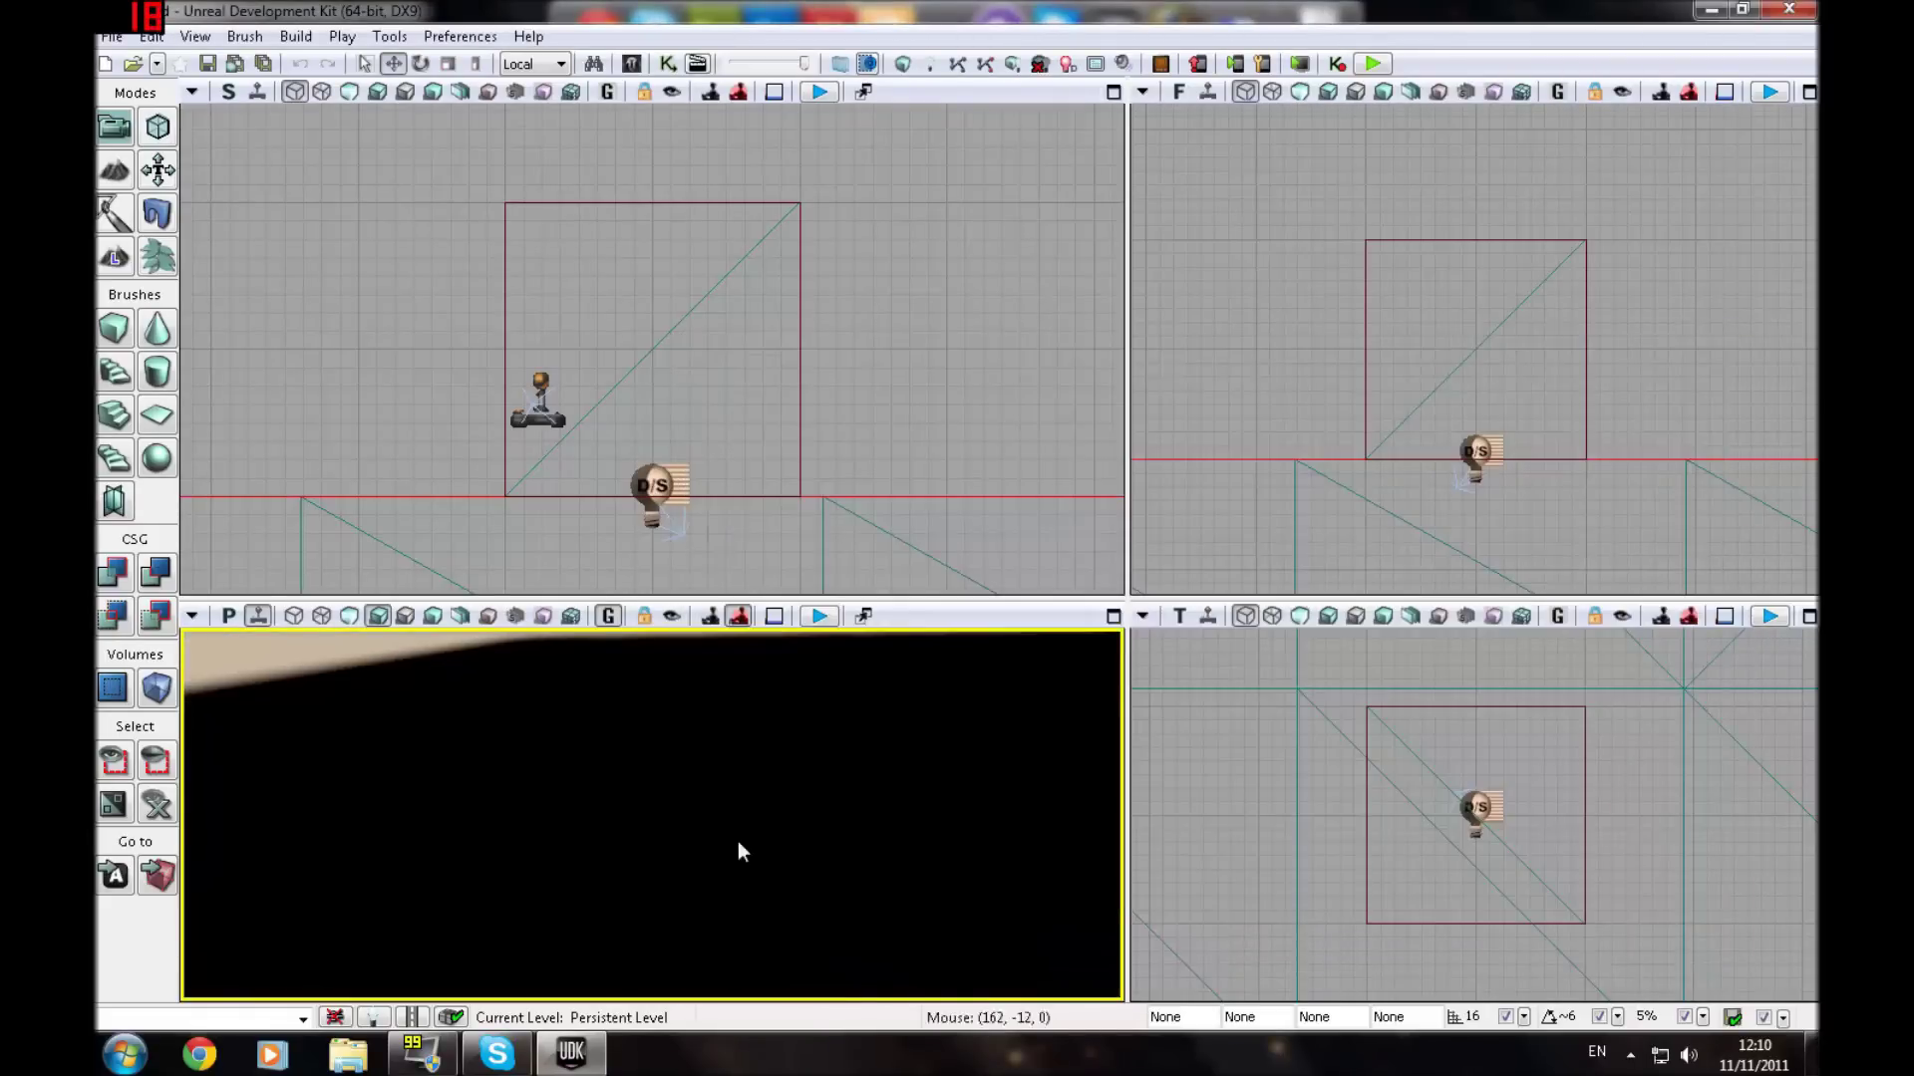
# Step: Build the level's paths and cover nodes, closing the map check report after each build
pyautogui.moveTo(740, 850)
pyautogui.mouseDown()
pyautogui.moveTo(767, 887)
pyautogui.moveTo(762, 867)
pyautogui.mouseUp()
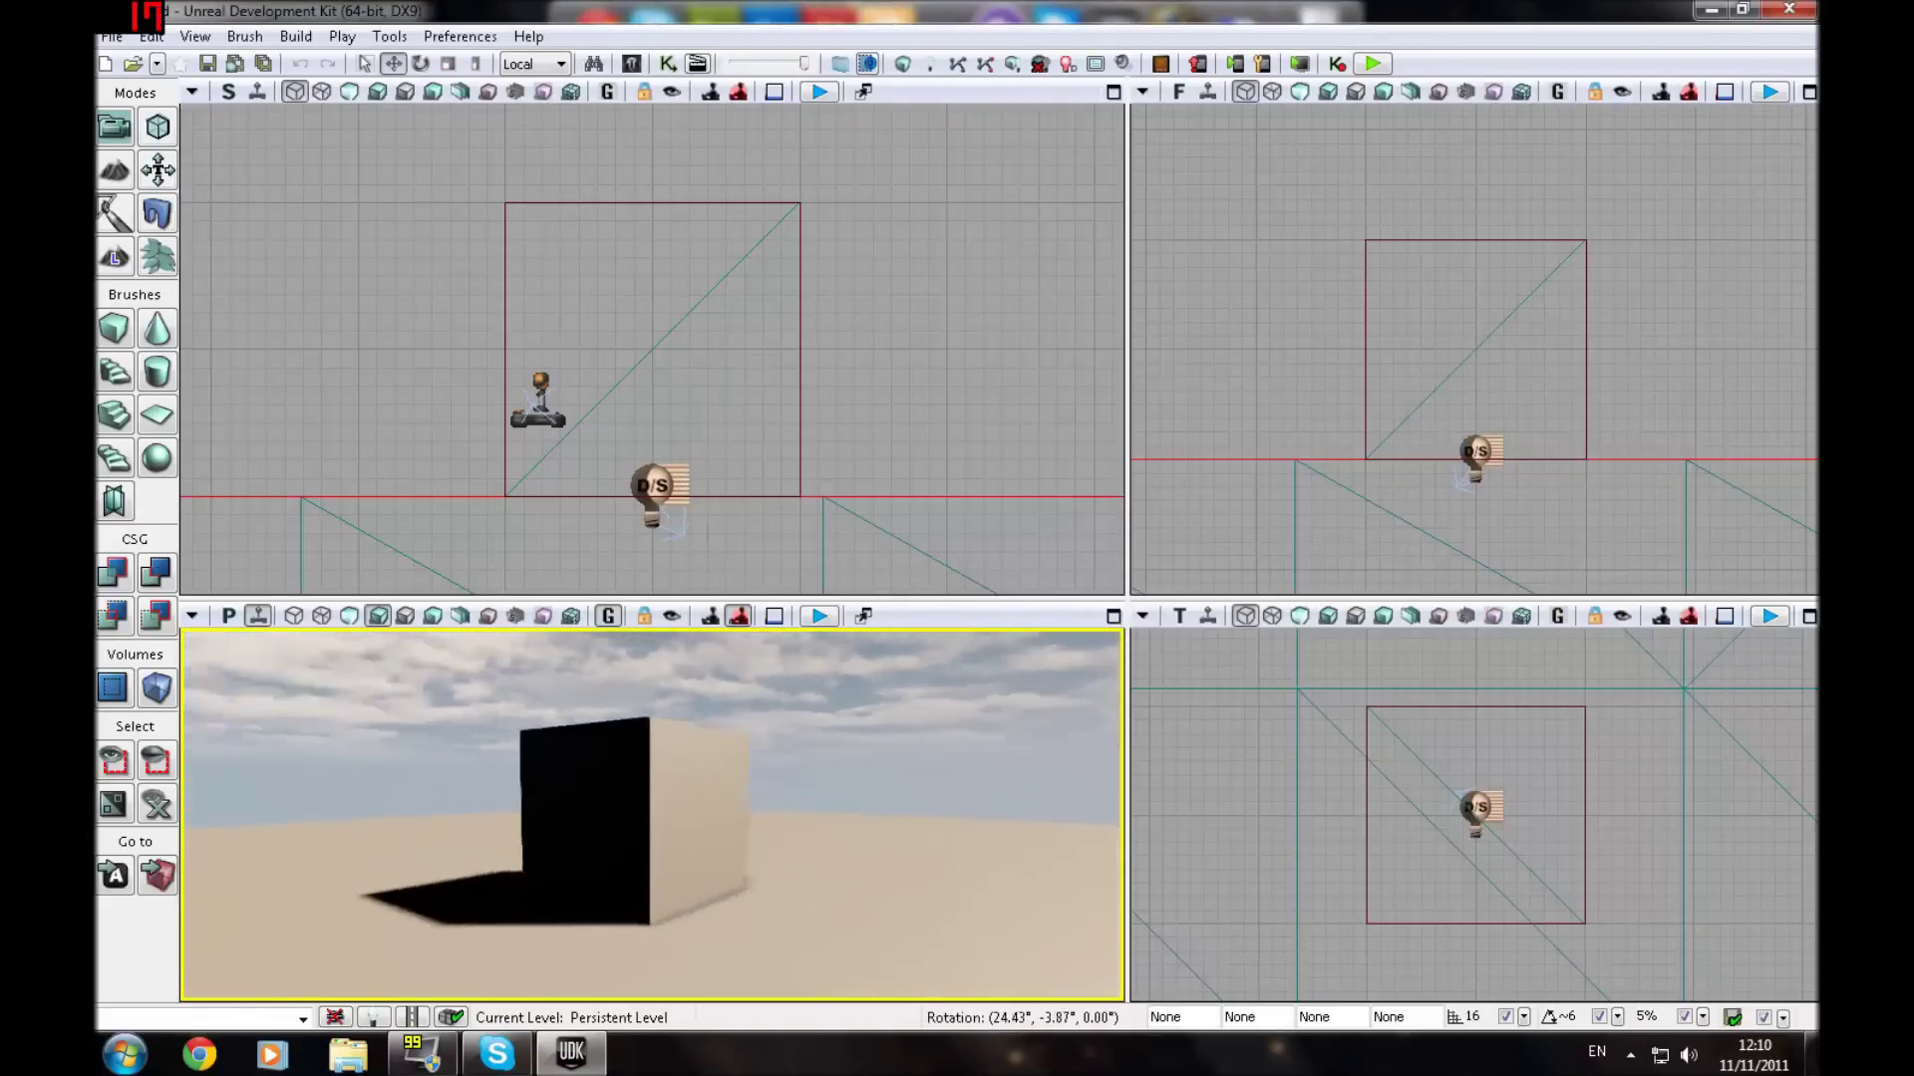
pyautogui.moveTo(763, 867); pyautogui.dragTo(772, 907, button='right')
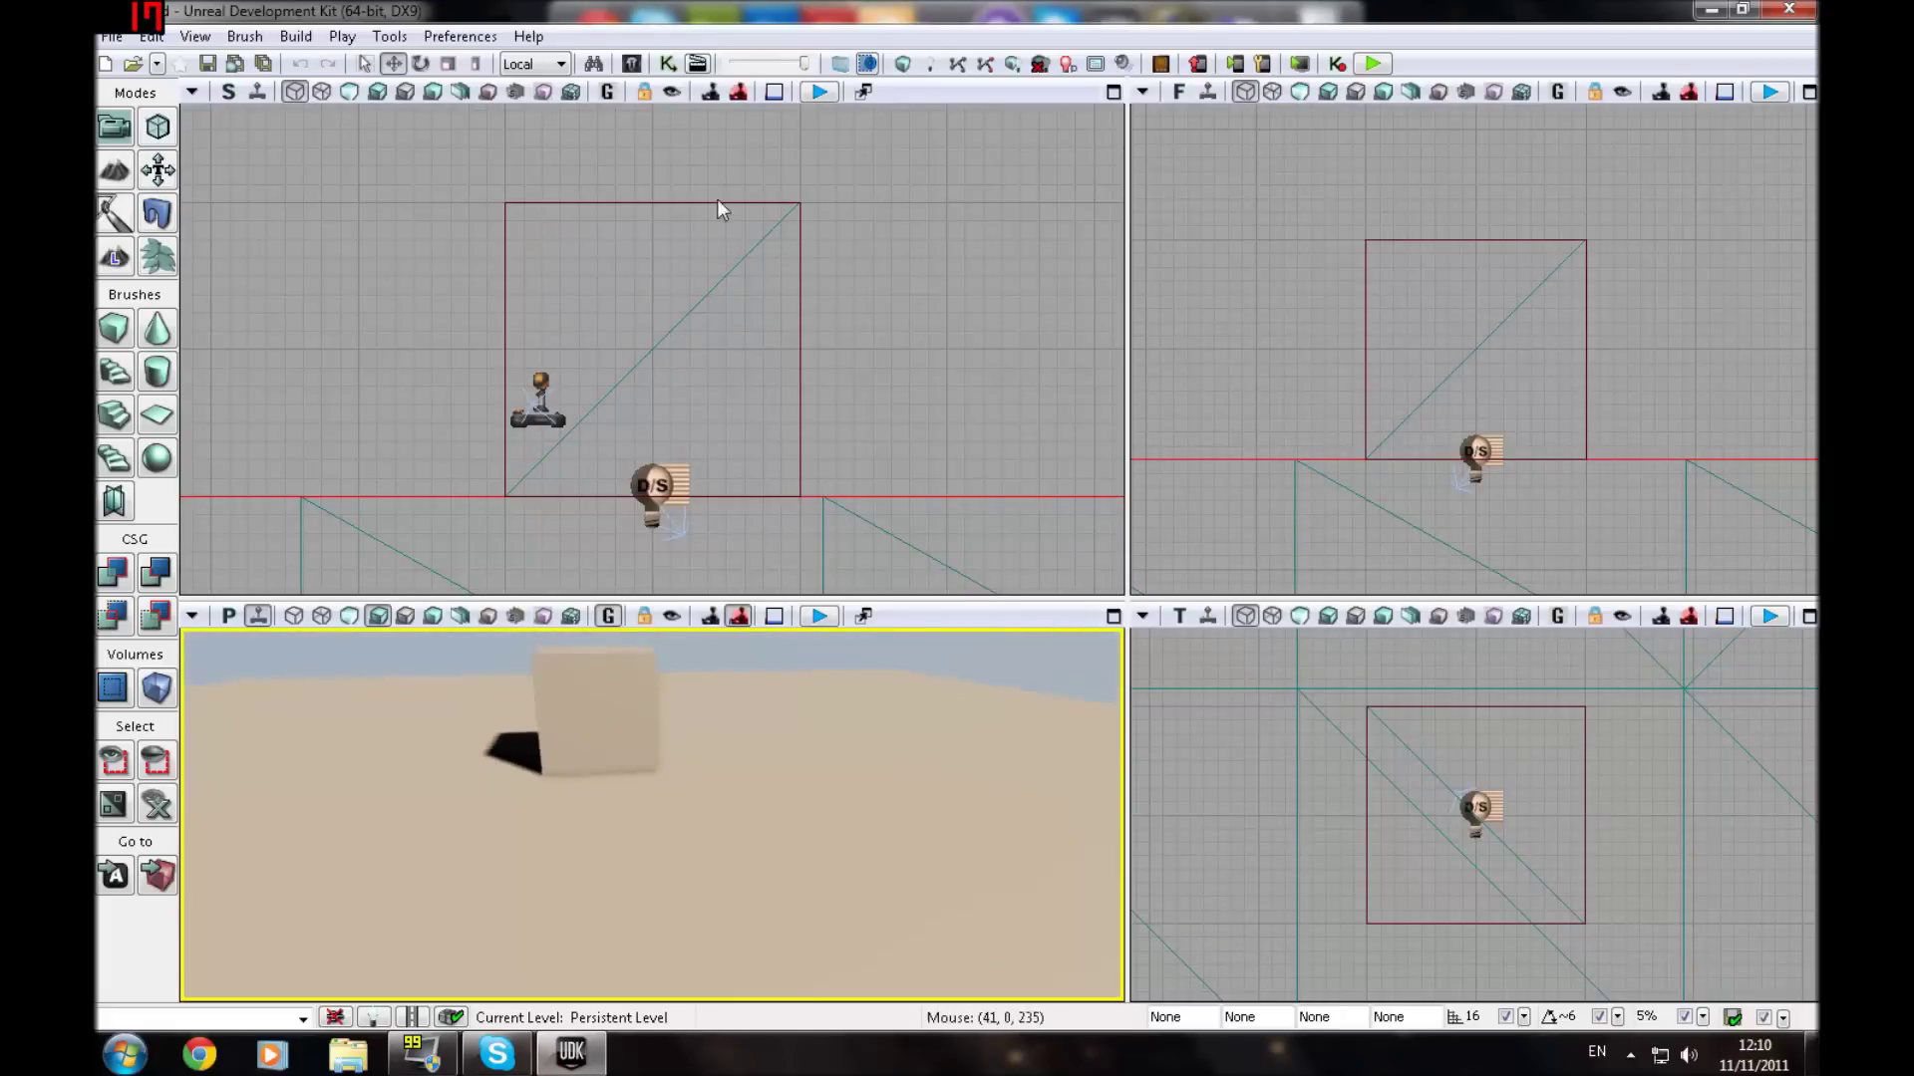
pyautogui.click(983, 65)
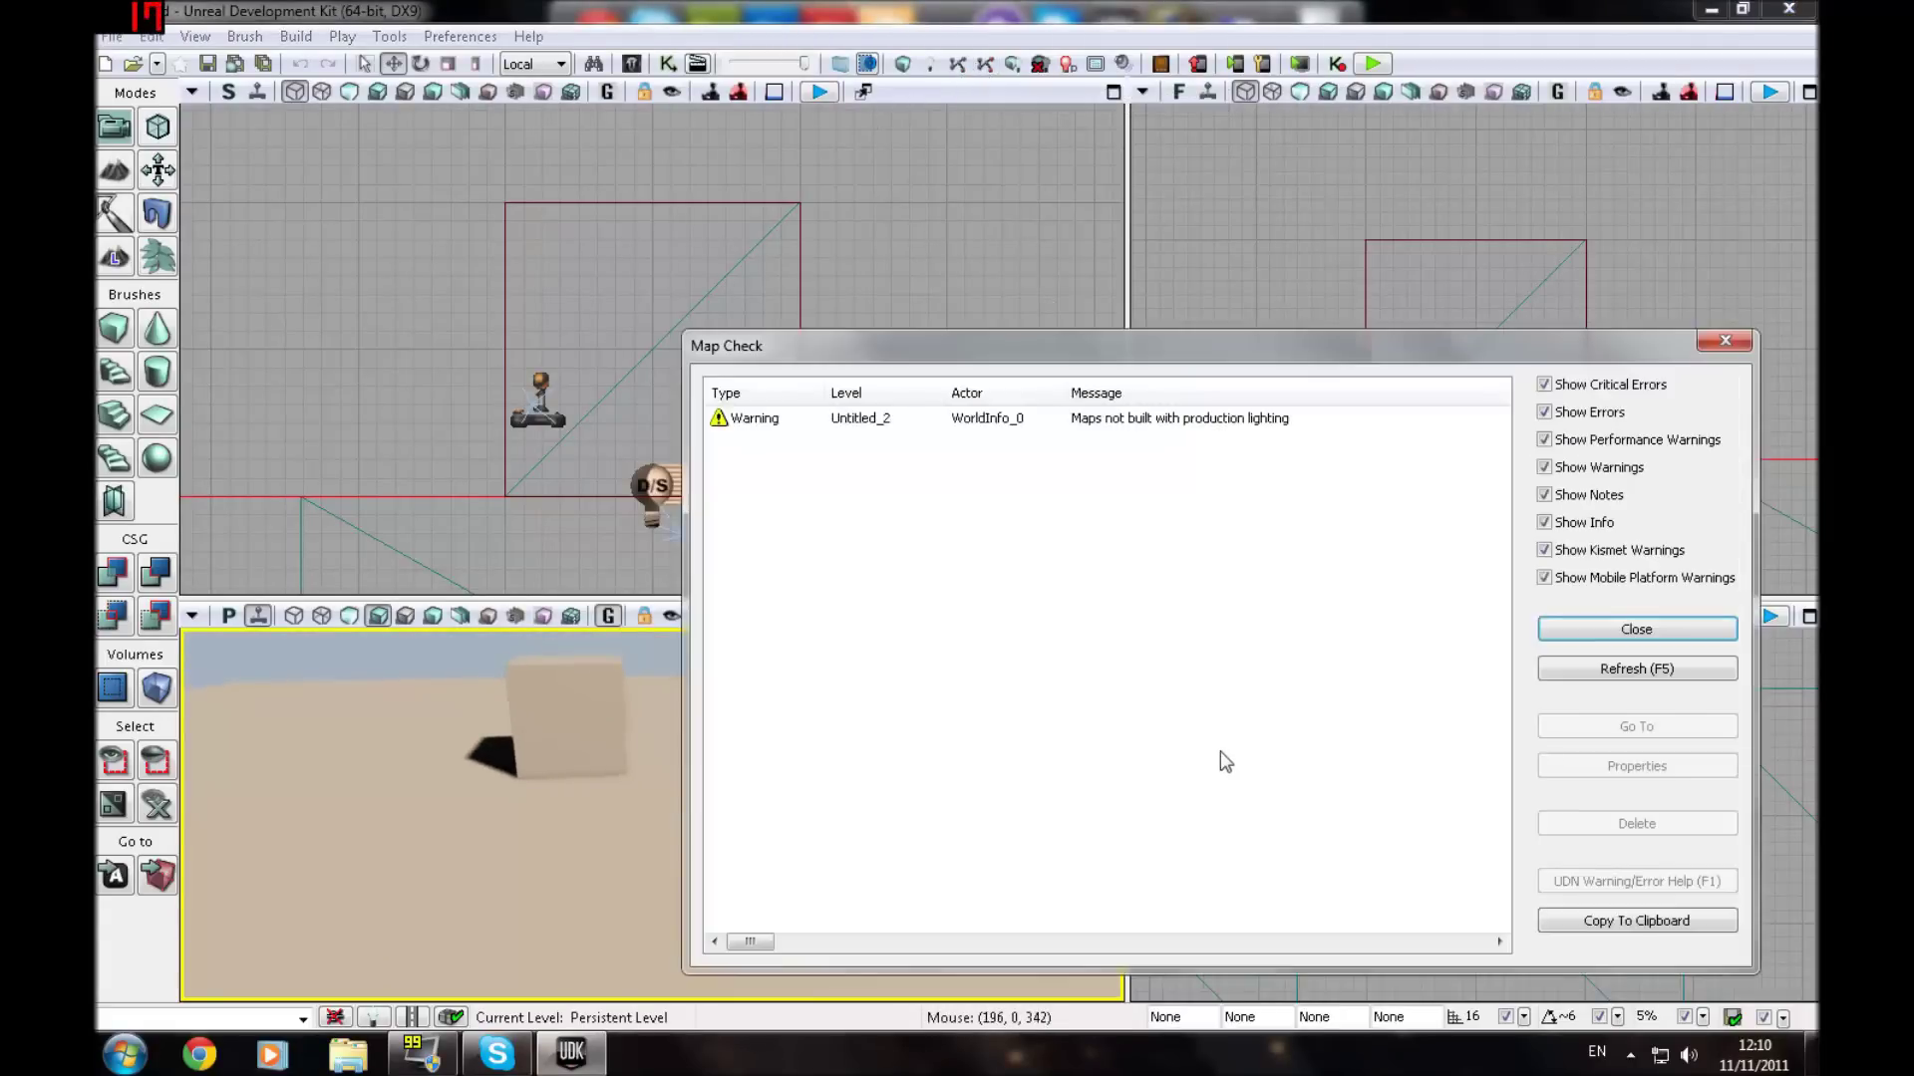
pyautogui.click(1542, 630)
pyautogui.click(985, 63)
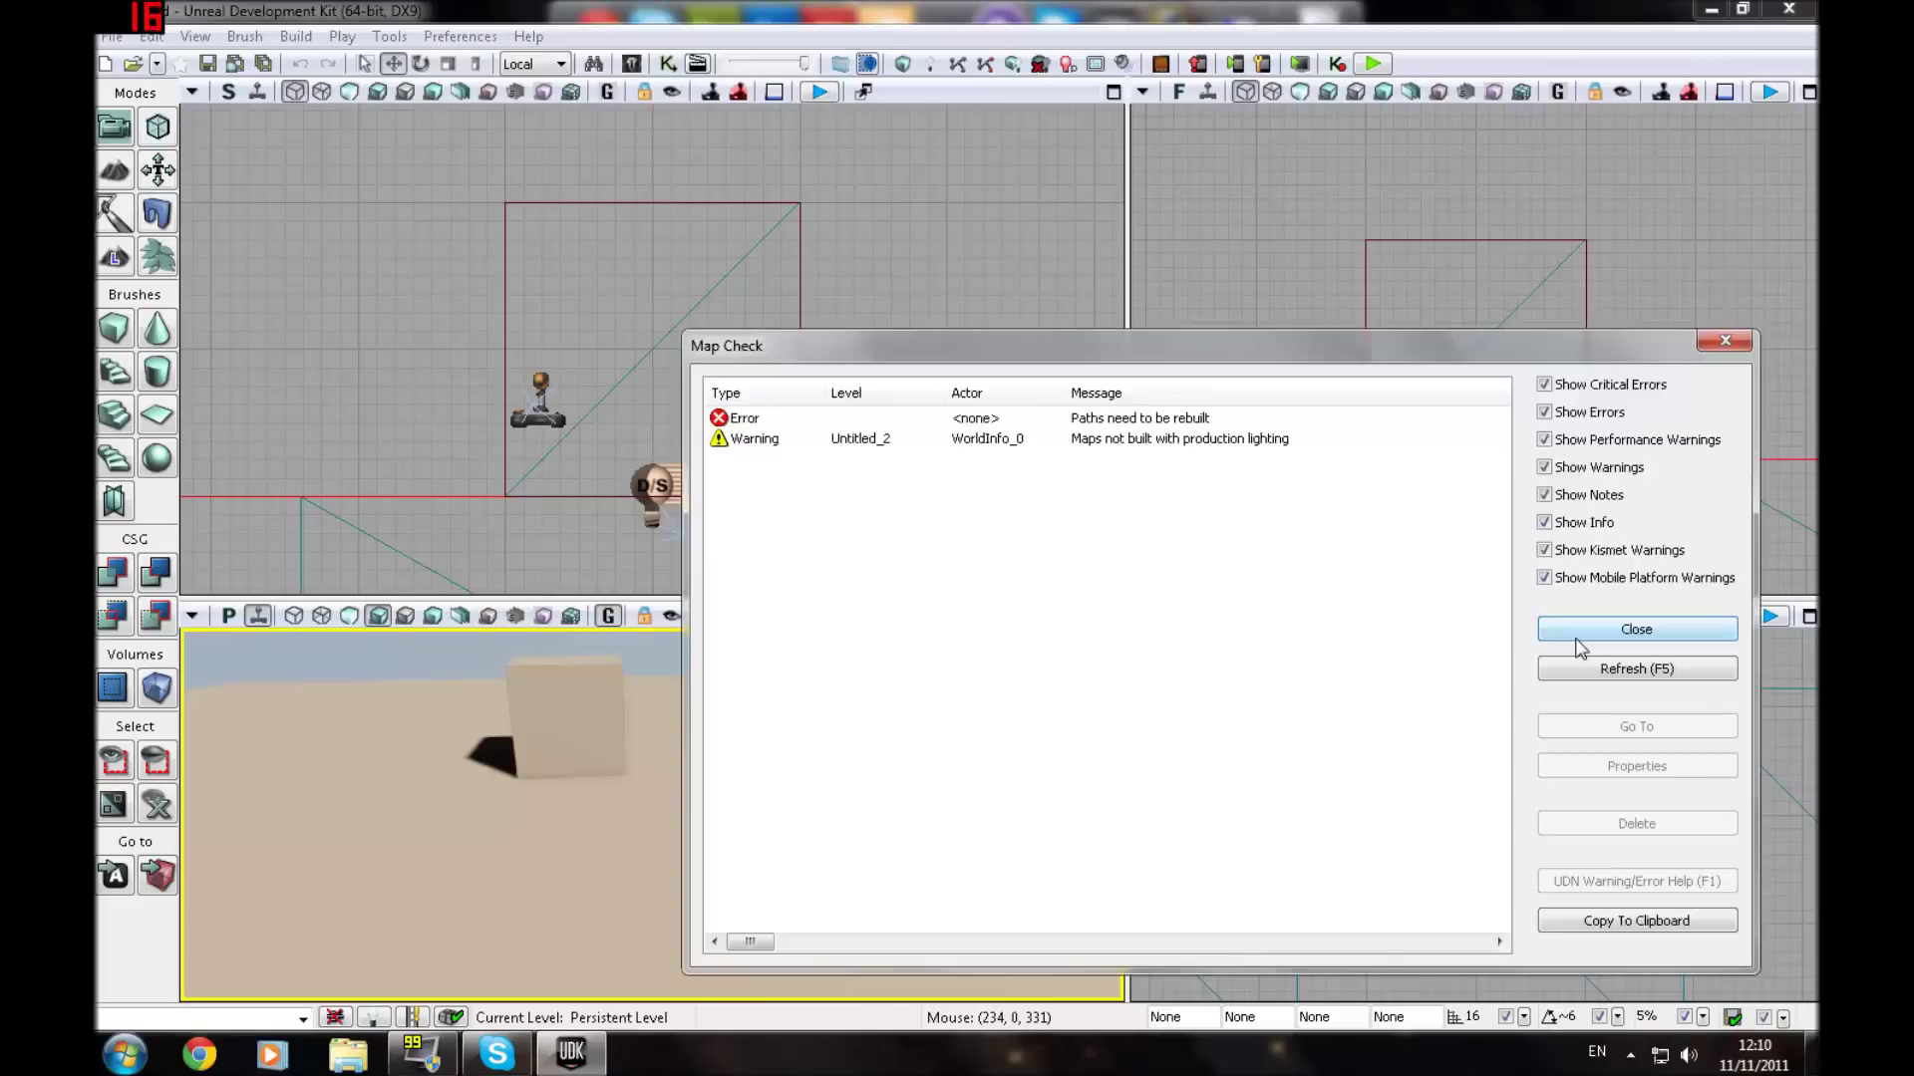
pyautogui.click(1580, 638)
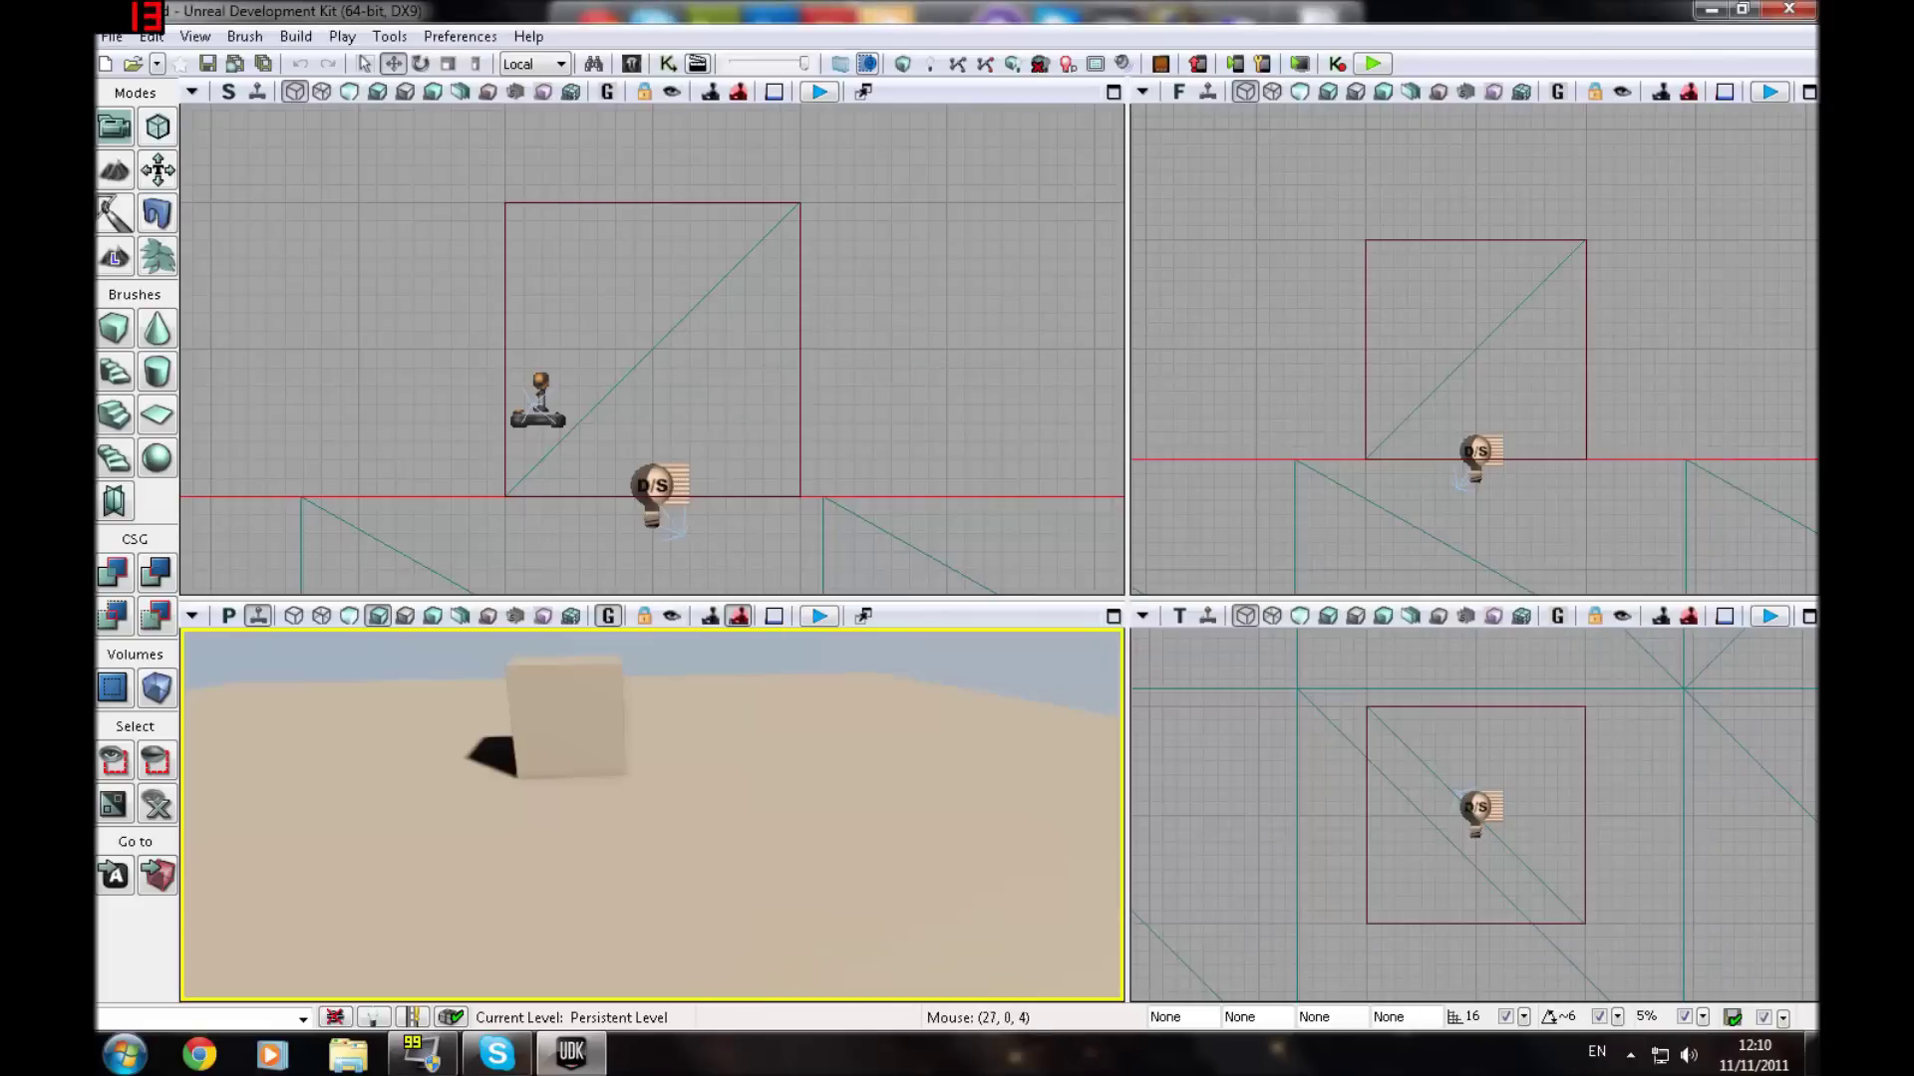
# Step: Open the Content Browser and look through the thumbnails of all available assets
pyautogui.moveTo(652, 814); pyautogui.dragTo(339, 822, button='right')
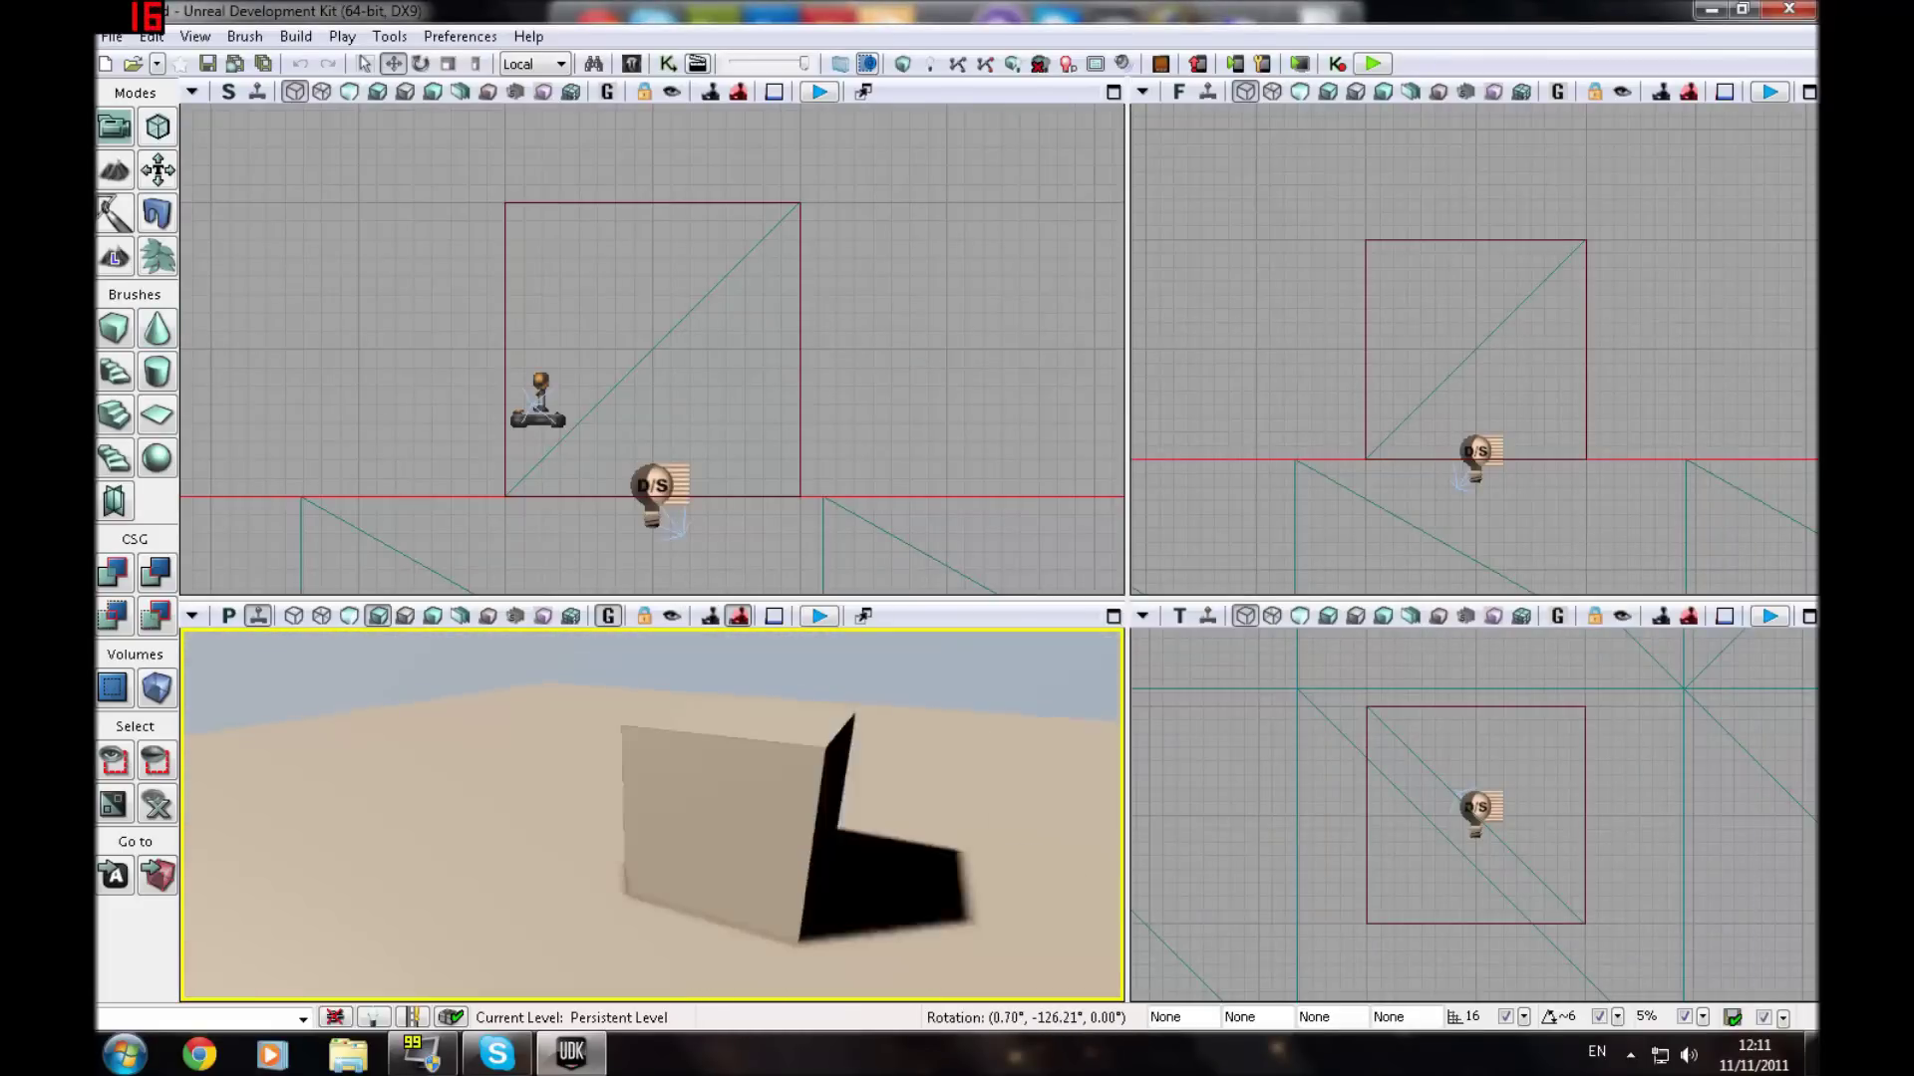
pyautogui.click(631, 65)
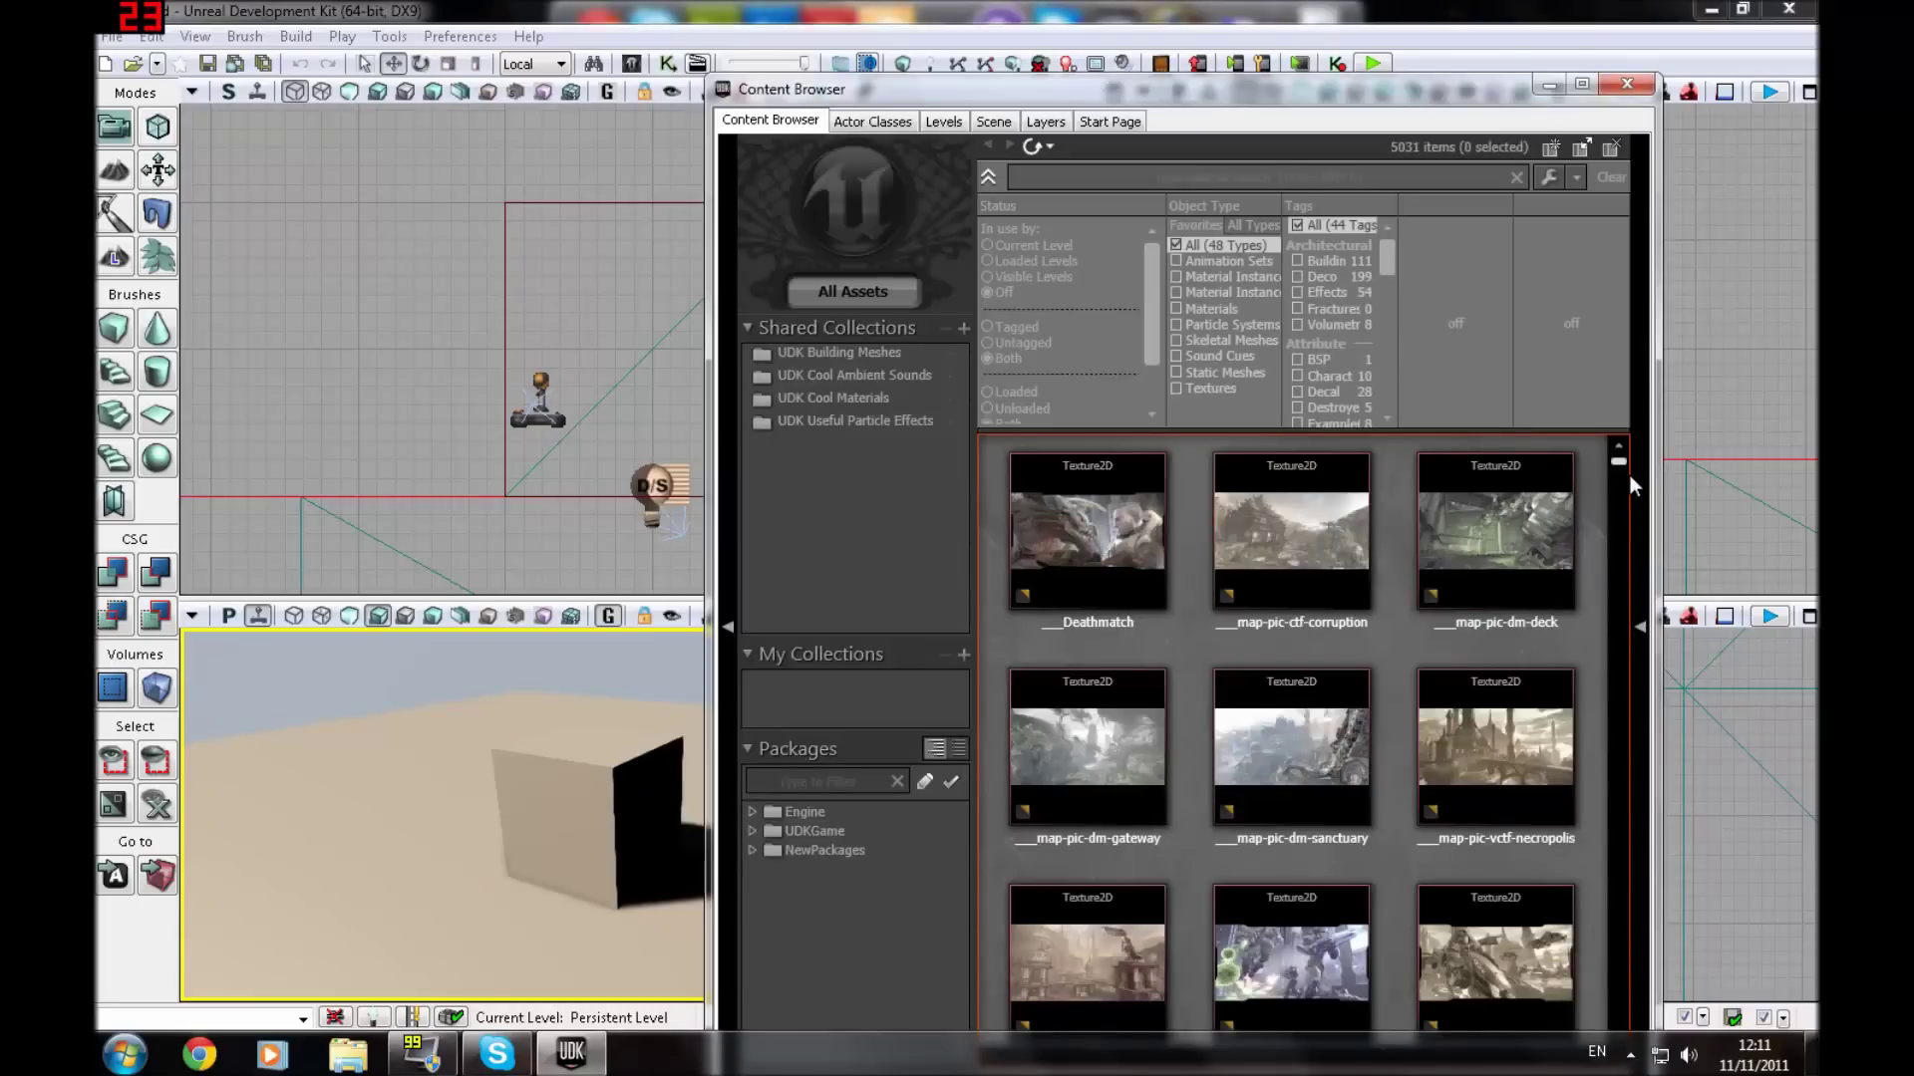
pyautogui.scroll(-10, 1626, 474)
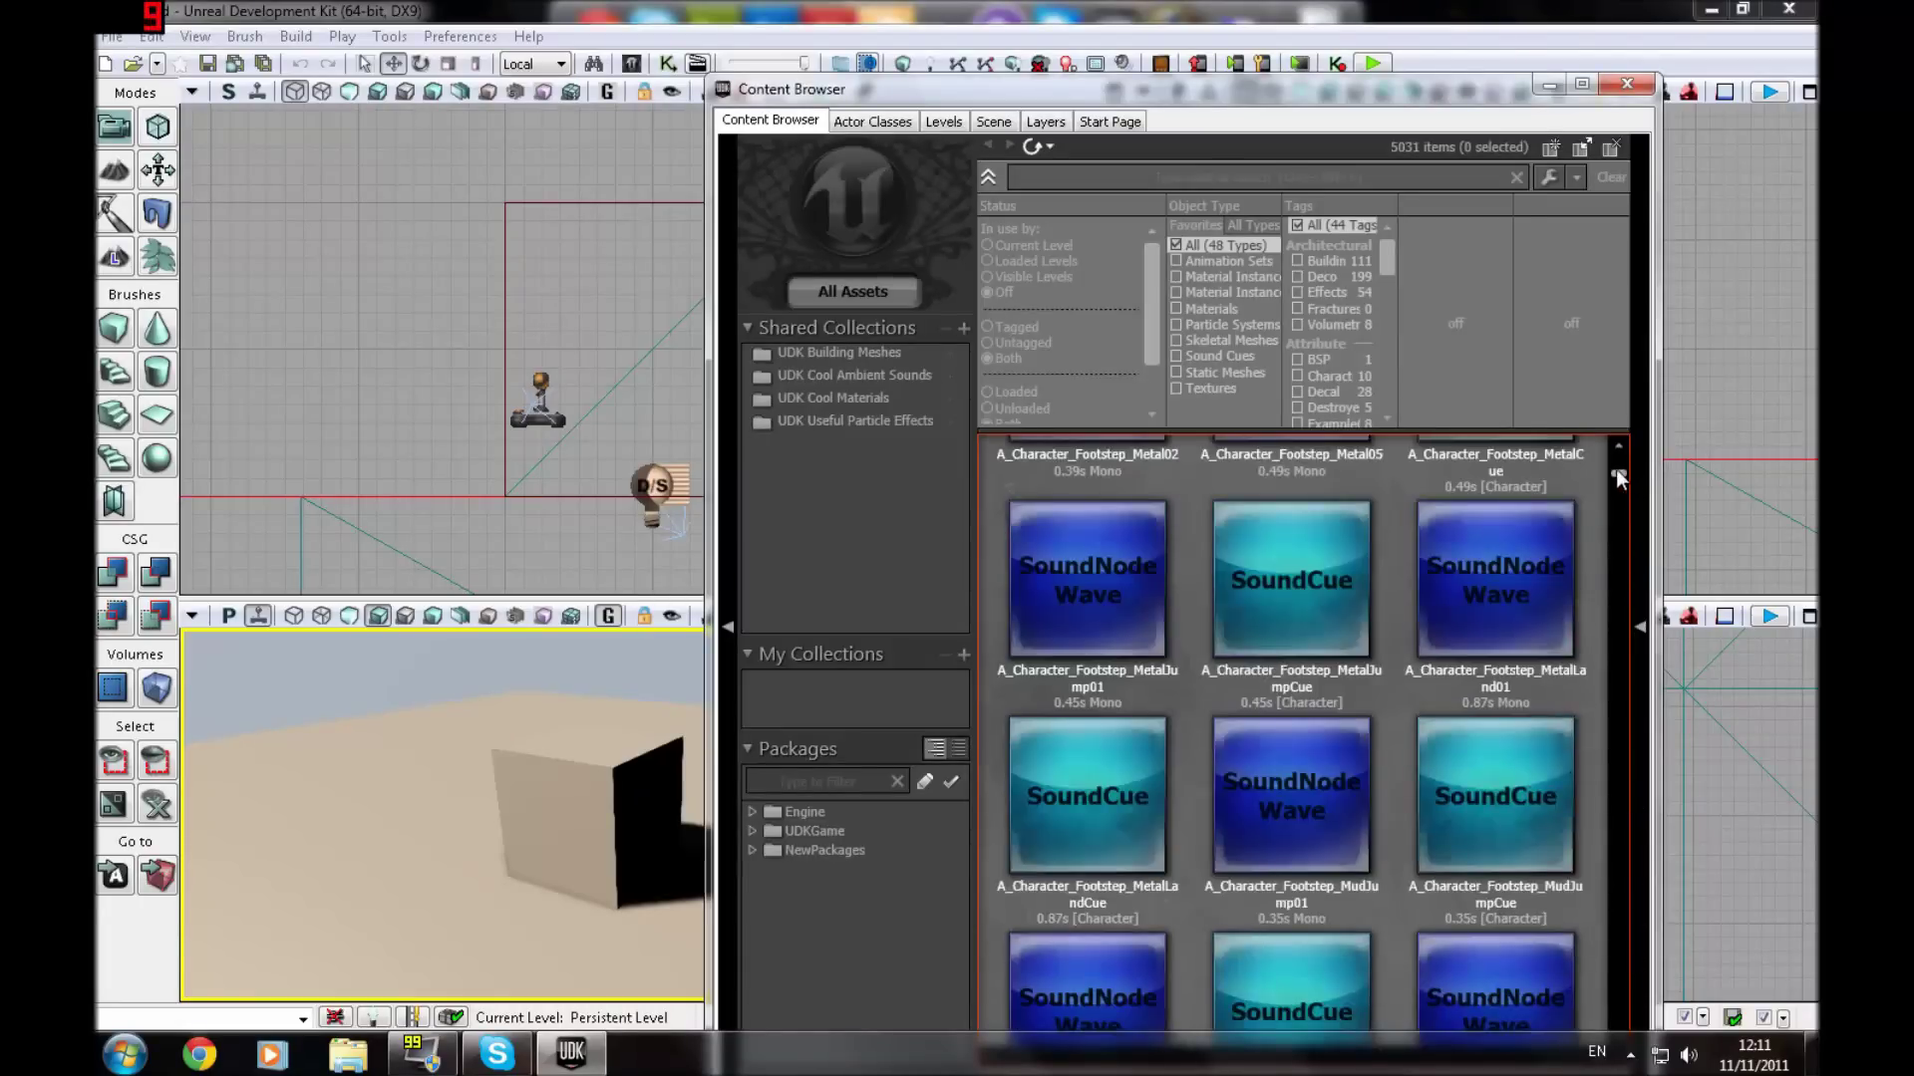
pyautogui.scroll(5, 1623, 458)
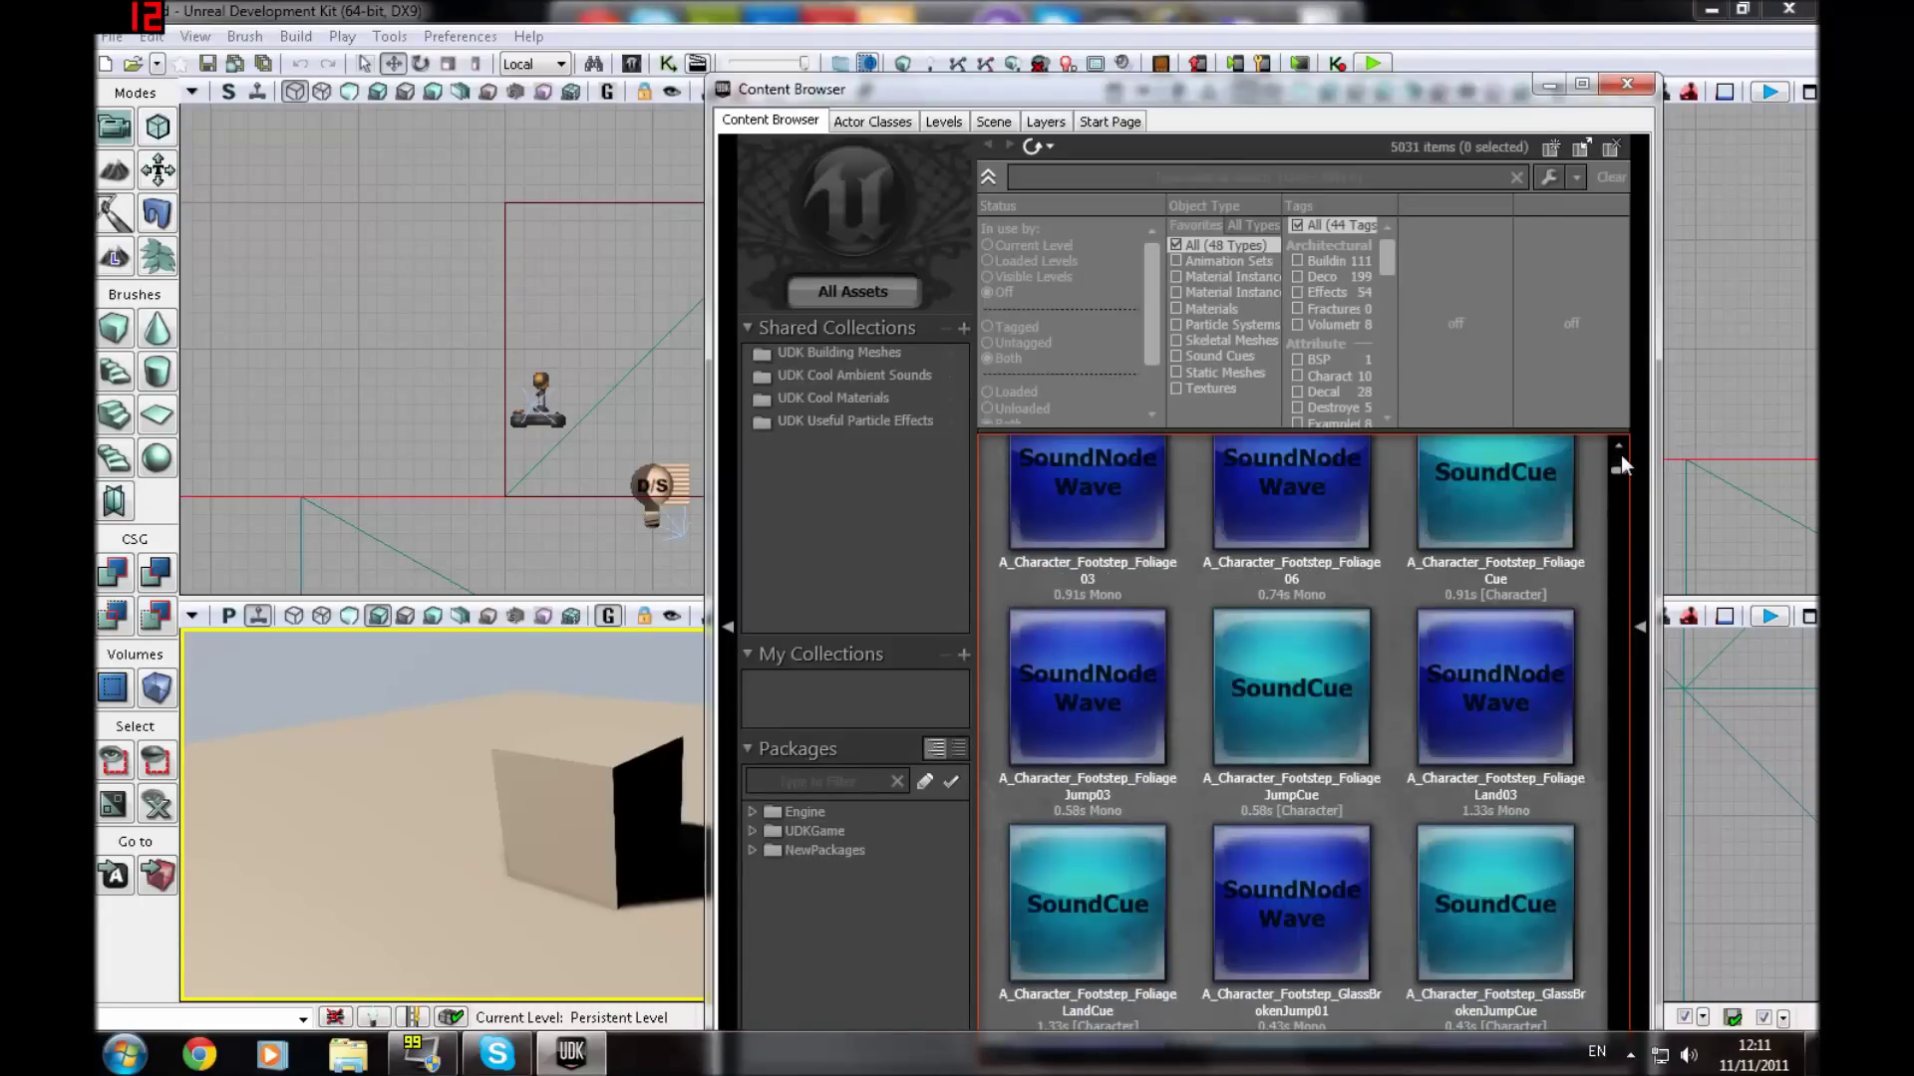
pyautogui.scroll(2, 1621, 456)
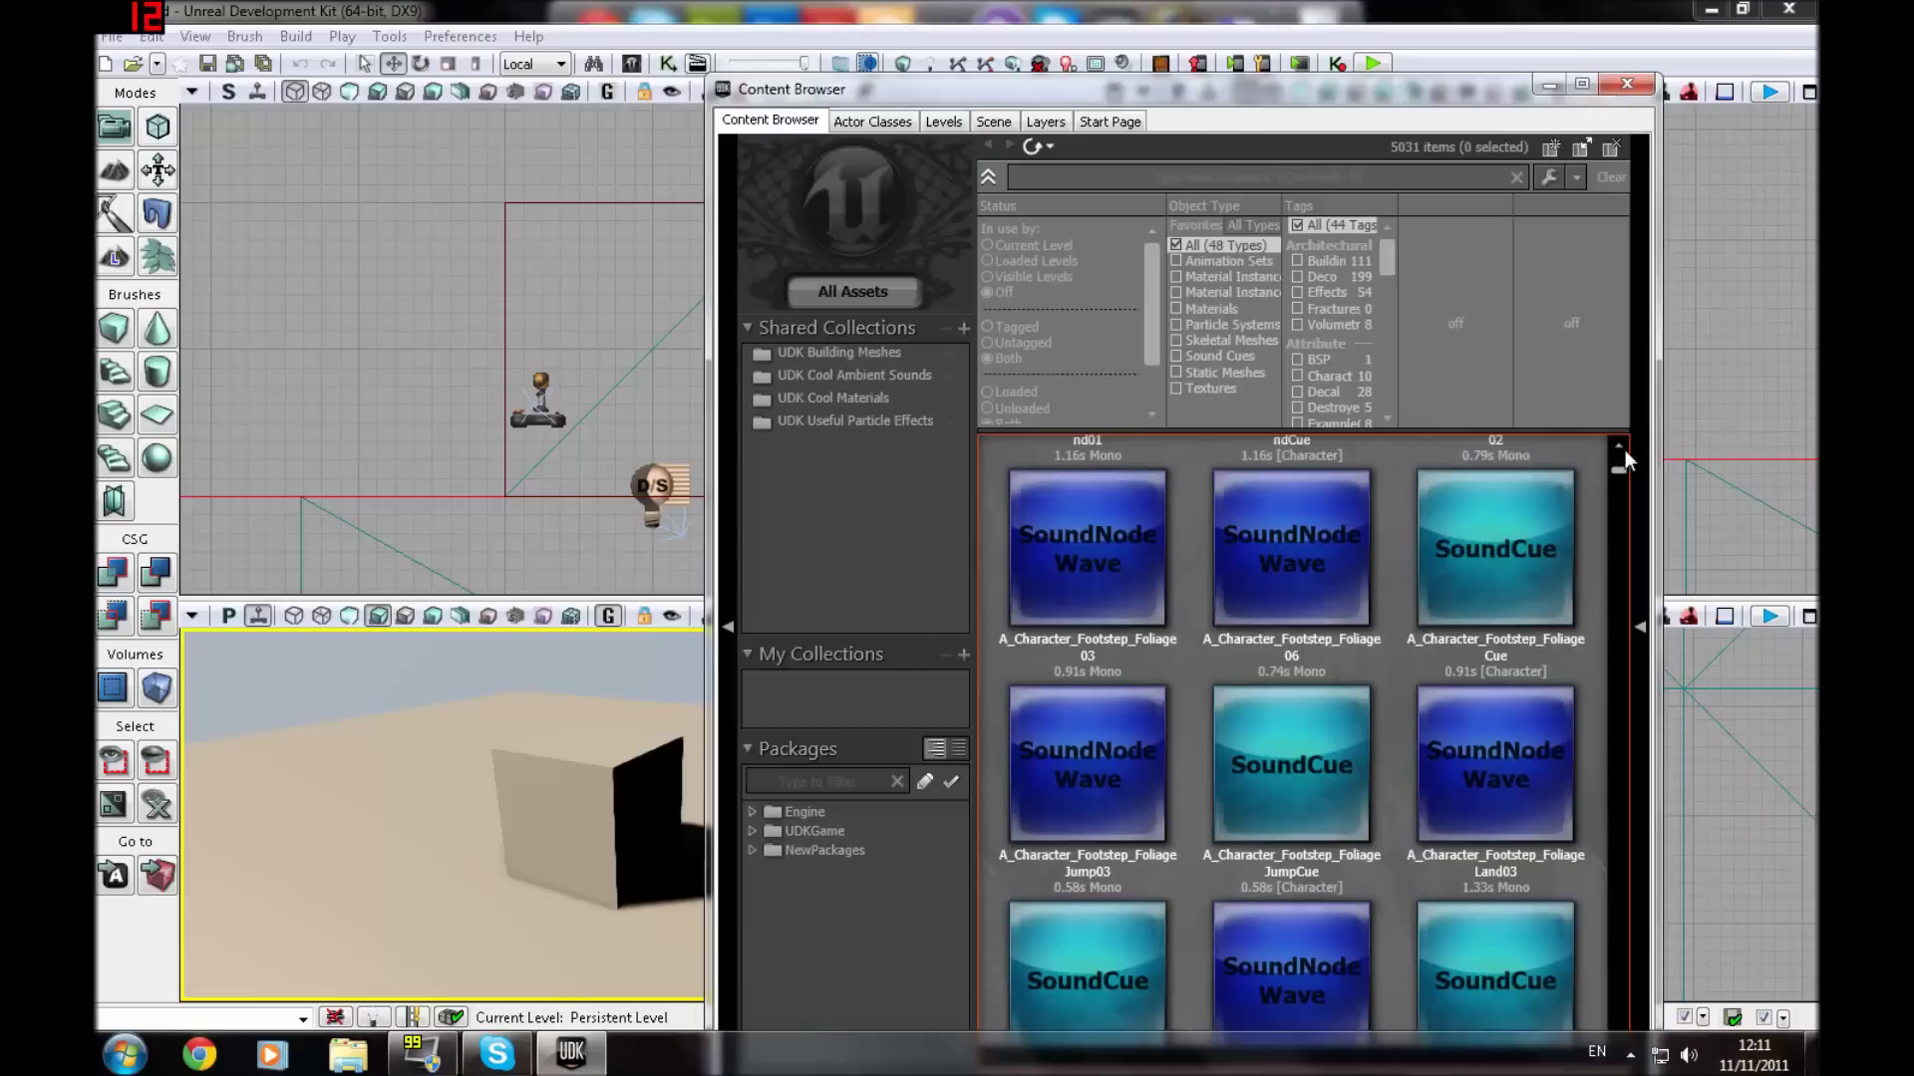
# Step: Filter the Content Browser assets to the Building tag, briefly adding the Deco tag to compare
pyautogui.moveTo(1624, 469); pyautogui.dragTo(1625, 454)
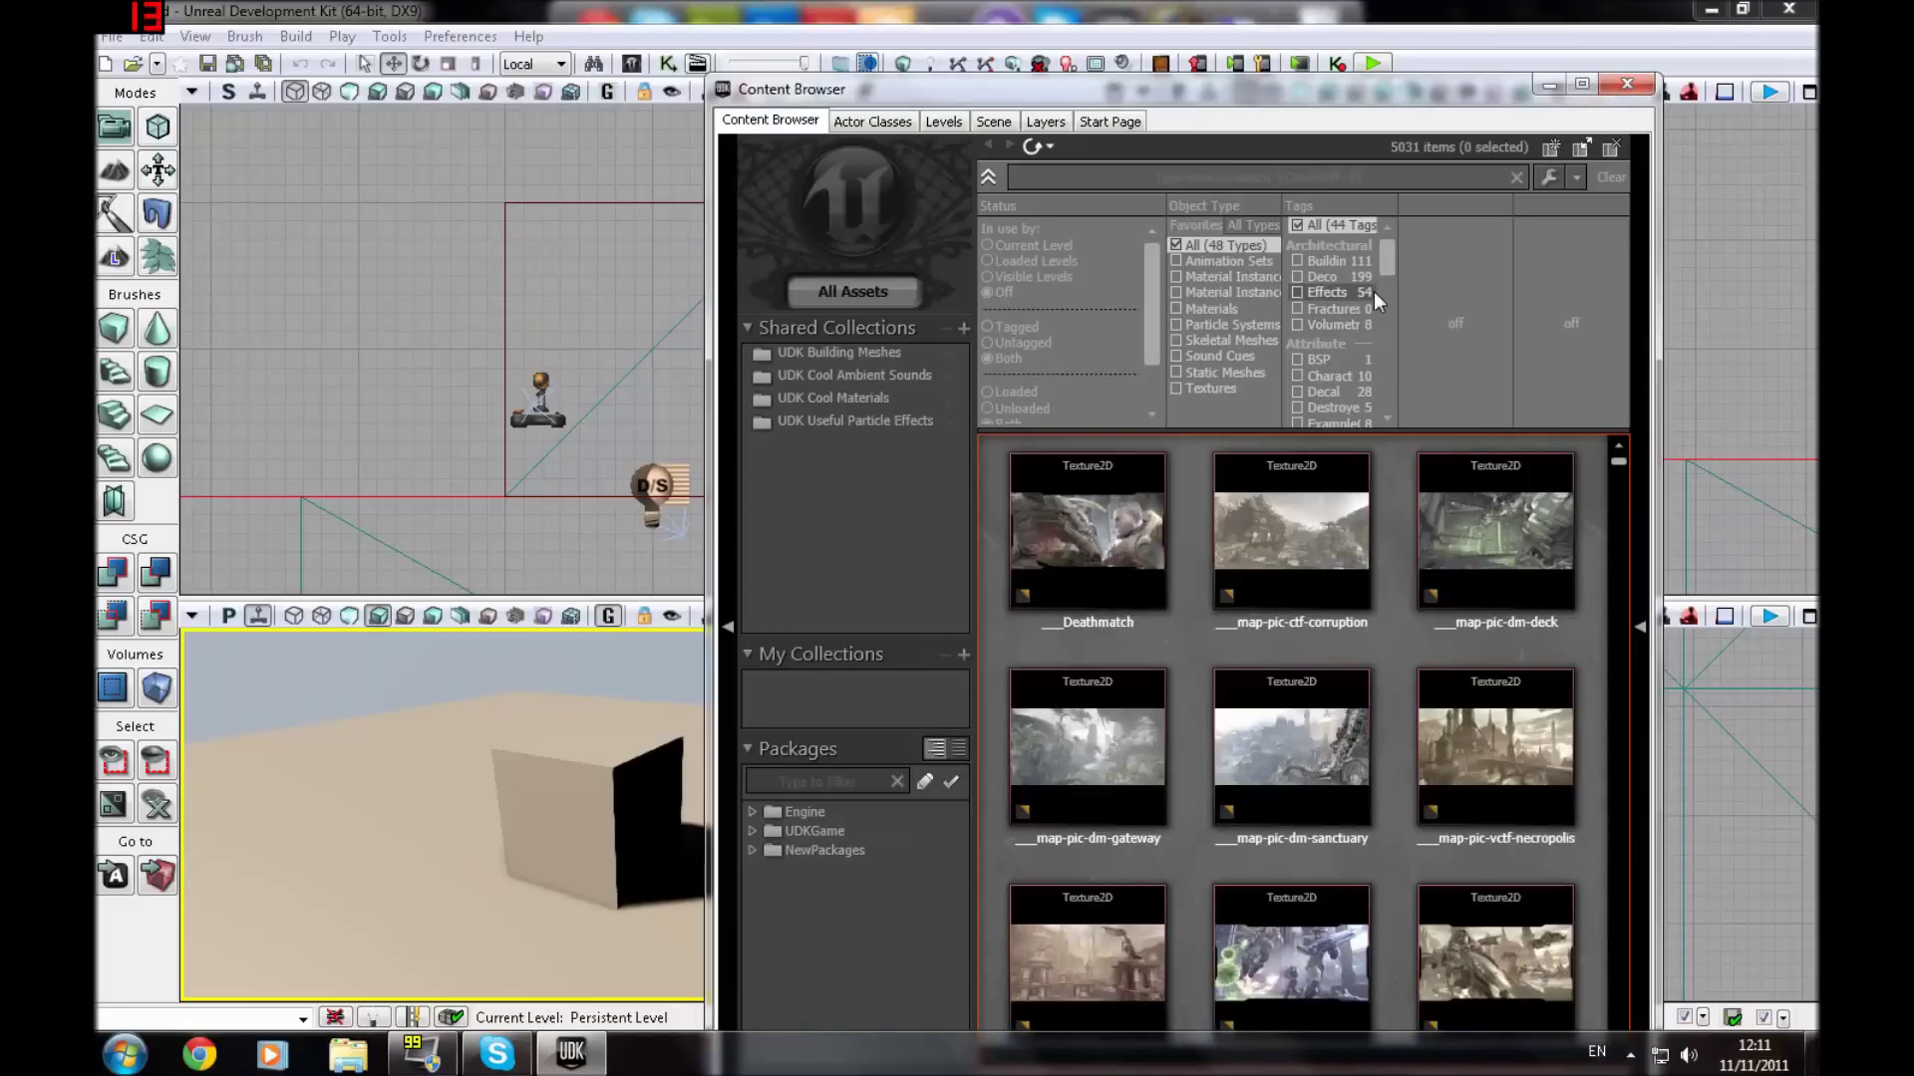
pyautogui.click(1365, 258)
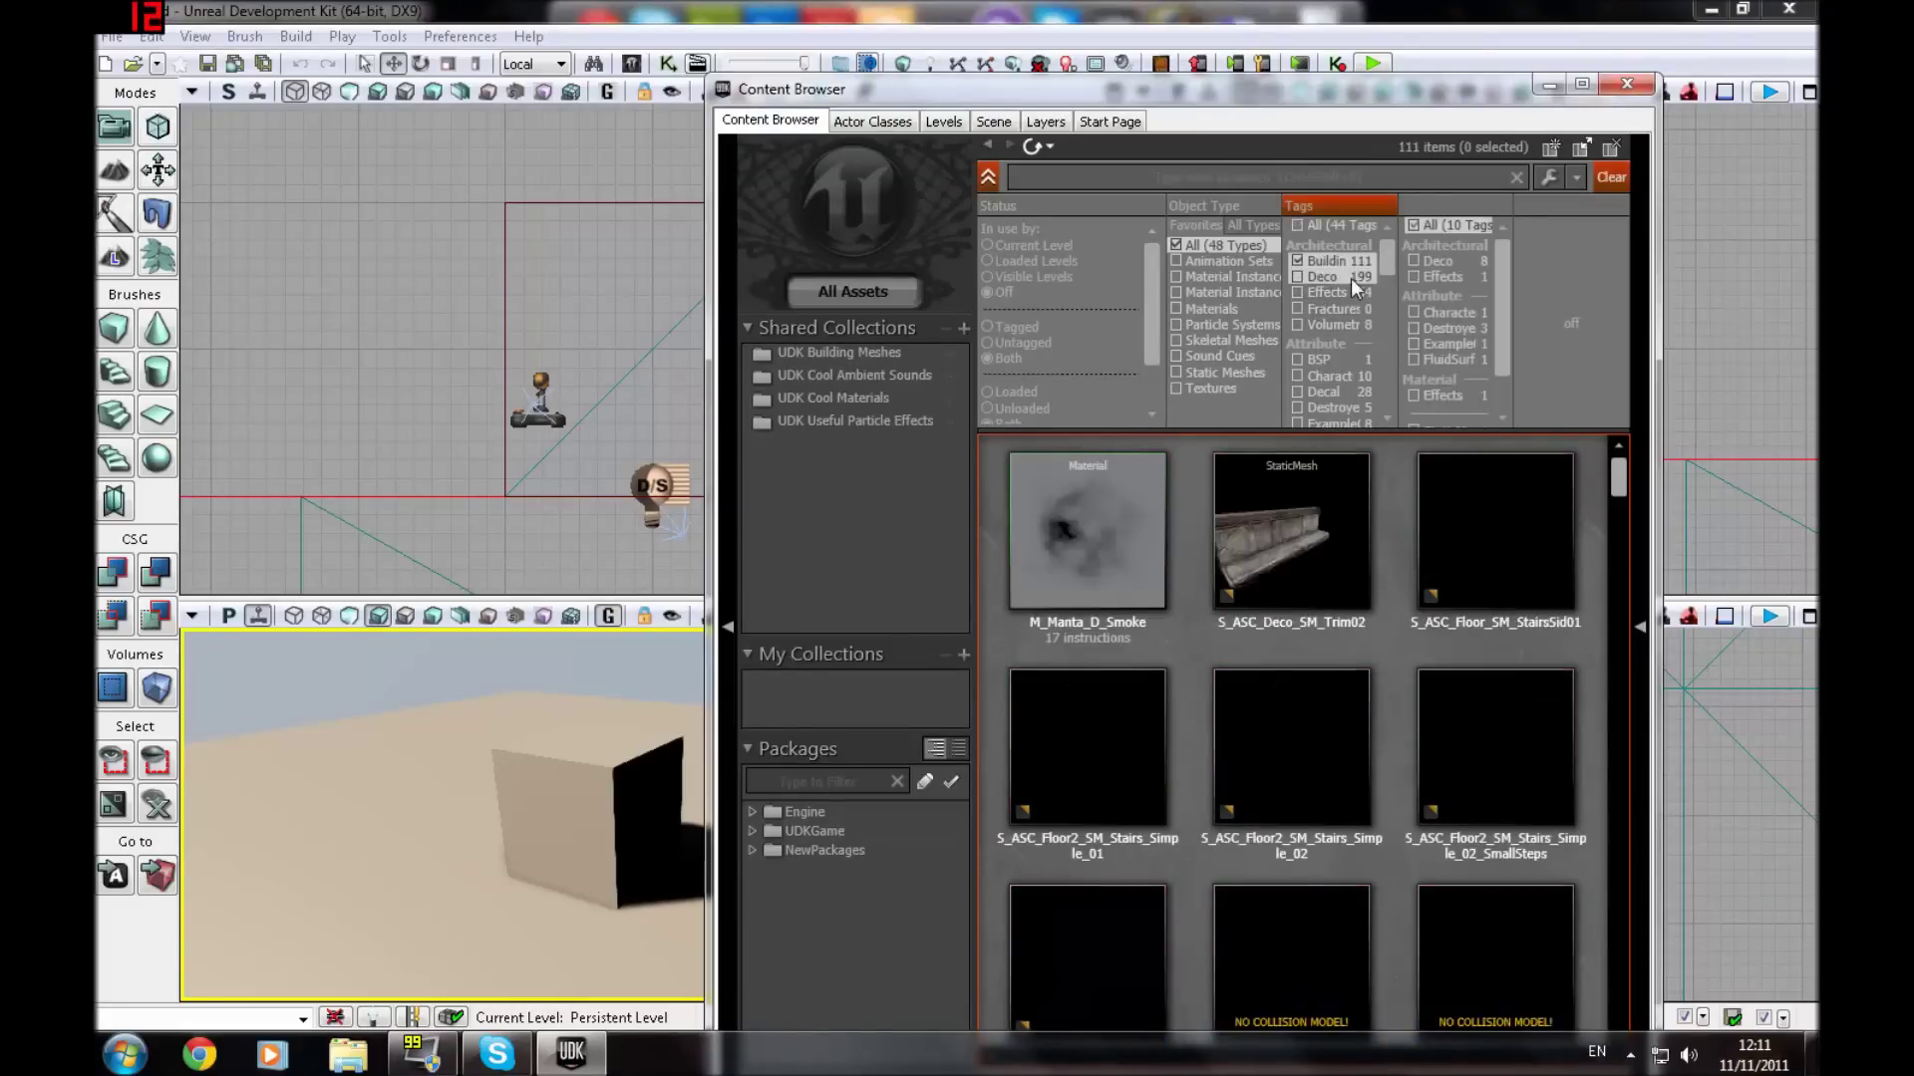
pyautogui.click(1354, 276)
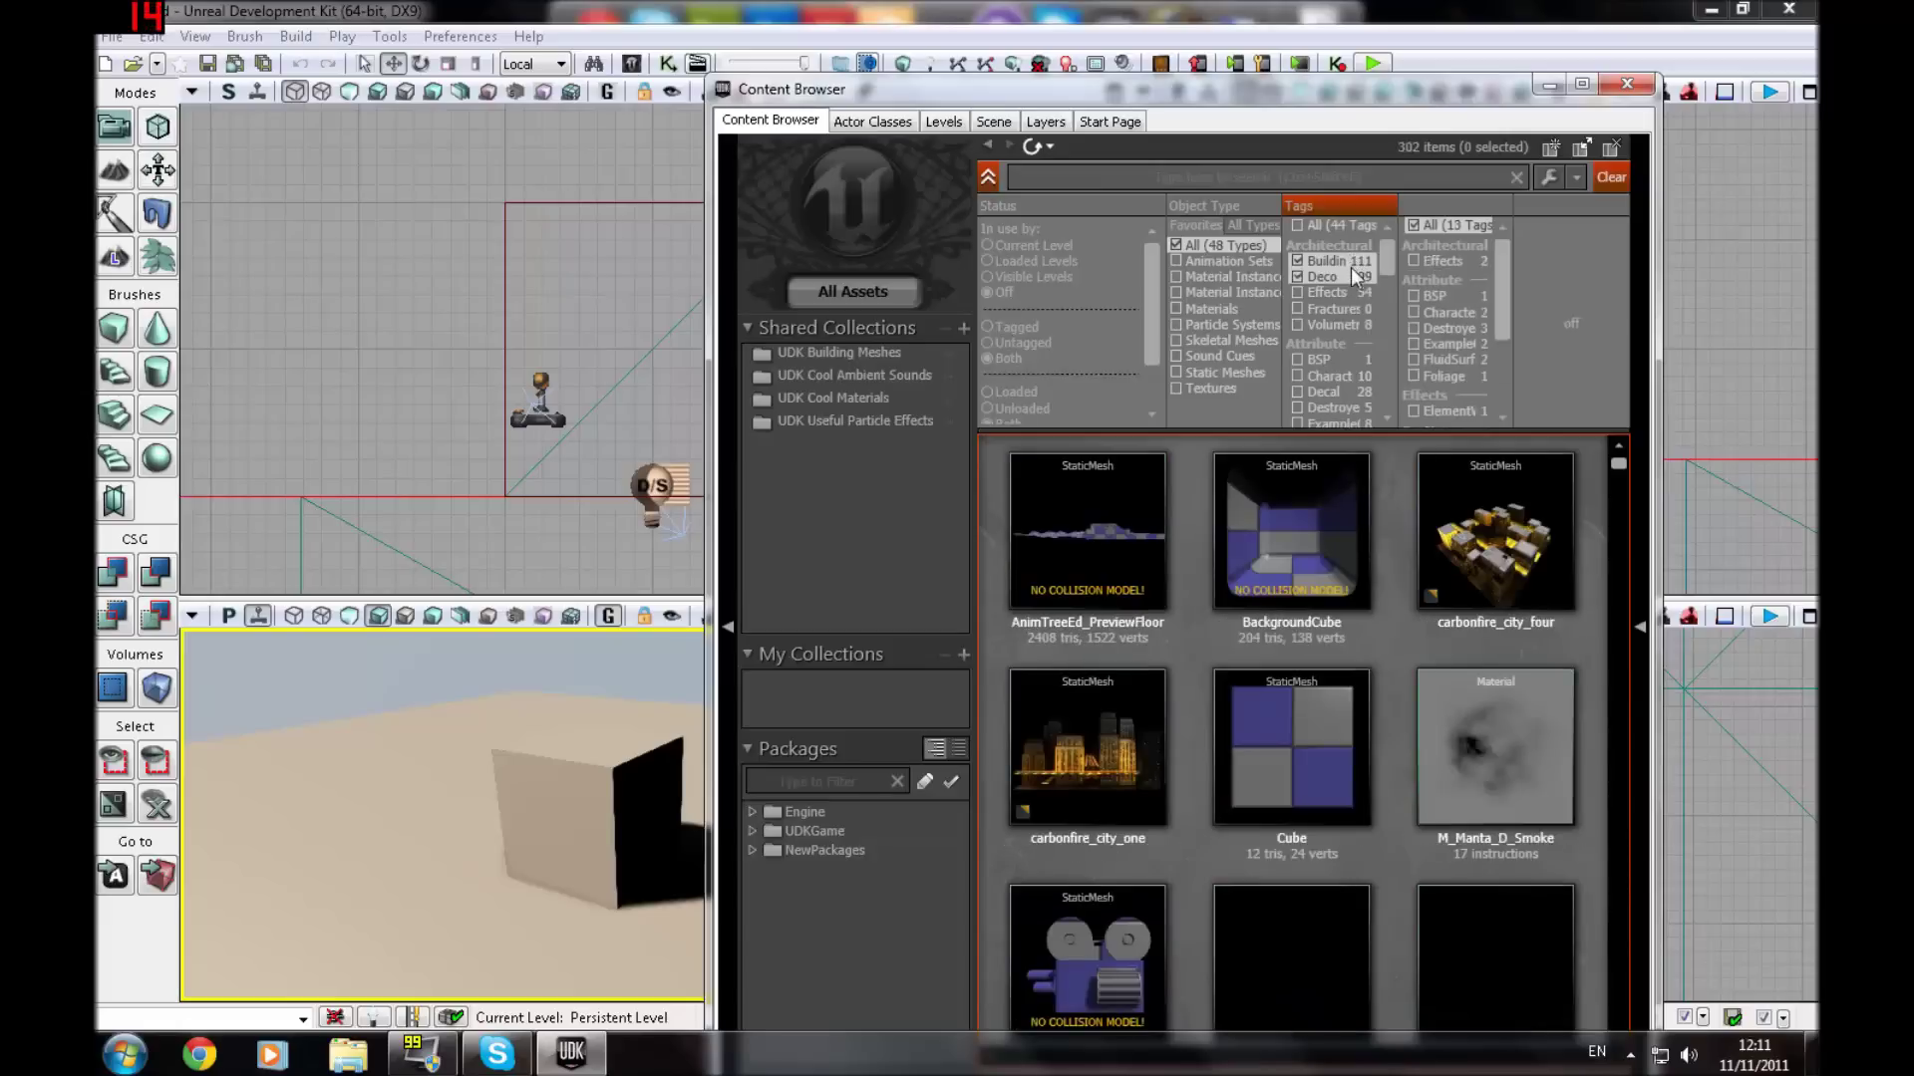
pyautogui.click(1356, 266)
# Step: Try filtering the Building assets by Skeletal Meshes and Particle Systems, and restore all object types
pyautogui.click(1243, 339)
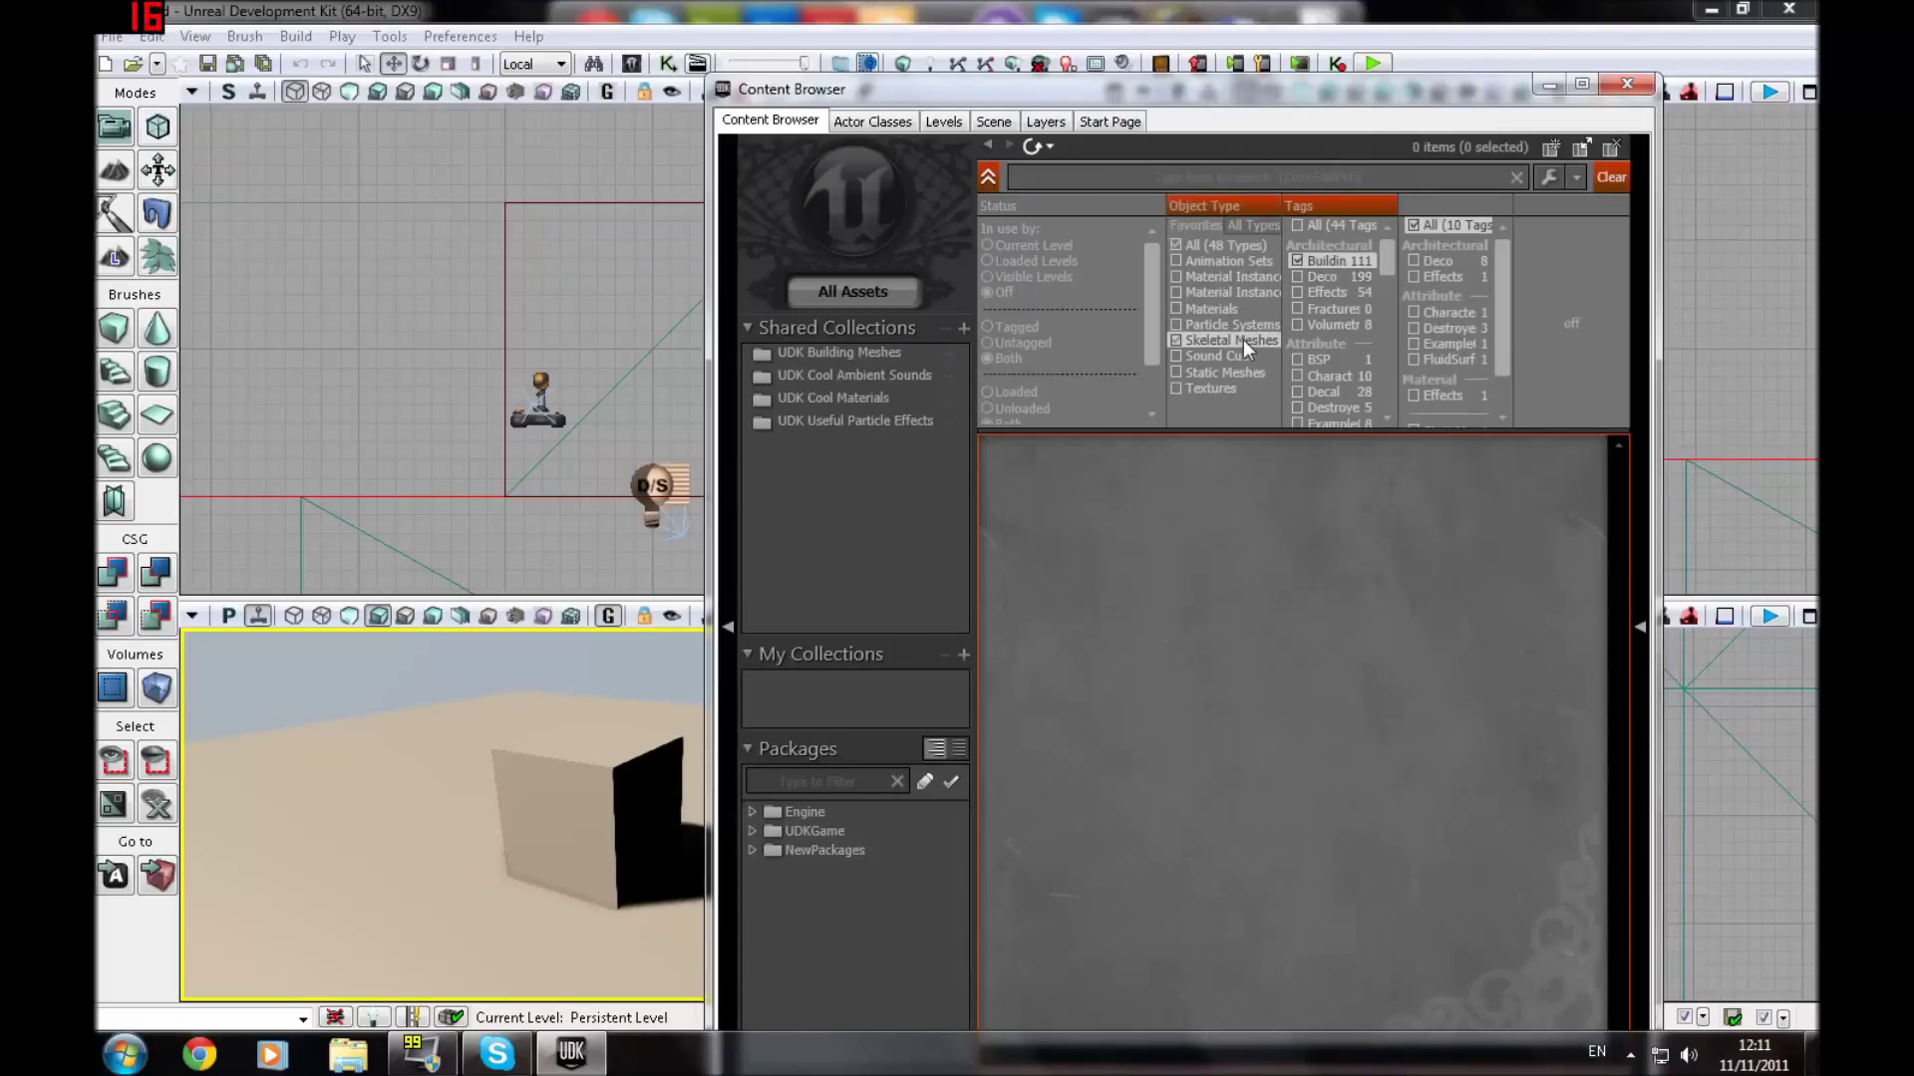
pyautogui.click(1236, 325)
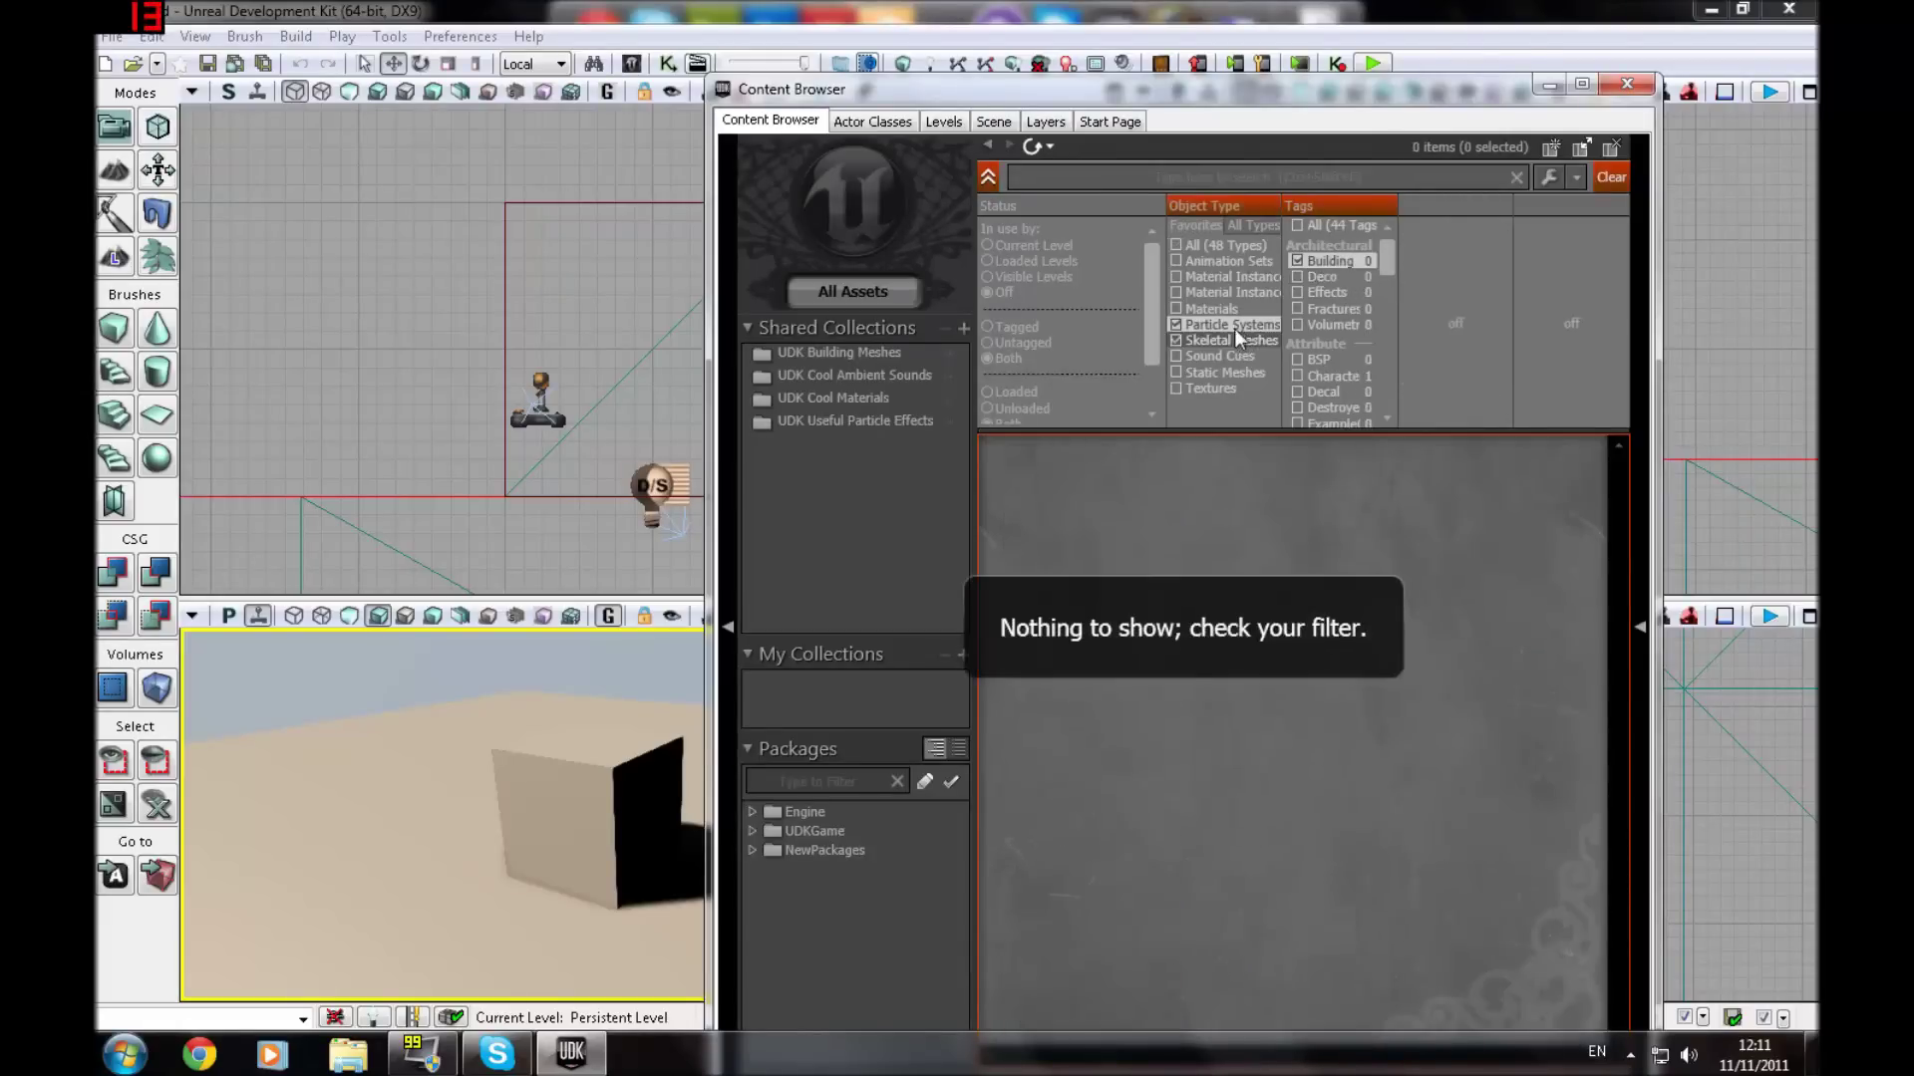
pyautogui.click(1222, 245)
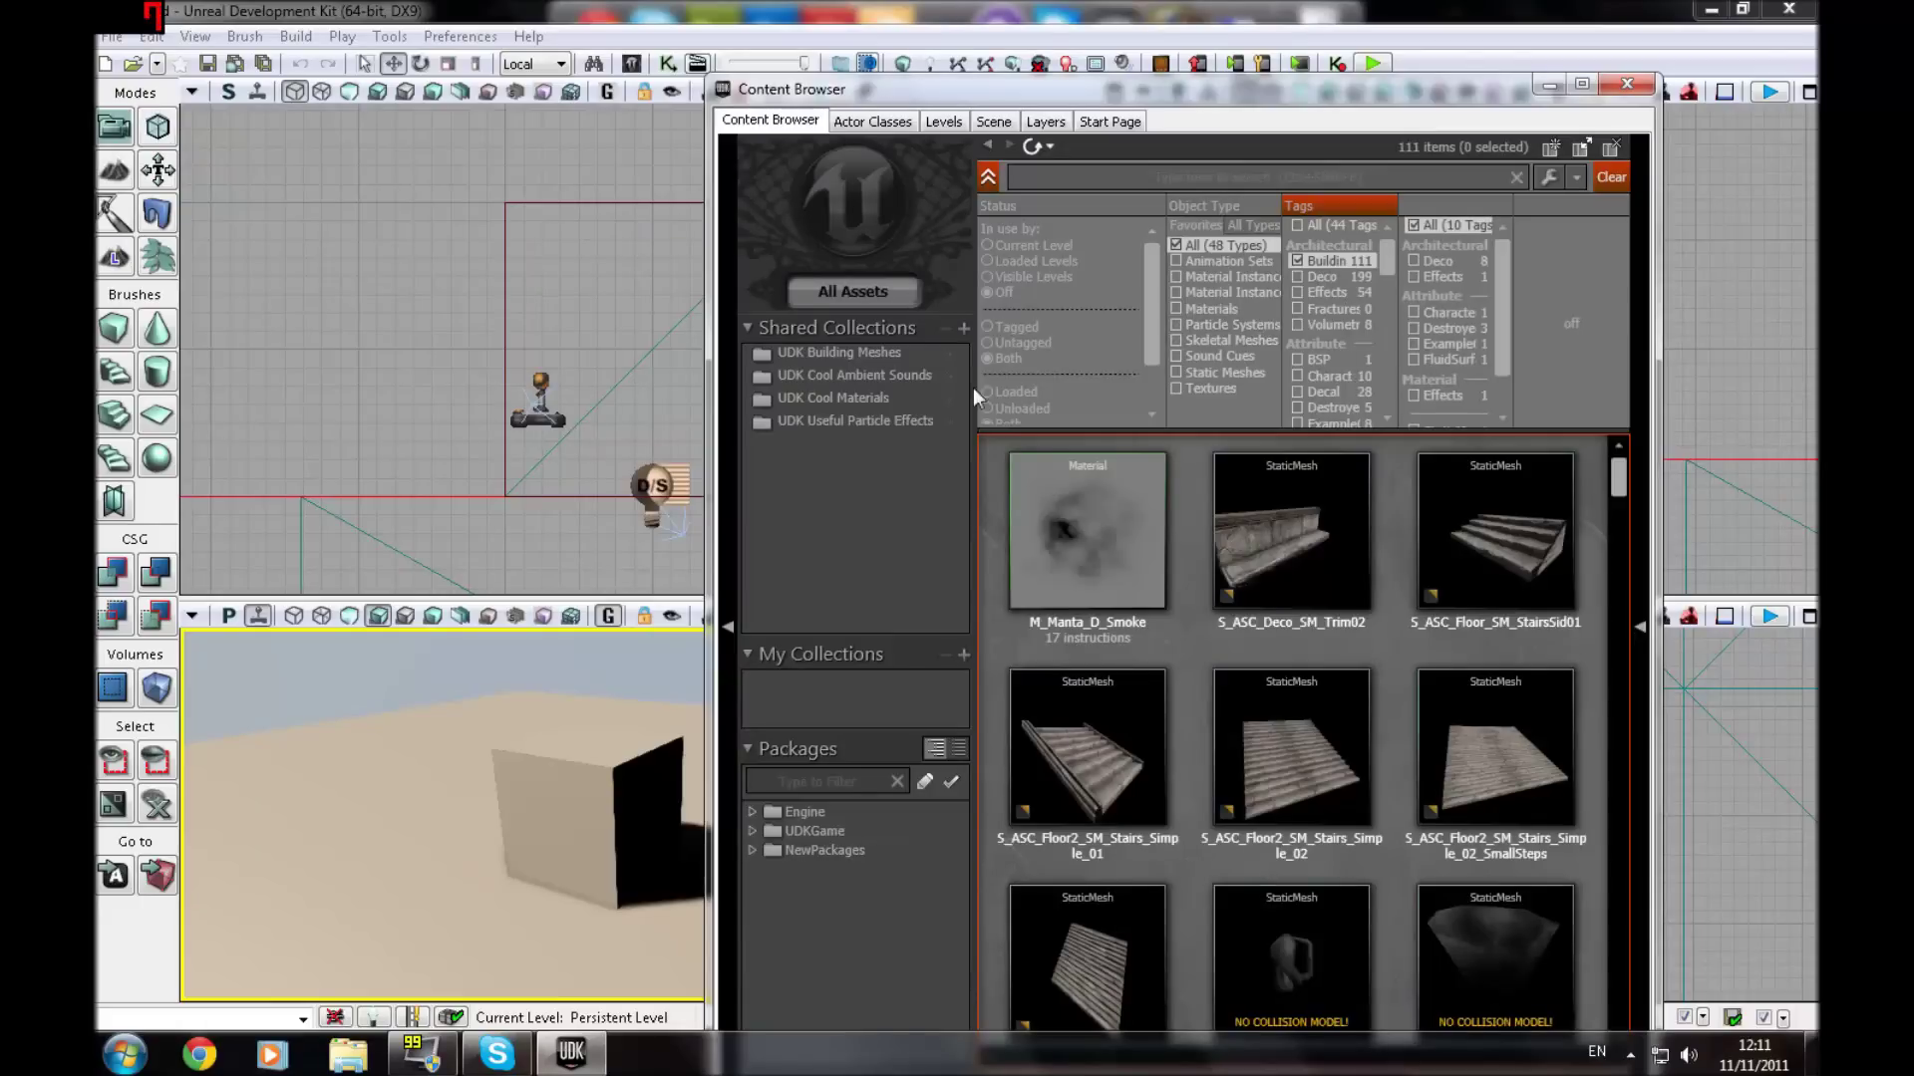
# Step: Open the S_ASC_Deco_SM_Trim02 static mesh in the Static Mesh Editor and inspect it from several angles and distances
pyautogui.rightClick(1296, 511)
pyautogui.click(1362, 52)
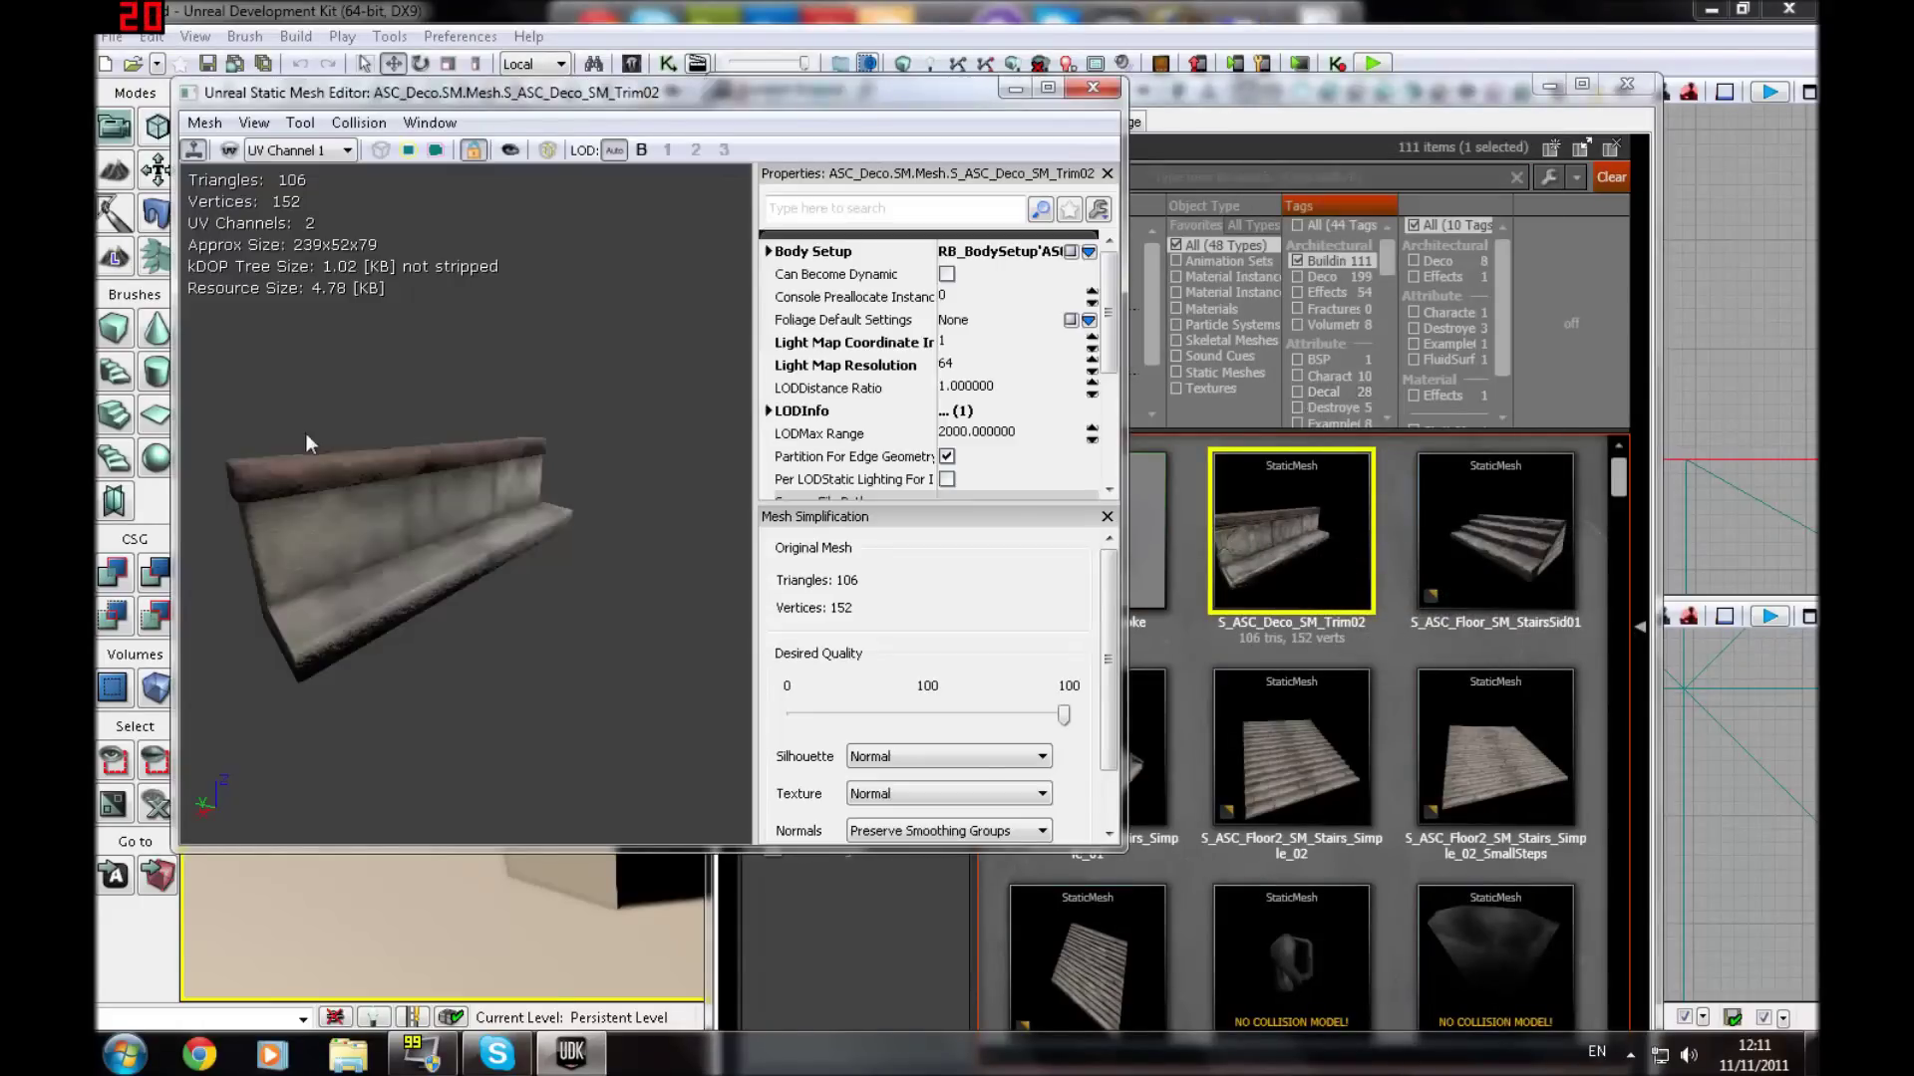
pyautogui.moveTo(439, 539); pyautogui.dragTo(598, 538)
pyautogui.moveTo(598, 538); pyautogui.dragTo(598, 459, button='right')
pyautogui.moveTo(598, 458); pyautogui.dragTo(398, 479)
pyautogui.moveTo(383, 335); pyautogui.dragTo(323, 332)
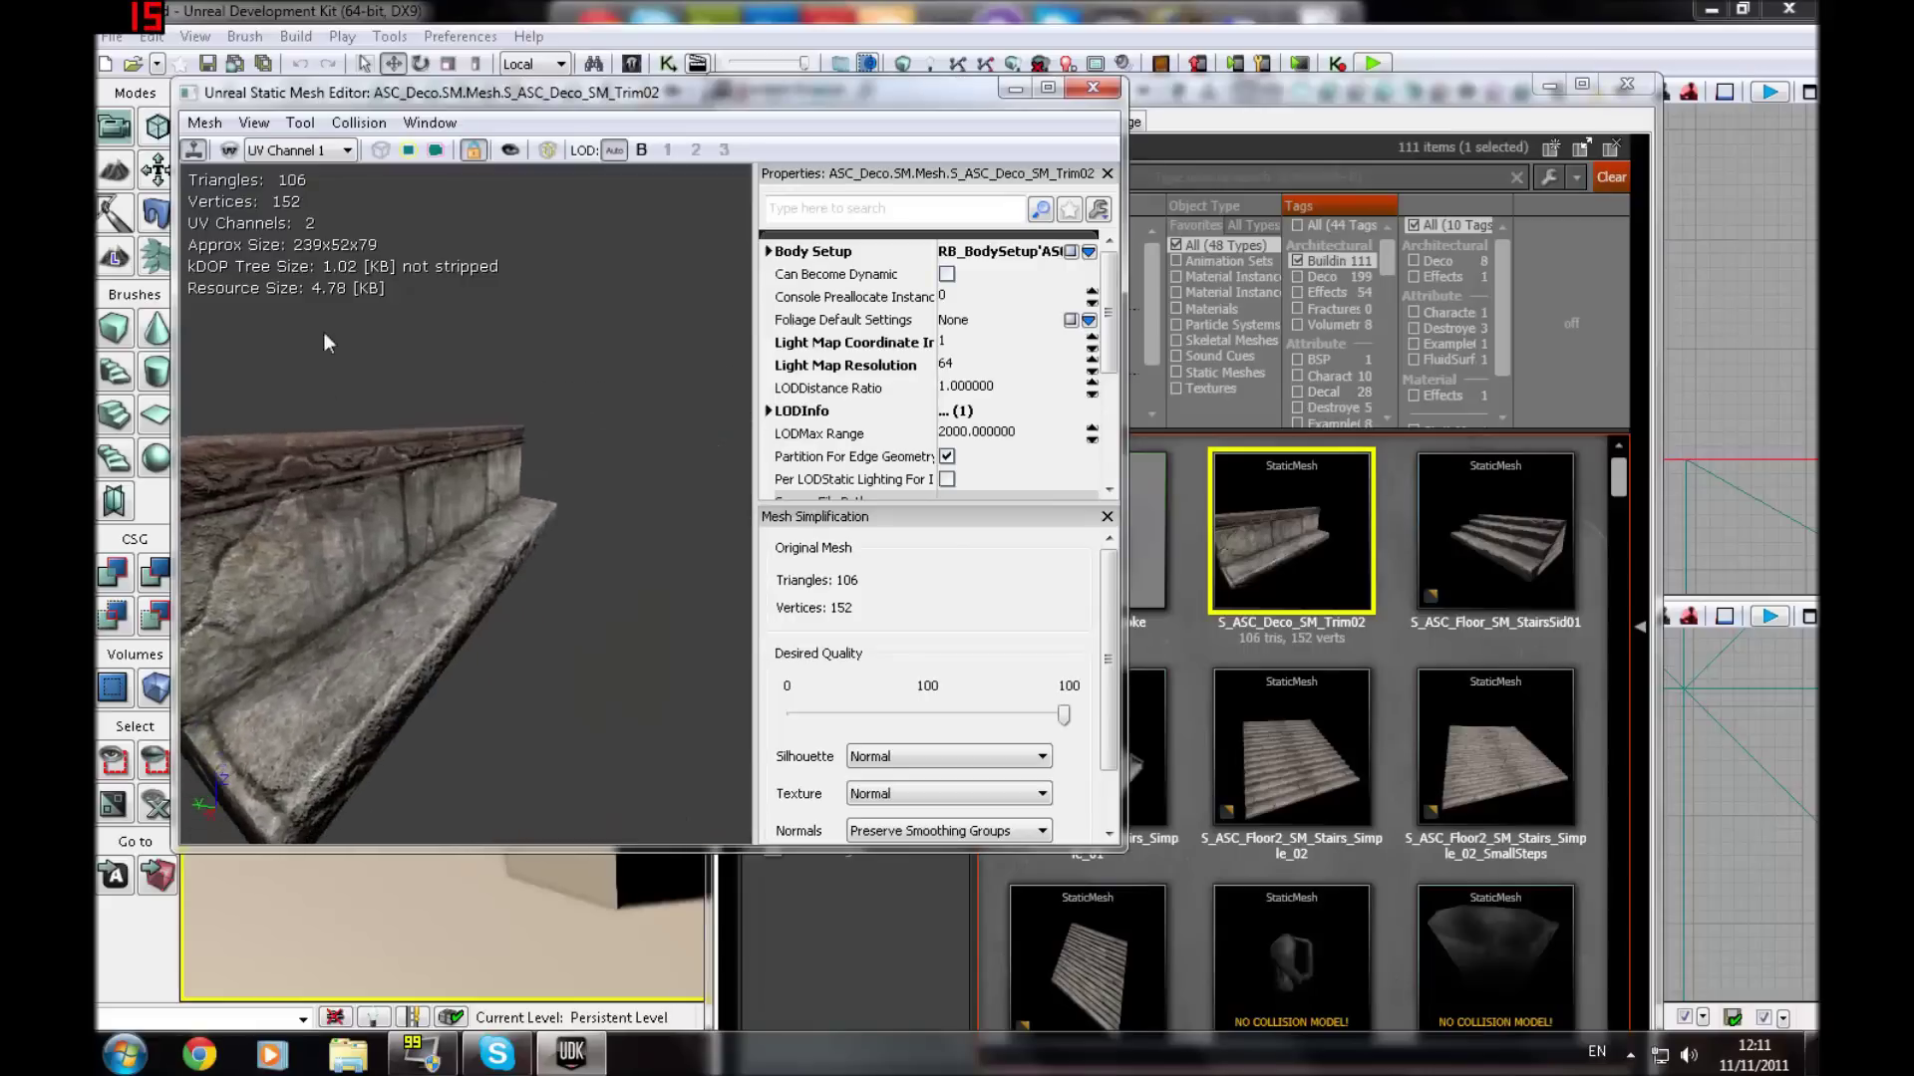
# Step: Preview the trim mesh in wireframe and with its collision shown, and close the Static Mesh Editor
pyautogui.click(410, 150)
pyautogui.click(410, 151)
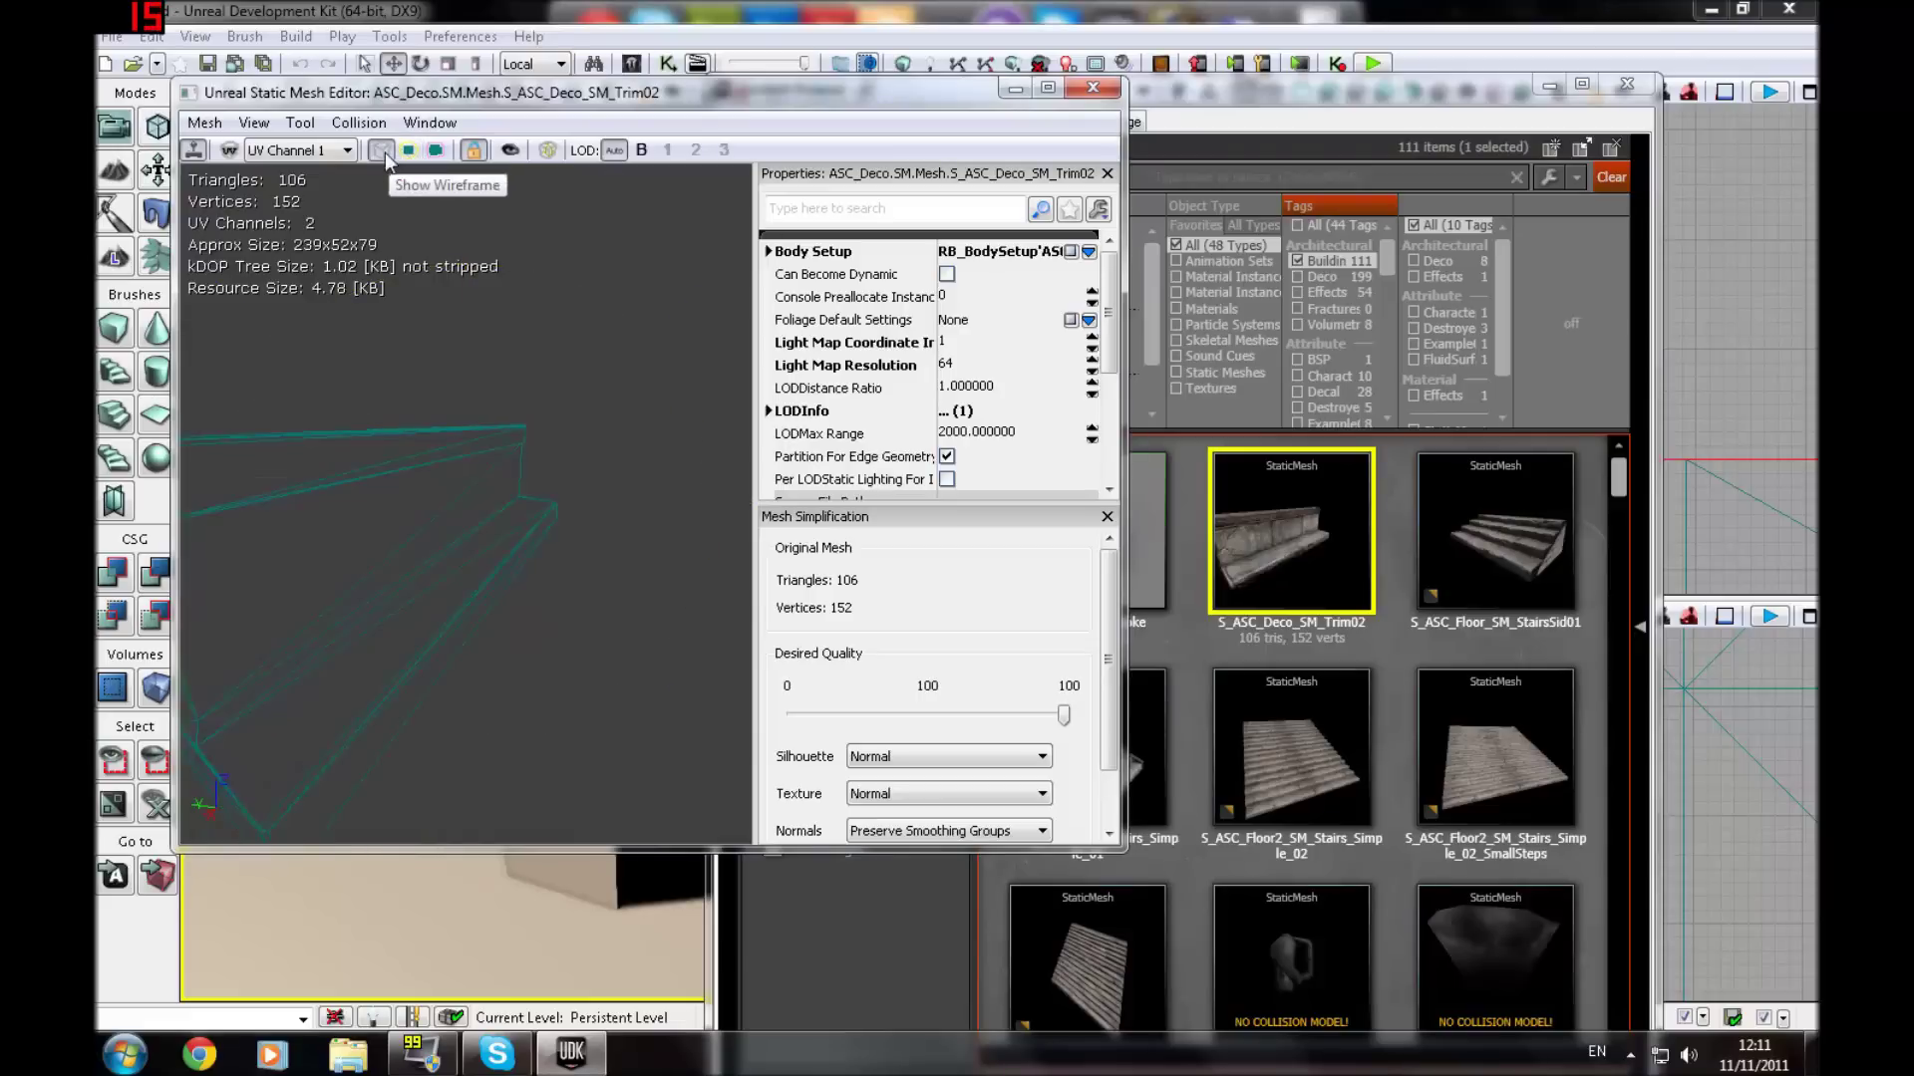
pyautogui.click(435, 150)
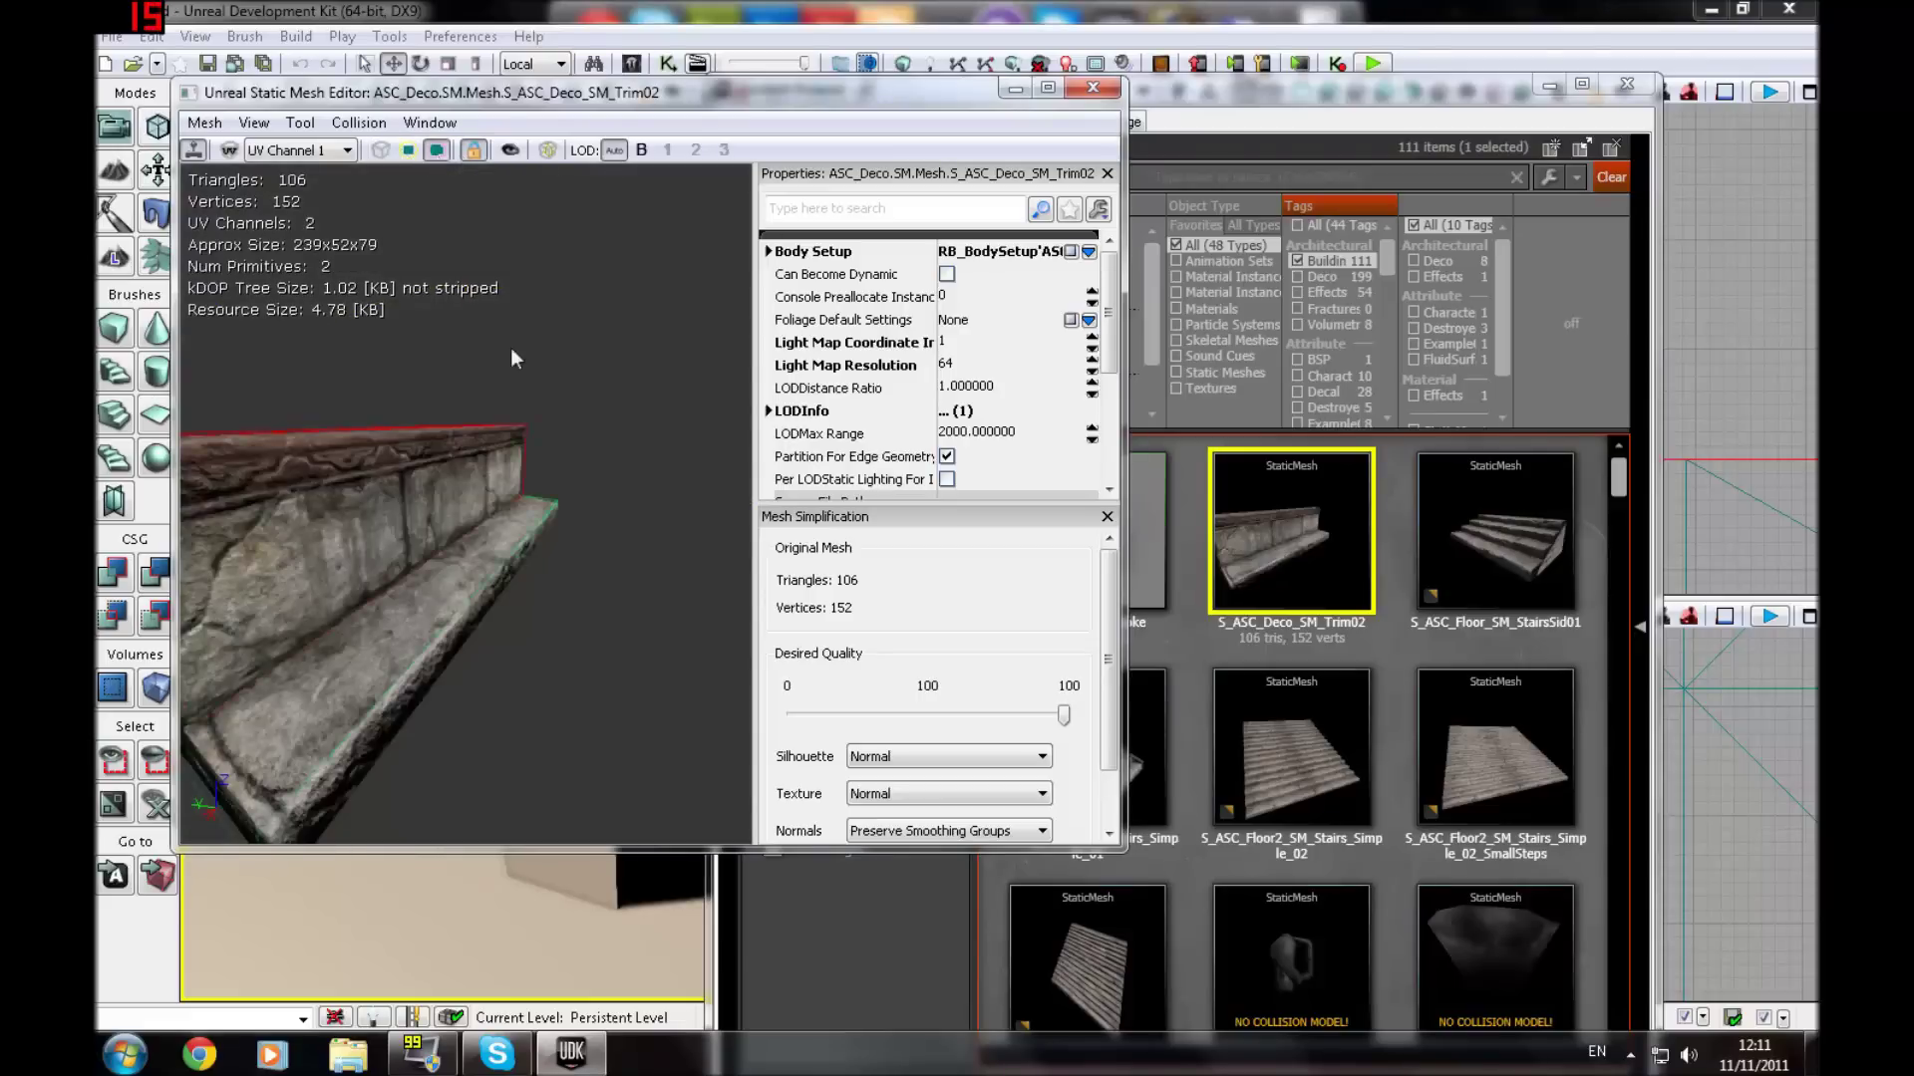
pyautogui.moveTo(466, 504); pyautogui.dragTo(306, 312)
pyautogui.click(1101, 89)
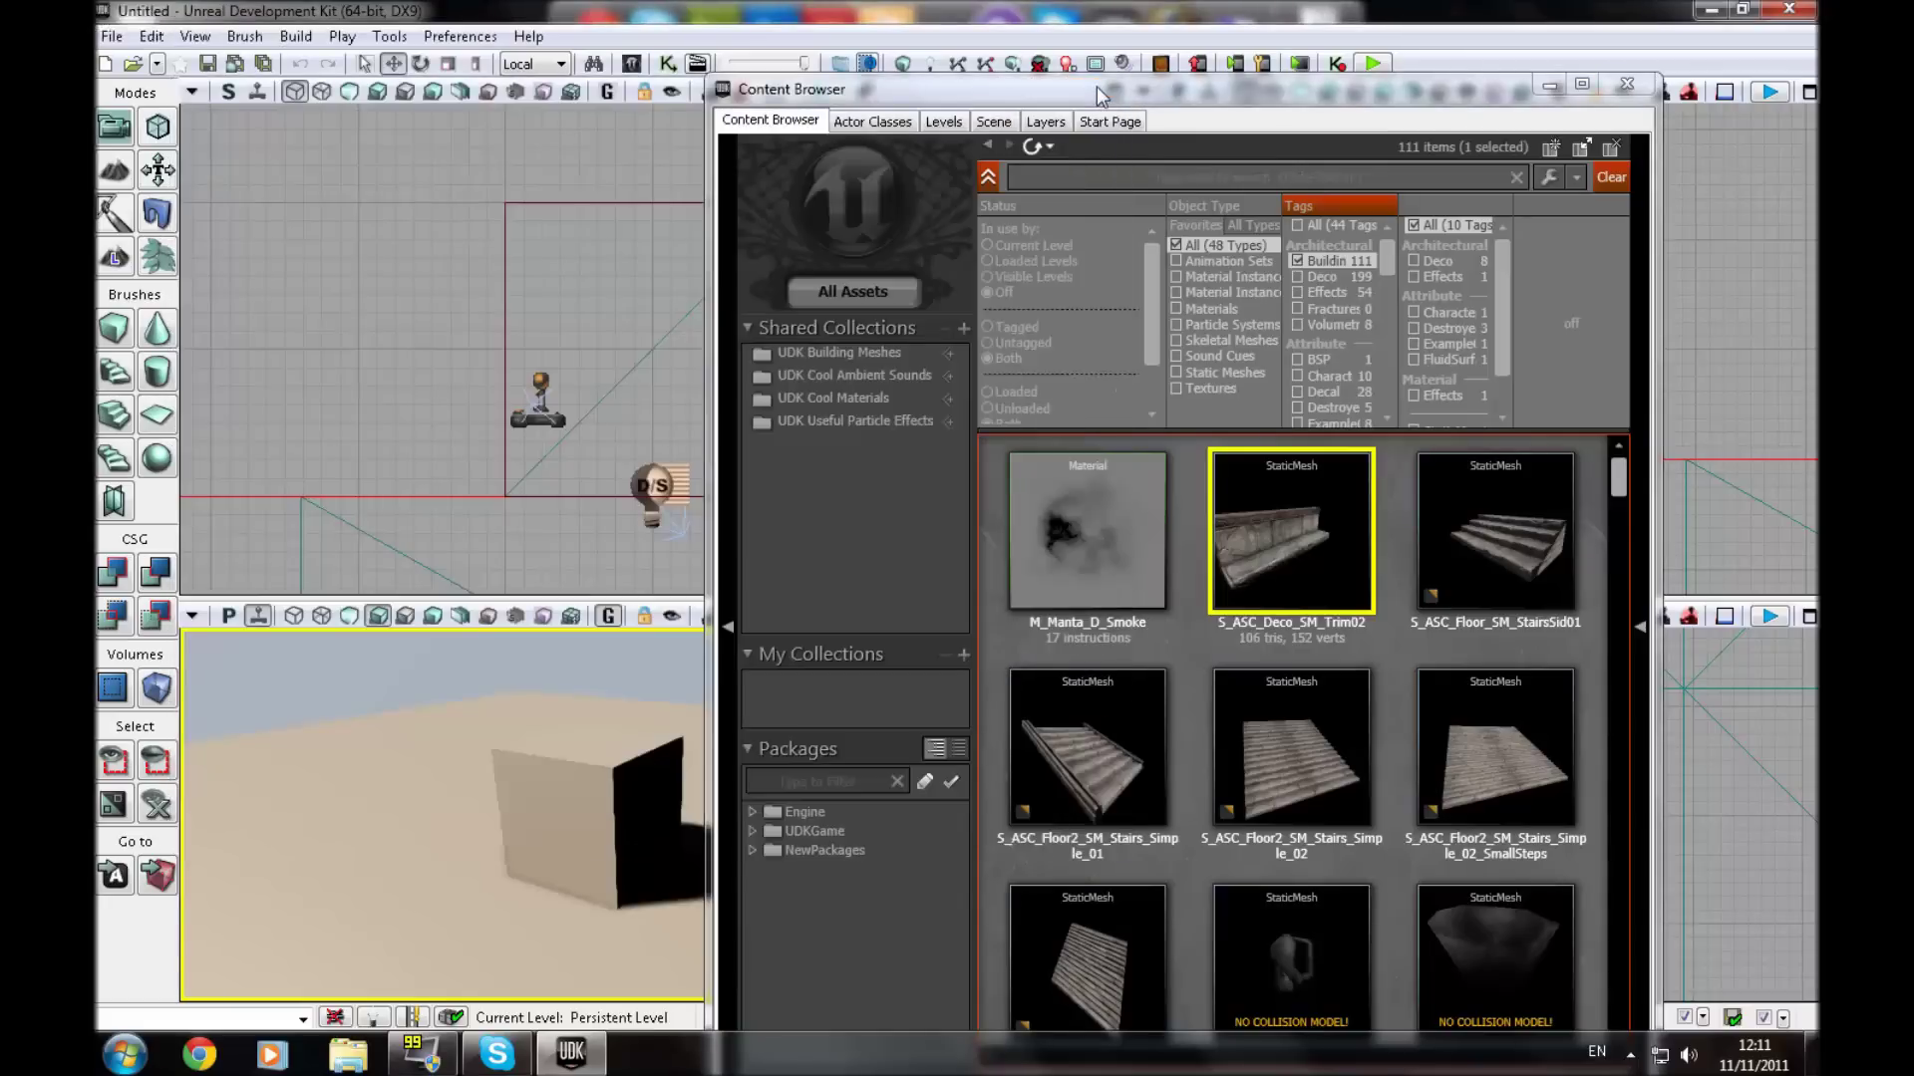
# Step: Close the Content Browser, view the empty main sequence in the UnrealKismet window and close it
pyautogui.click(1624, 86)
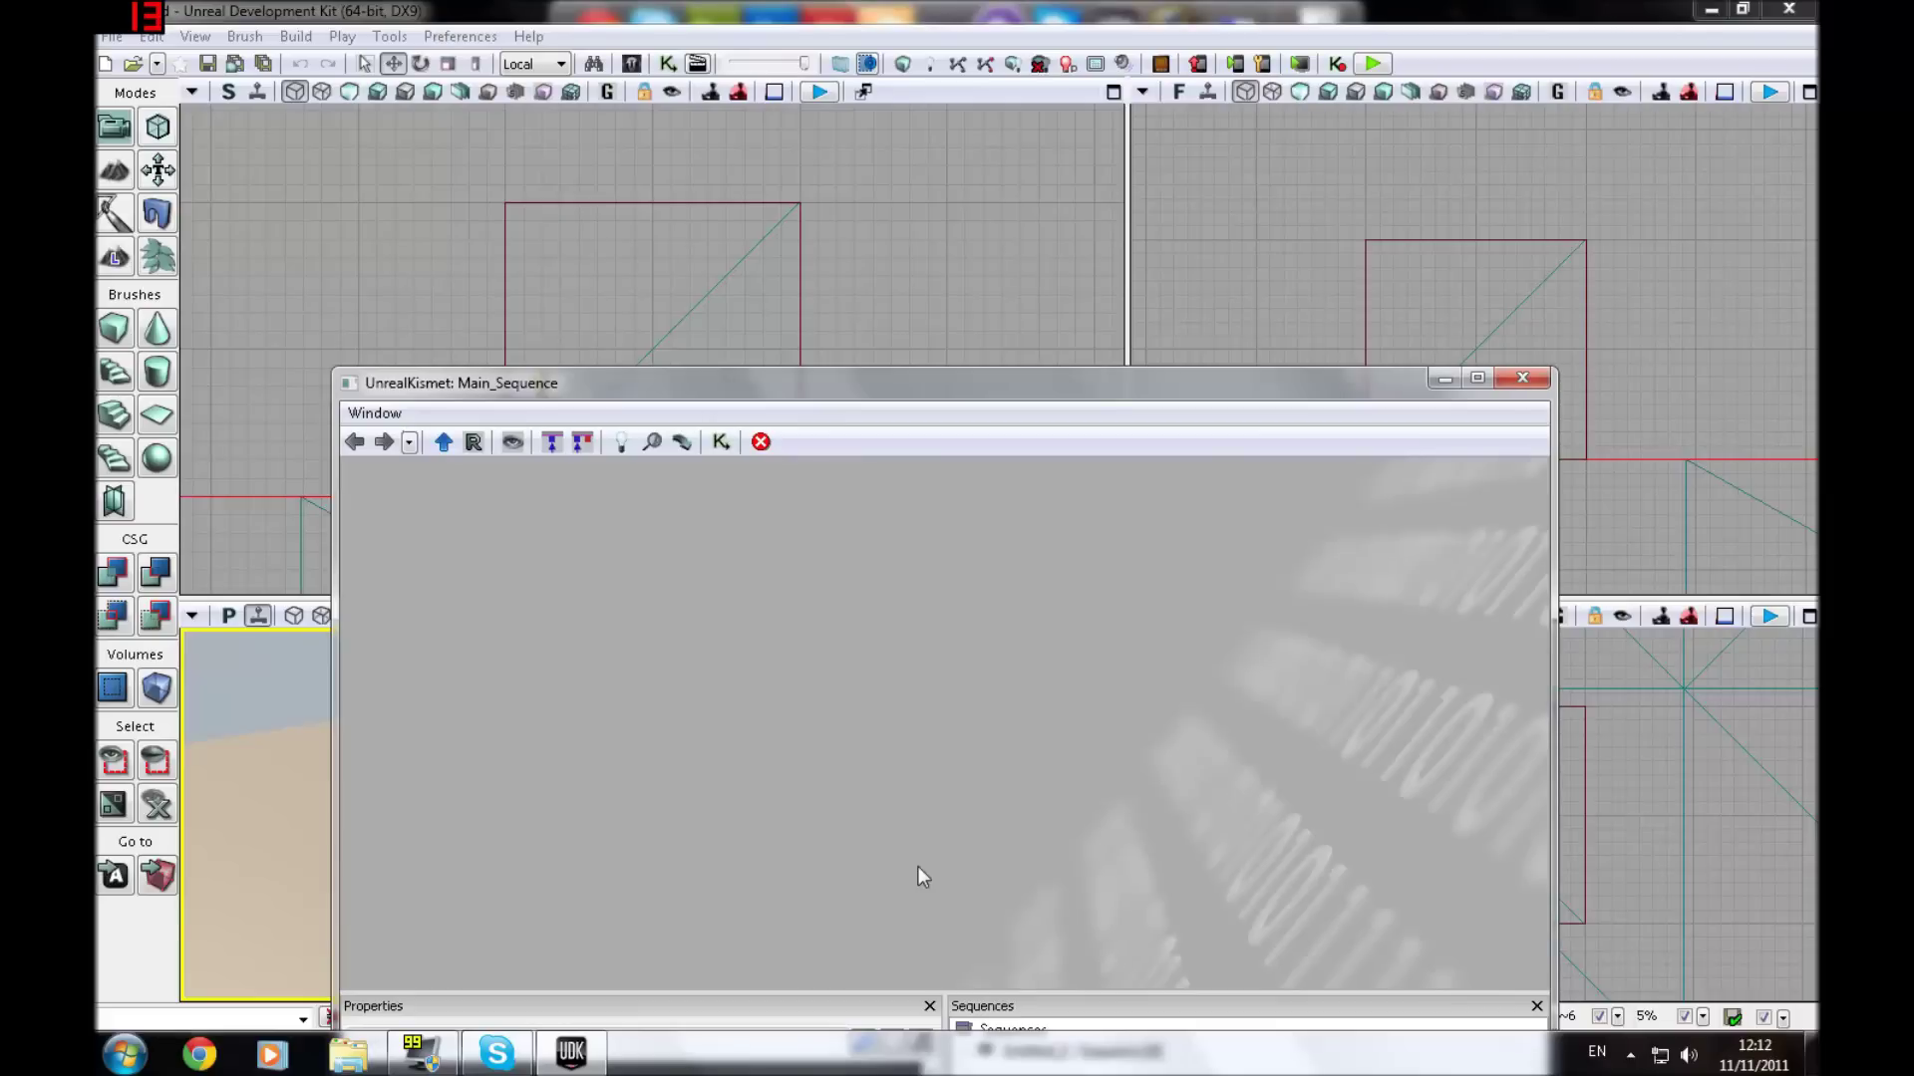
pyautogui.moveTo(923, 387); pyautogui.dragTo(1000, 132)
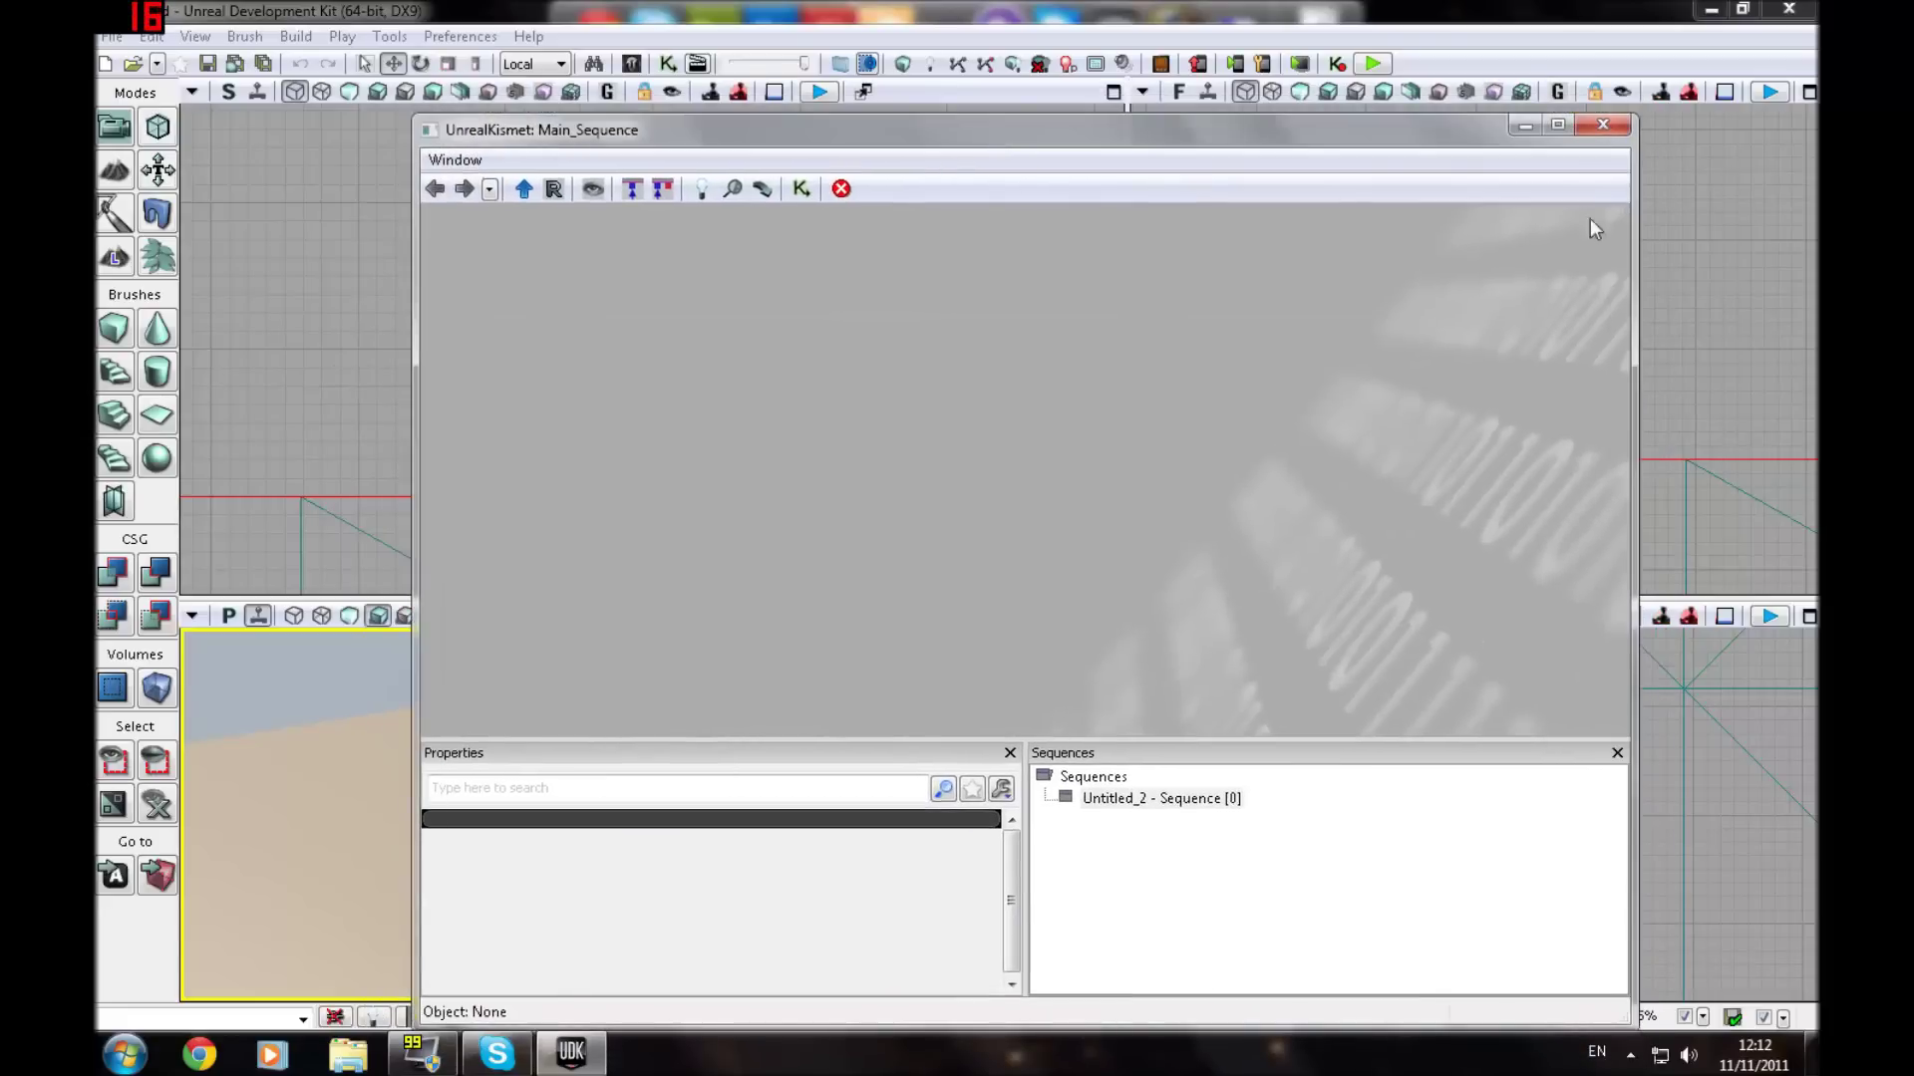
pyautogui.click(1599, 124)
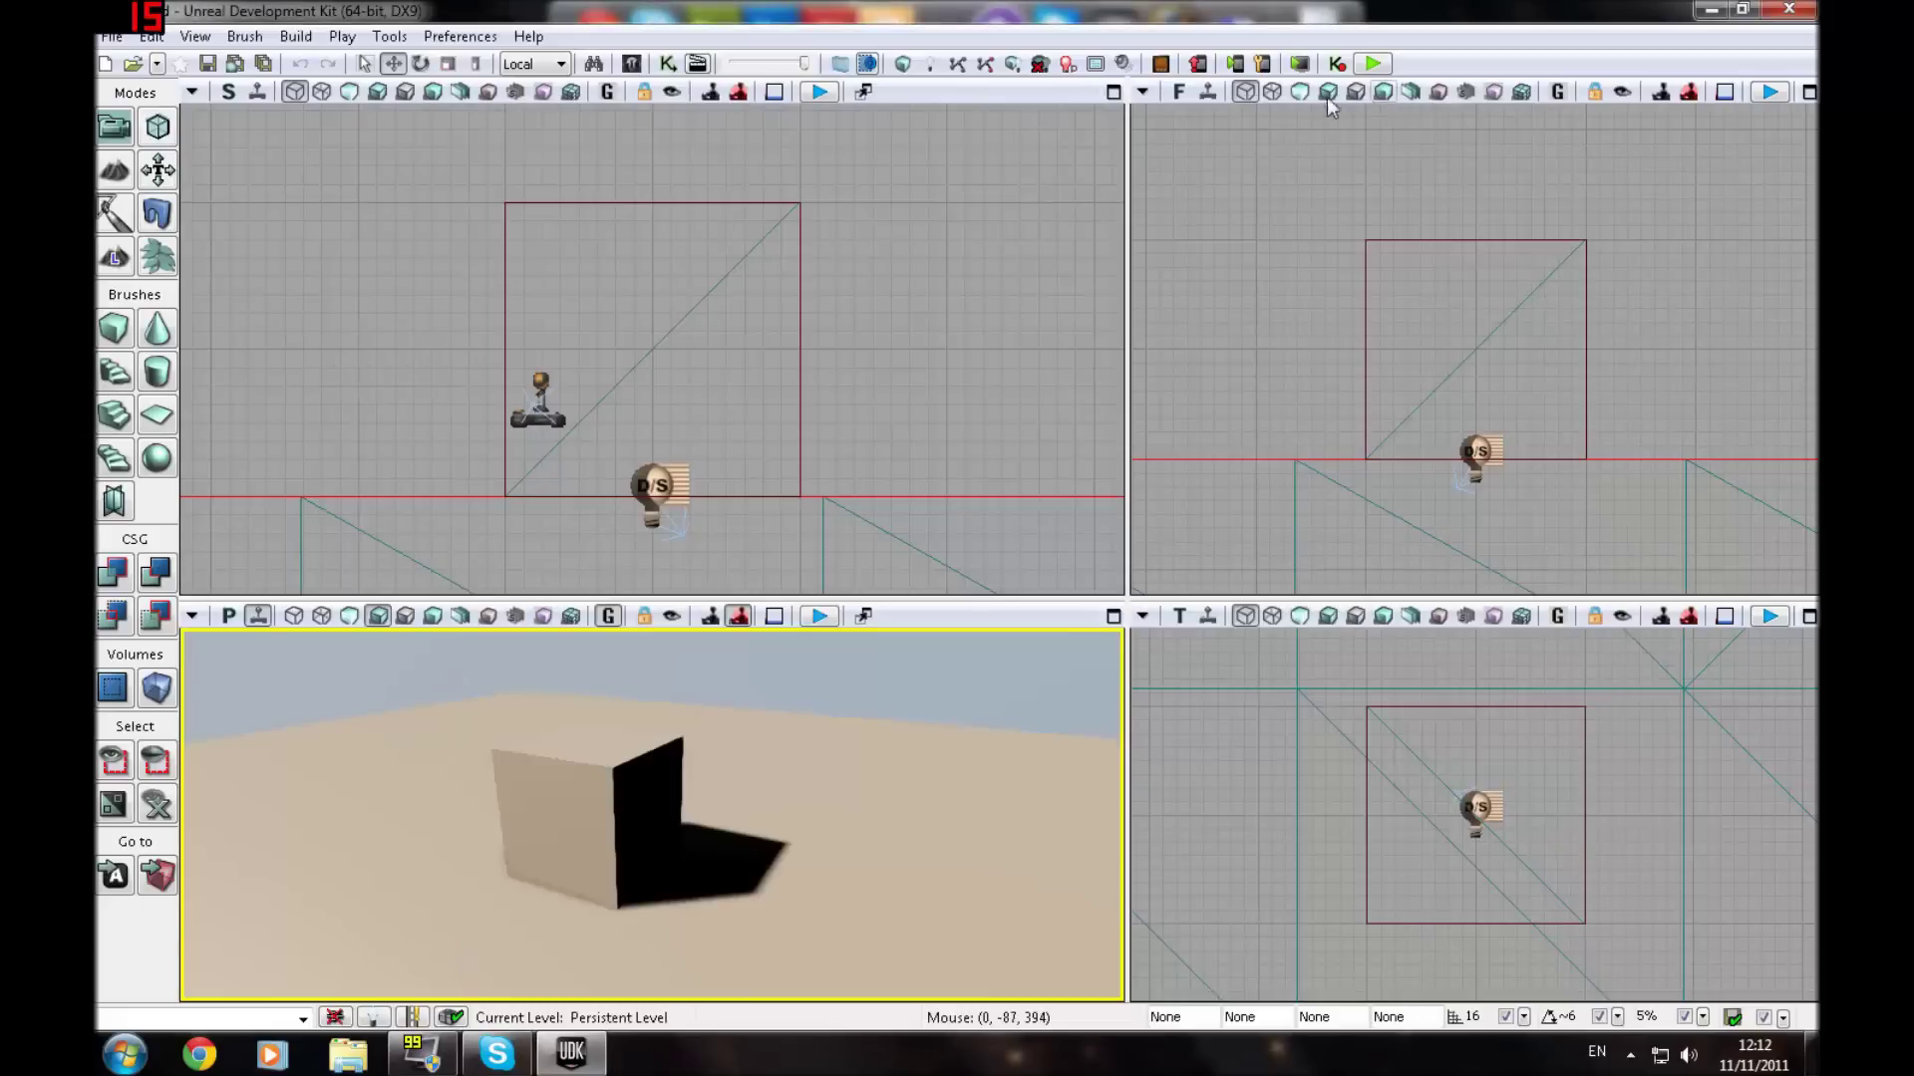
# Step: Open the mobile launch options, set the resolution to iPad 2 (1024 x 768) and play the level
pyautogui.rightClick(1262, 68)
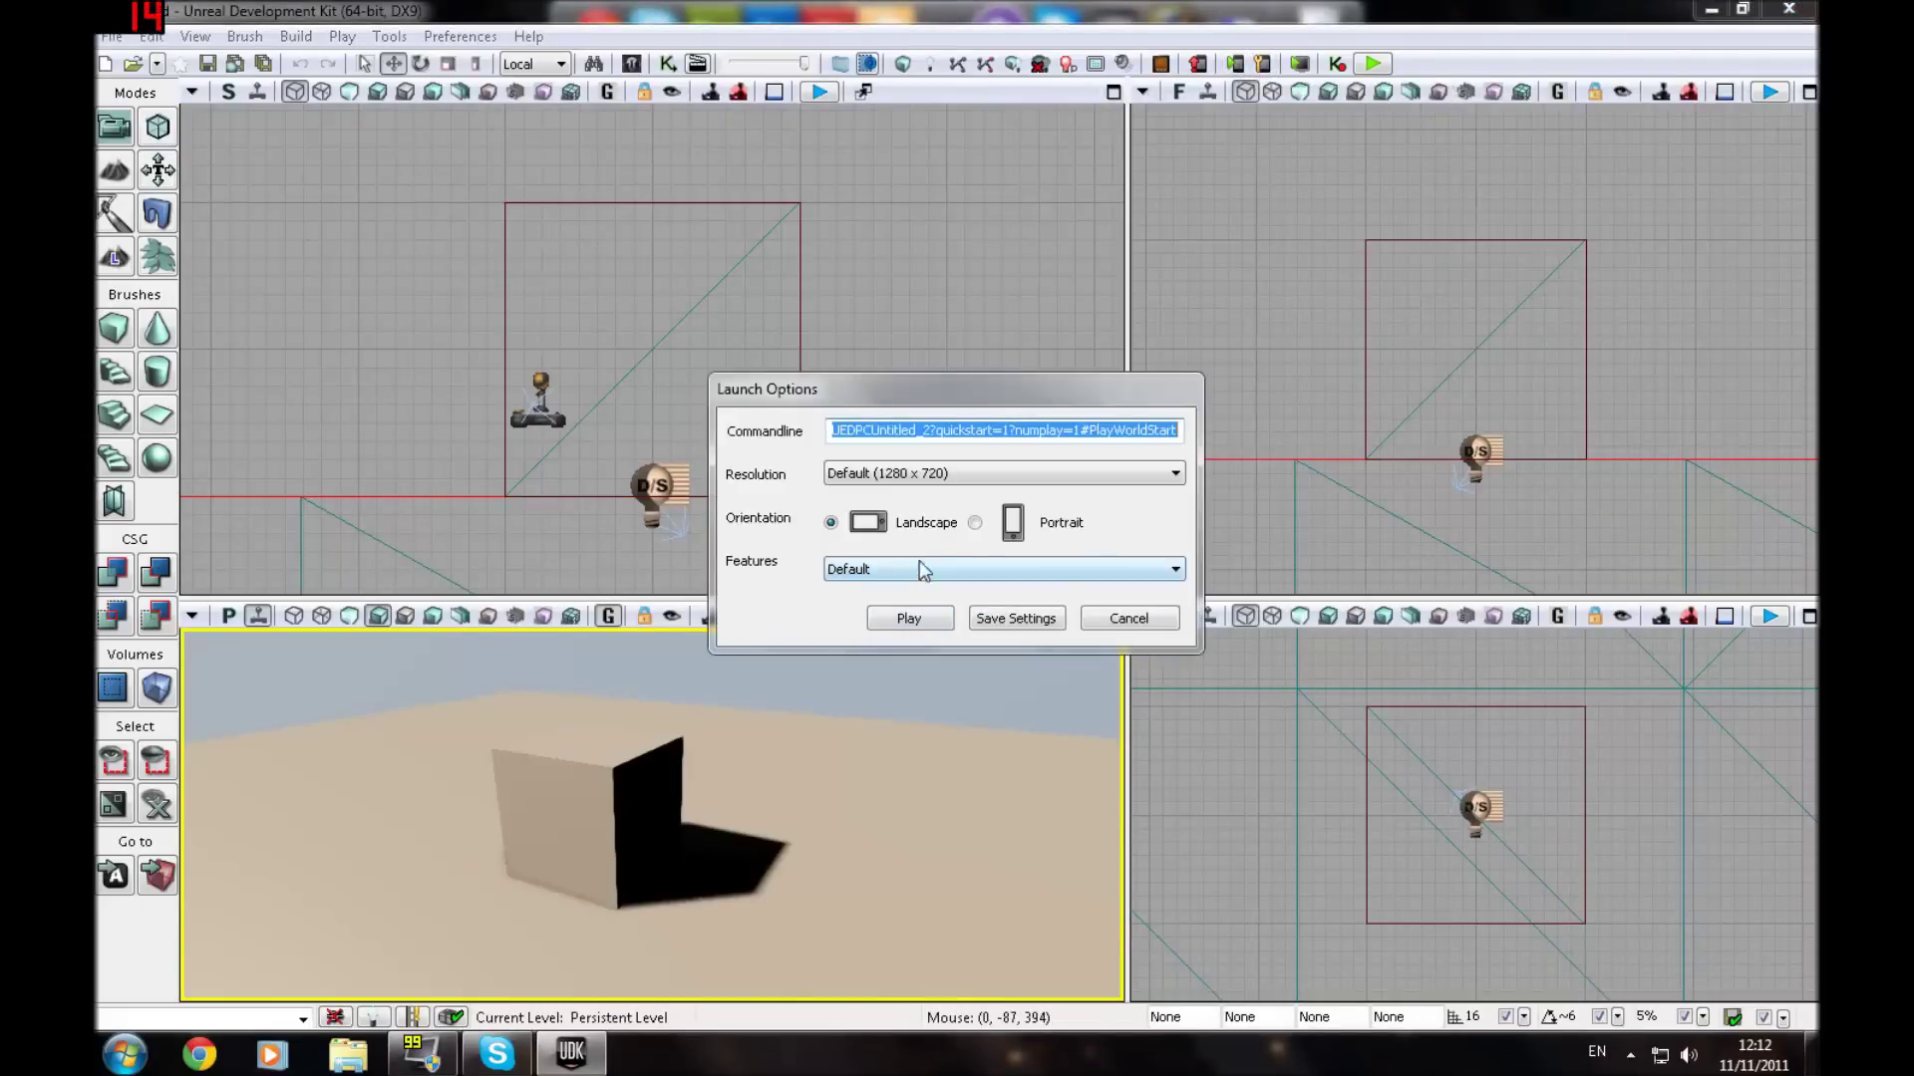
pyautogui.click(909, 475)
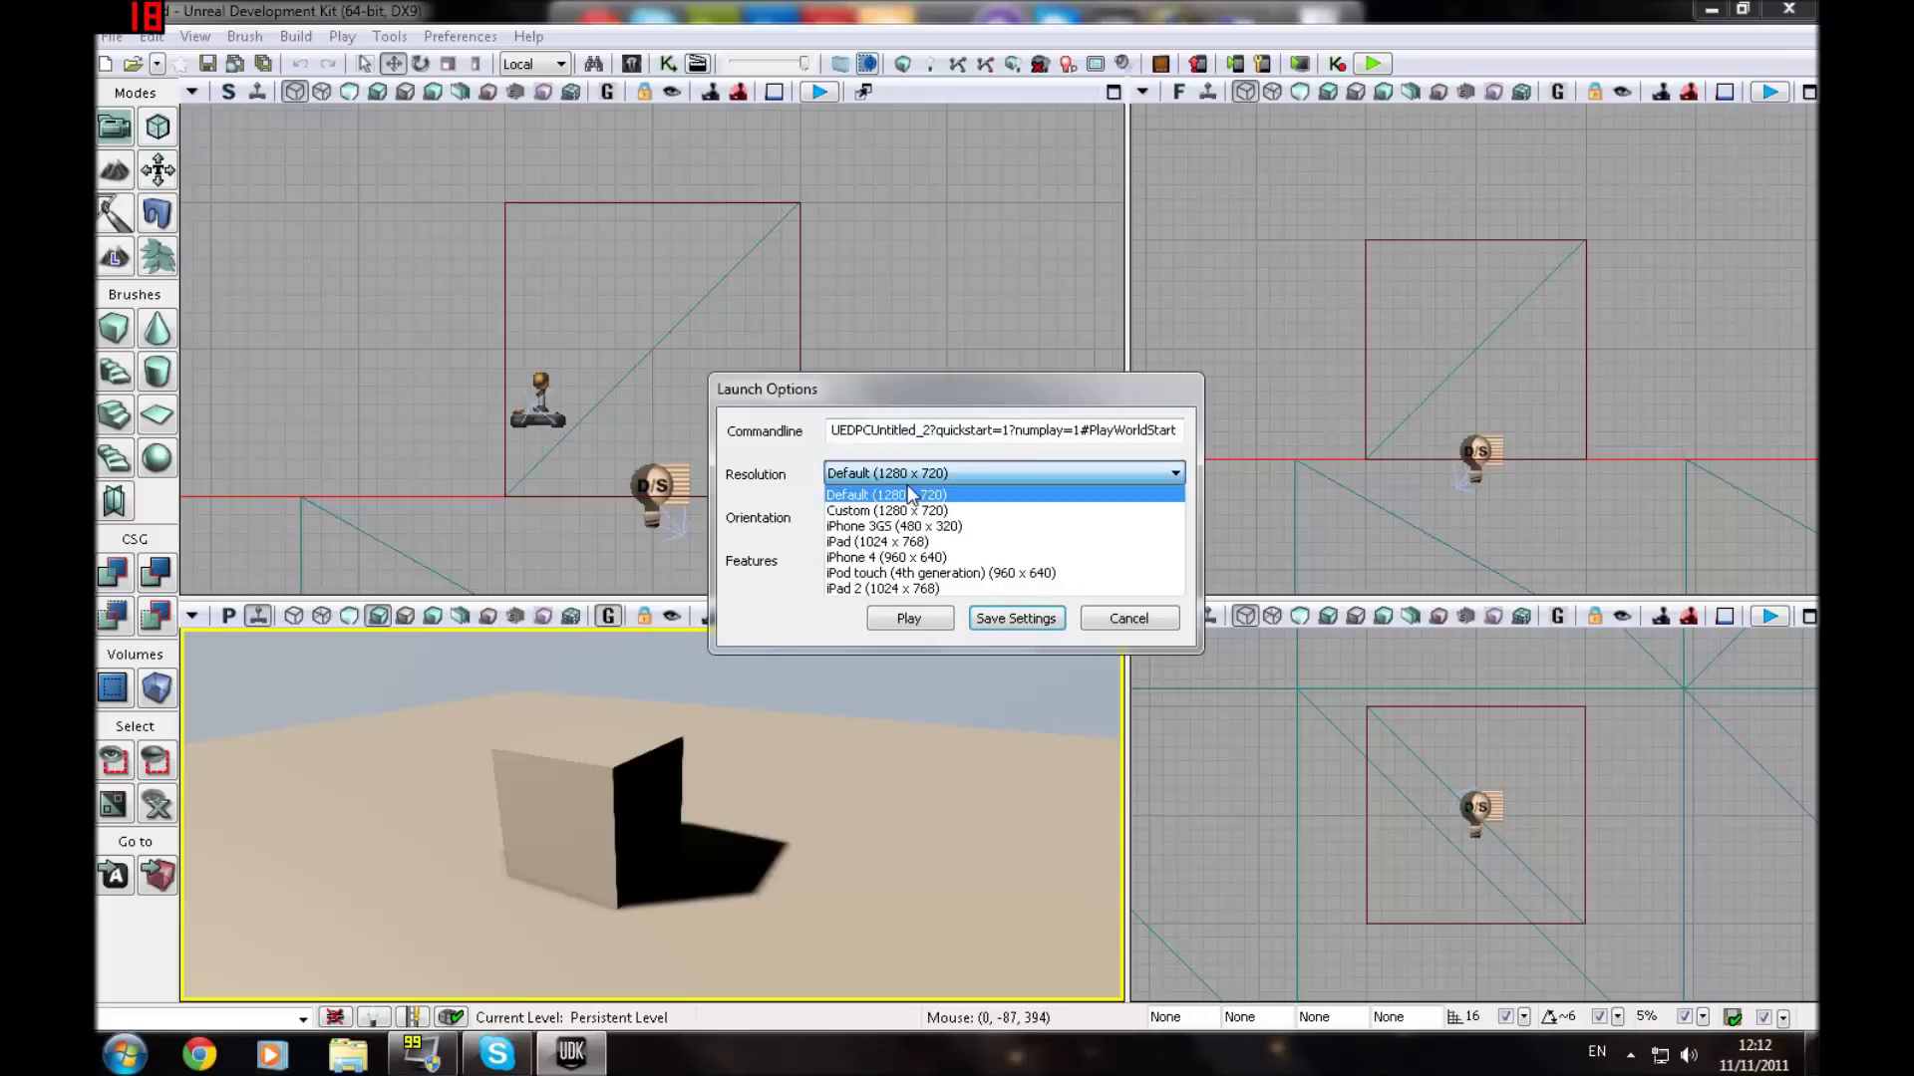
pyautogui.click(909, 493)
pyautogui.click(934, 479)
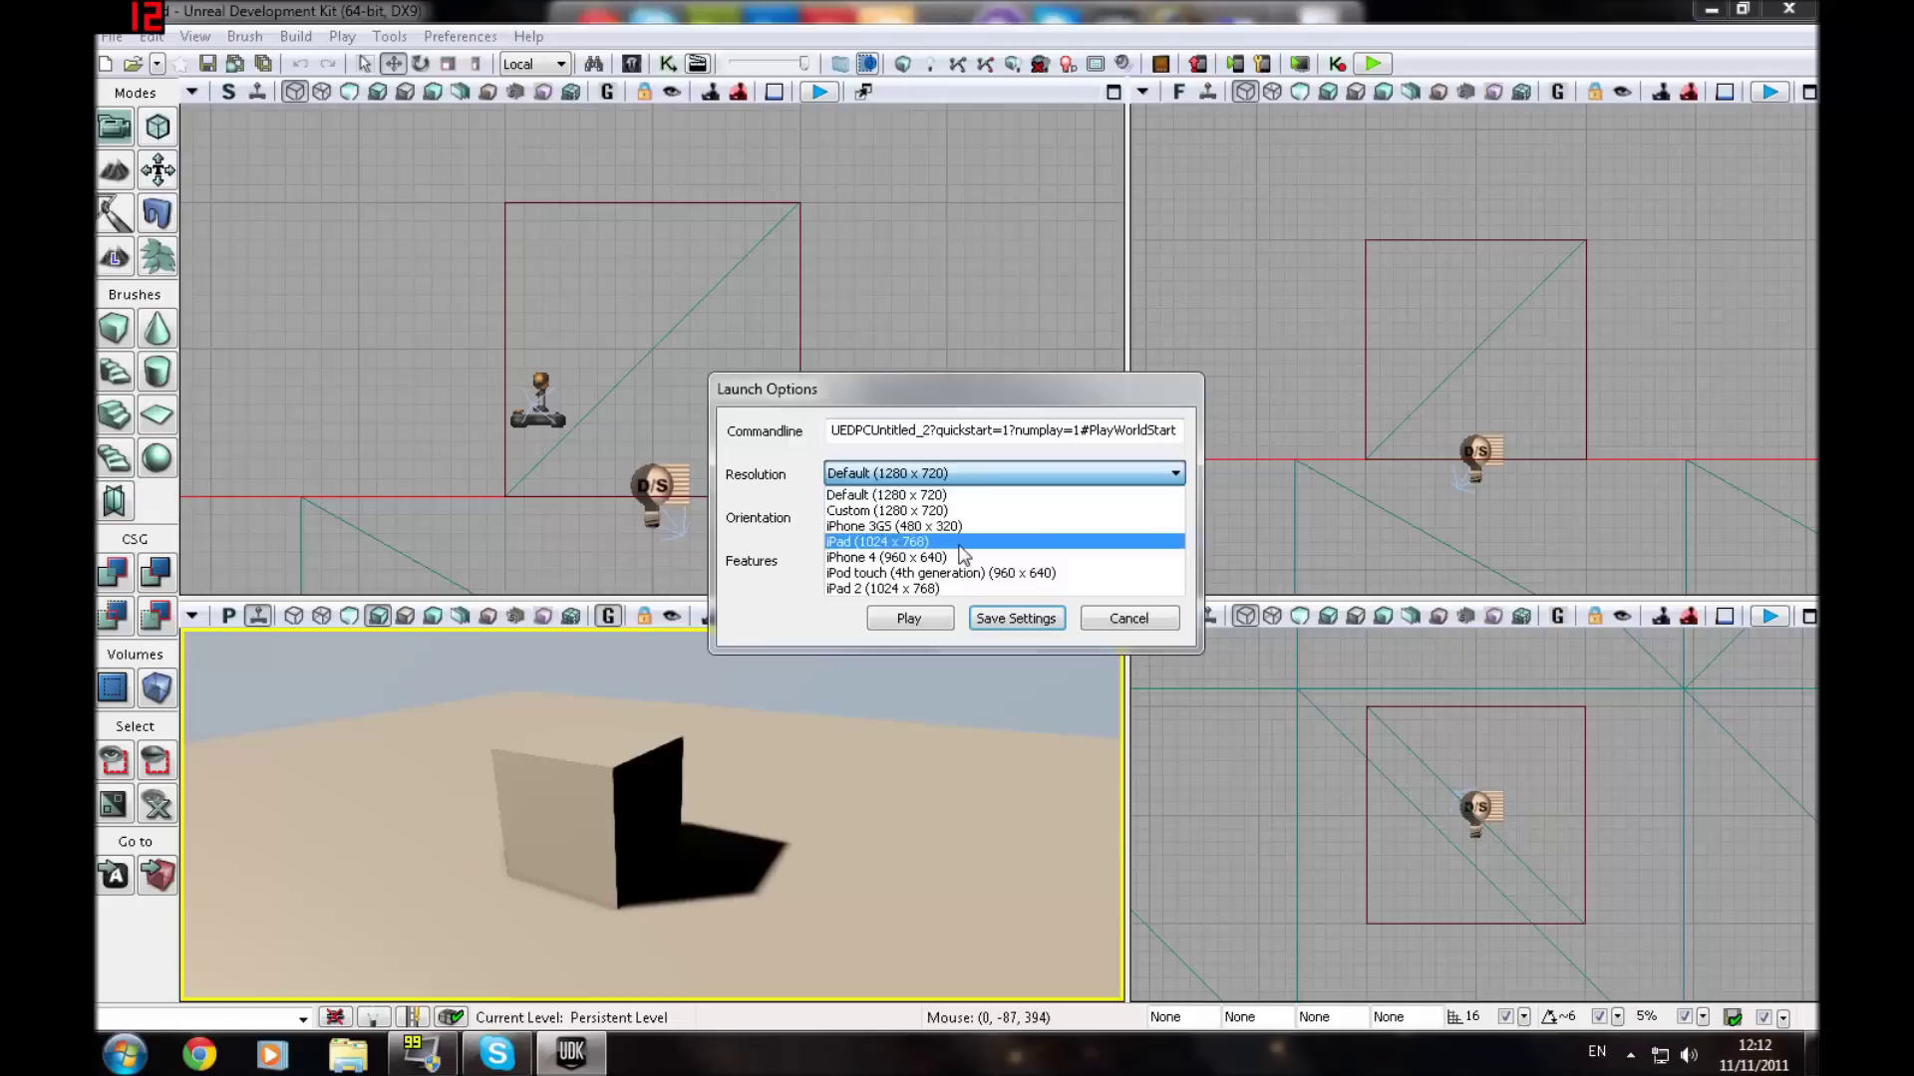
pyautogui.click(942, 588)
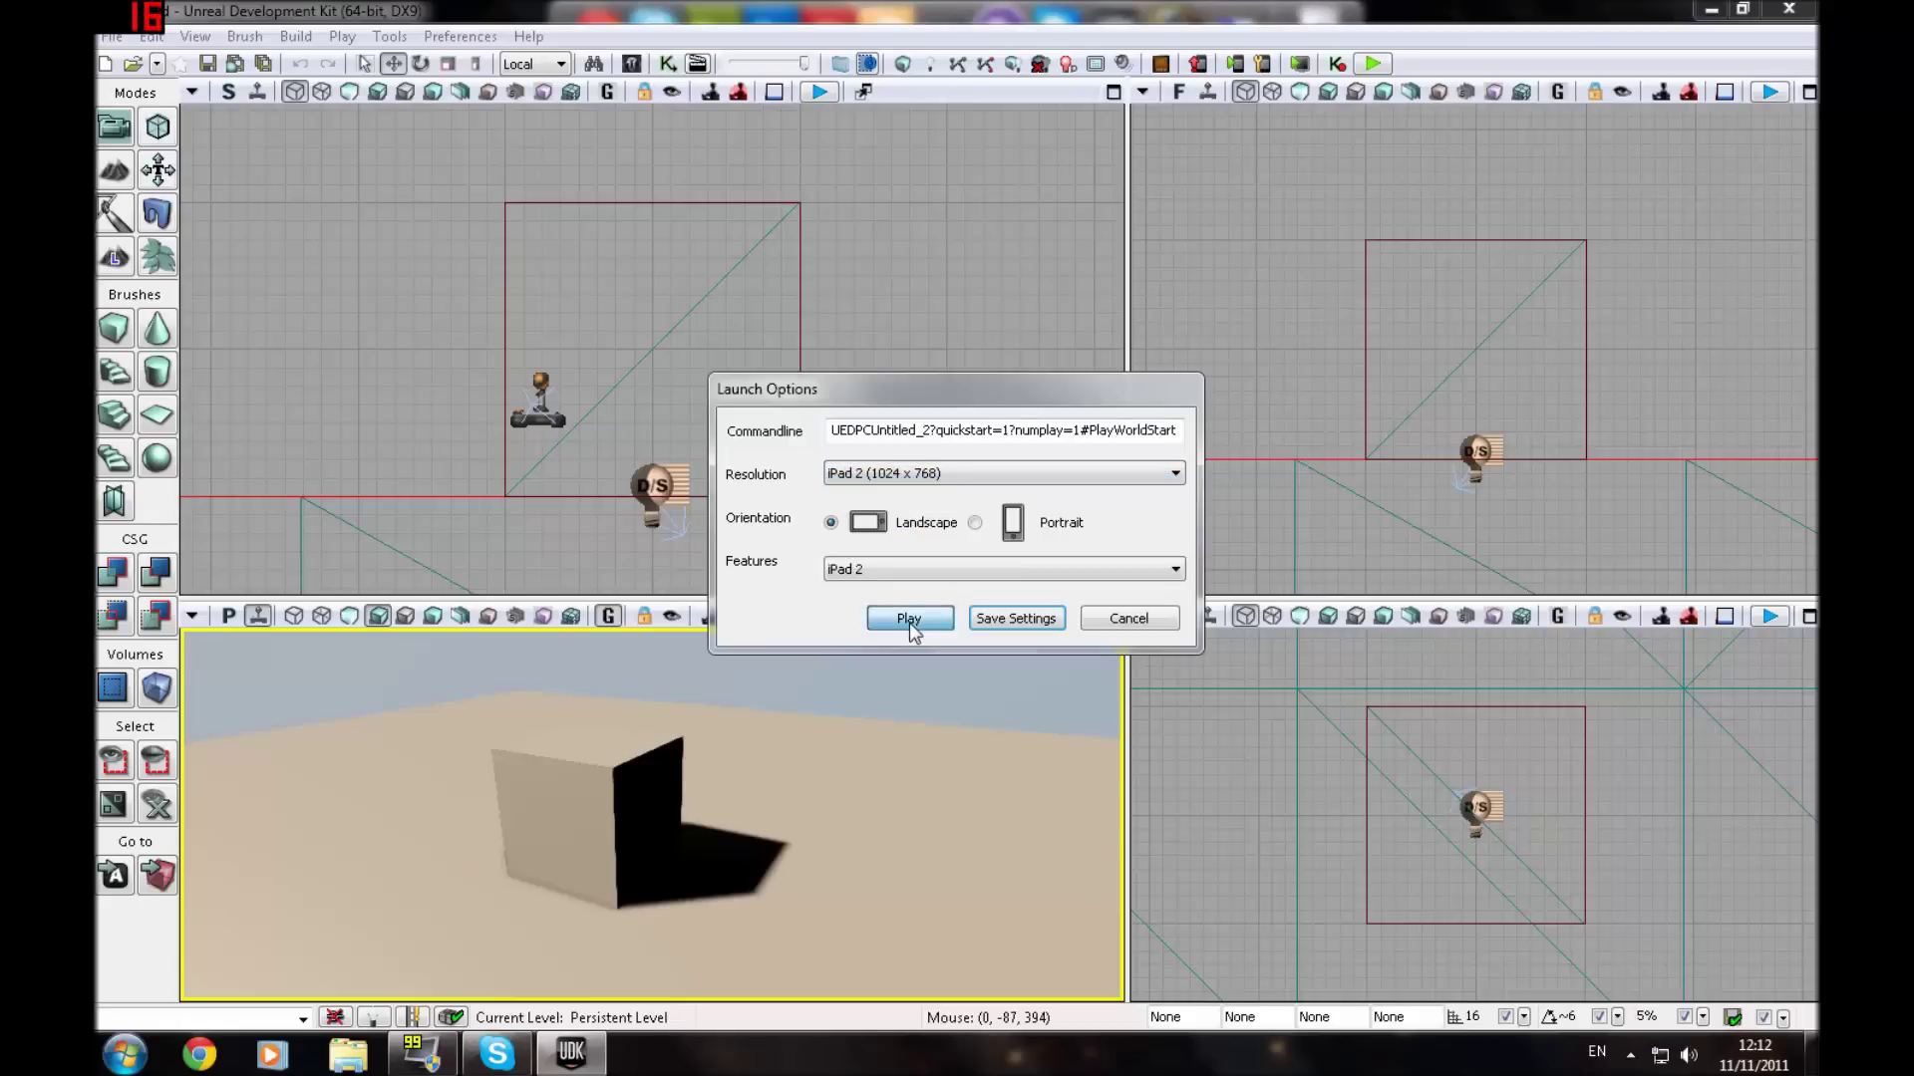
pyautogui.click(909, 618)
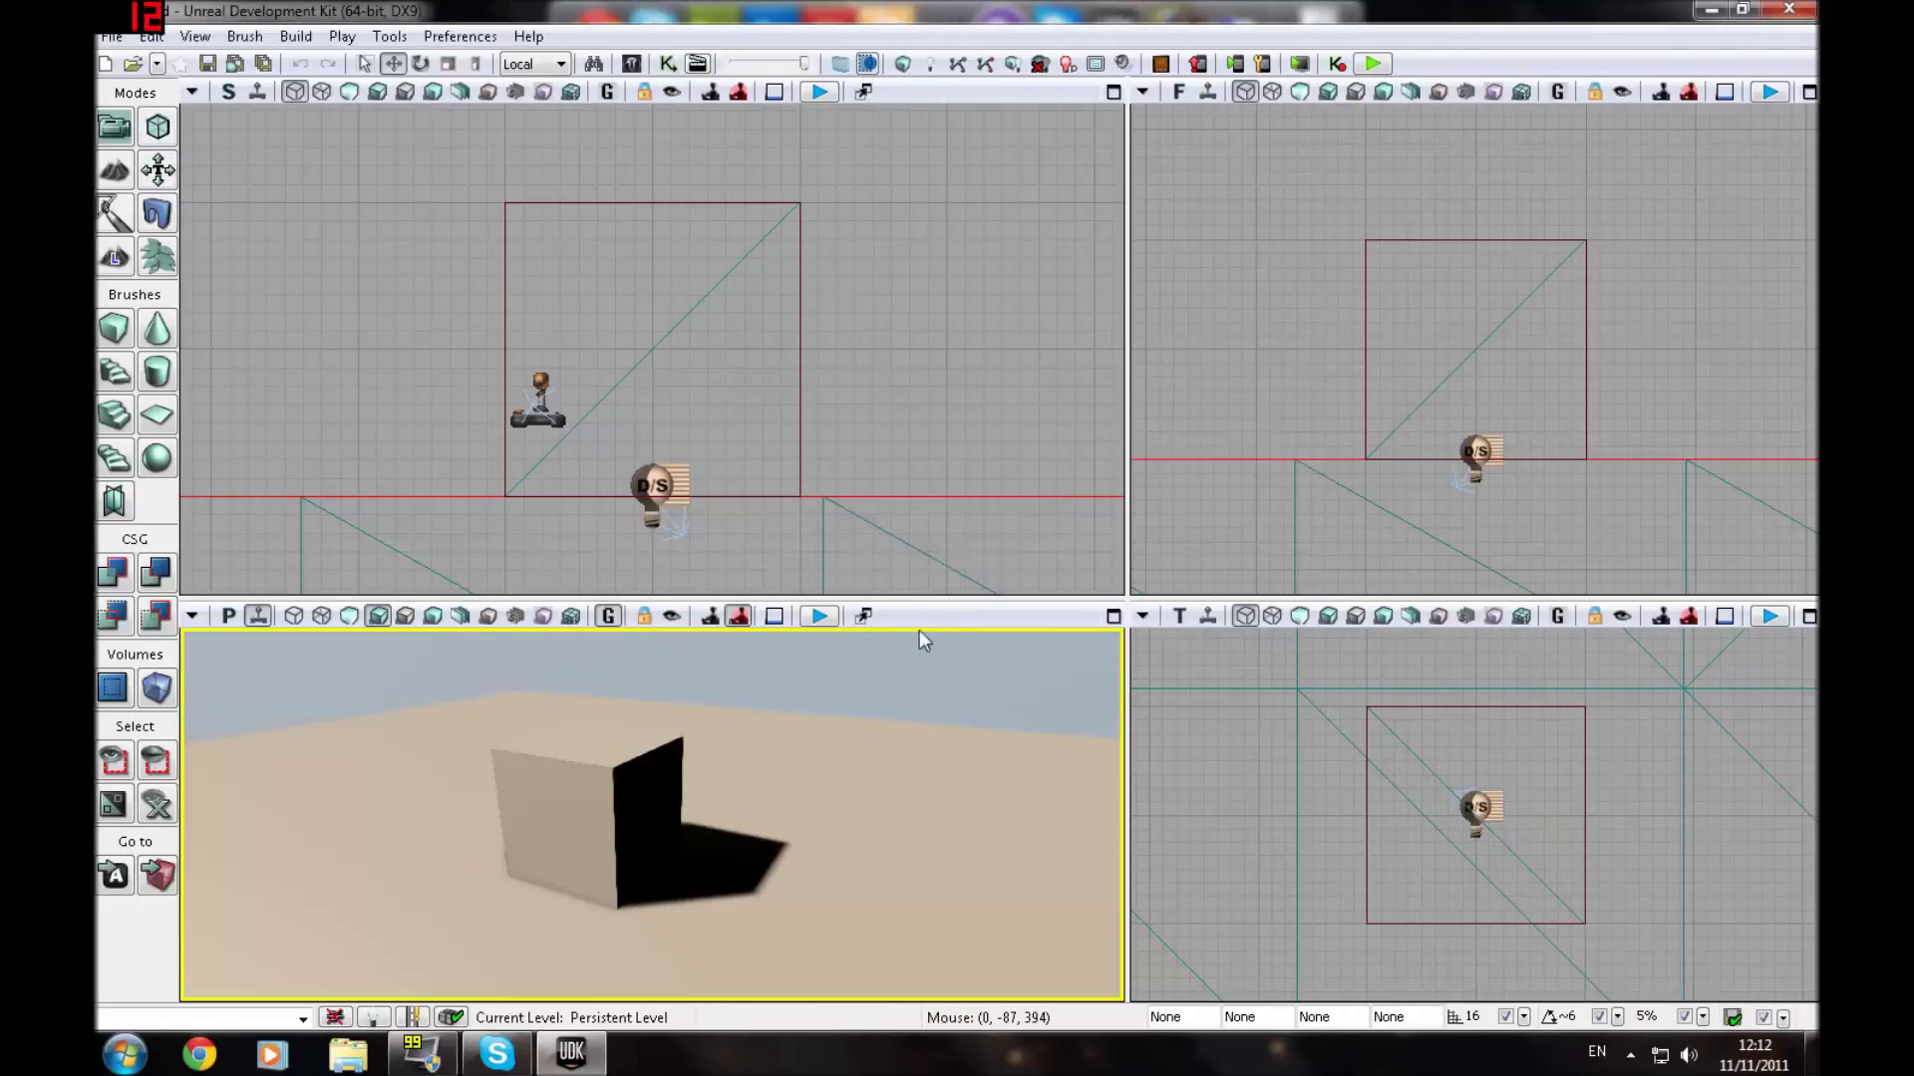
# Step: Select the cube static mesh in the perspective viewport and switch its widget through rotation to Scaling Mode
pyautogui.moveTo(652, 814); pyautogui.dragTo(570, 811, button='right')
pyautogui.click(675, 790)
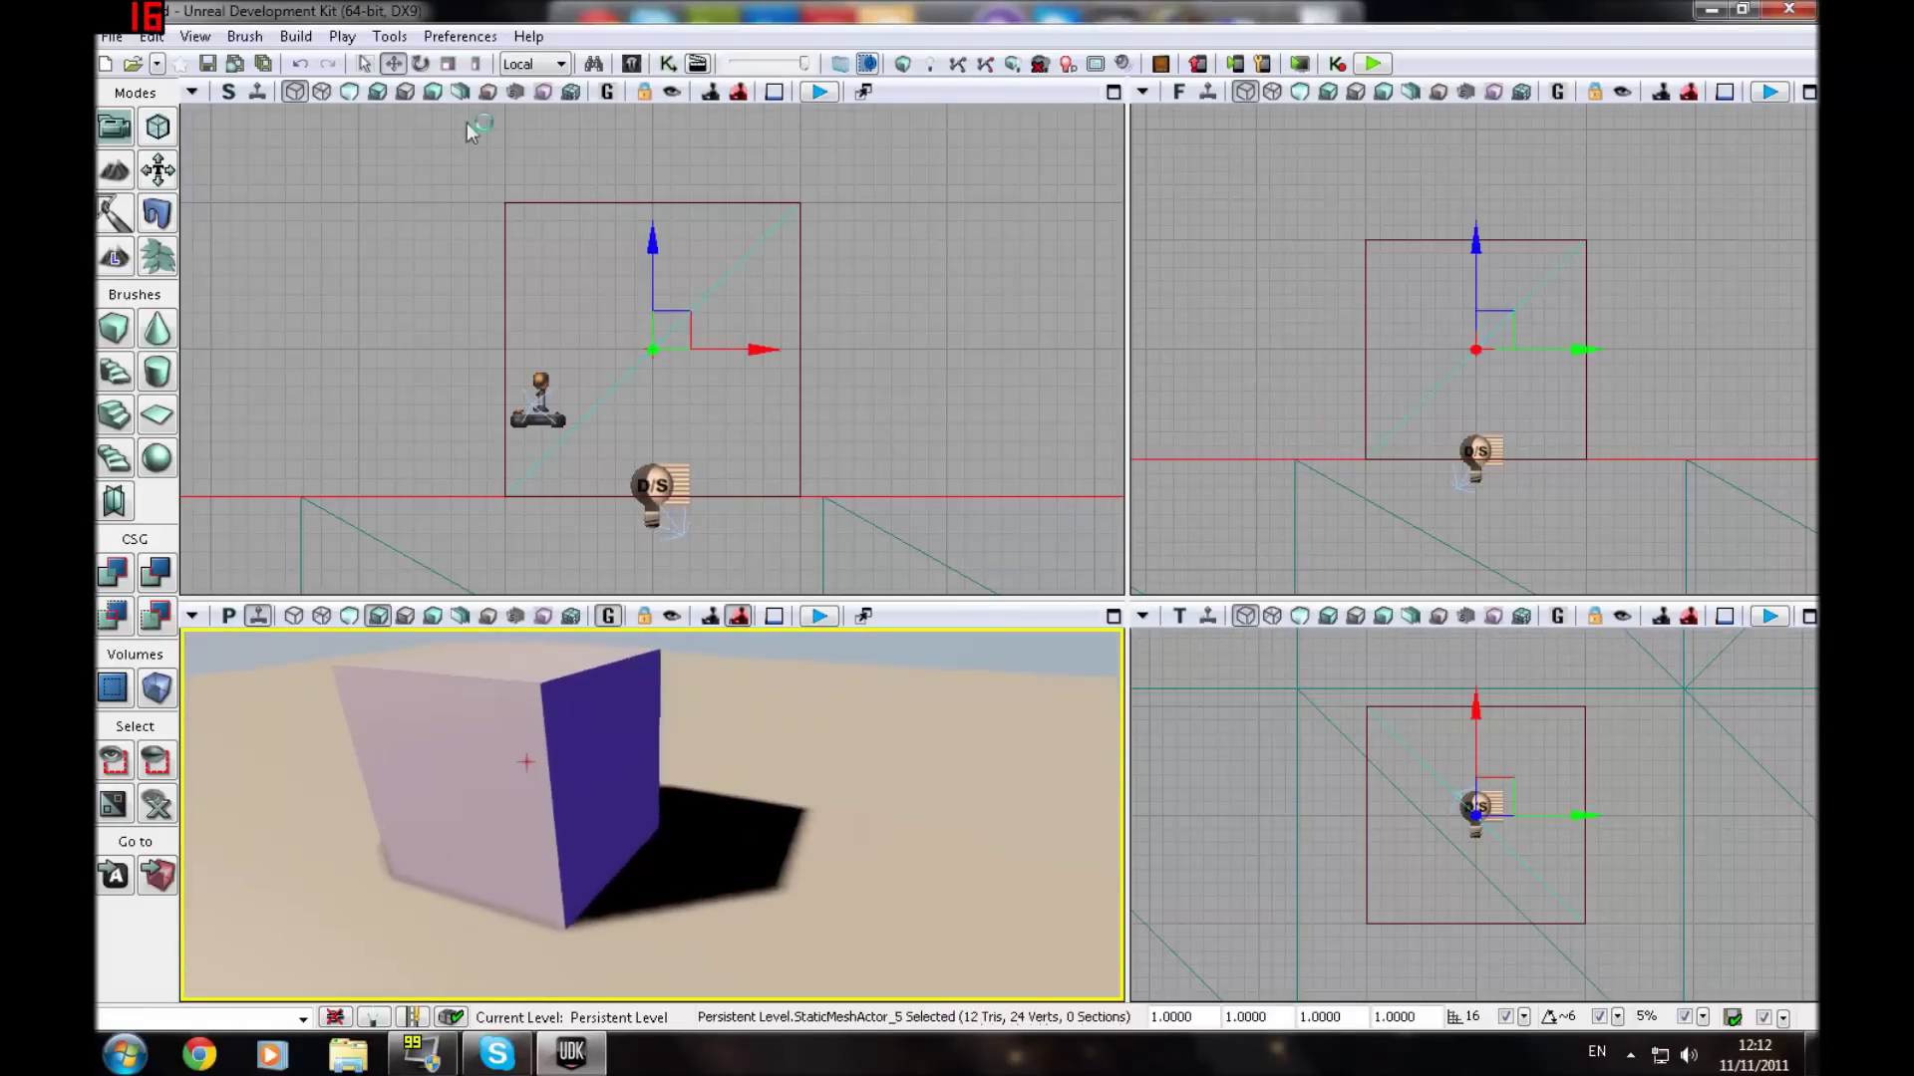
pyautogui.click(420, 63)
pyautogui.click(448, 63)
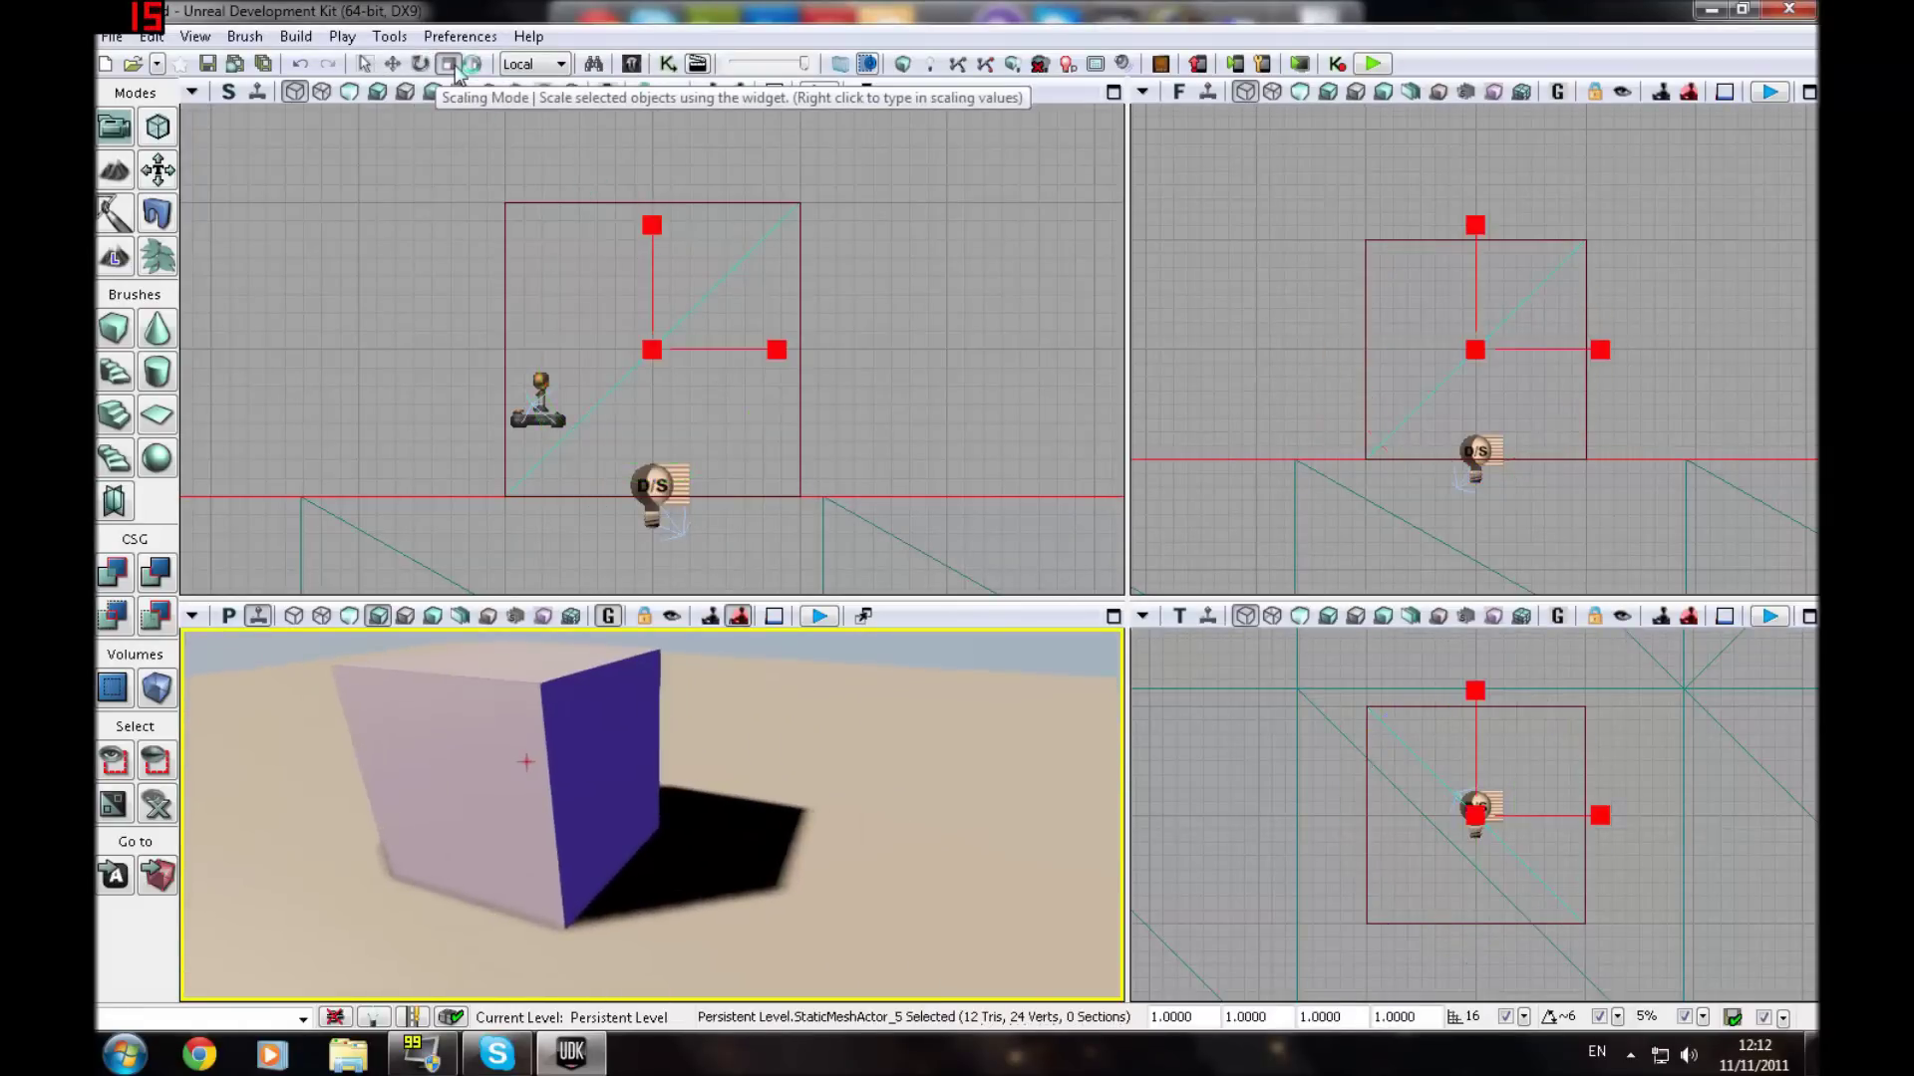
# Step: Turn off Game View in the perspective viewport and set its shading to Lit
pyautogui.moveTo(598, 809); pyautogui.dragTo(558, 743, button='right')
pyautogui.click(609, 618)
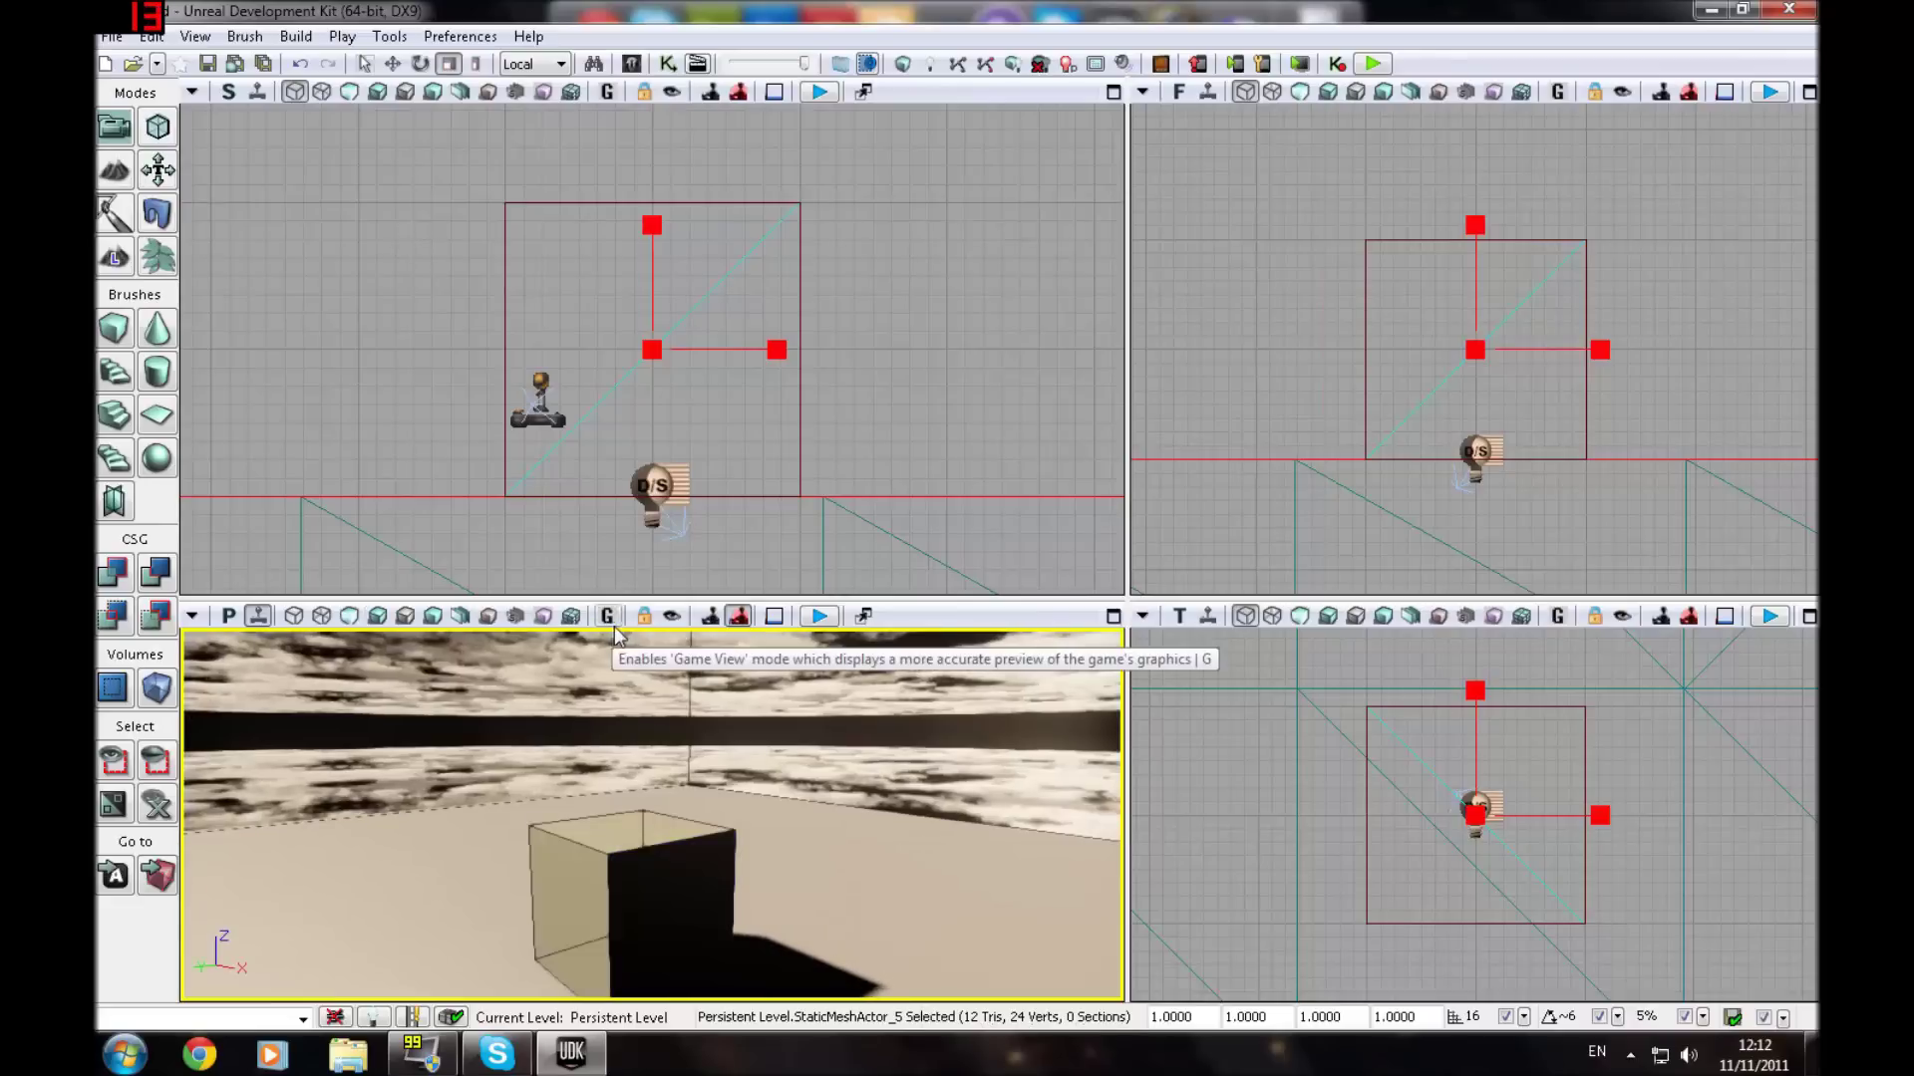
pyautogui.click(643, 912)
pyautogui.click(377, 616)
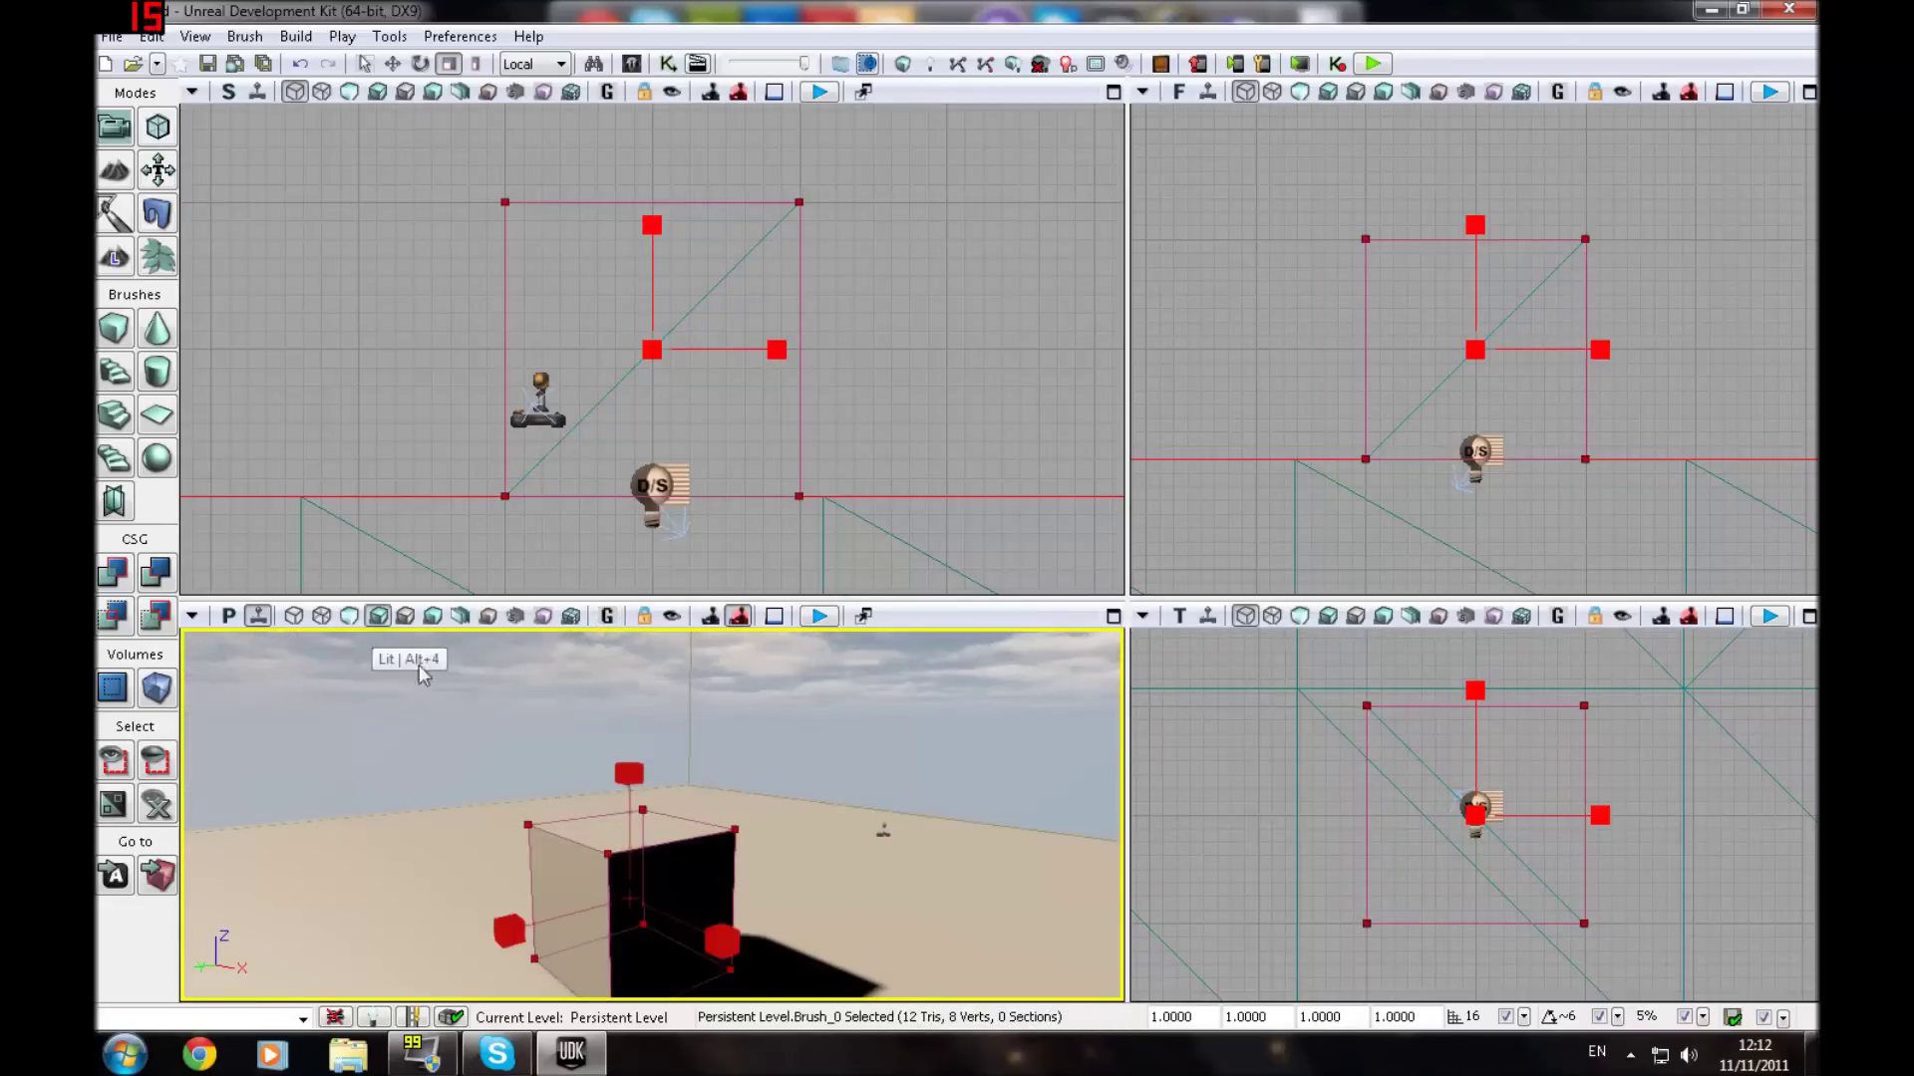
# Step: Select the cube static mesh and scale it up uniformly to about 1.59
pyautogui.click(666, 902)
pyautogui.moveTo(665, 902); pyautogui.dragTo(704, 933, button='right')
pyautogui.moveTo(686, 729); pyautogui.dragTo(536, 627)
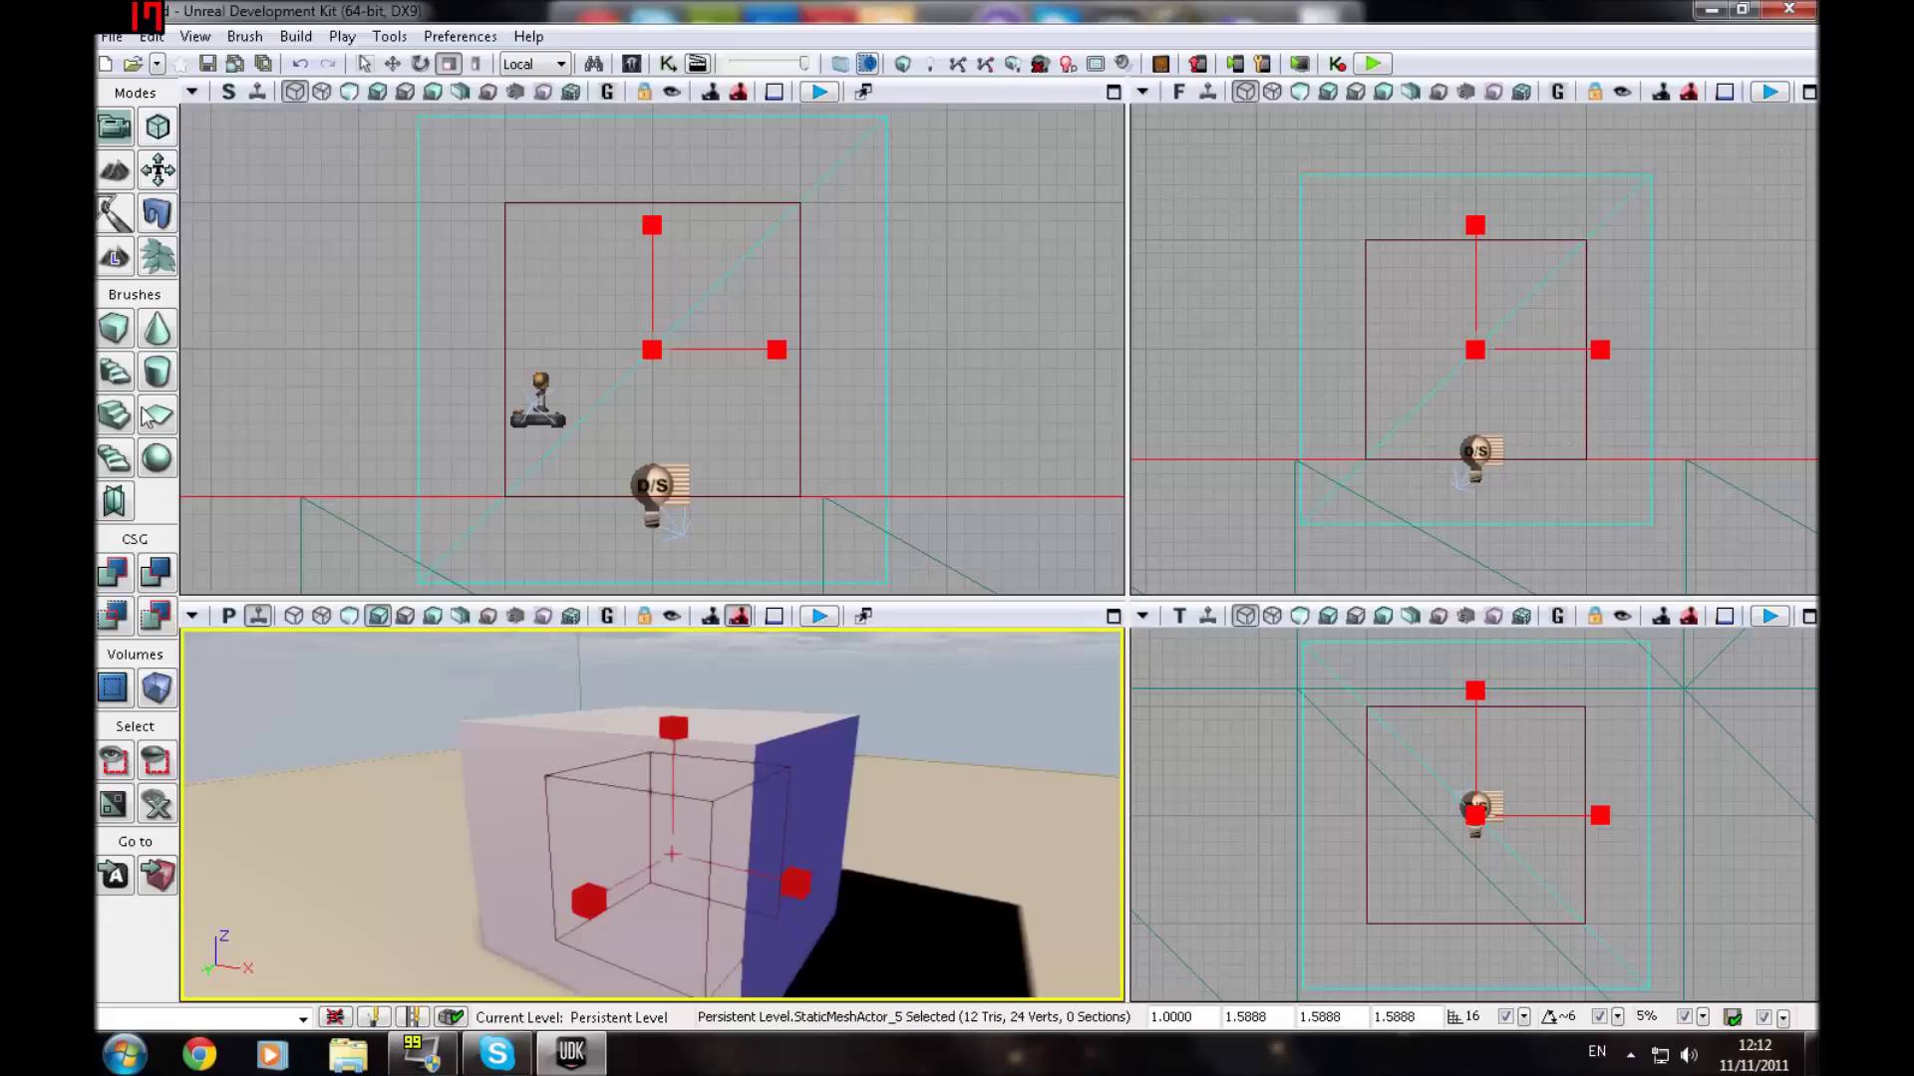
# Step: Scale the cube non-uniformly to about 0.53 in X, 0.75 in Y and 1.0 in Z
pyautogui.click(475, 64)
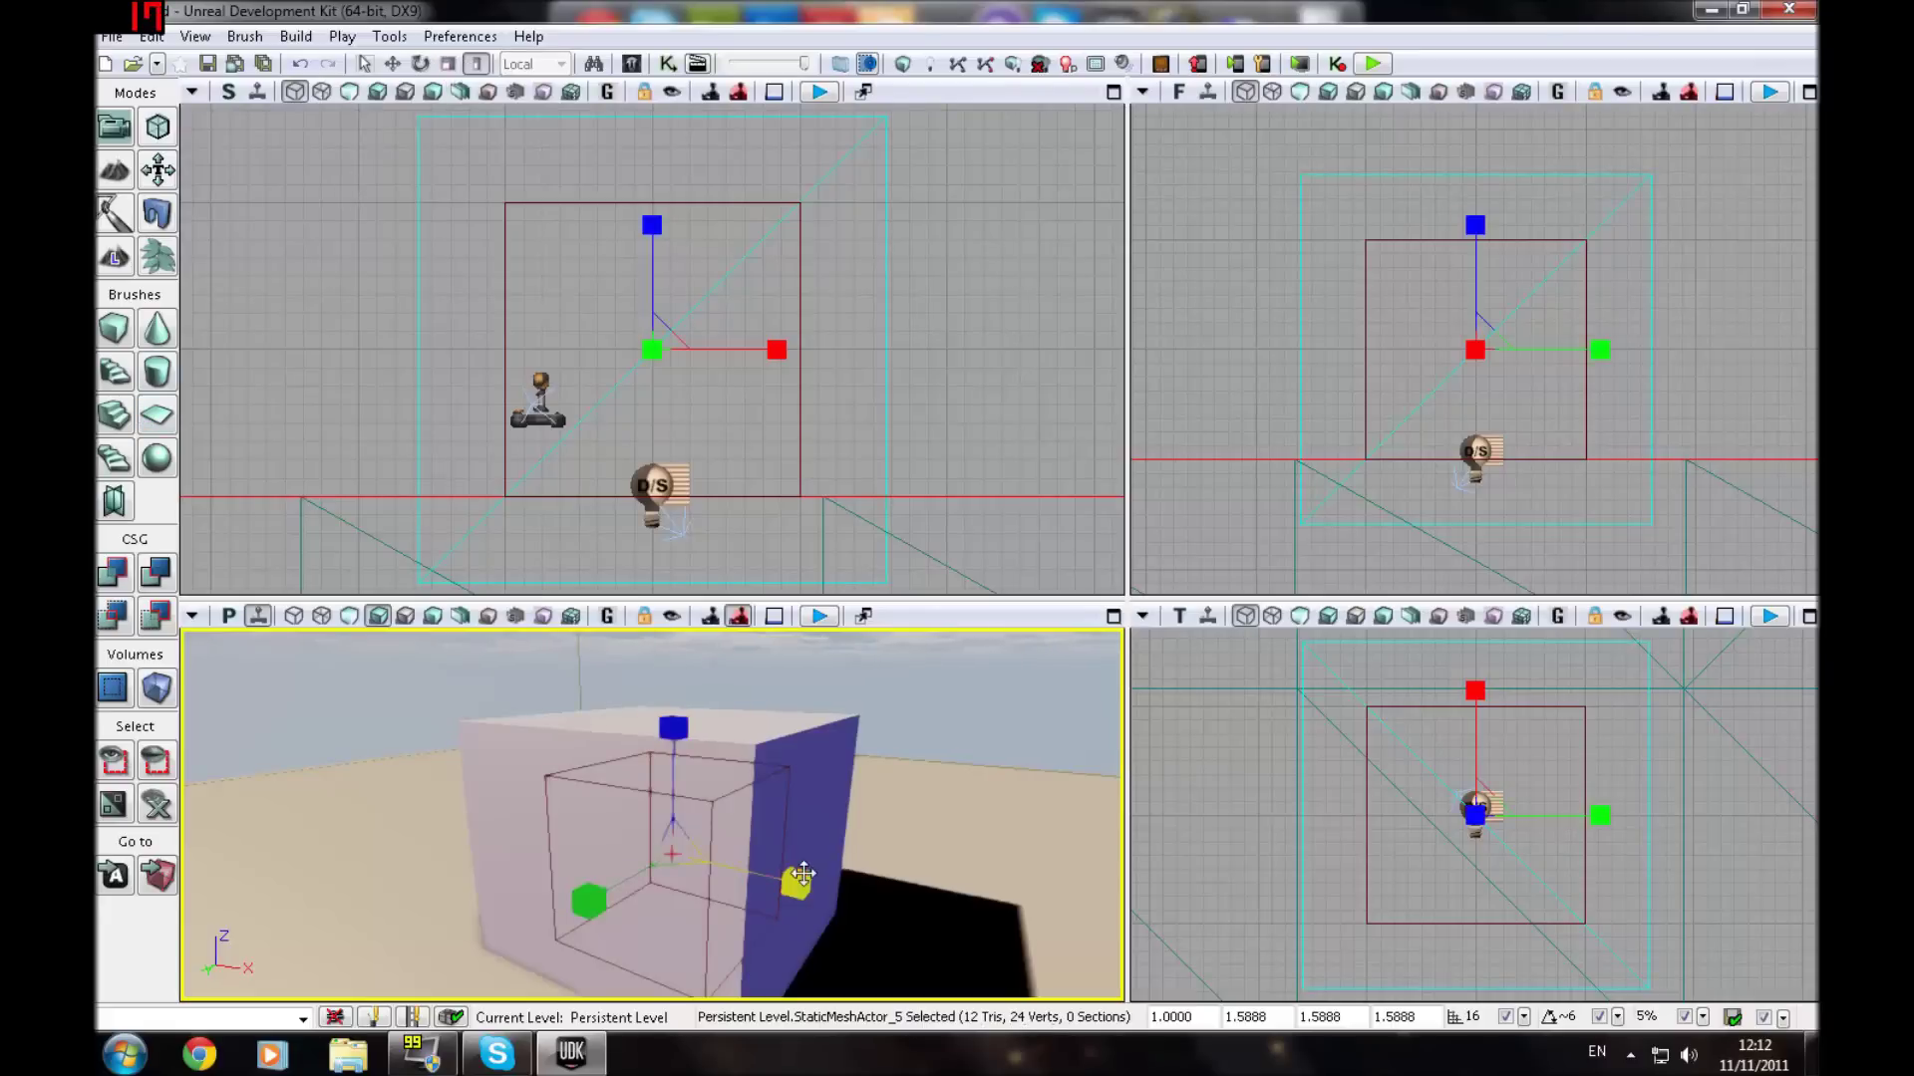
pyautogui.moveTo(808, 879); pyautogui.dragTo(698, 859)
pyautogui.moveTo(673, 727); pyautogui.dragTo(674, 787)
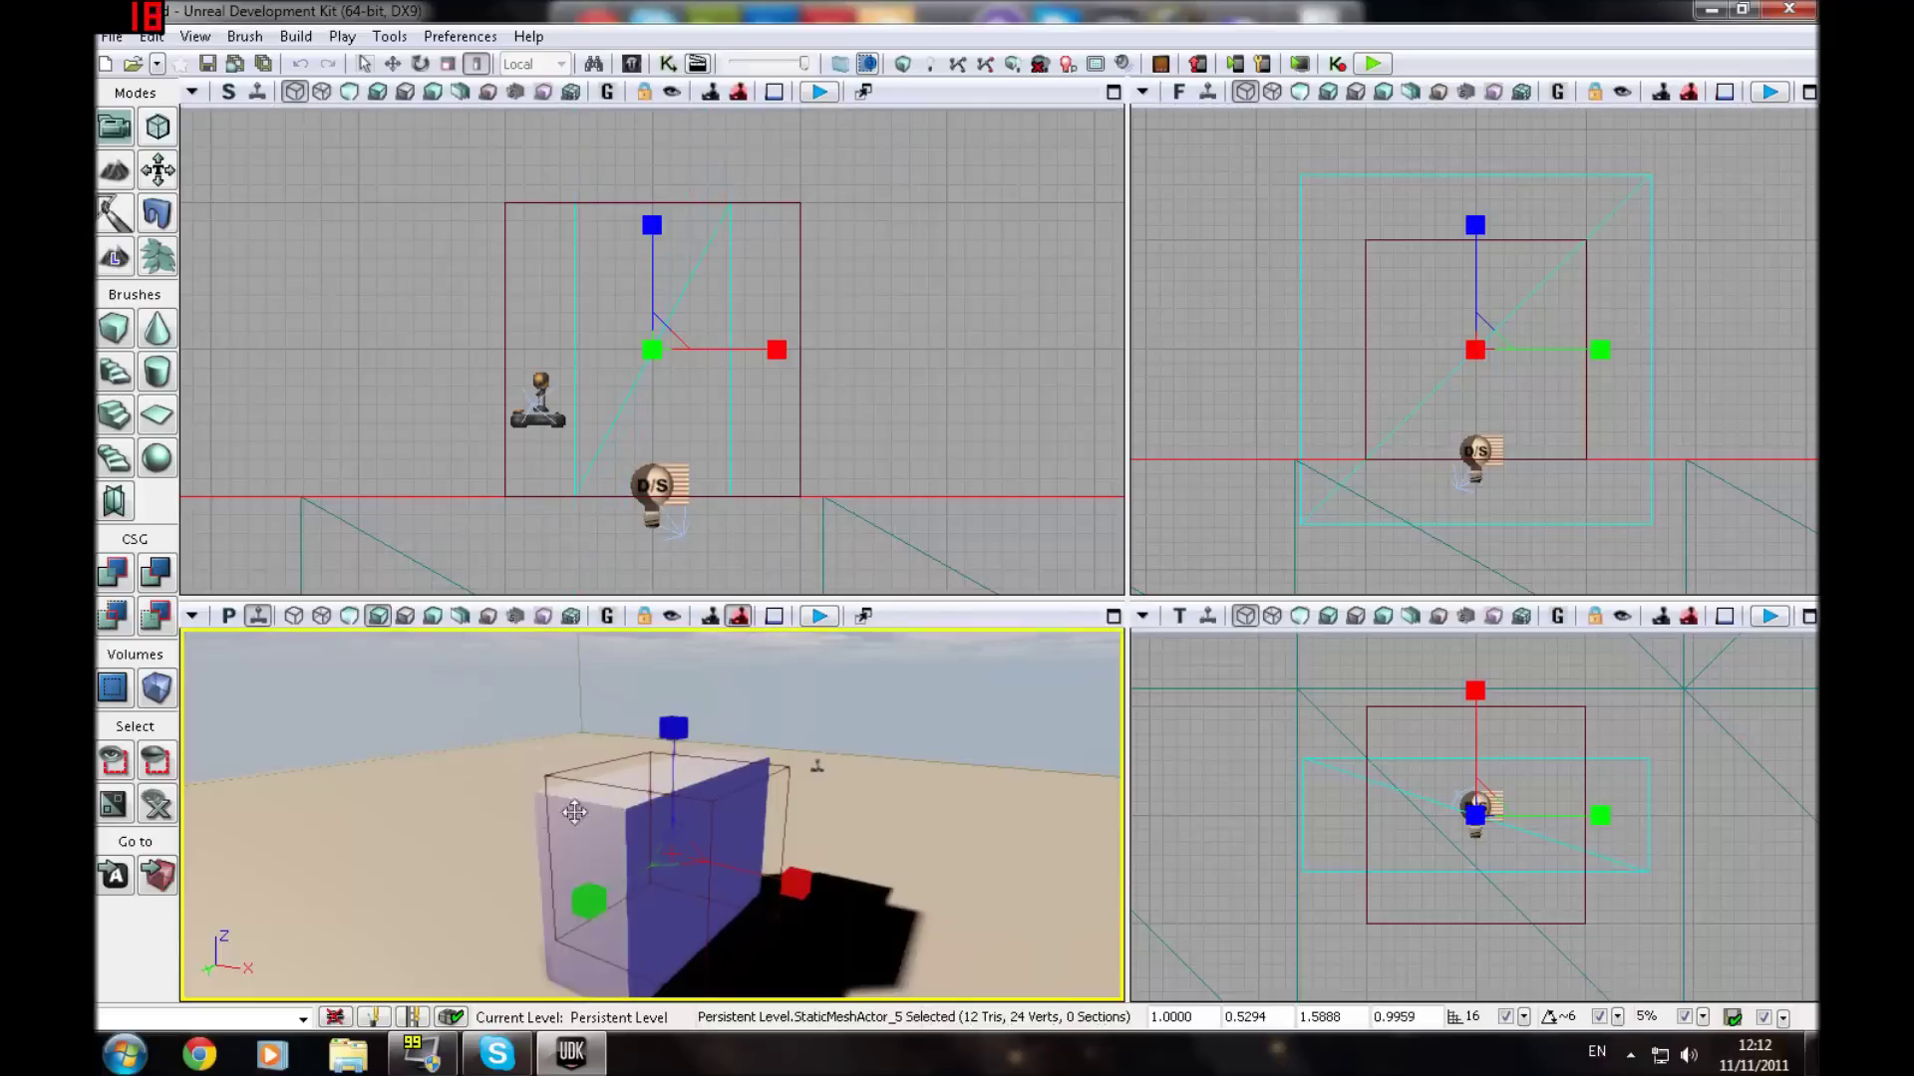
pyautogui.moveTo(589, 901); pyautogui.dragTo(652, 890)
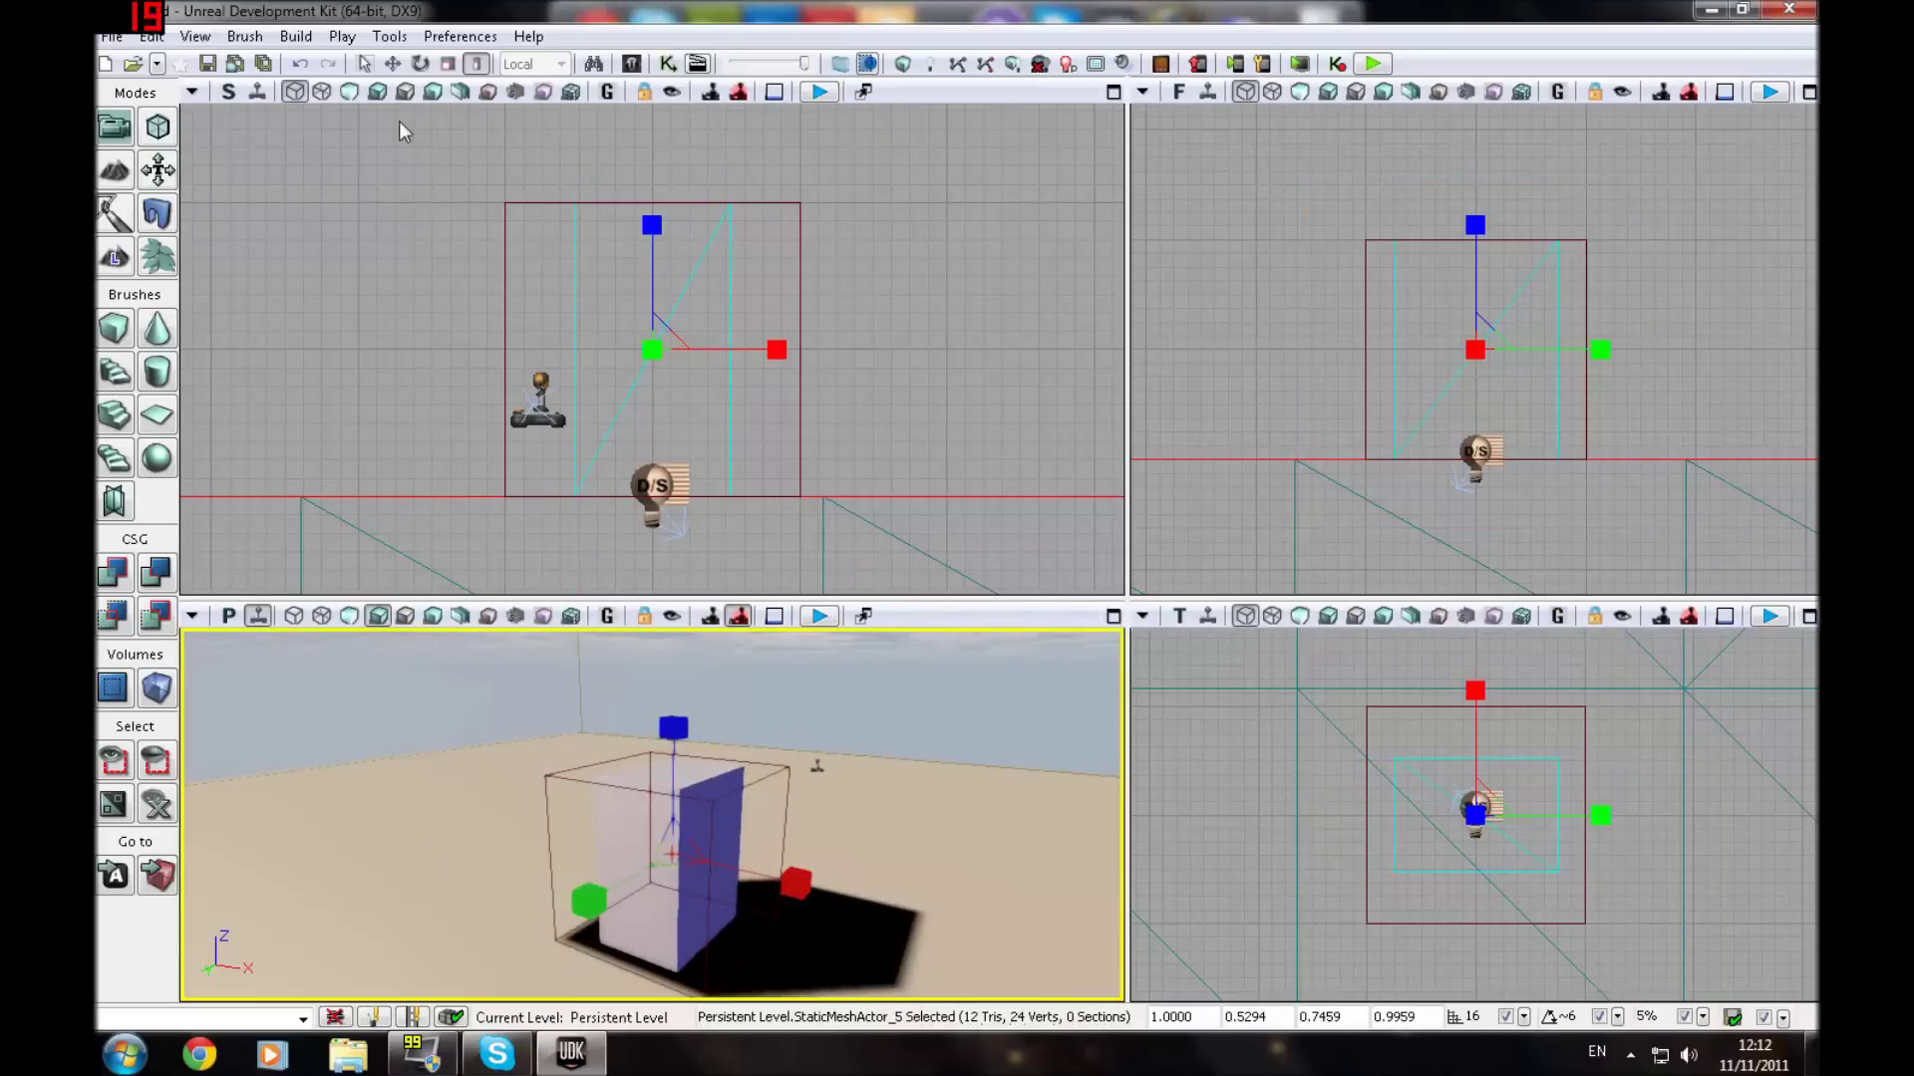
# Step: Rotate the scaled cube freely with the rotation widget so that it tilts on several axes
pyautogui.click(422, 68)
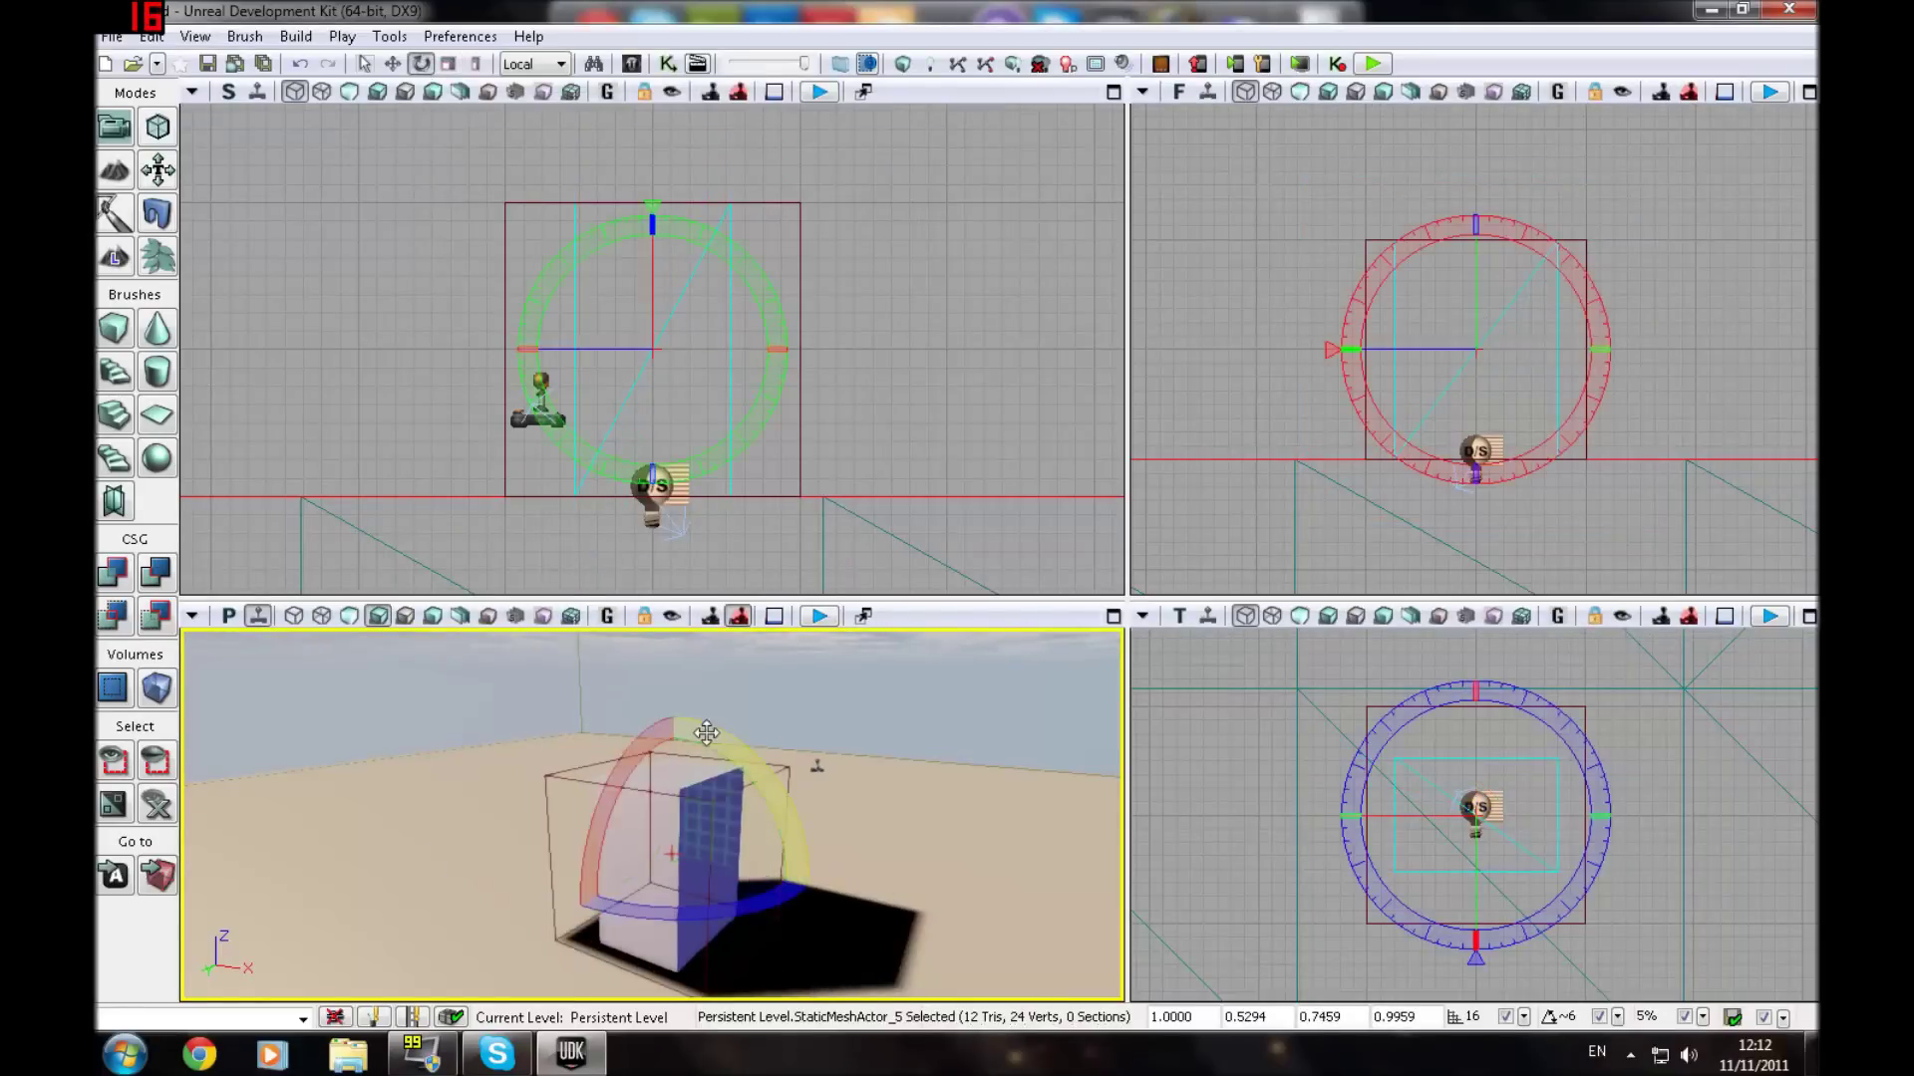
pyautogui.moveTo(708, 735)
pyautogui.mouseDown()
pyautogui.moveTo(867, 918)
pyautogui.moveTo(837, 787)
pyautogui.moveTo(817, 765)
pyautogui.moveTo(851, 944)
pyautogui.moveTo(811, 735)
pyautogui.moveTo(726, 674)
pyautogui.moveTo(817, 766)
pyautogui.moveTo(715, 739)
pyautogui.moveTo(729, 748)
pyautogui.mouseUp()
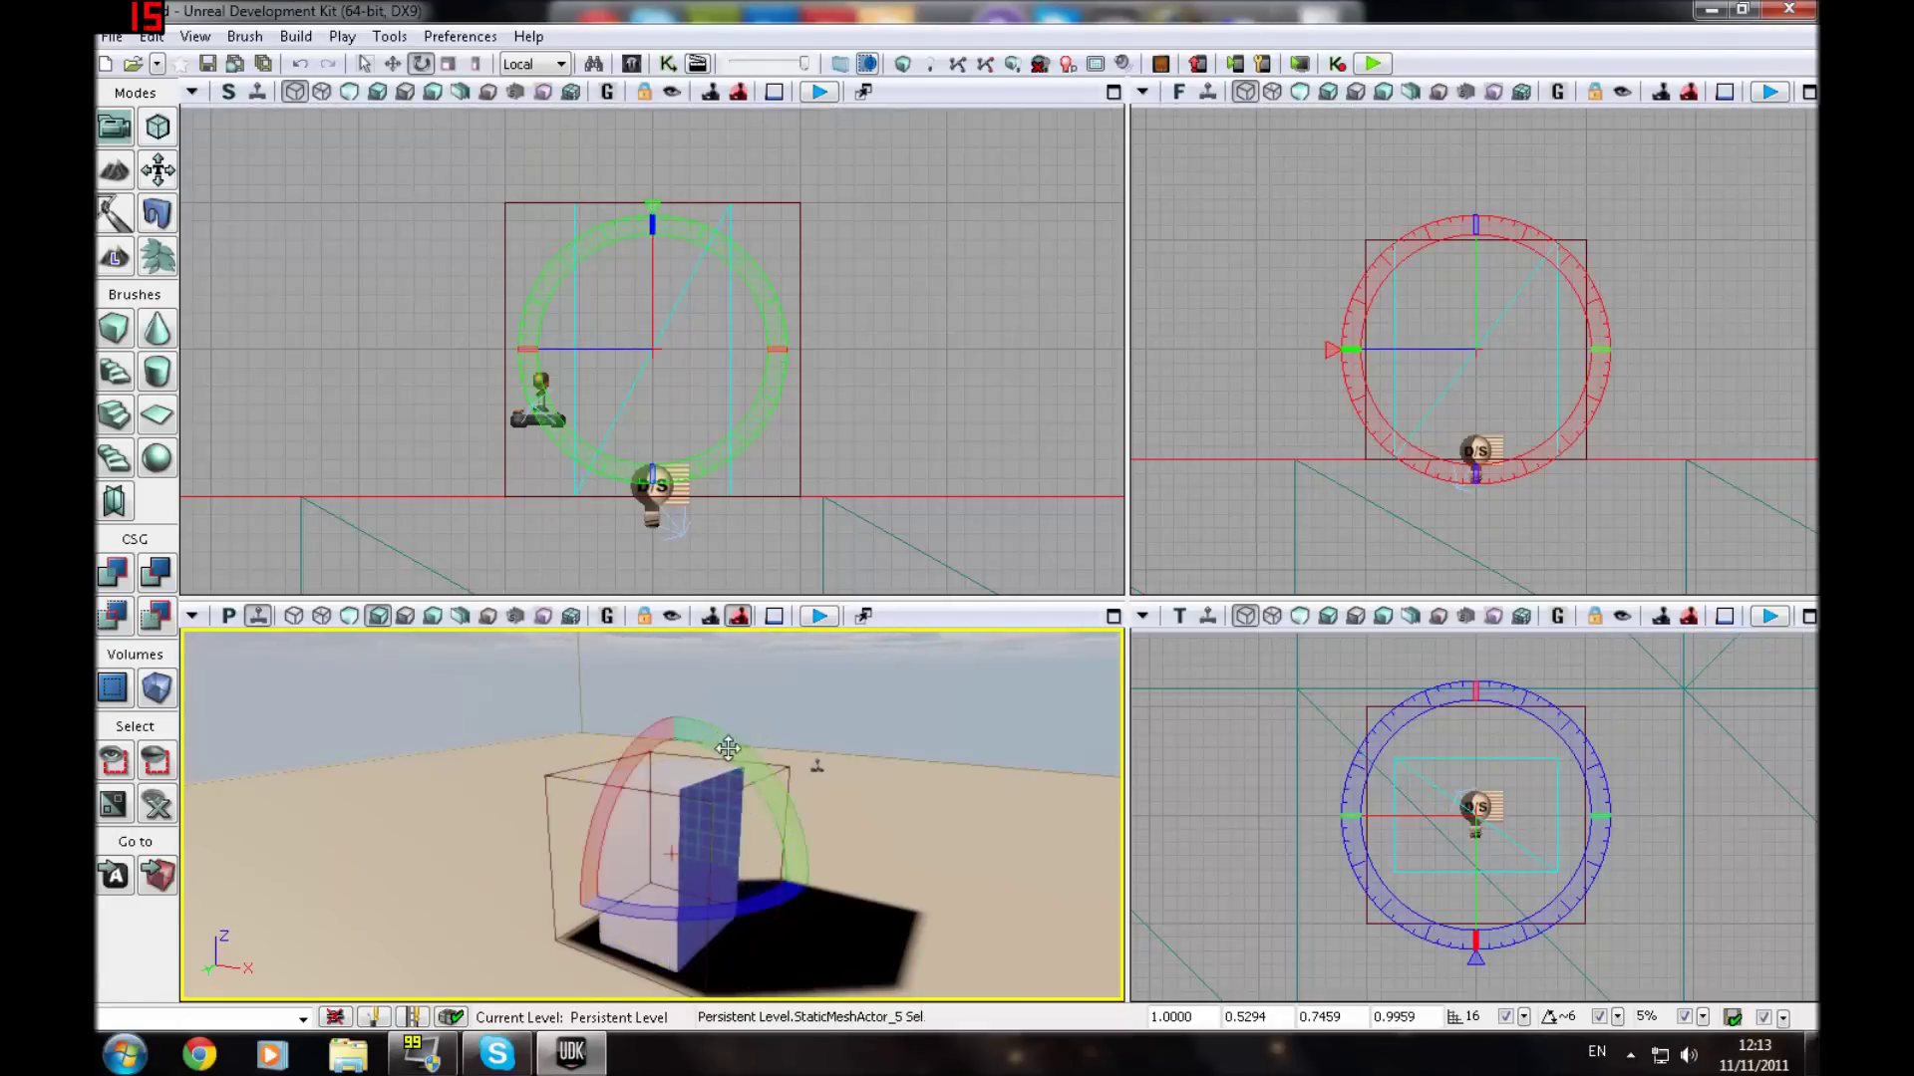
pyautogui.moveTo(620, 782); pyautogui.dragTo(305, 13)
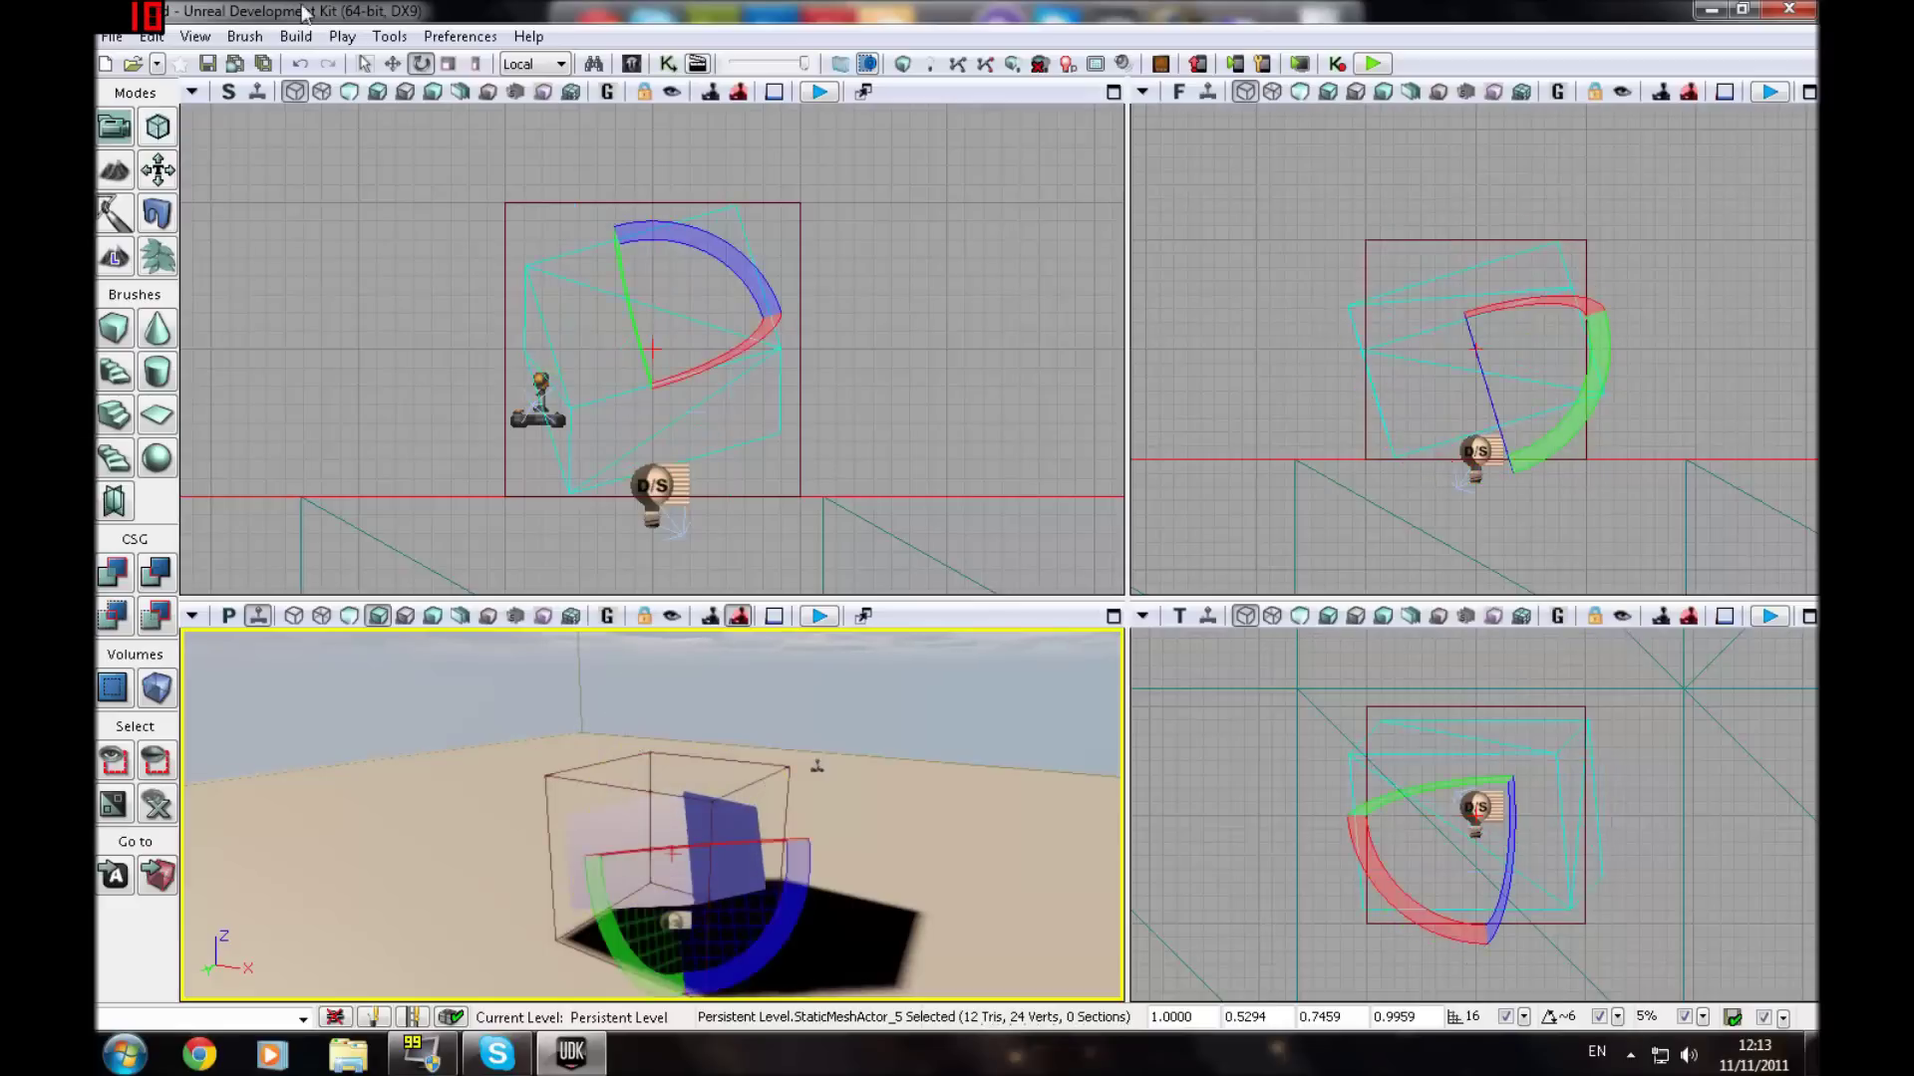
# Step: Move the tilted cube away from the builder brush so that it sits partly sunk into the floor
pyautogui.click(393, 64)
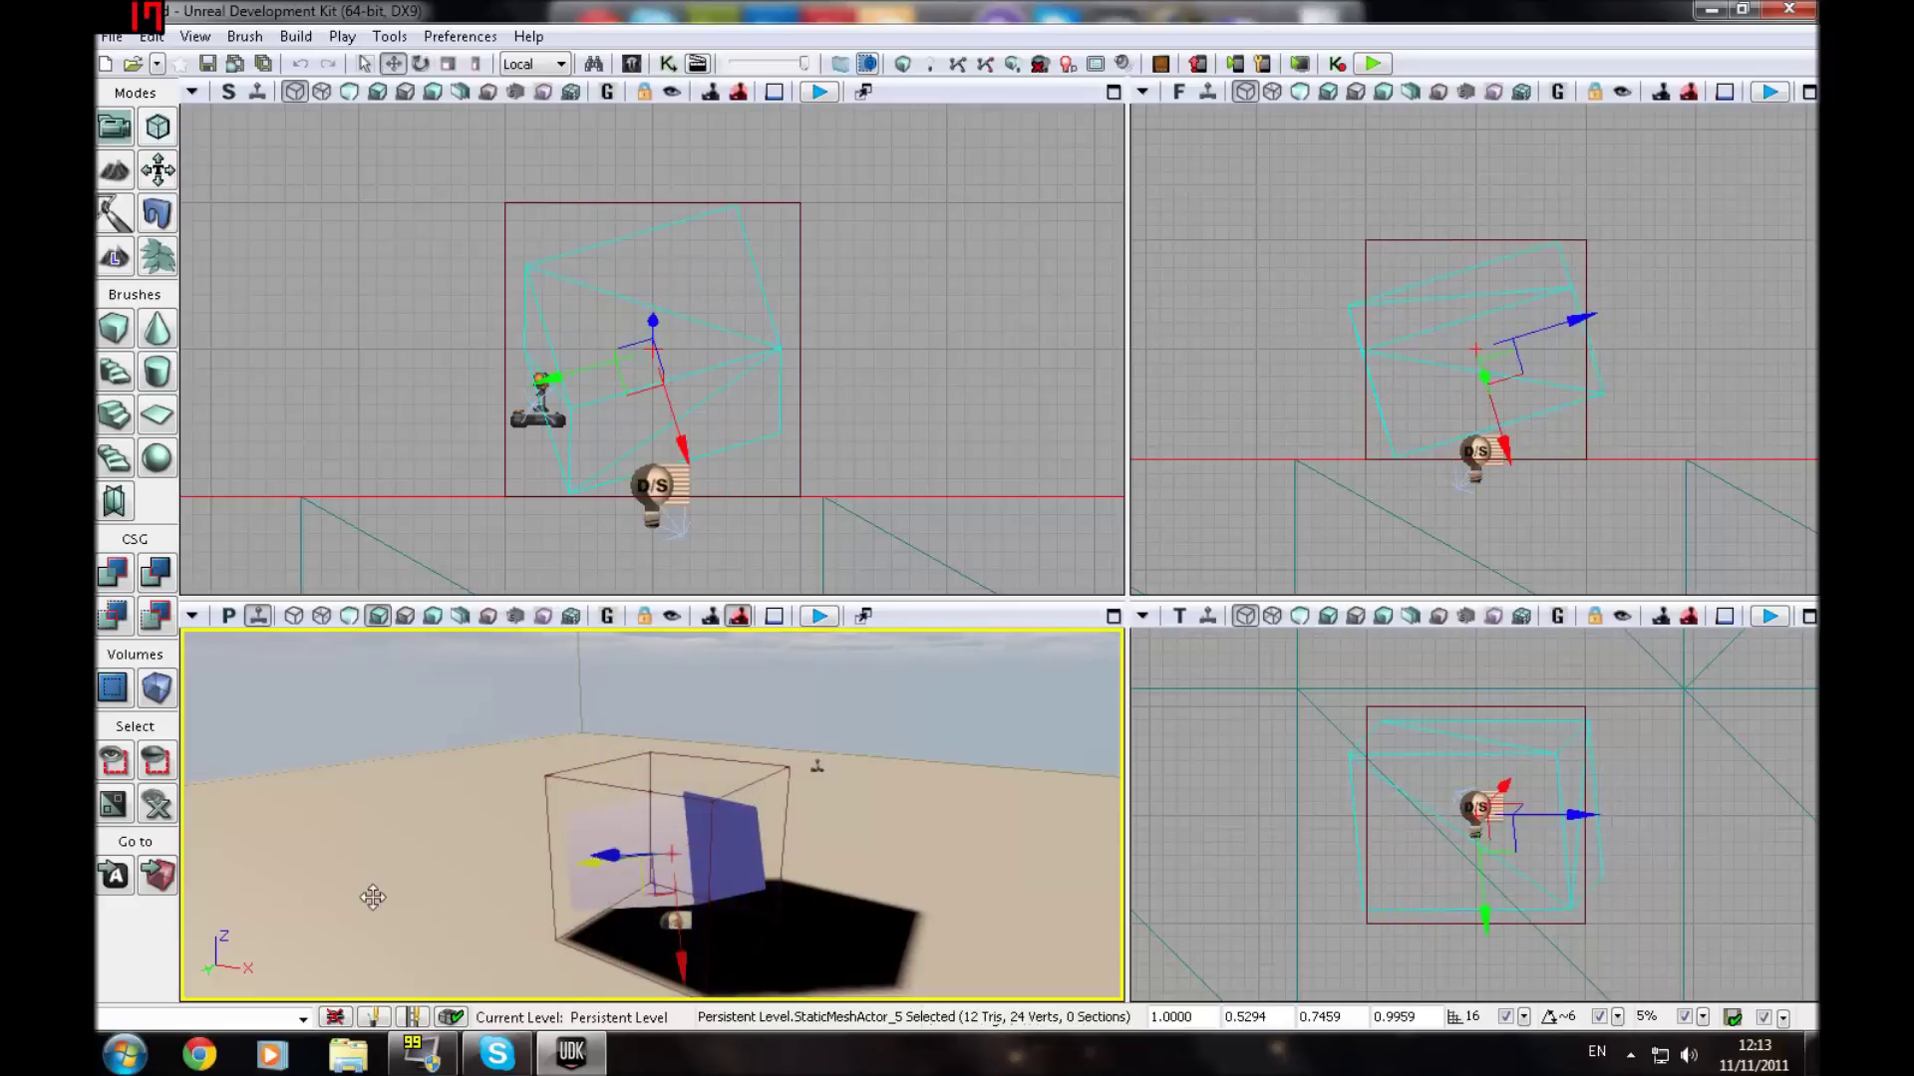
pyautogui.moveTo(373, 897); pyautogui.dragTo(276, 929)
pyautogui.moveTo(555, 803); pyautogui.dragTo(279, 877, button='right')
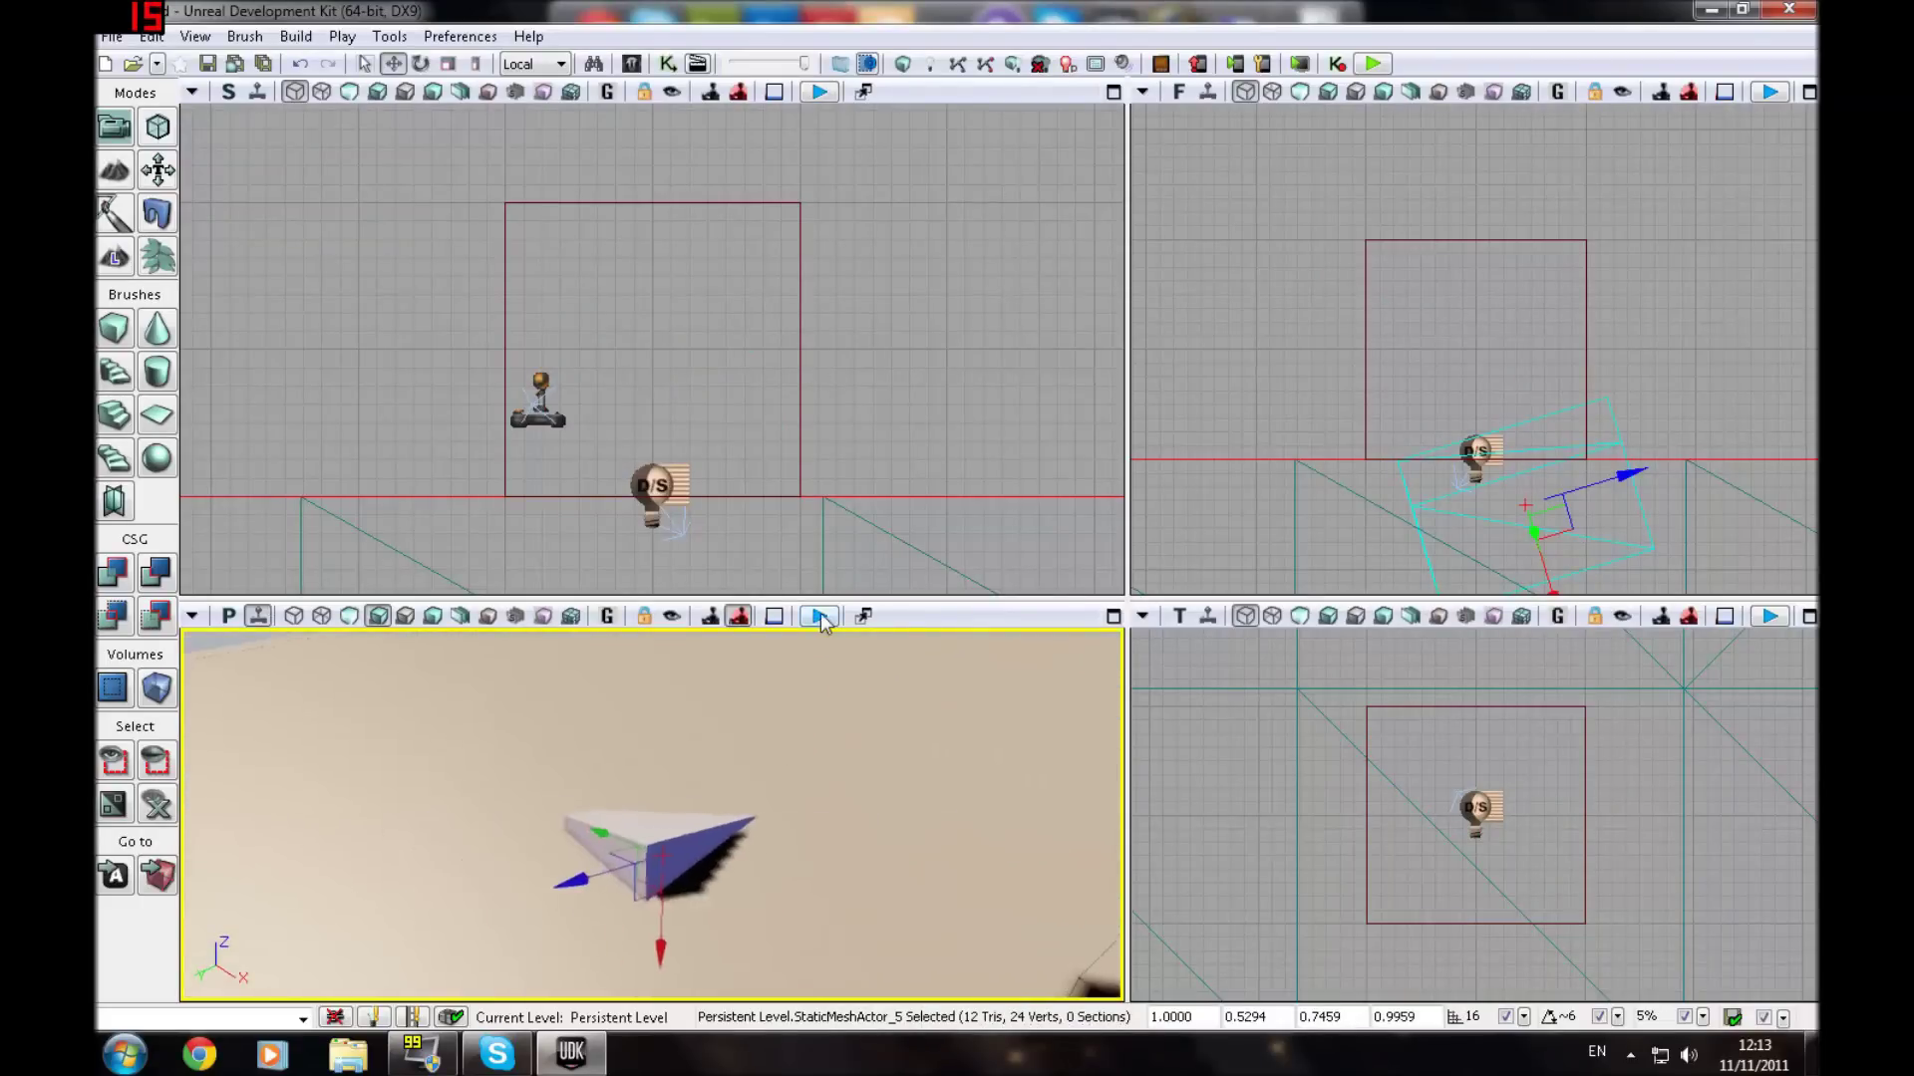
# Step: Play the level in the perspective viewport, end the session and look over the moved mesh
pyautogui.click(820, 616)
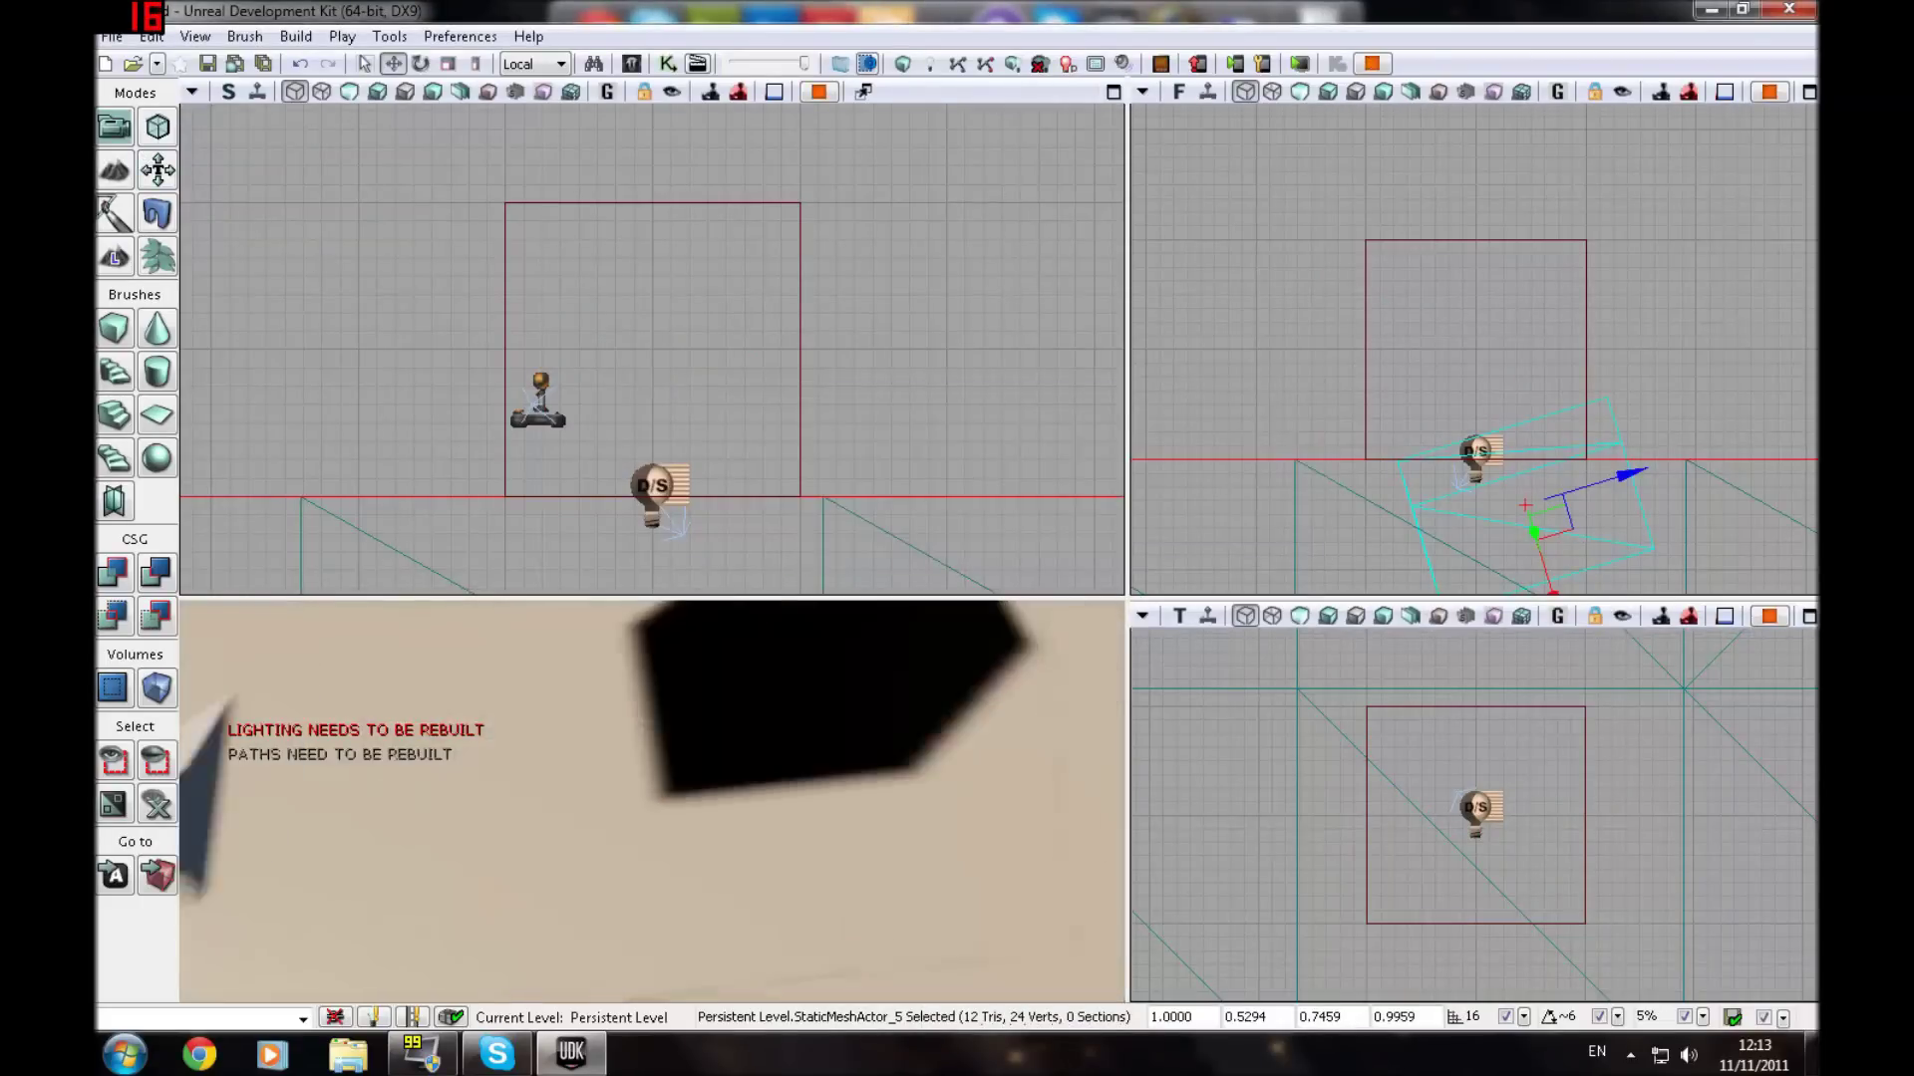
pyautogui.press('Escape')
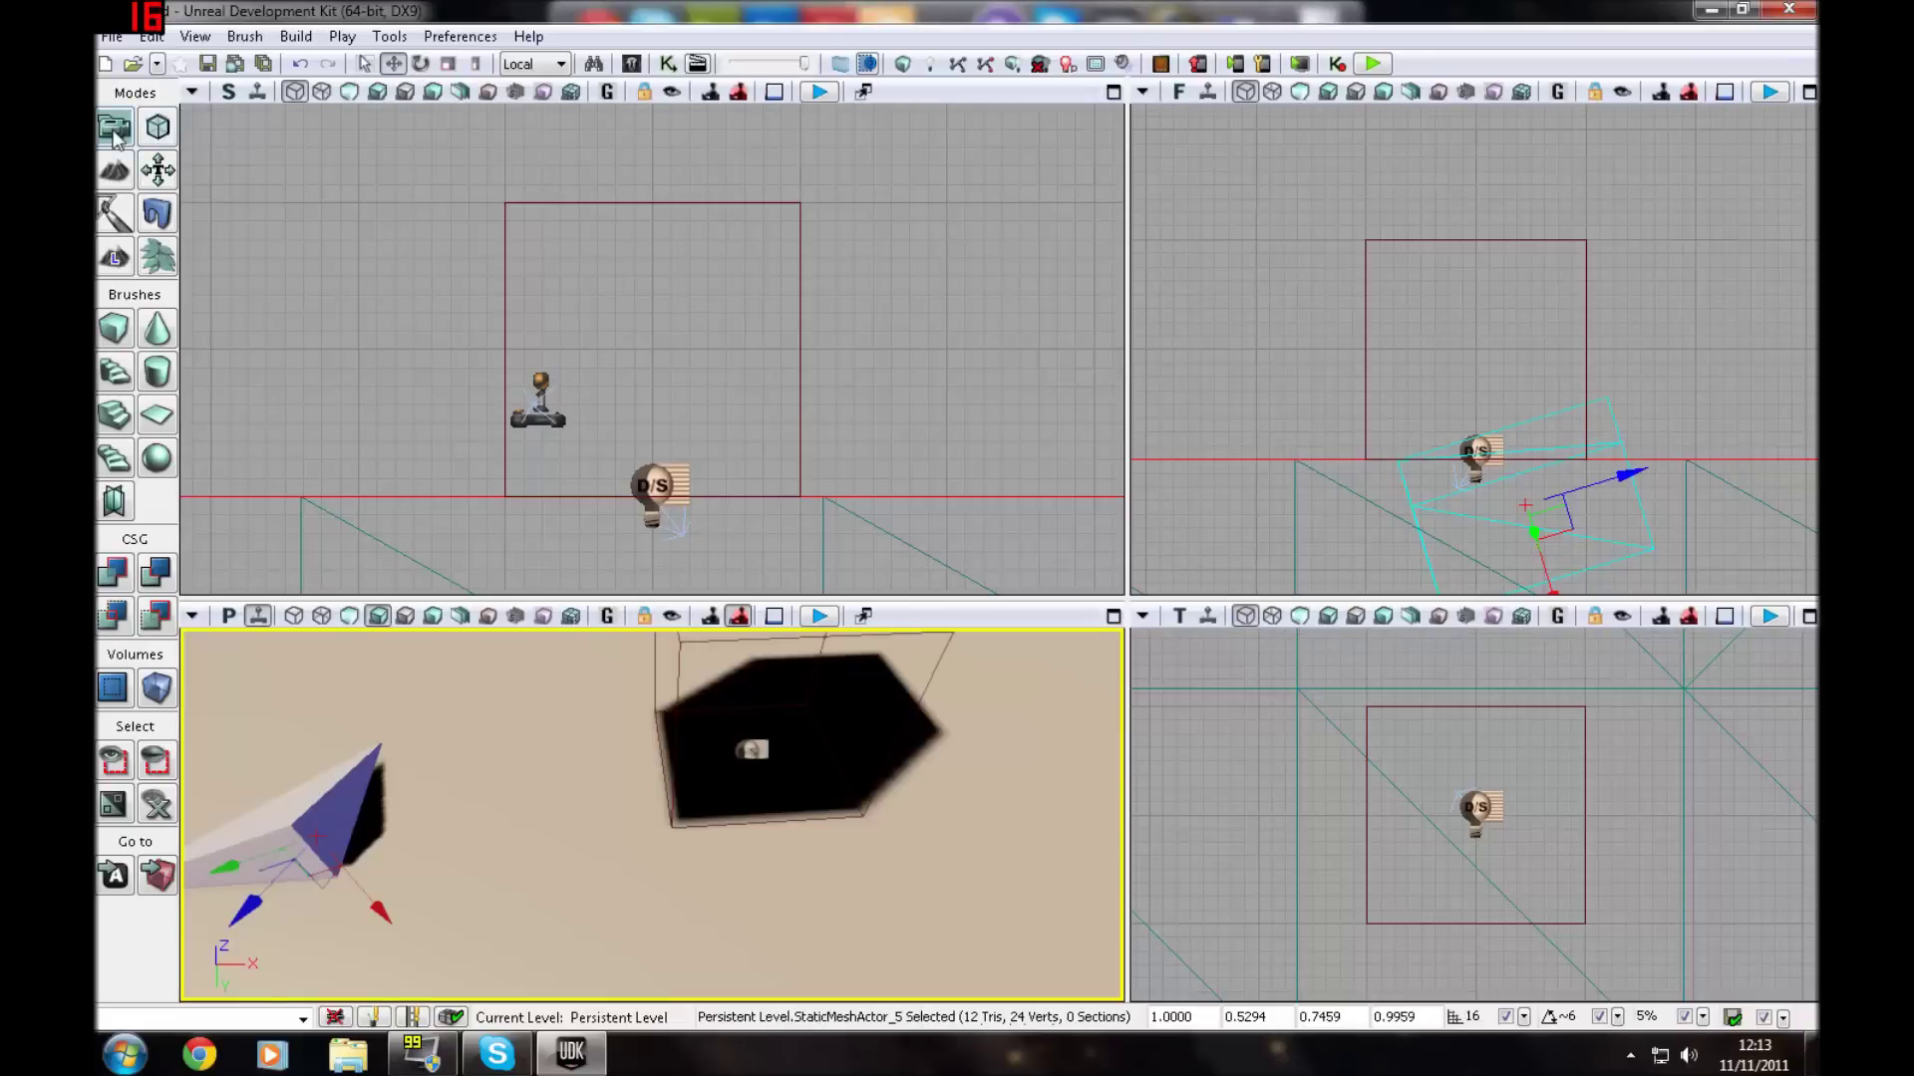
pyautogui.moveTo(329, 777); pyautogui.dragTo(252, 347, button='right')
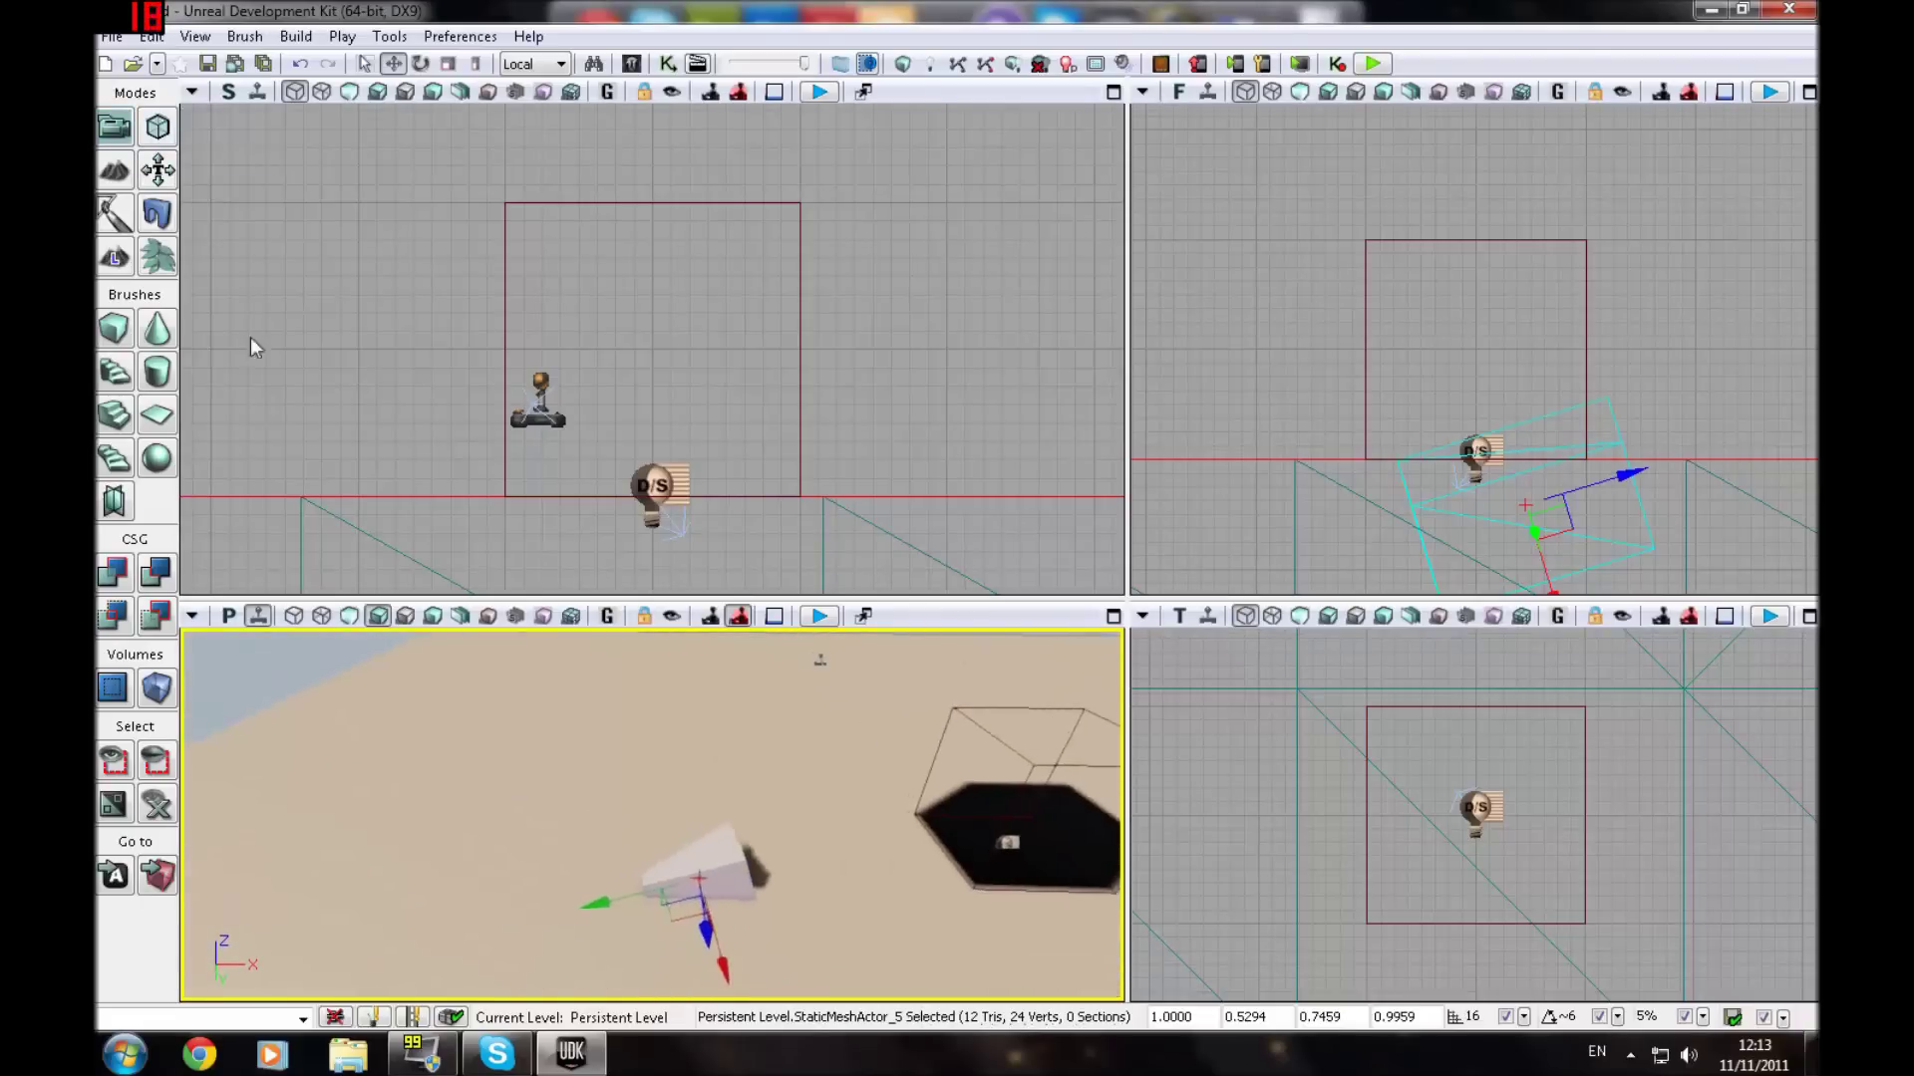
# Step: Open the terrain editing mode to view its tools, brush and import settings, and close the TerrainEdit dialog
pyautogui.press('Up')
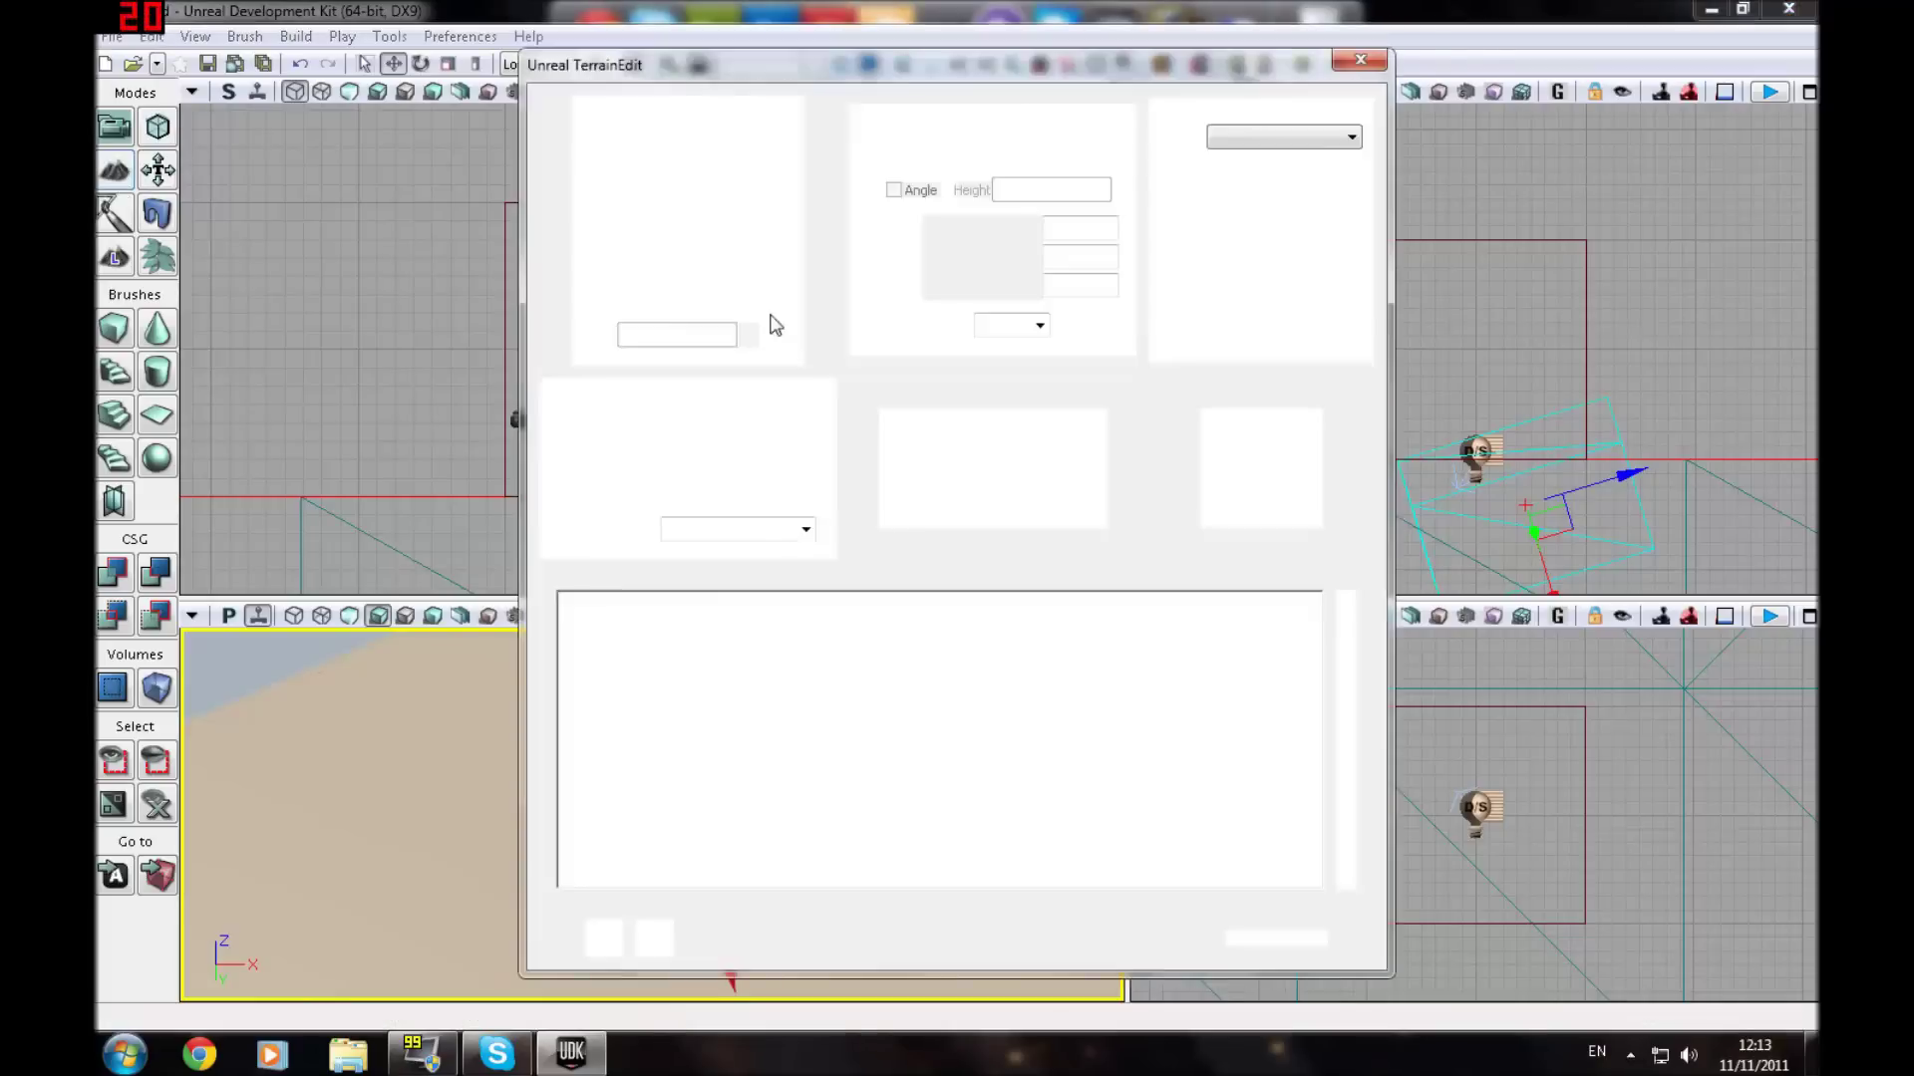
pyautogui.click(623, 774)
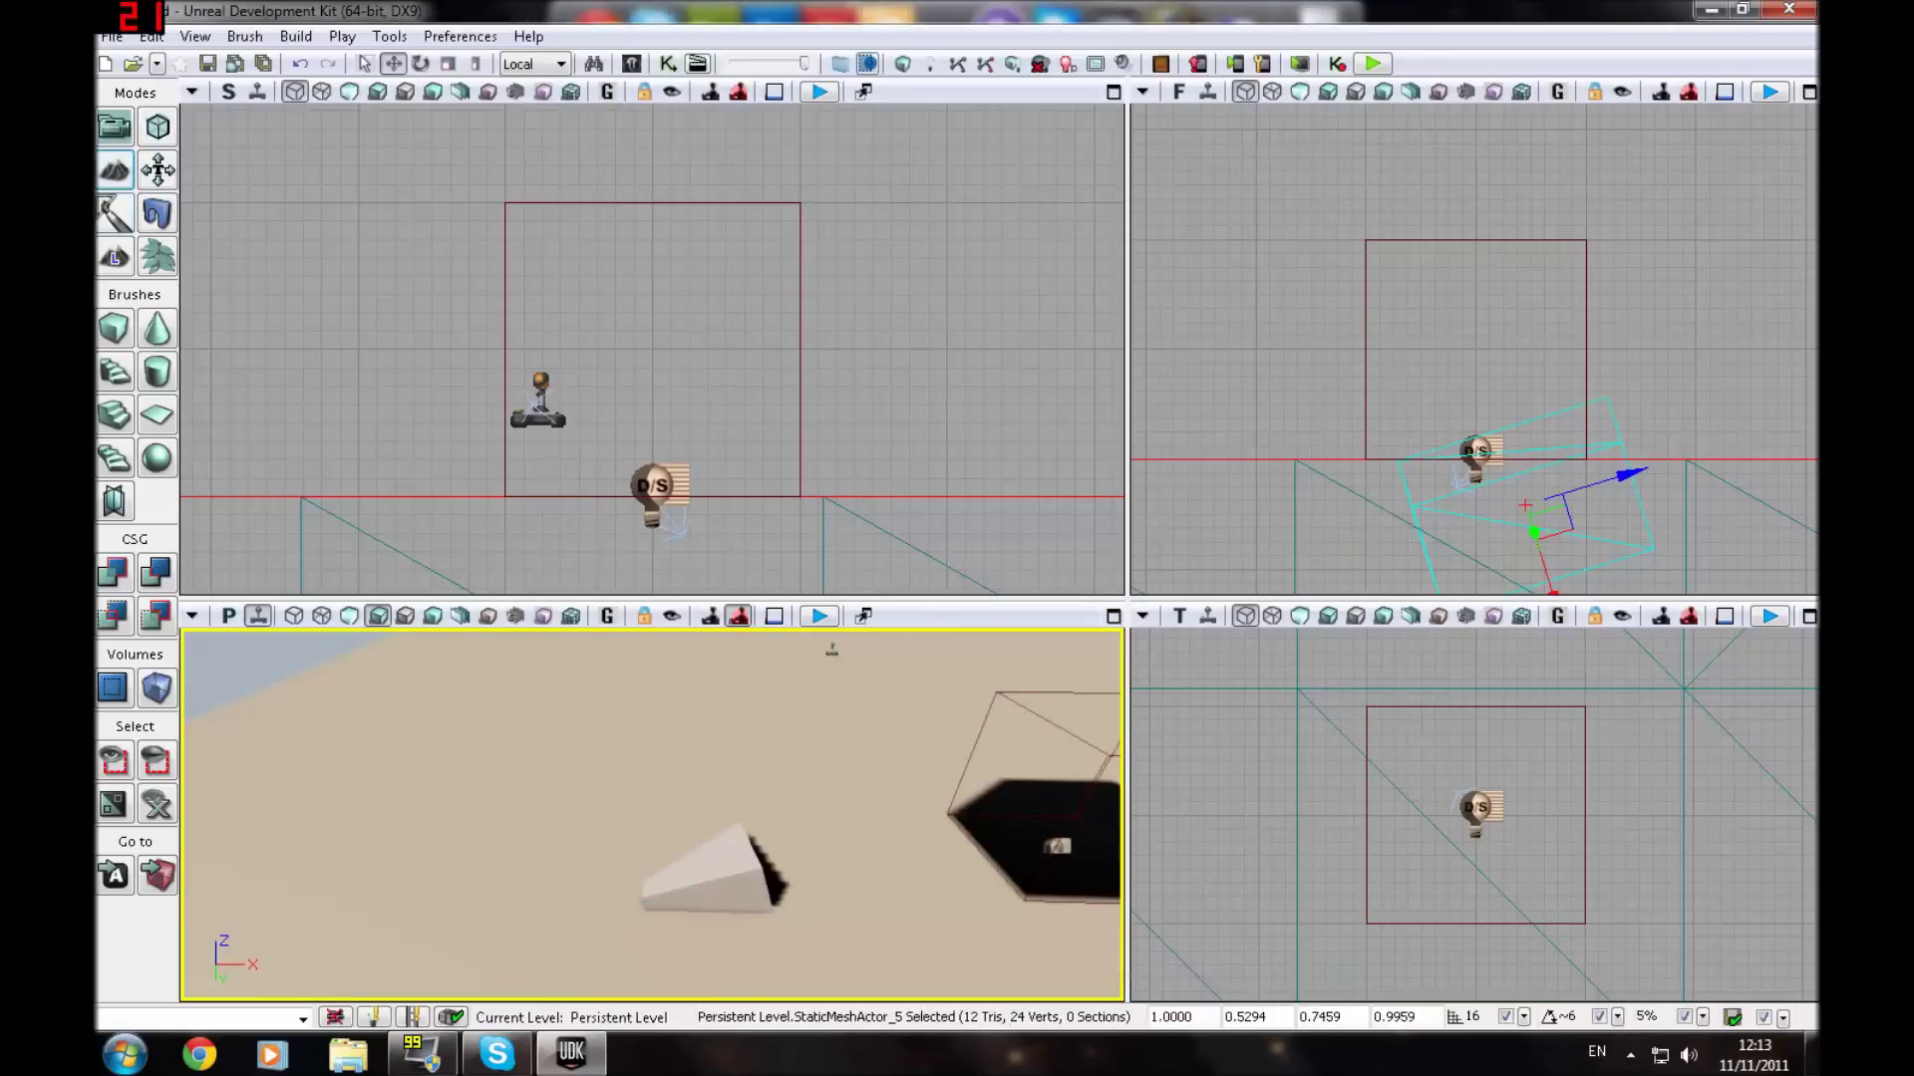
pyautogui.rightClick(624, 773)
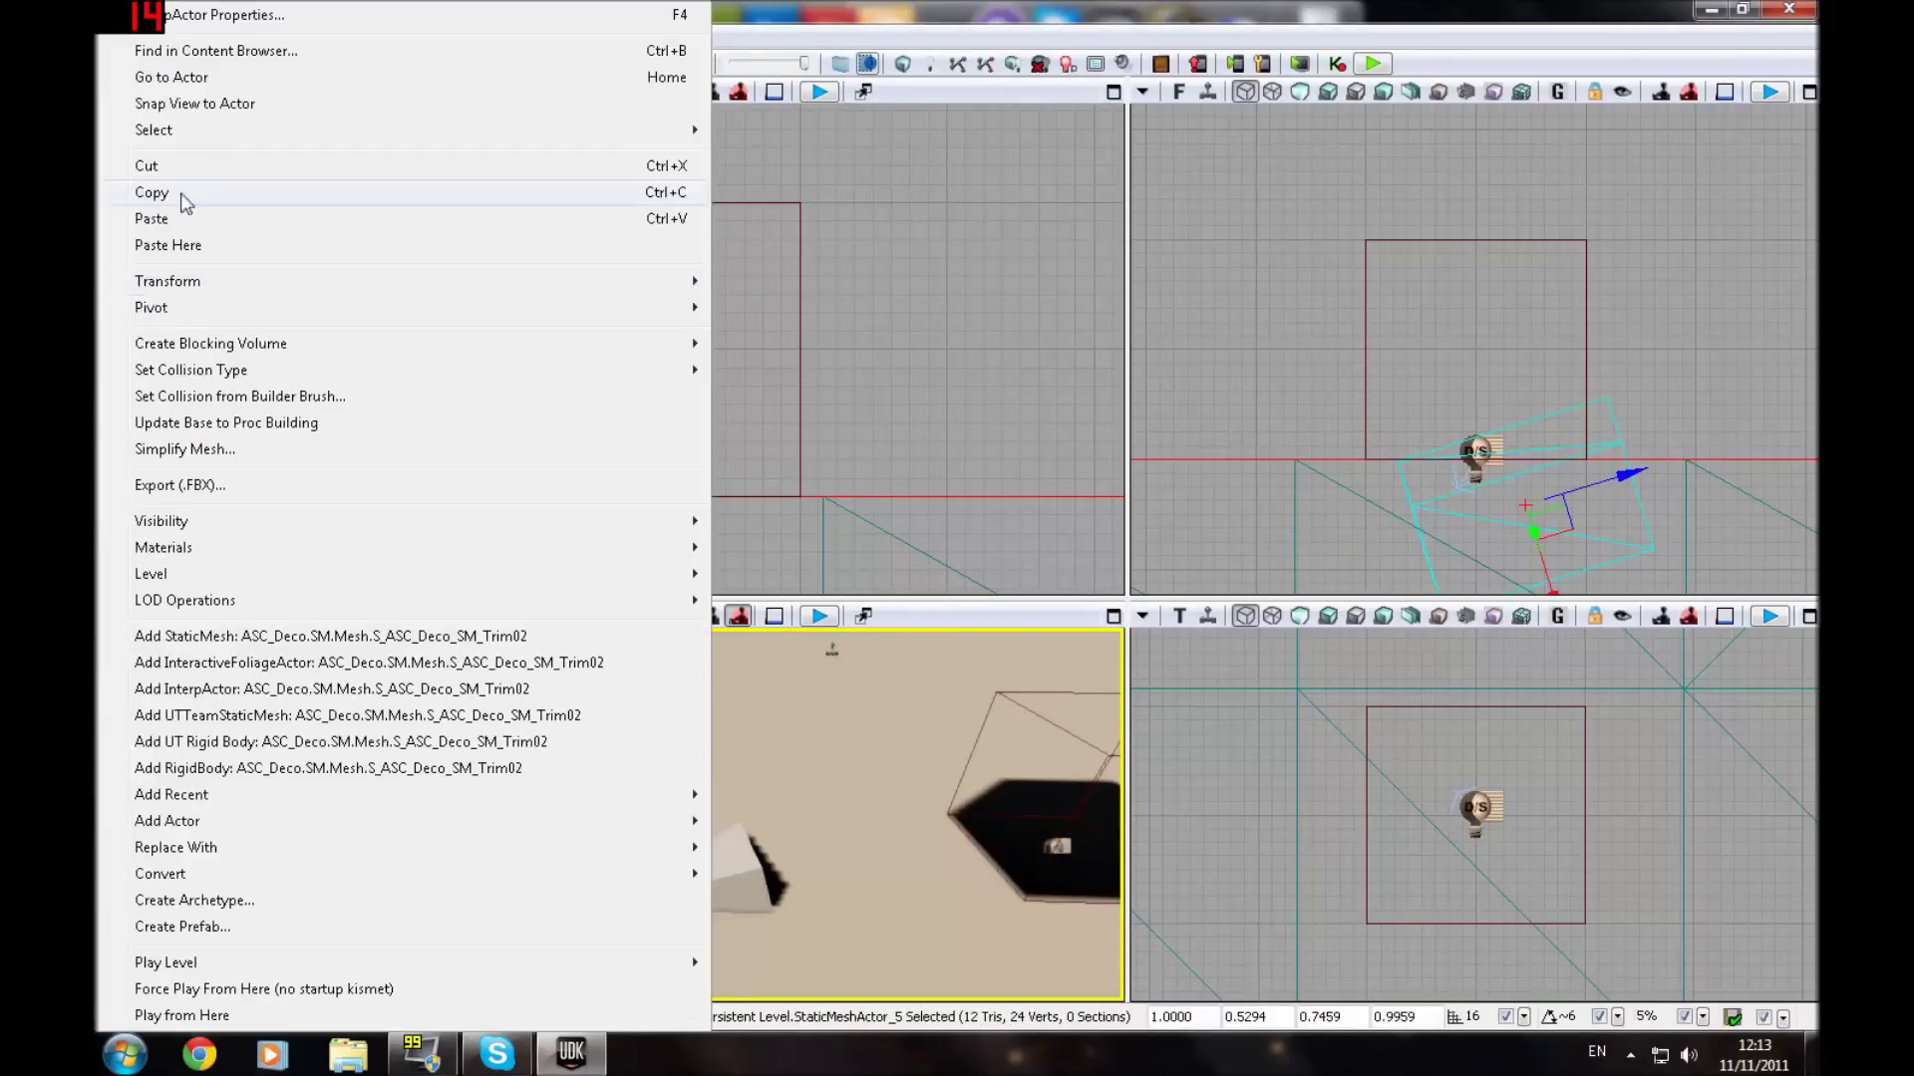
pyautogui.click(1177, 855)
pyautogui.click(115, 169)
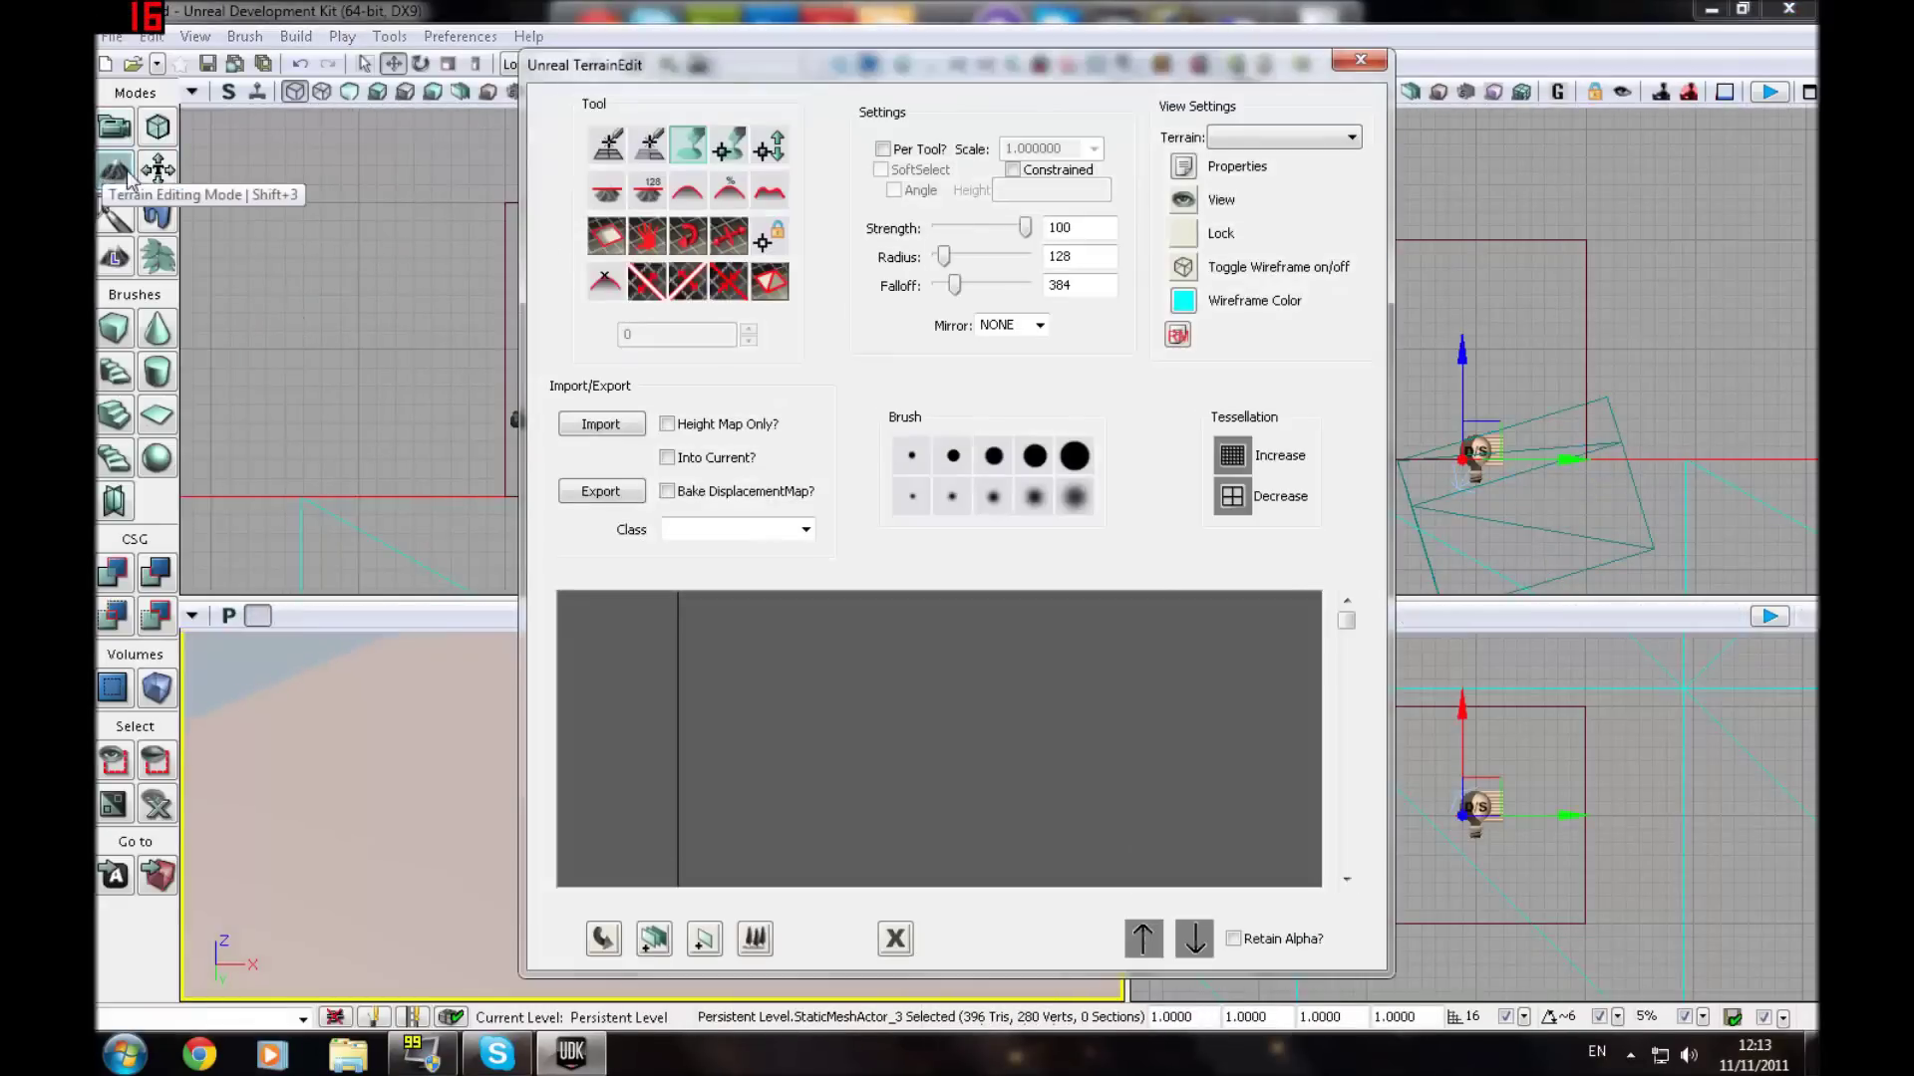
pyautogui.moveTo(349, 798); pyautogui.dragTo(423, 888)
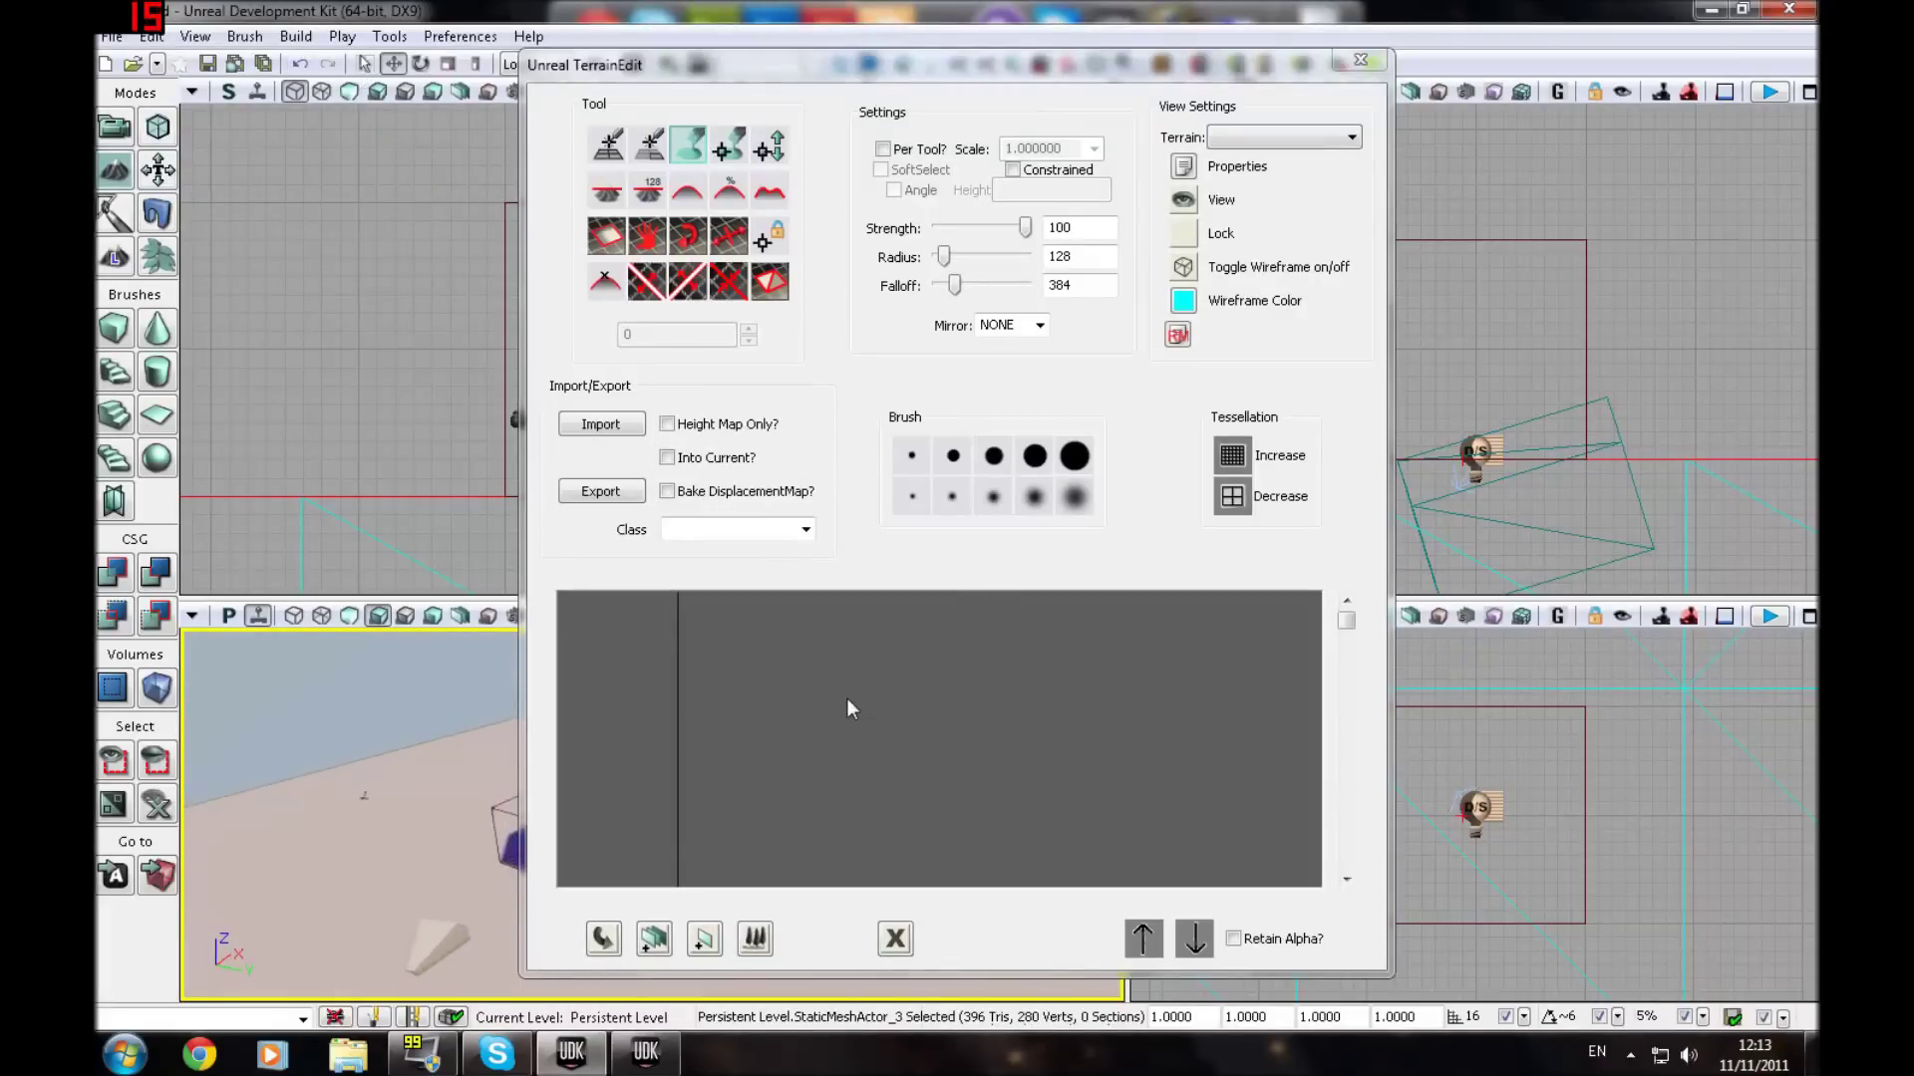
pyautogui.click(1361, 62)
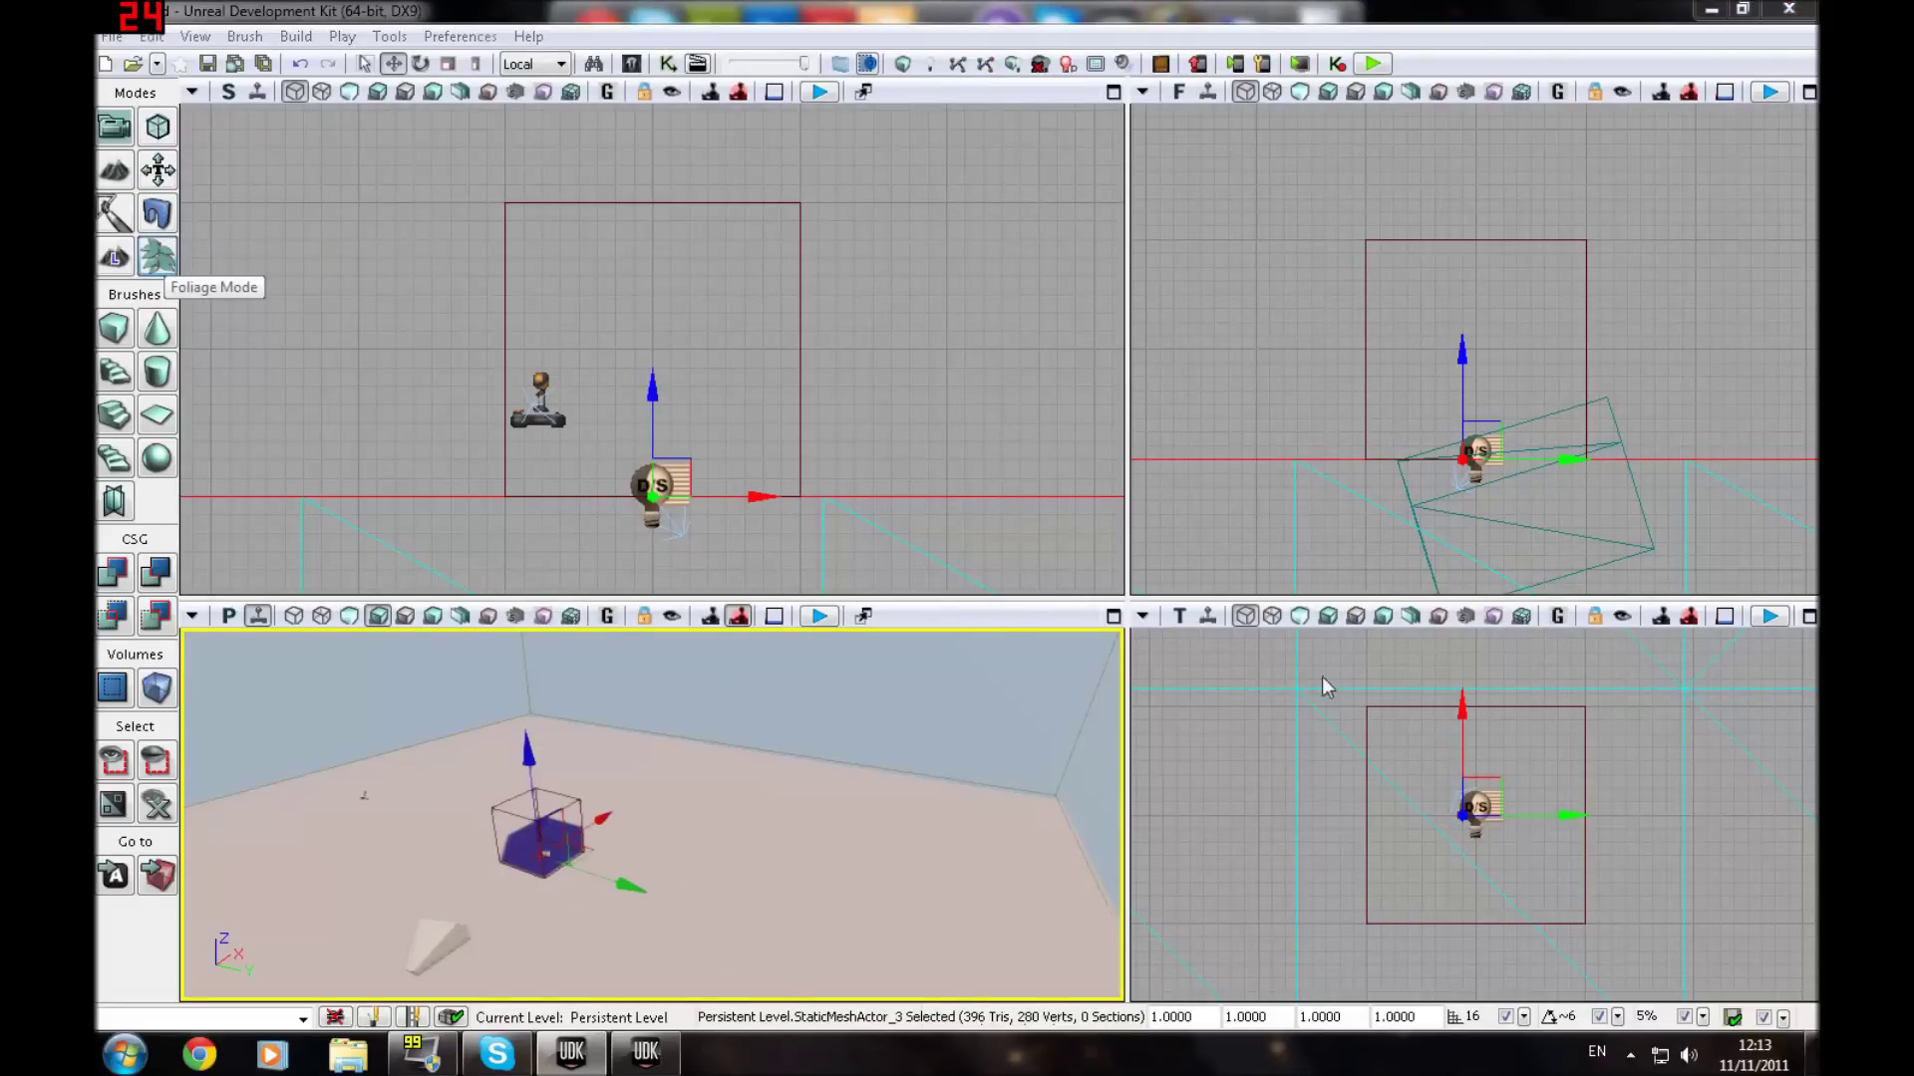
# Step: Look over the foliage mode's tools and brush settings, and return to the camera mode
pyautogui.rightClick(489, 726)
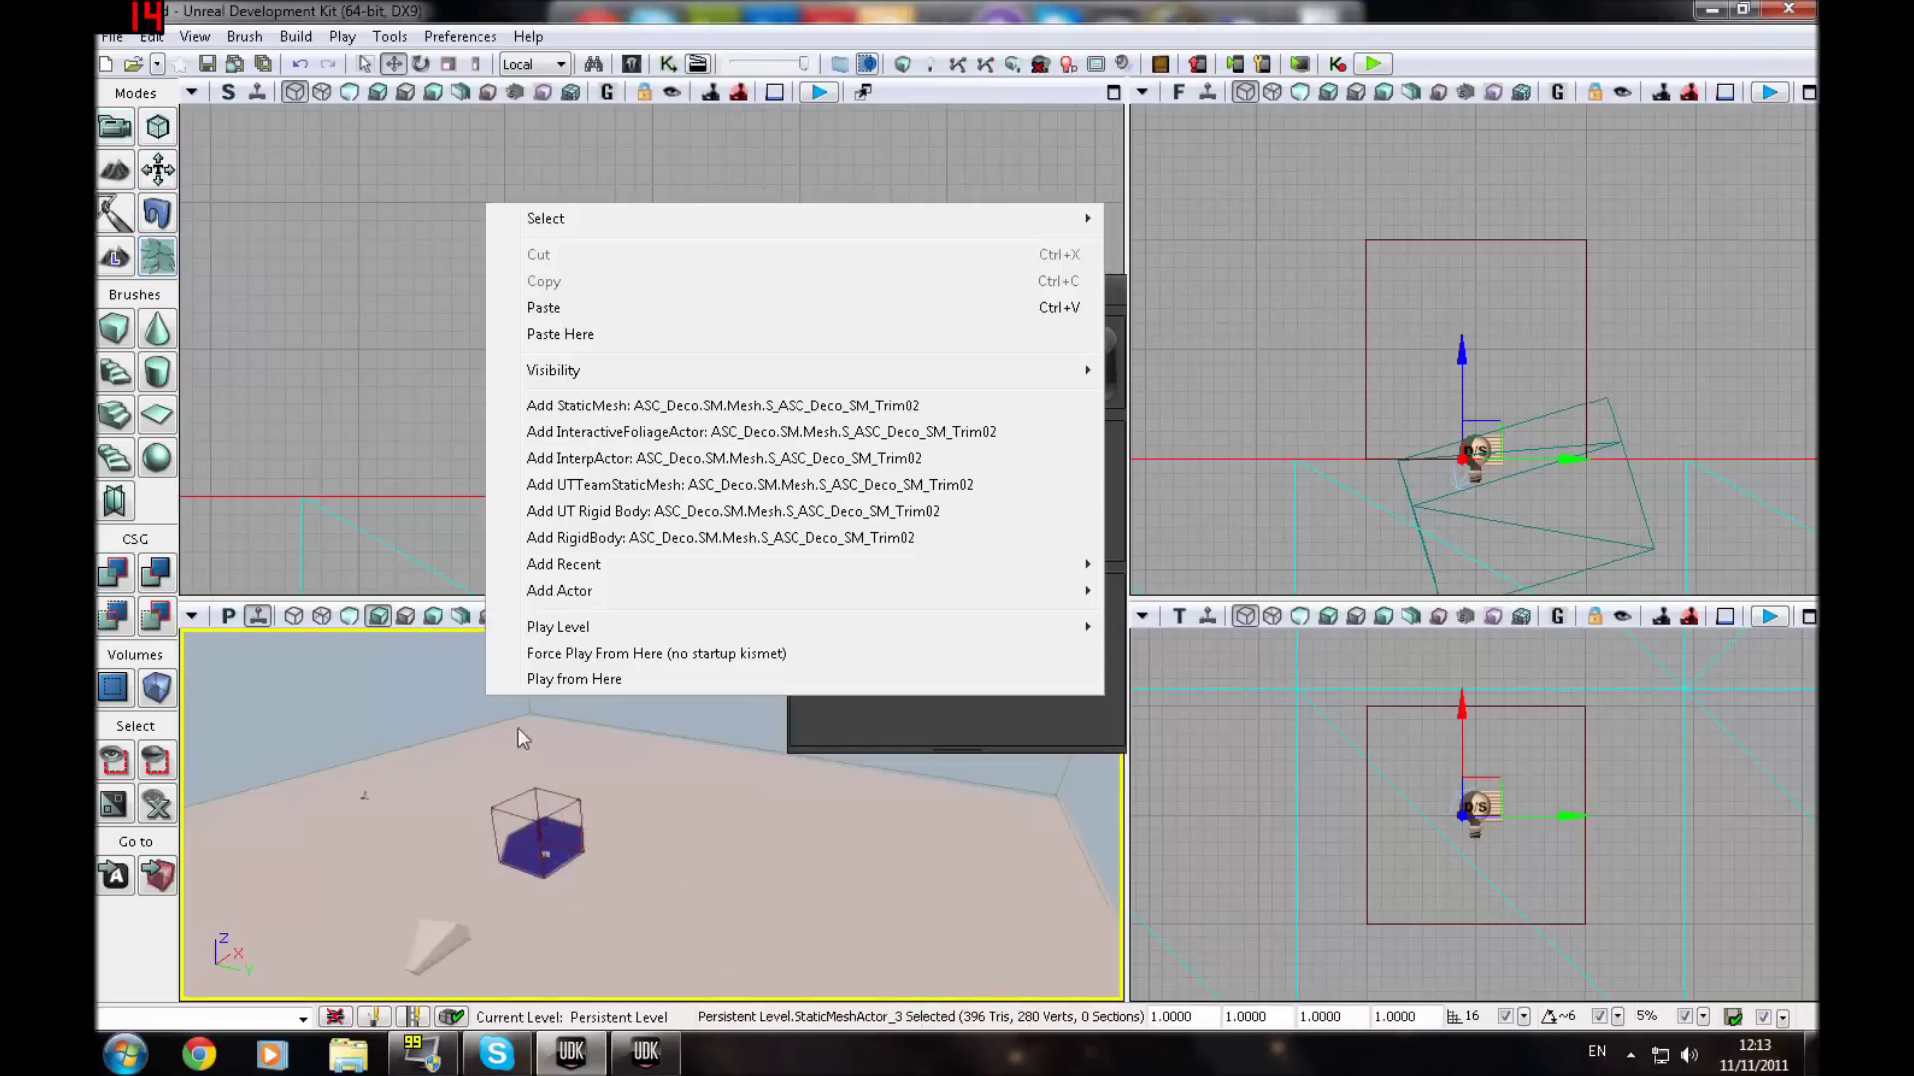
pyautogui.click(658, 734)
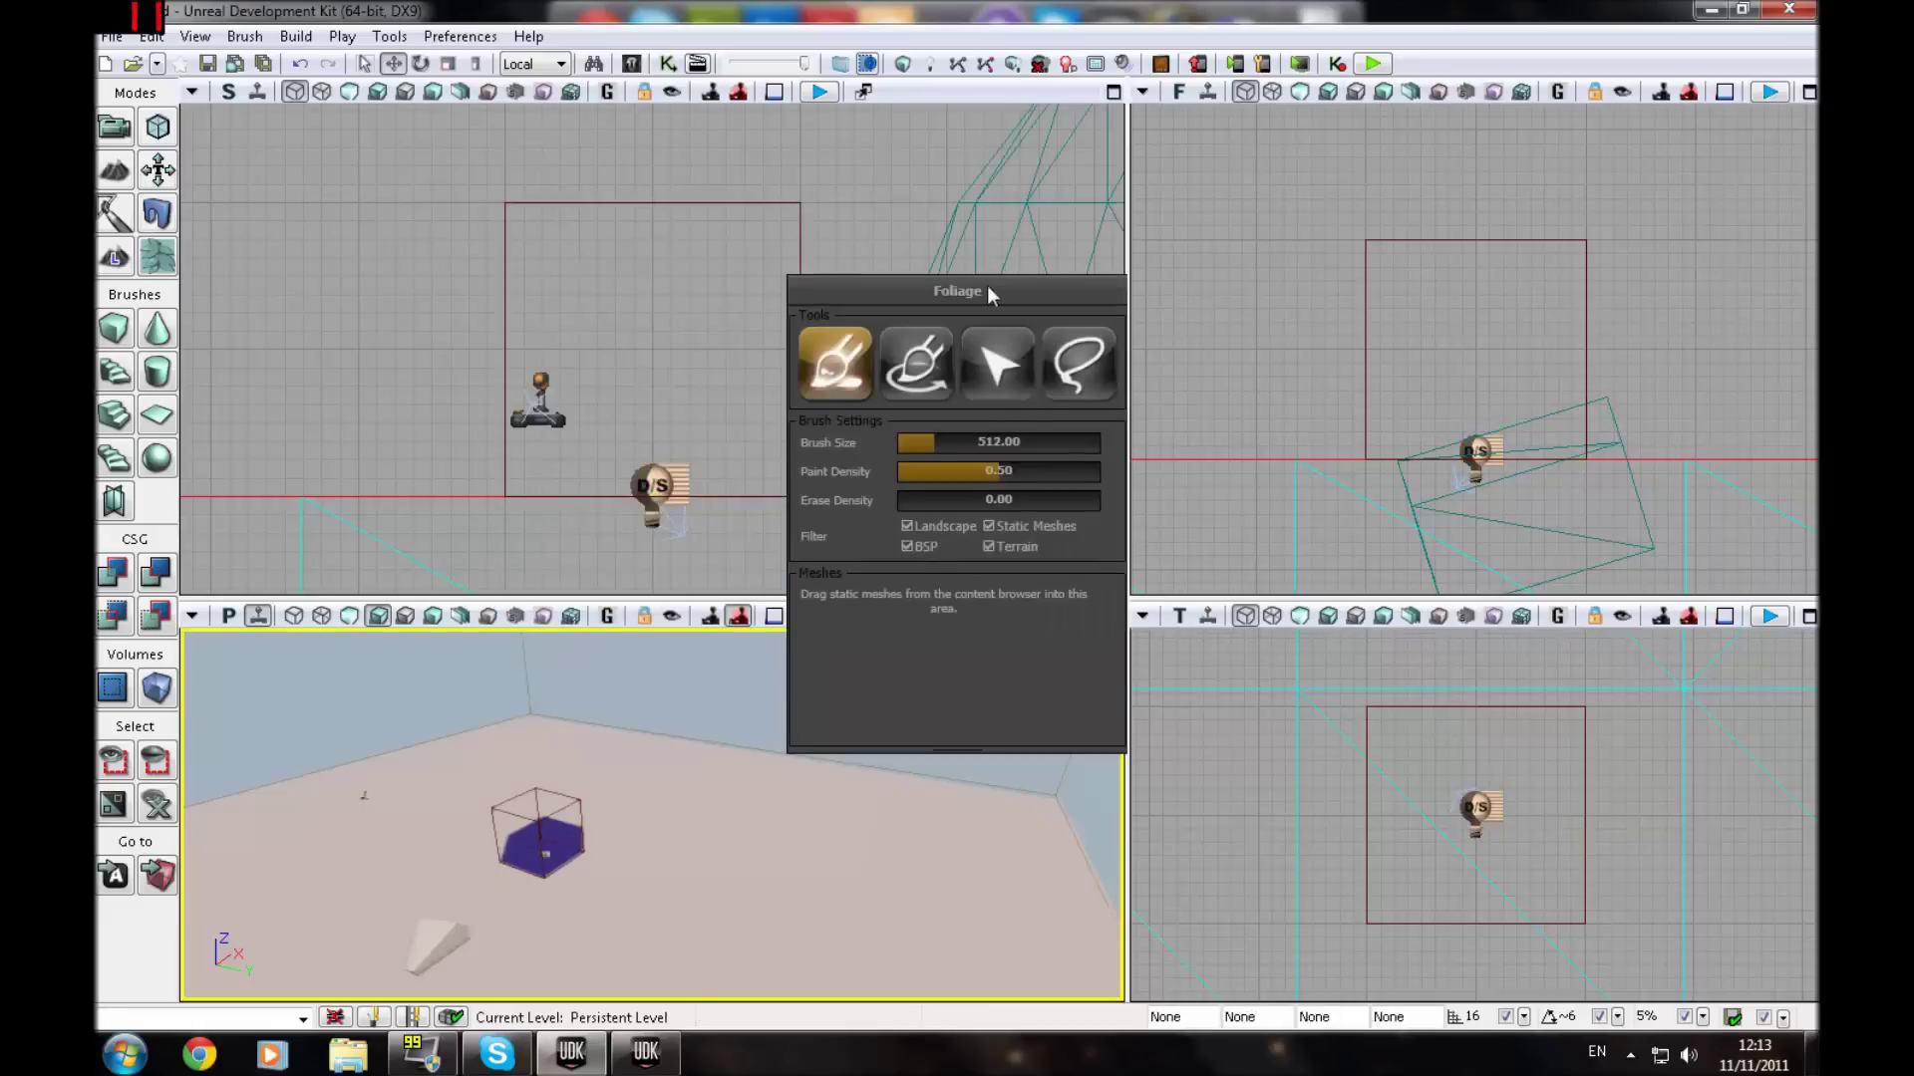
pyautogui.moveTo(976, 291); pyautogui.dragTo(845, 456)
pyautogui.click(128, 262)
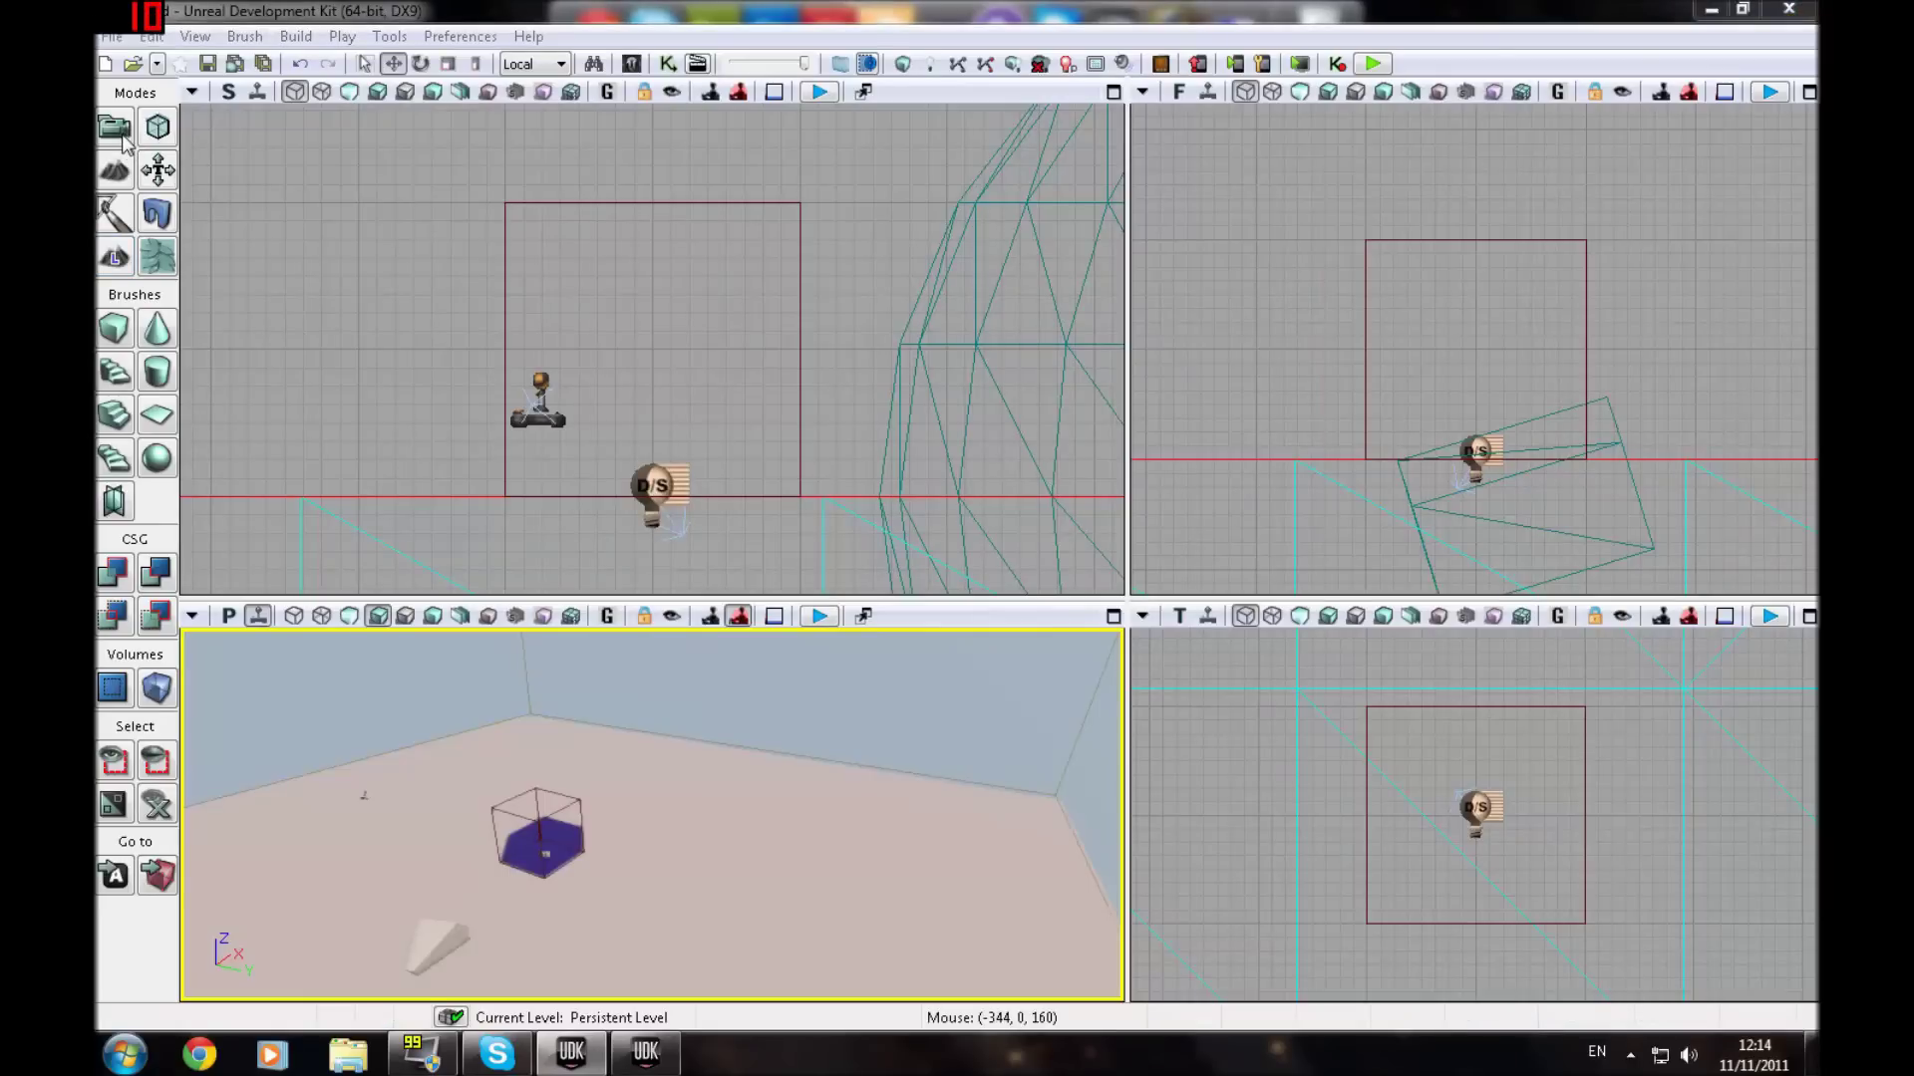
pyautogui.click(122, 136)
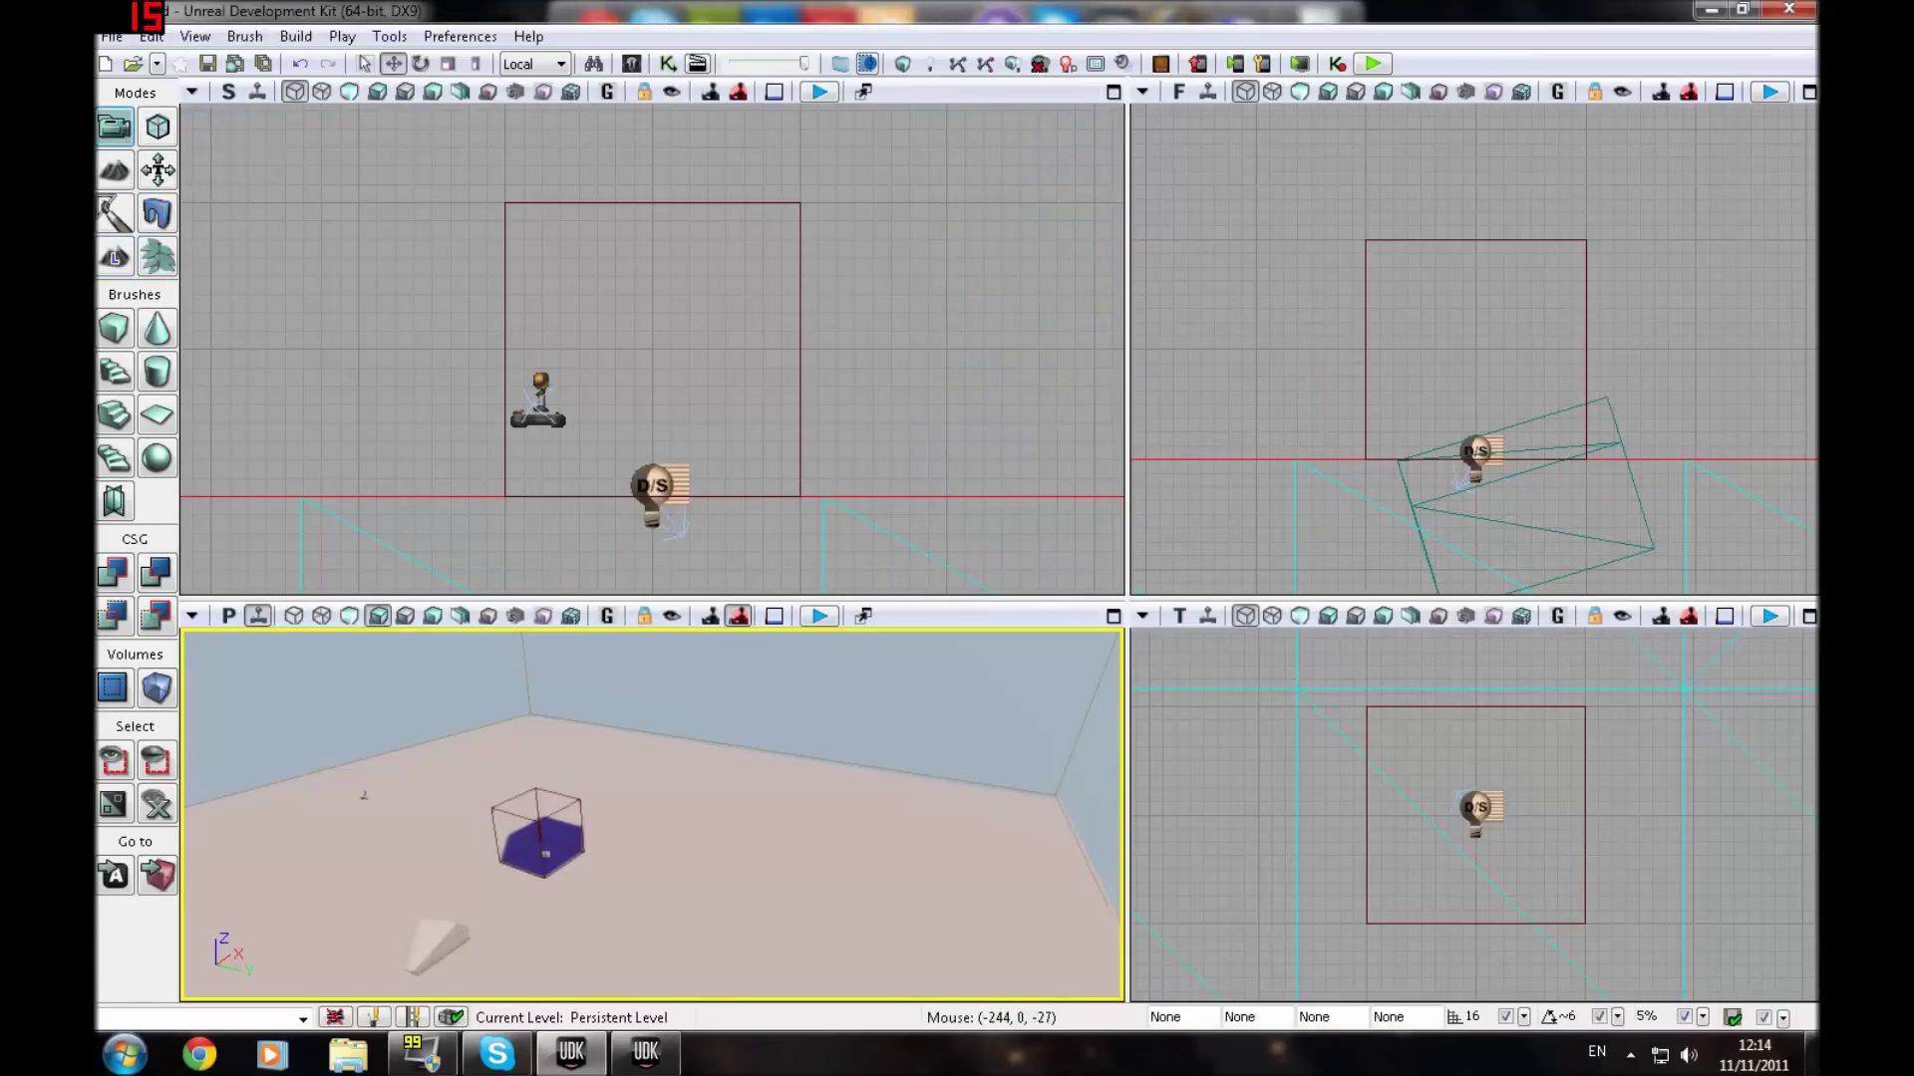
# Step: Select the builder brush cube and move it up off the floor and away from the tilted mesh
pyautogui.moveTo(559, 787)
pyautogui.mouseDown(button='right')
pyautogui.moveTo(473, 803)
pyautogui.moveTo(501, 785)
pyautogui.moveTo(640, 824)
pyautogui.moveTo(518, 816)
pyautogui.mouseUp(button='right')
pyautogui.click(653, 1066)
pyautogui.press('w')
pyautogui.click(616, 823)
pyautogui.press('w')
pyautogui.press('d')
pyautogui.moveTo(706, 718); pyautogui.dragTo(711, 678)
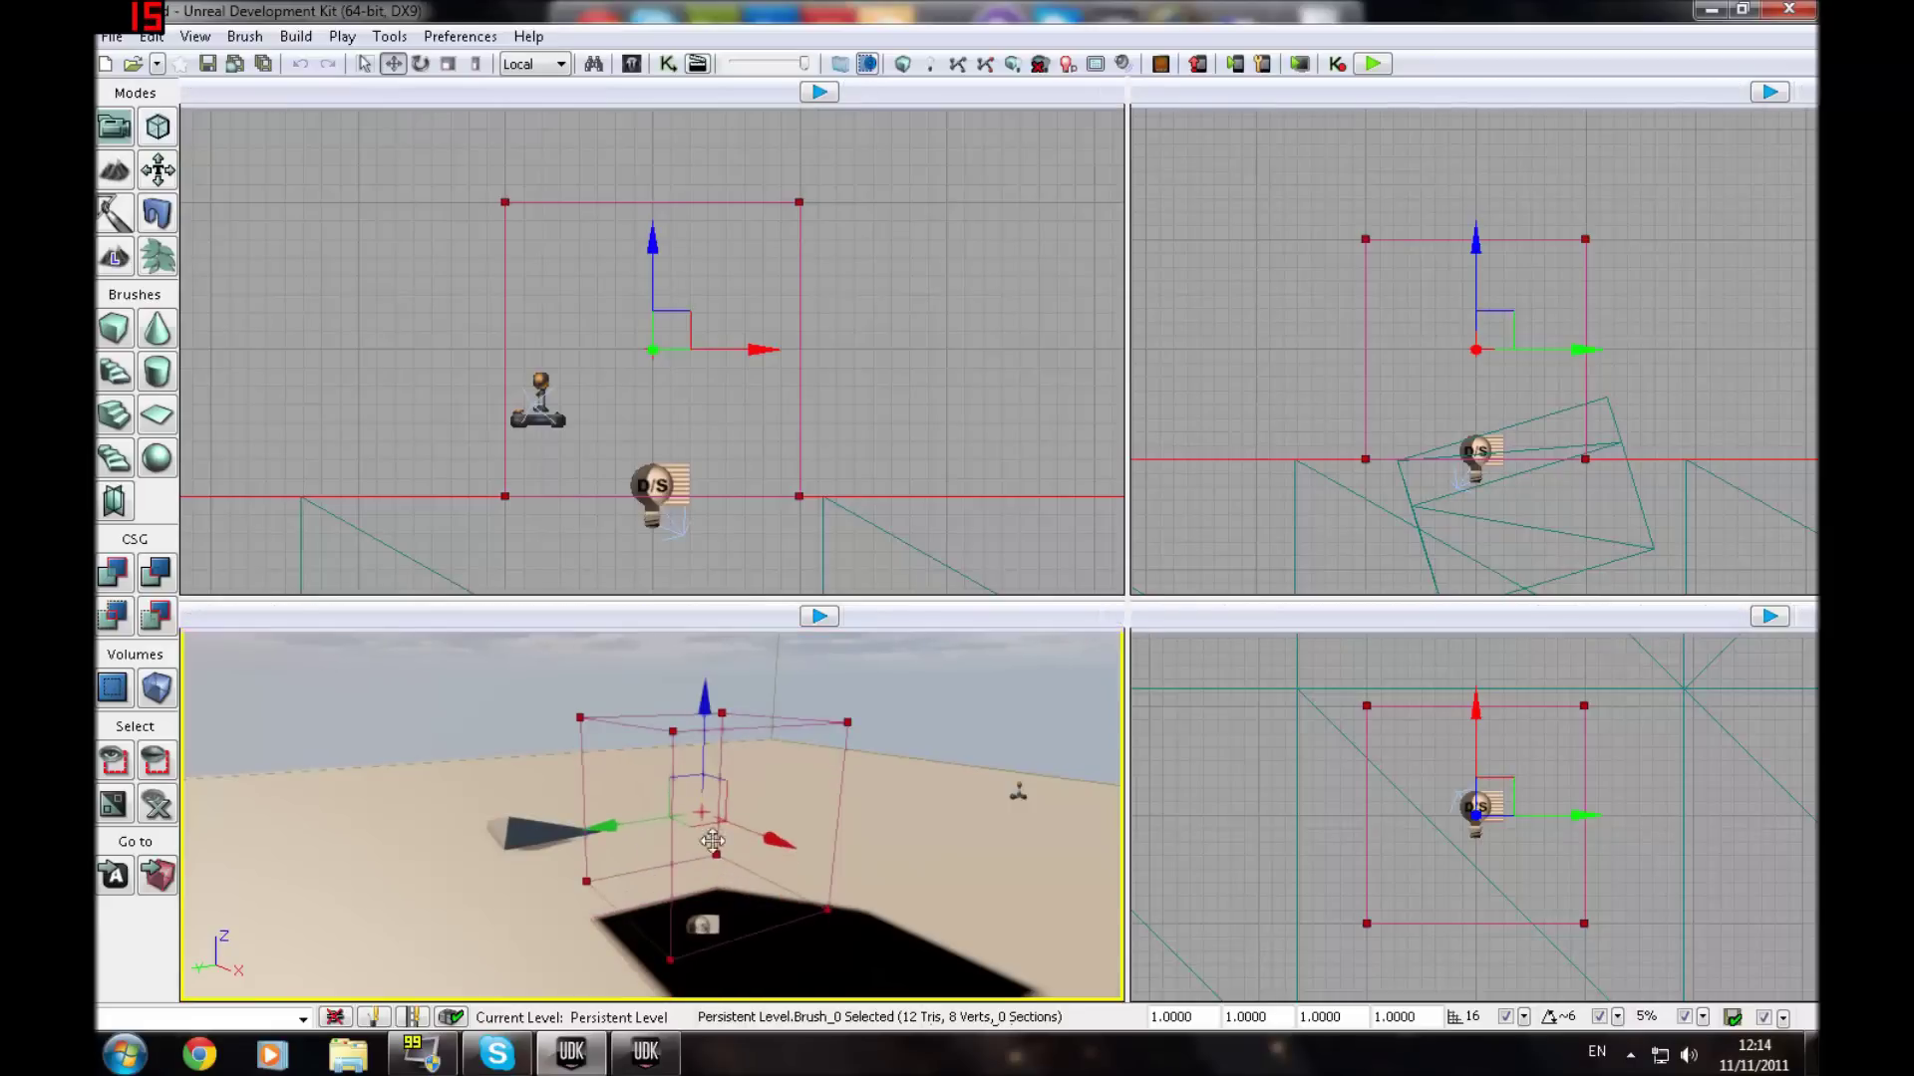
pyautogui.moveTo(615, 820); pyautogui.dragTo(427, 878)
pyautogui.press('a')
pyautogui.moveTo(671, 714); pyautogui.dragTo(778, 775, button='right')
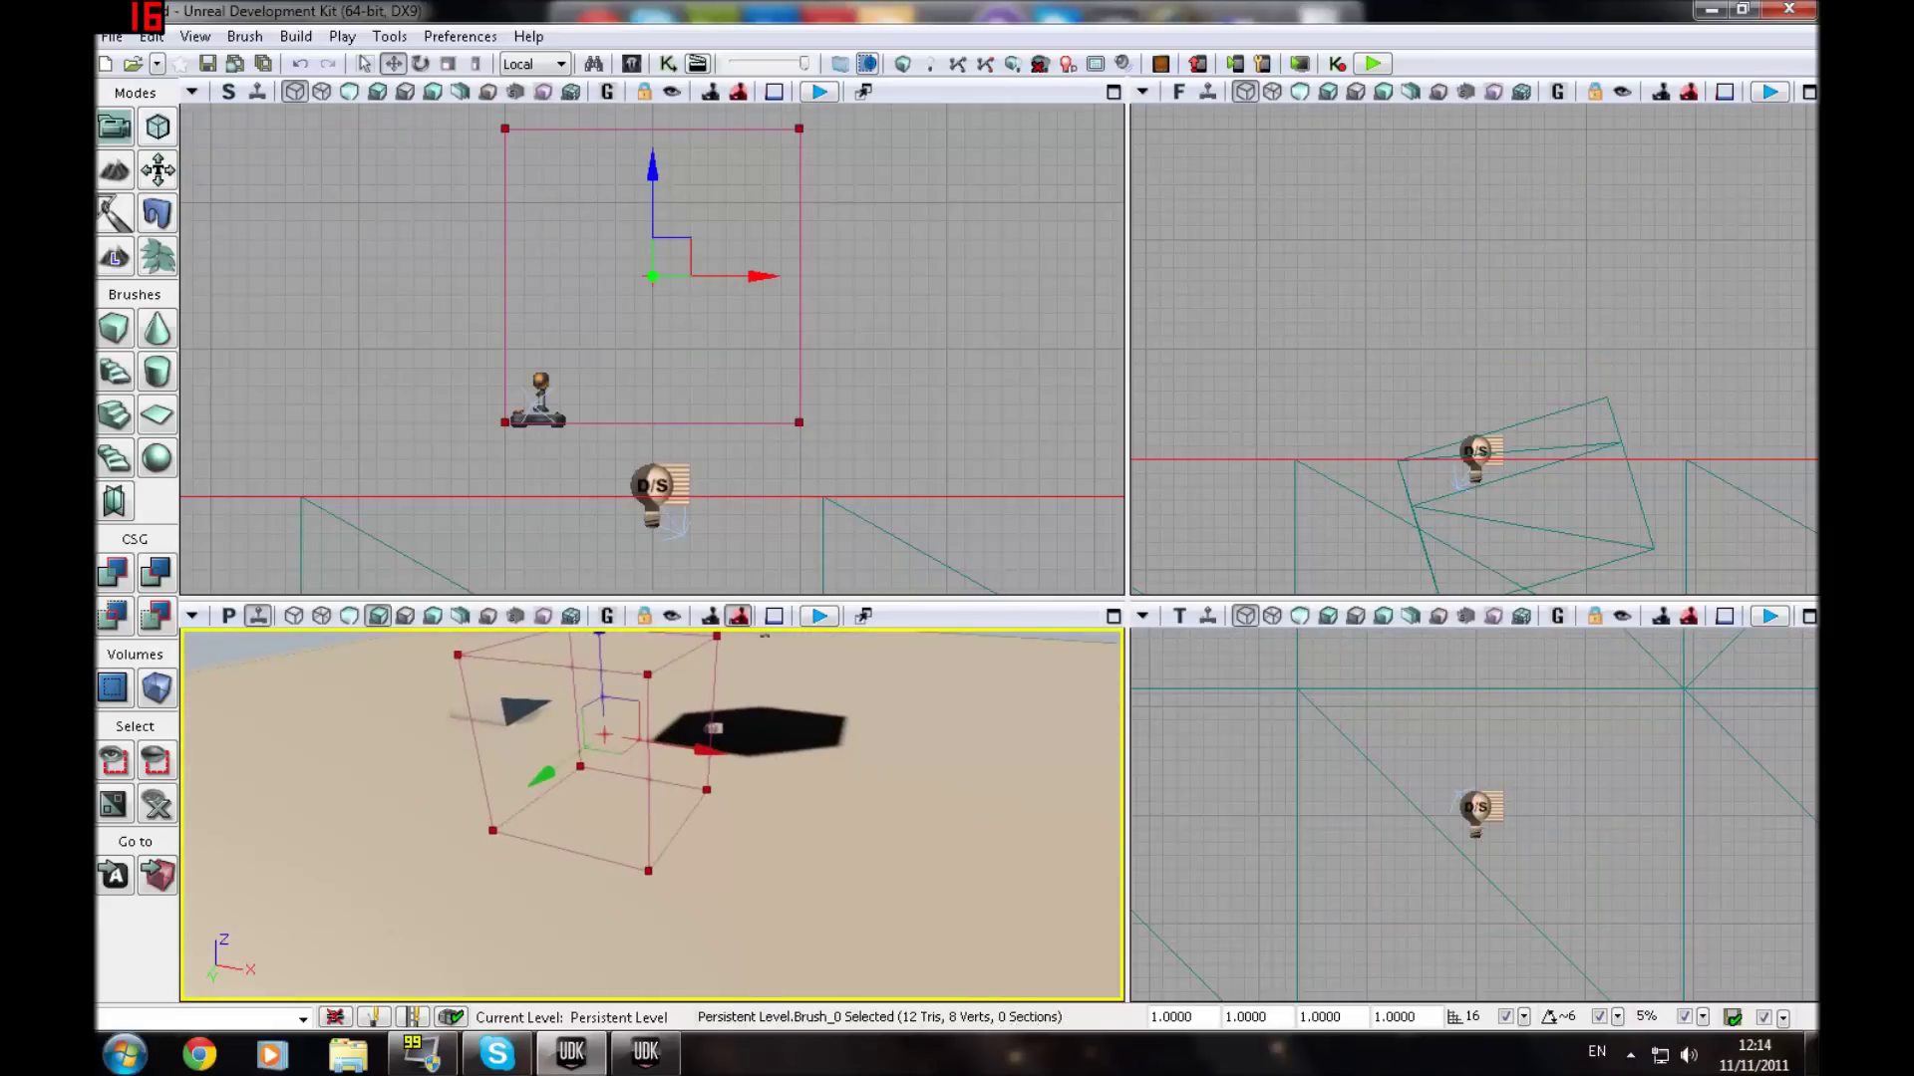
# Step: Add the cube brush as CSG geometry, and change the builder brush to a cone and add it as well
pyautogui.click(124, 585)
pyautogui.click(157, 329)
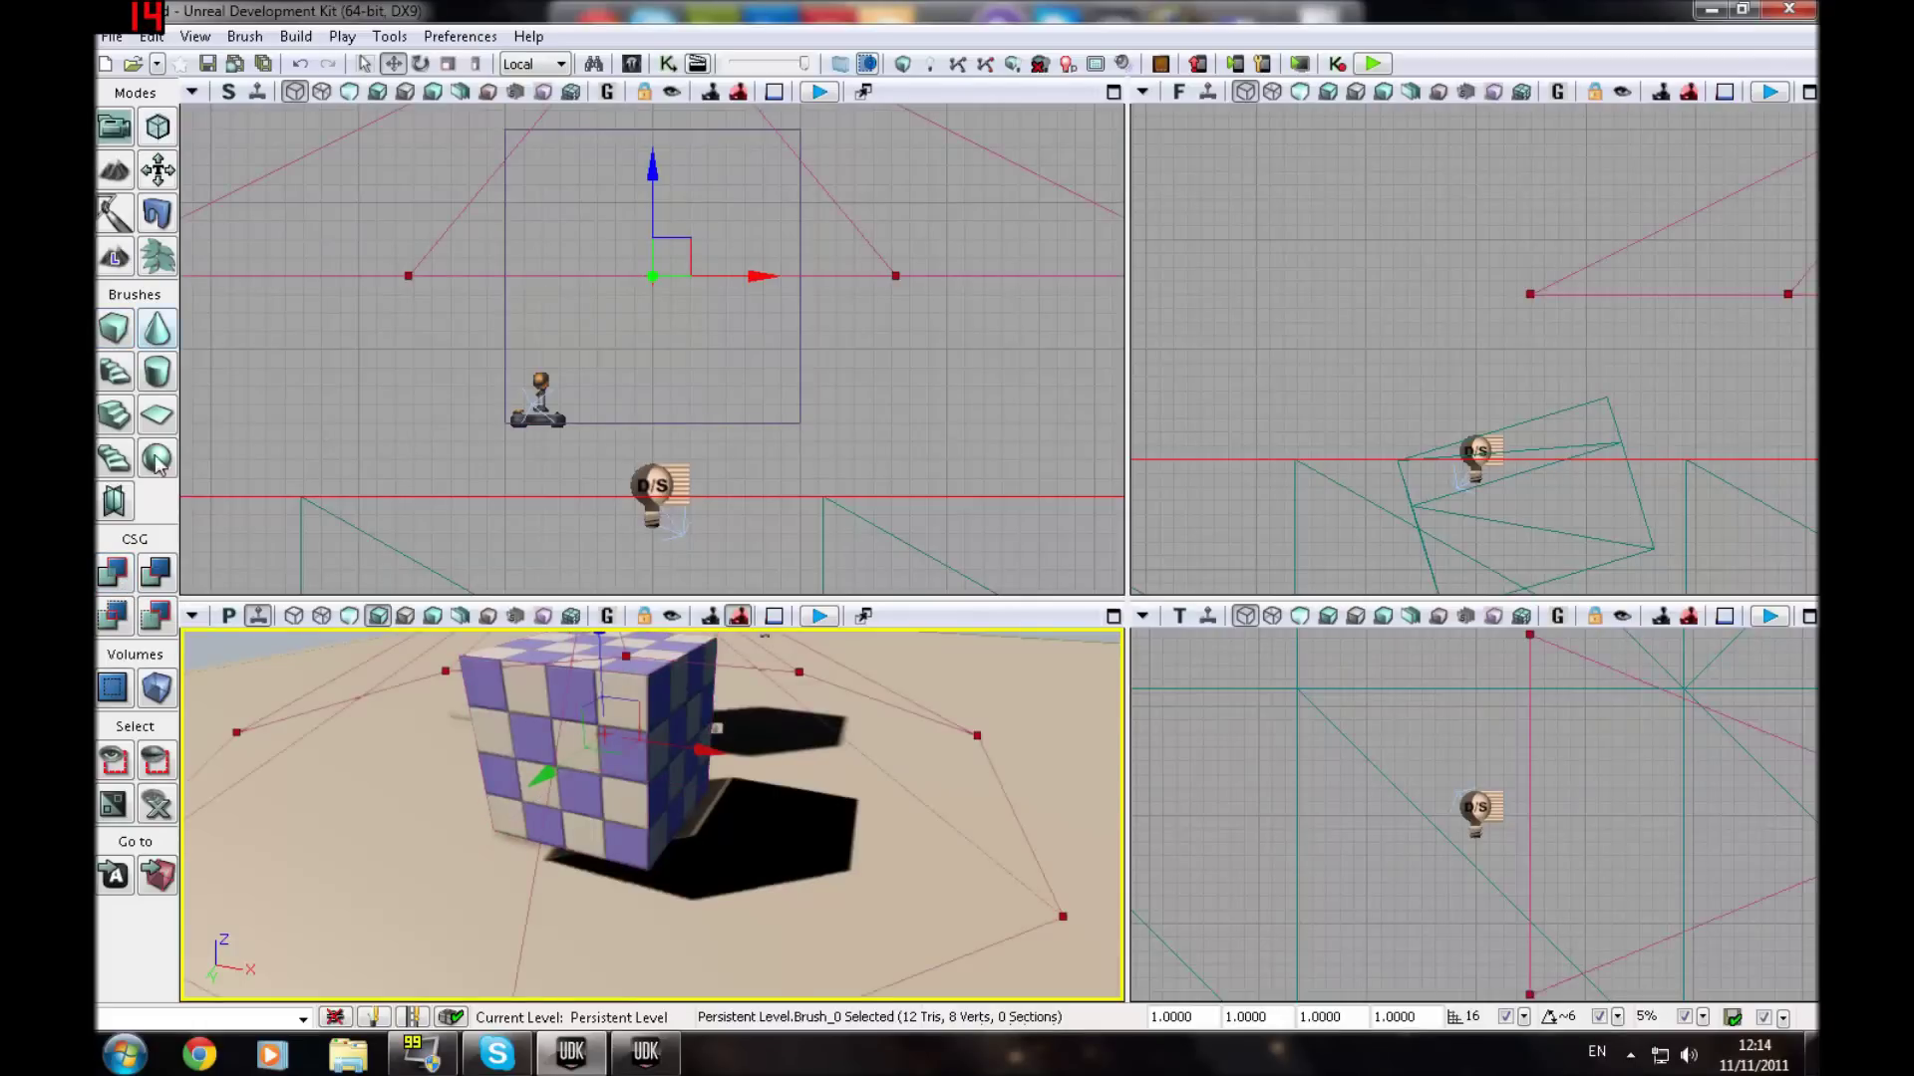
pyautogui.click(114, 580)
pyautogui.press('s')
pyautogui.moveTo(319, 666); pyautogui.dragTo(244, 642, button='right')
# Step: Change the builder brush to a curved staircase, move it out beside the cone and add it as CSG geometry
pyautogui.click(119, 374)
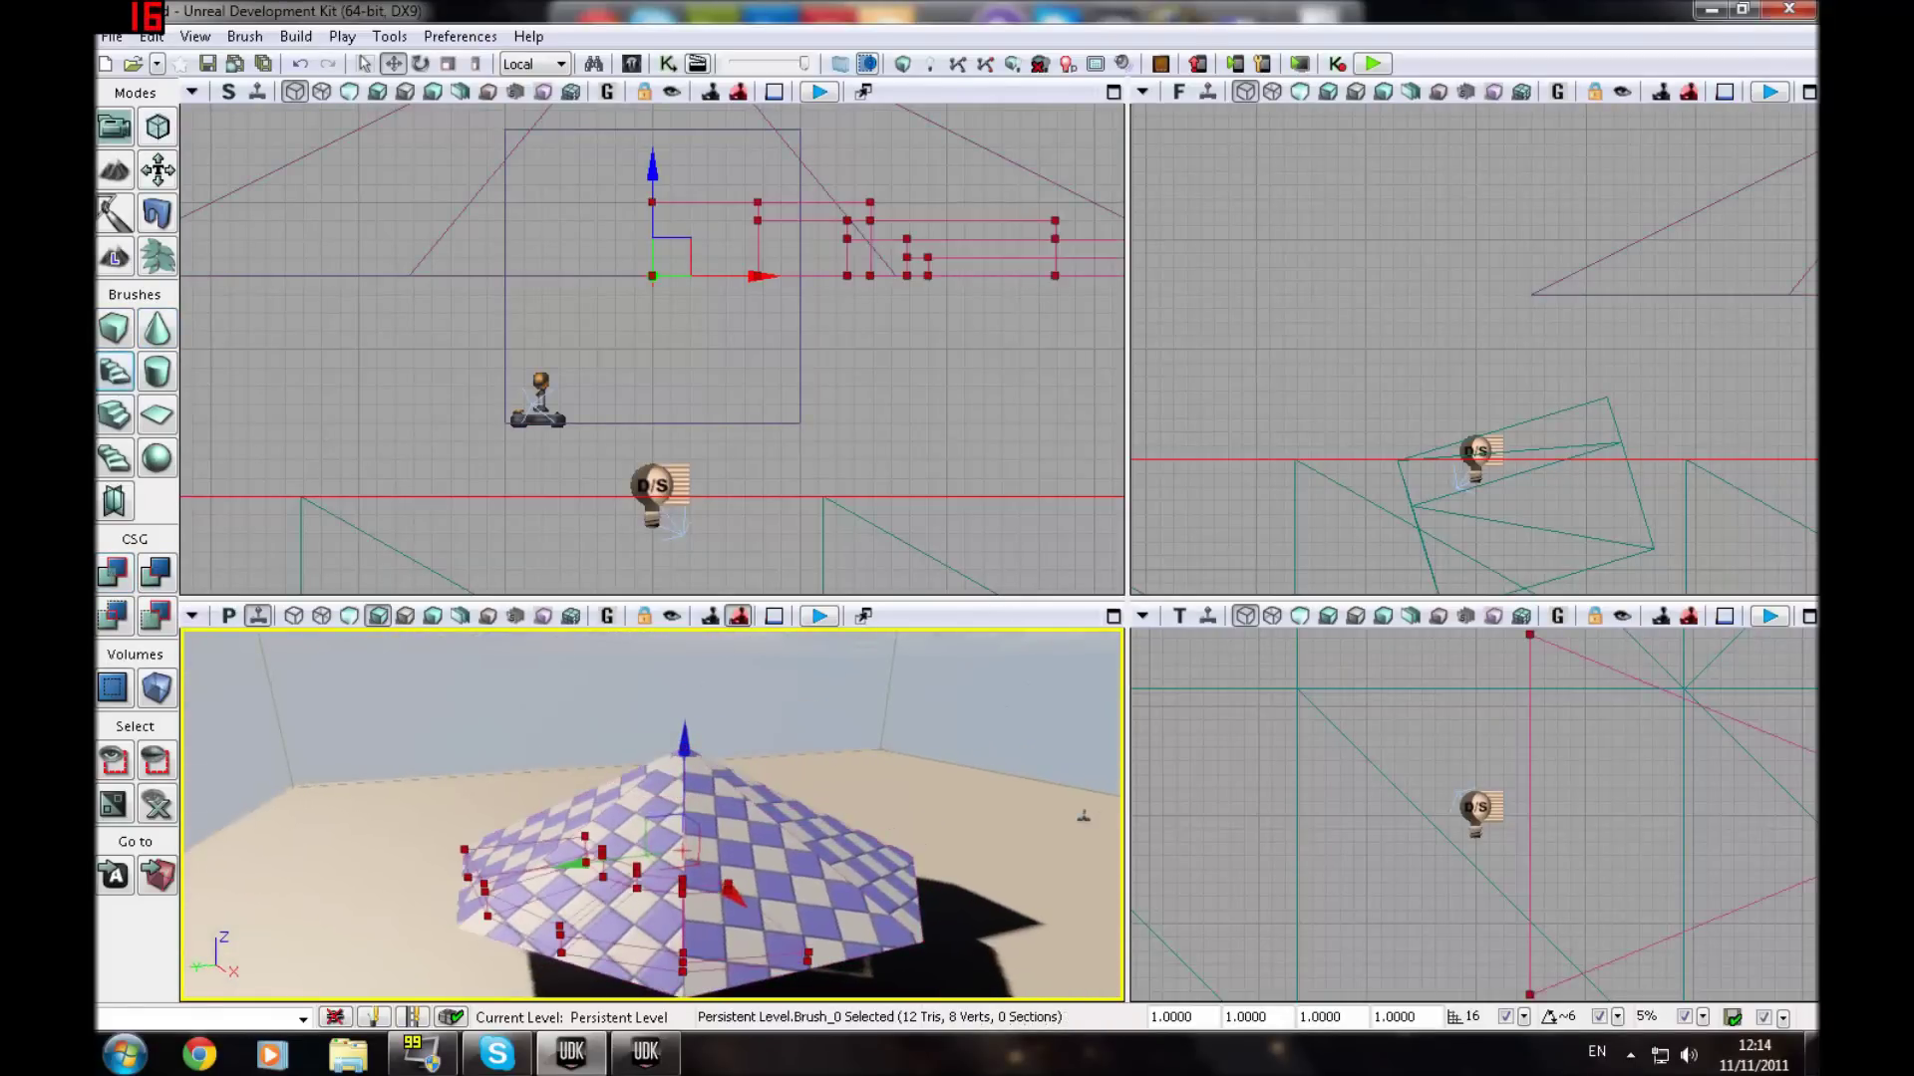
pyautogui.moveTo(596, 880); pyautogui.dragTo(539, 882)
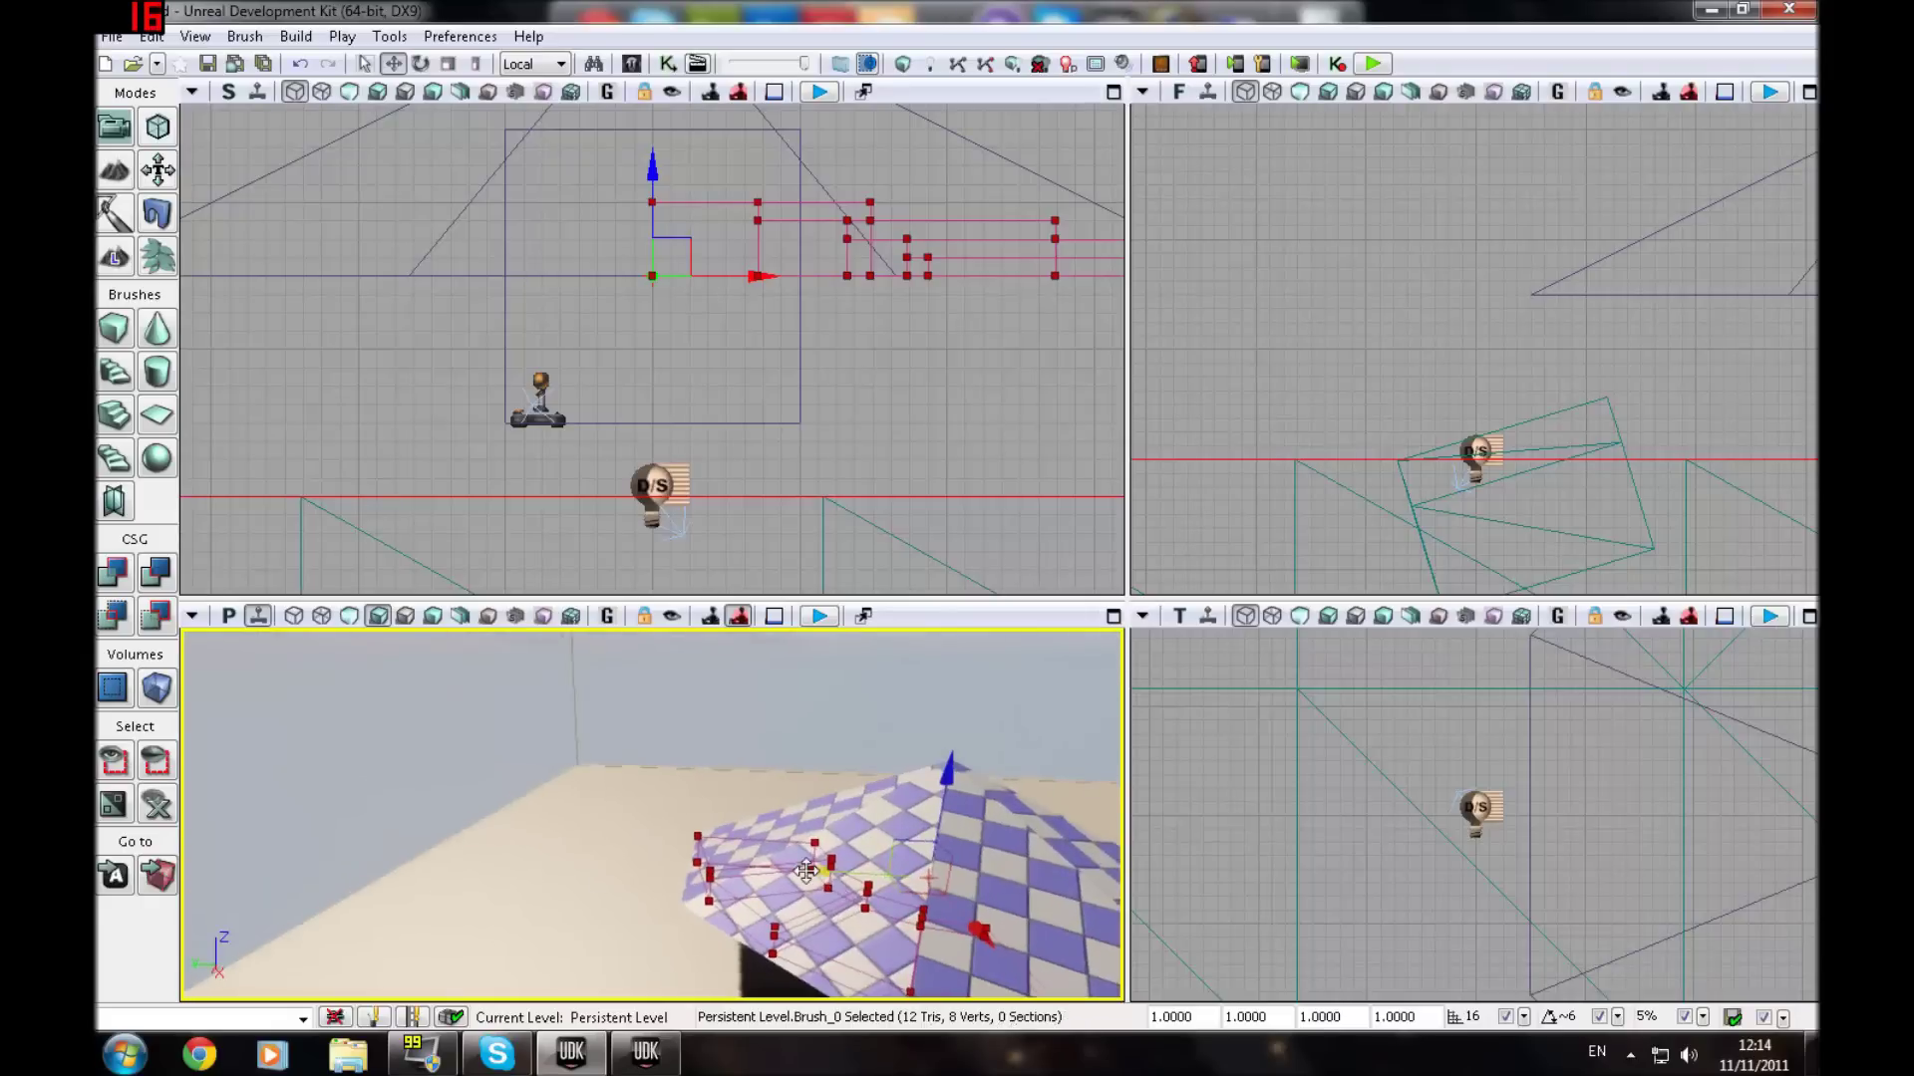
pyautogui.moveTo(805, 872)
pyautogui.mouseDown()
pyautogui.moveTo(707, 871)
pyautogui.moveTo(819, 877)
pyautogui.mouseUp()
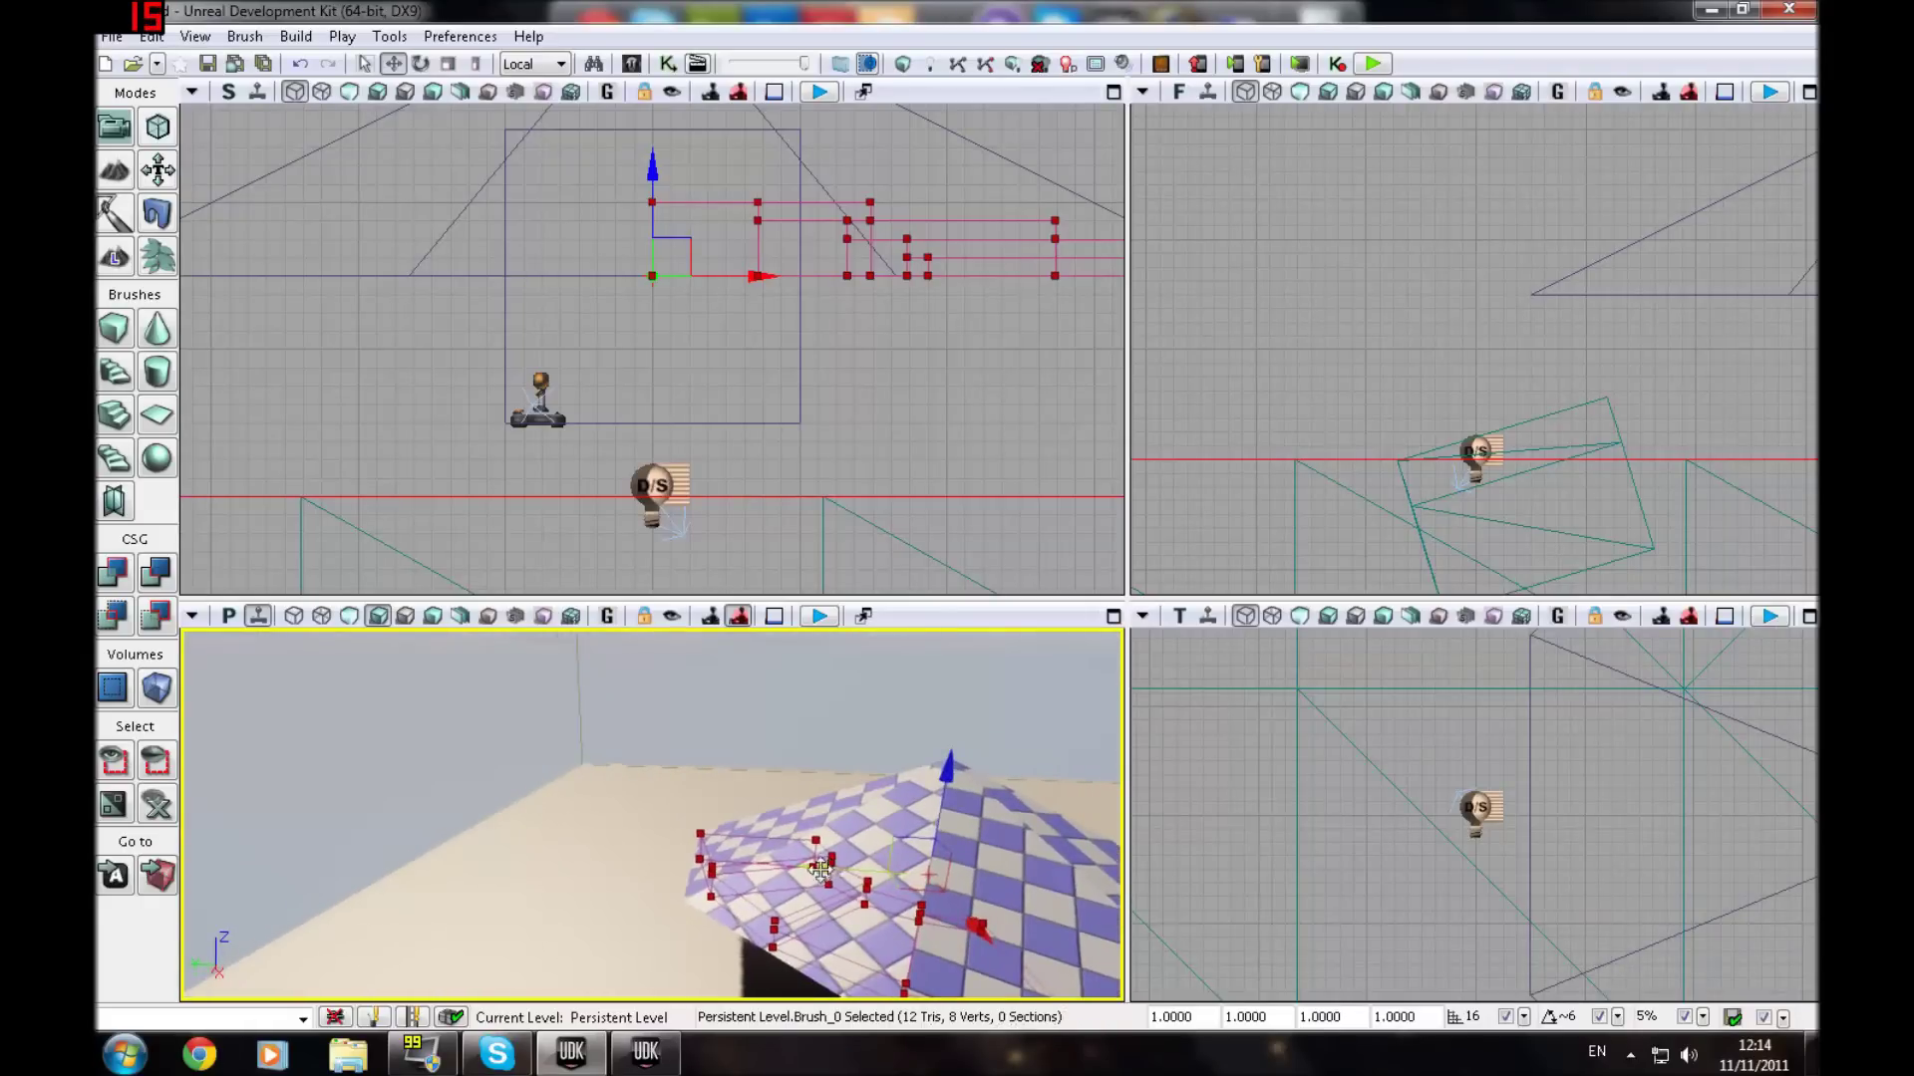
pyautogui.click(114, 413)
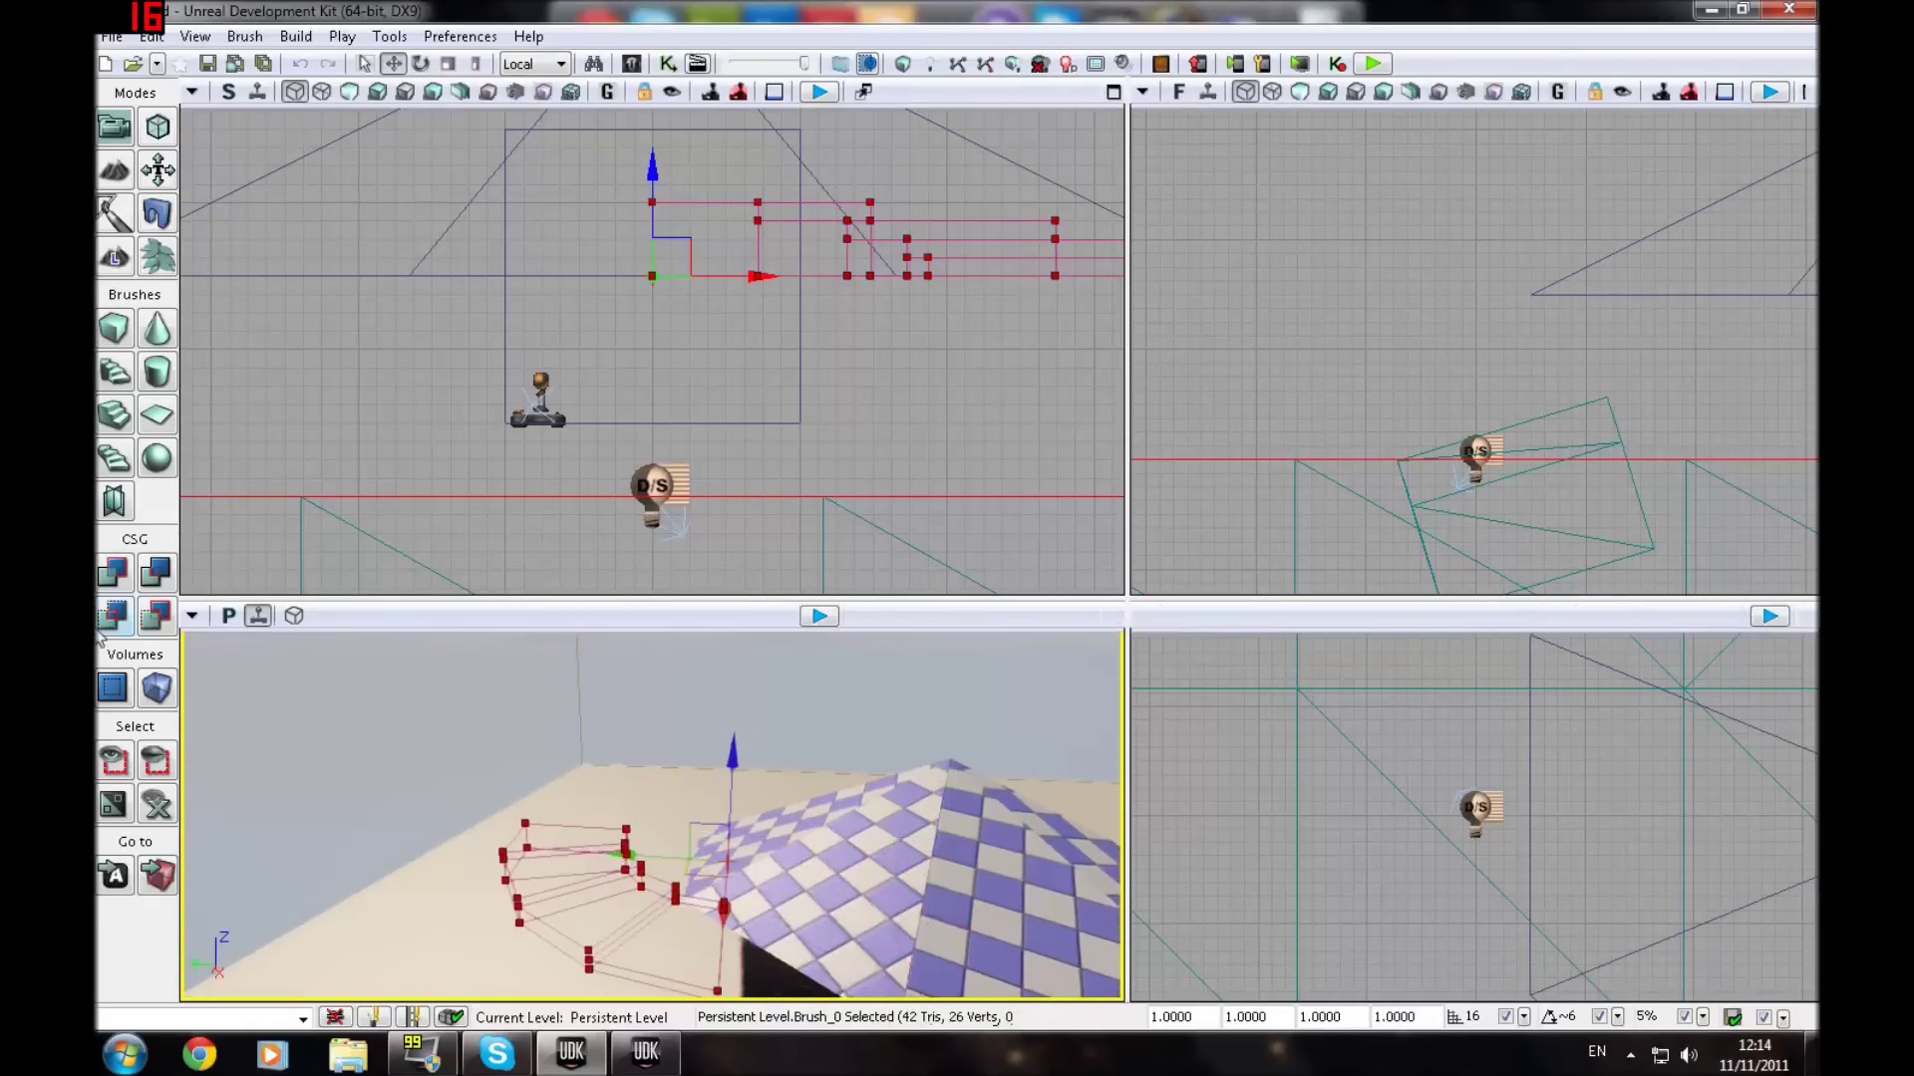
pyautogui.click(116, 584)
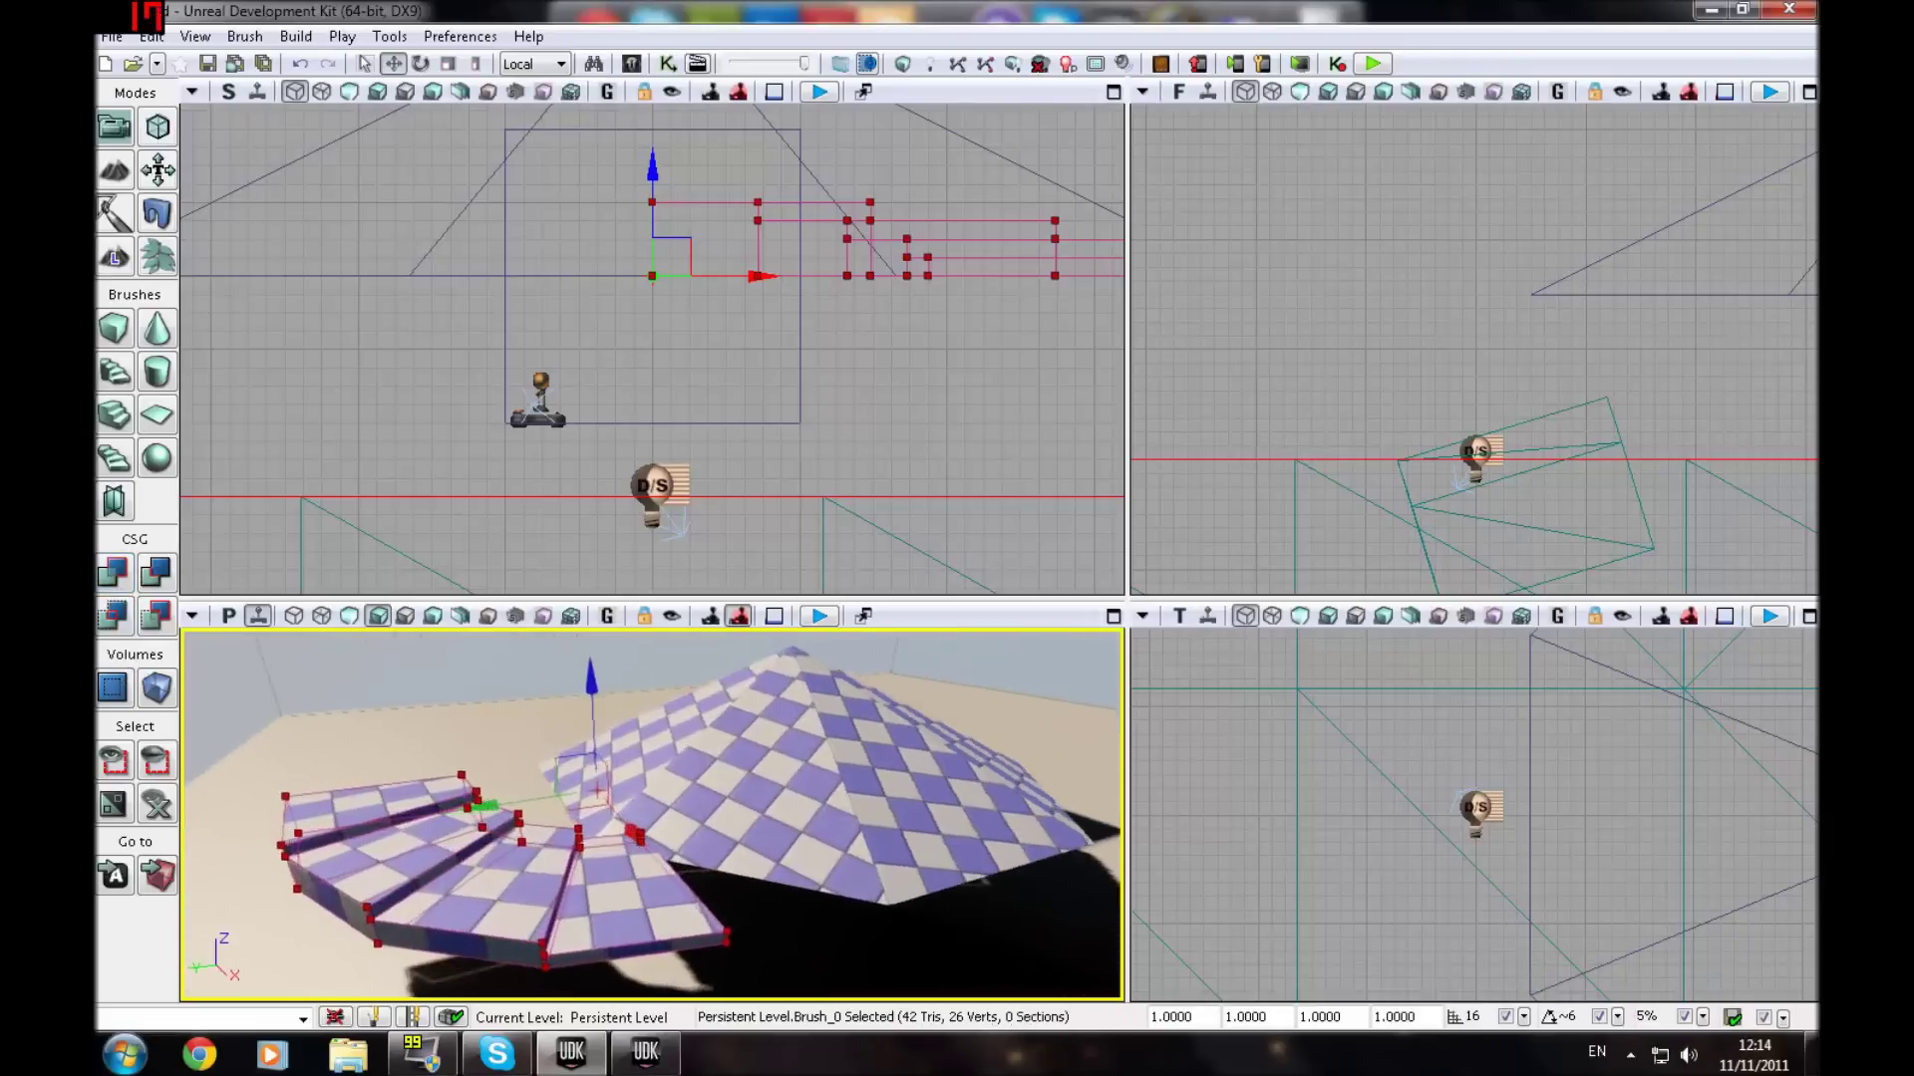
# Step: View the Add Special brush options without adding anything, and open the list of volume types, answering the shader recompile prompts
pyautogui.click(114, 700)
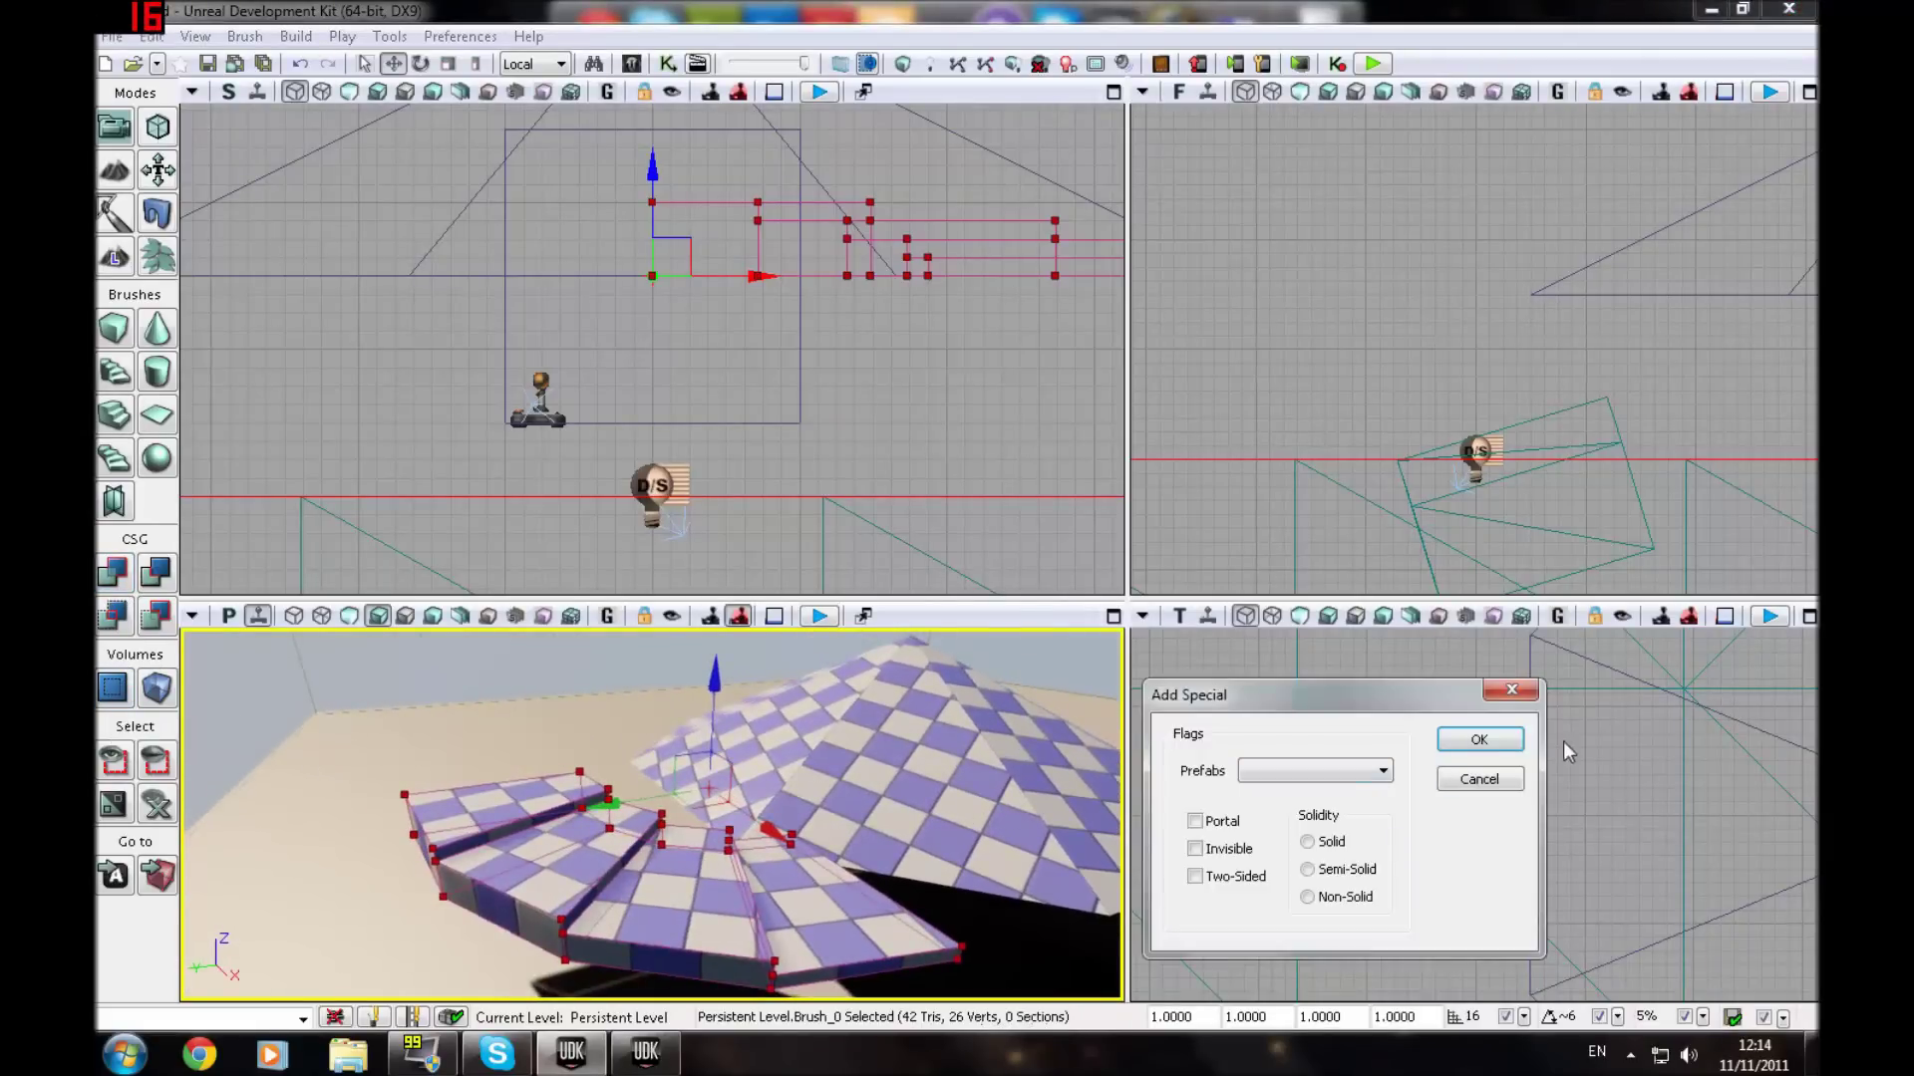
pyautogui.click(1476, 781)
pyautogui.click(152, 700)
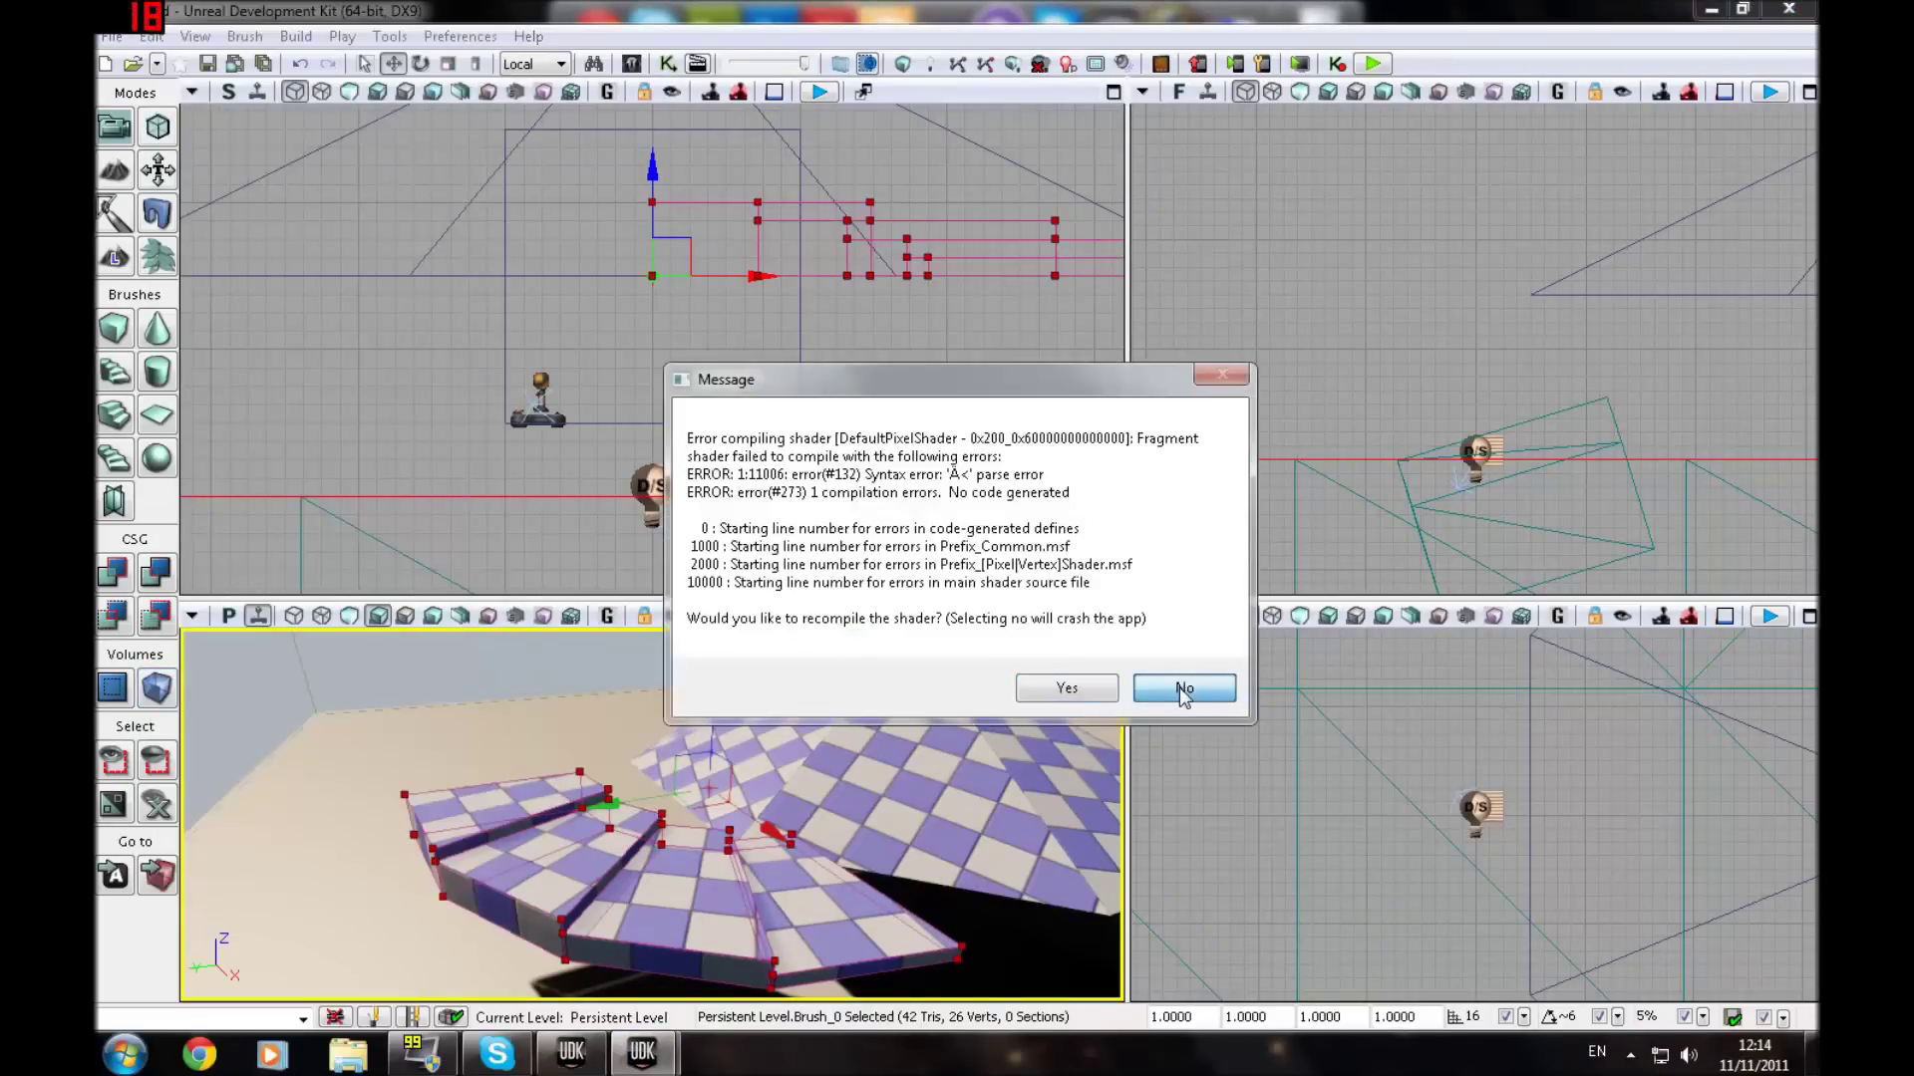
pyautogui.click(1108, 689)
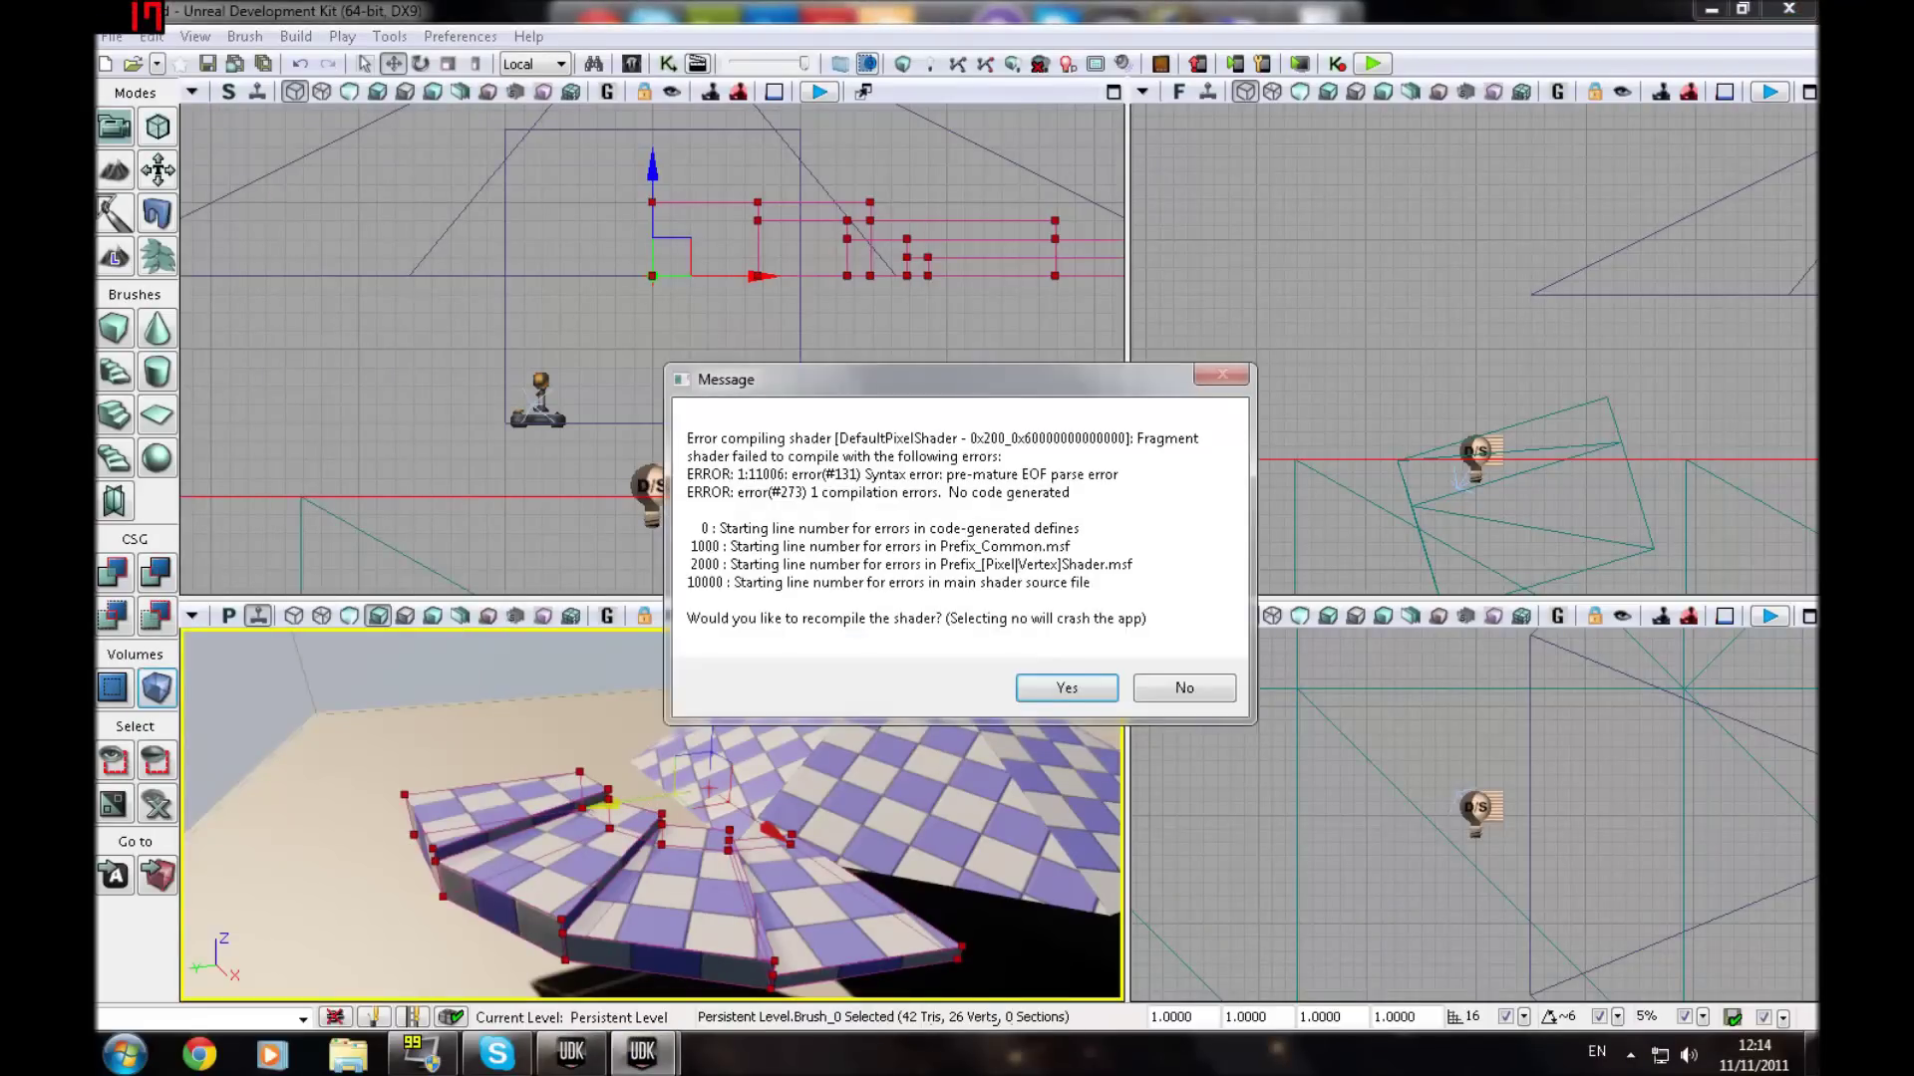
pyautogui.click(1151, 694)
pyautogui.click(1017, 670)
pyautogui.moveTo(1017, 670)
pyautogui.mouseDown(button='right')
pyautogui.moveTo(1119, 666)
pyautogui.moveTo(1032, 688)
pyautogui.mouseUp(button='right')
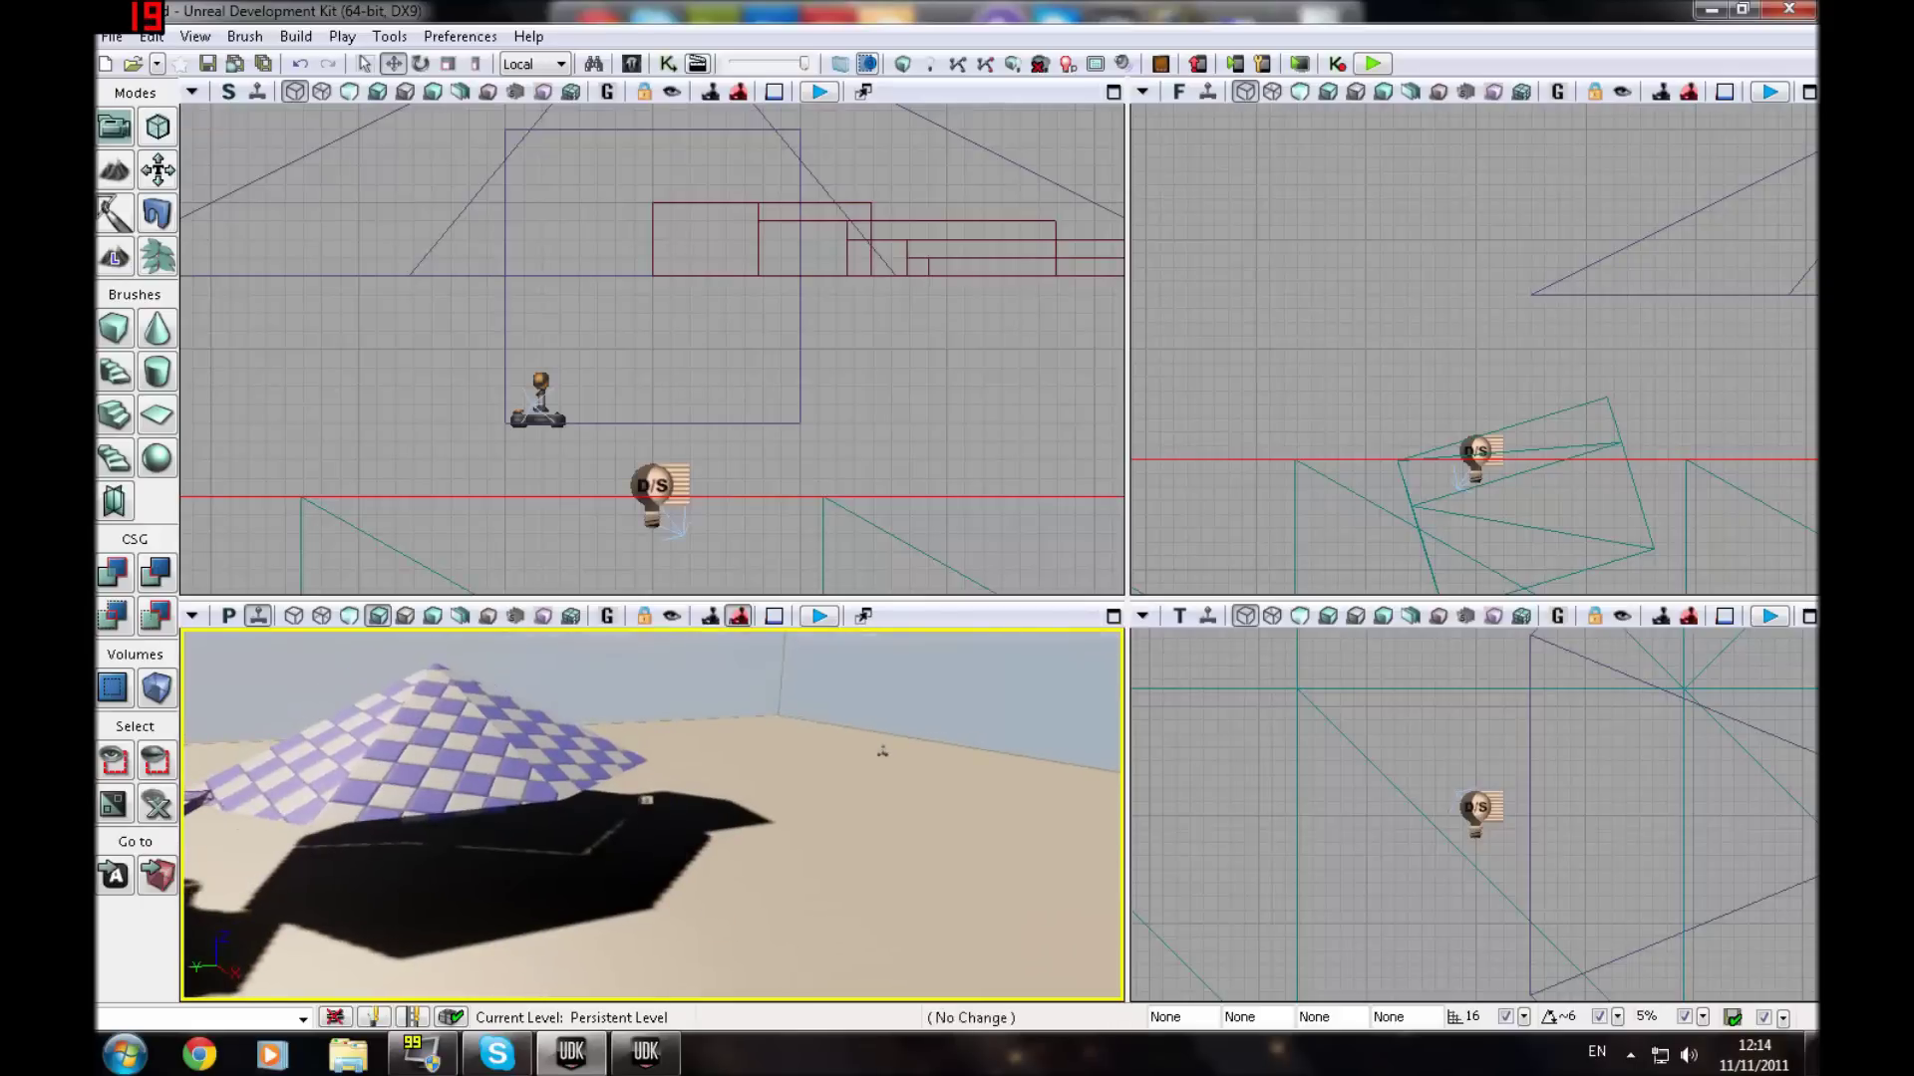
pyautogui.click(1017, 678)
pyautogui.click(168, 694)
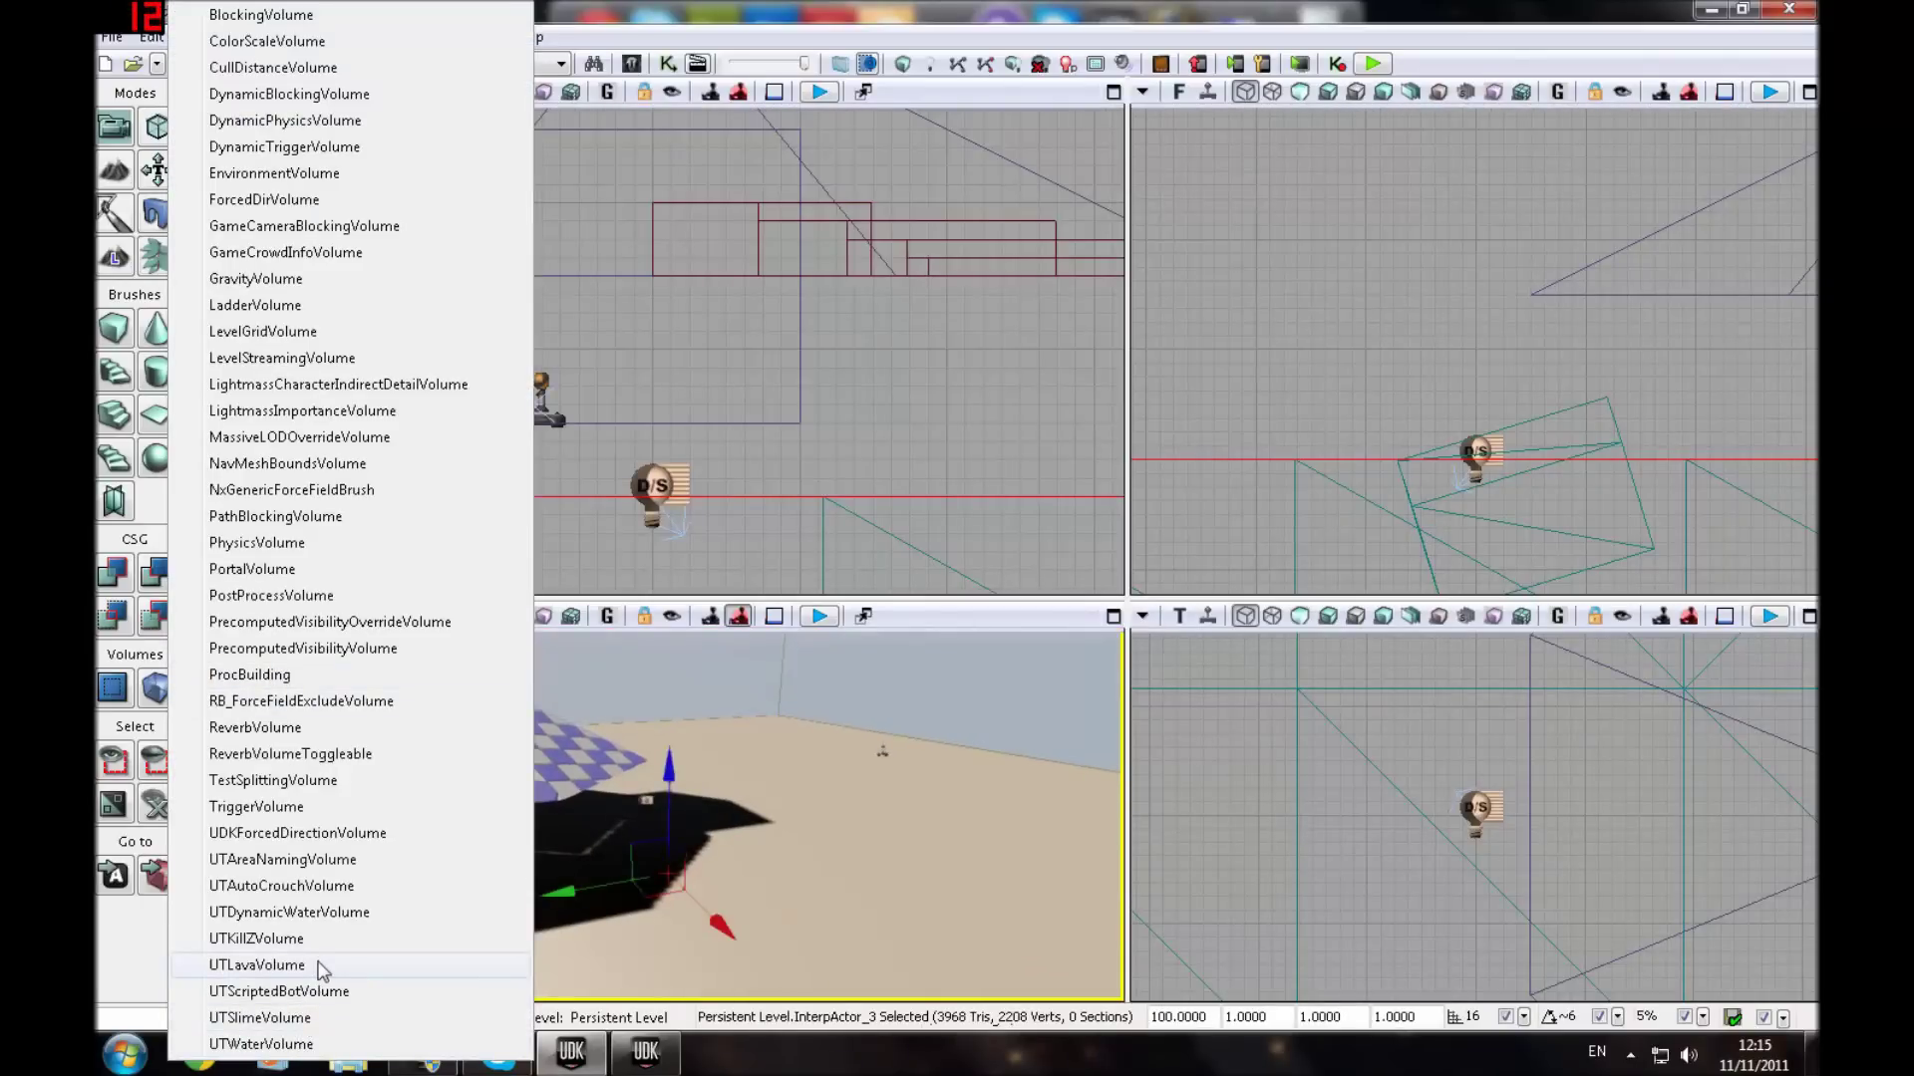
# Step: Save the new map as DM-CockArena in the Maps folder
pyautogui.moveTo(792, 756); pyautogui.dragTo(638, 743, button='right')
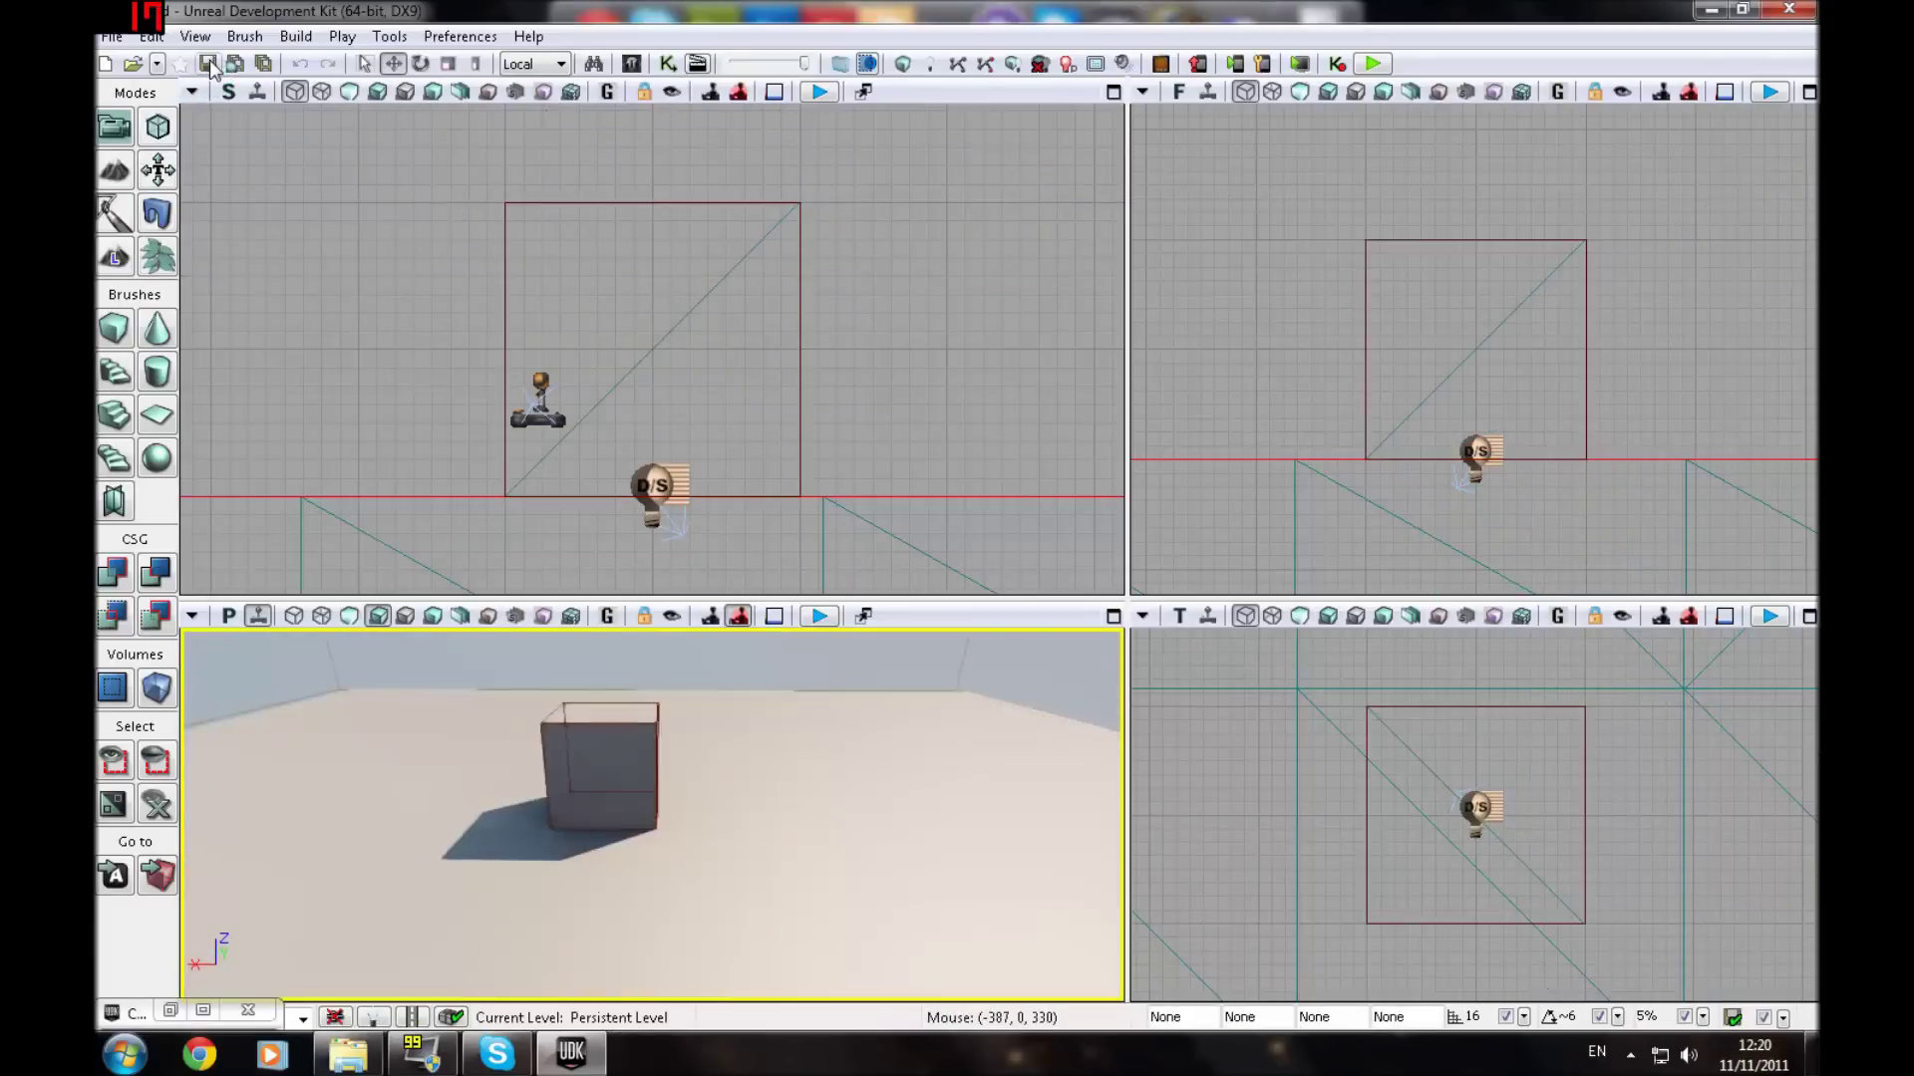
pyautogui.click(208, 64)
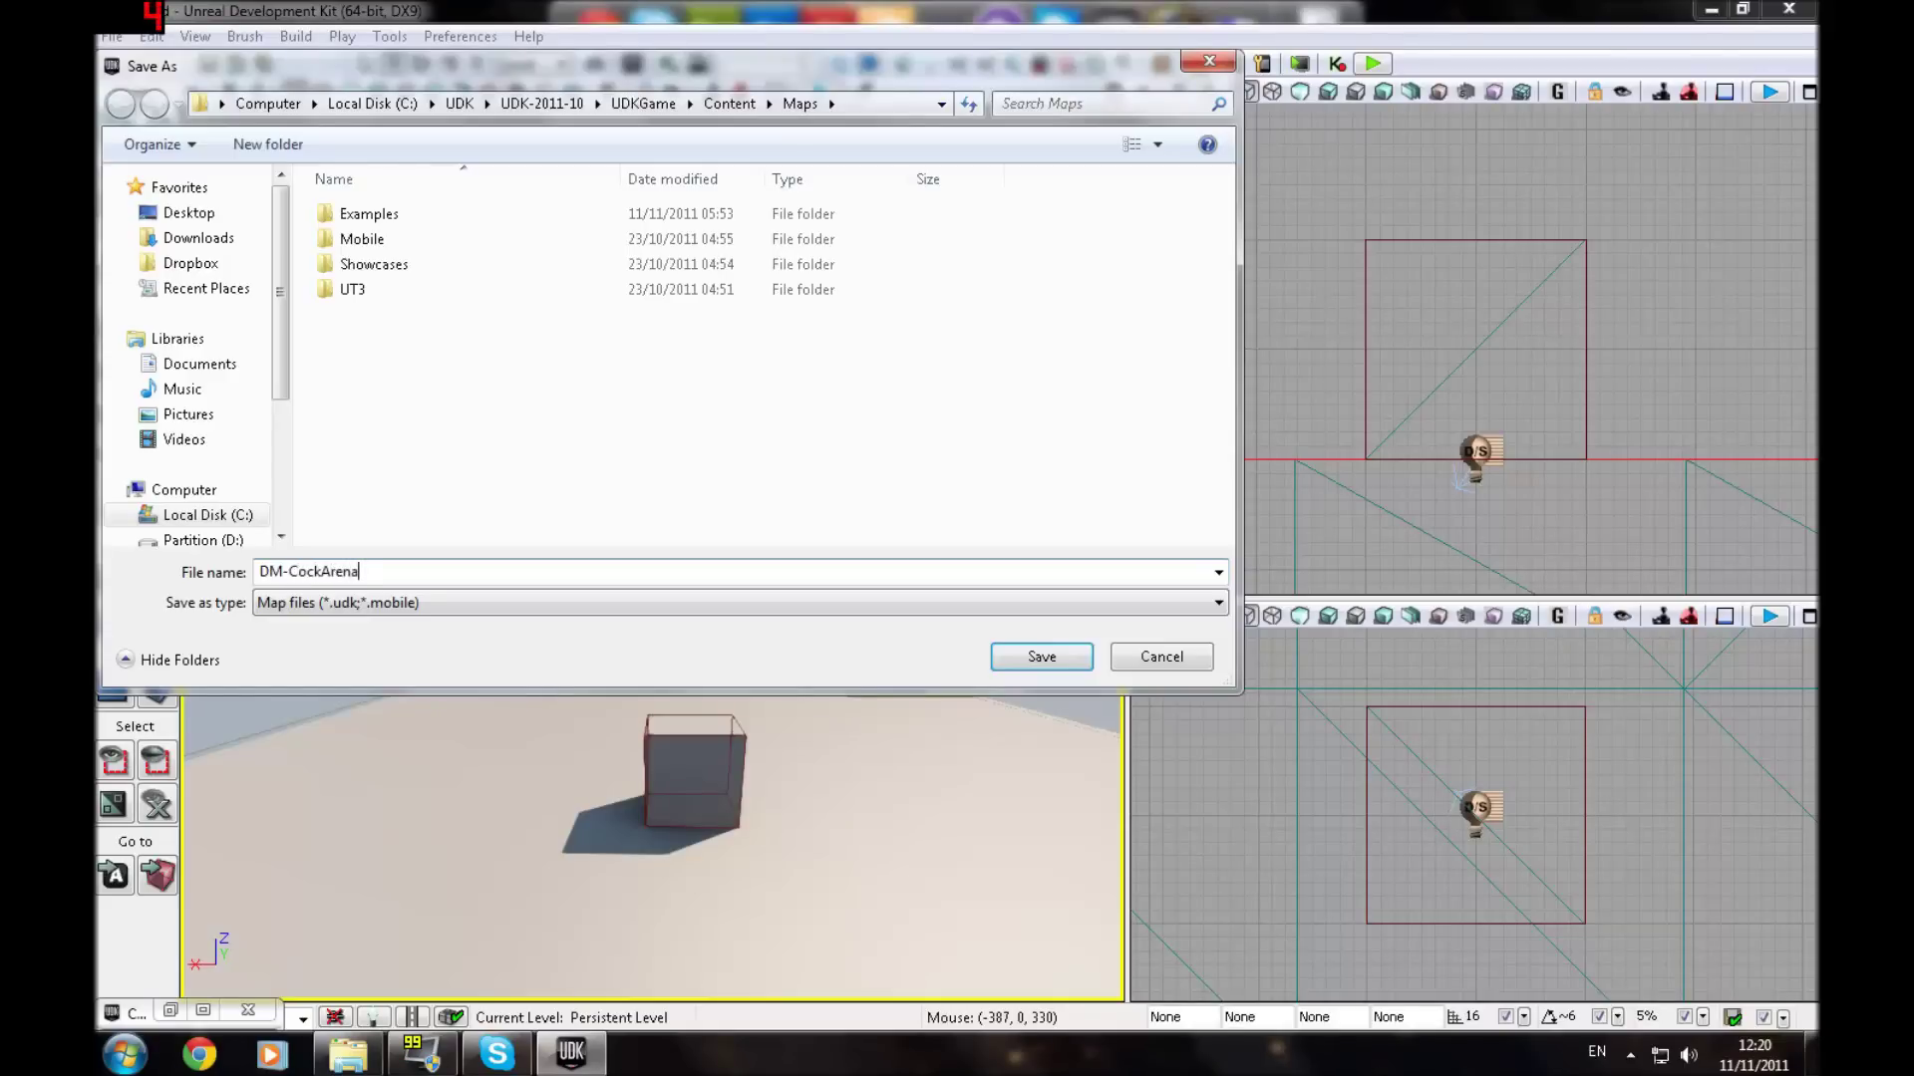
pyautogui.click(1042, 656)
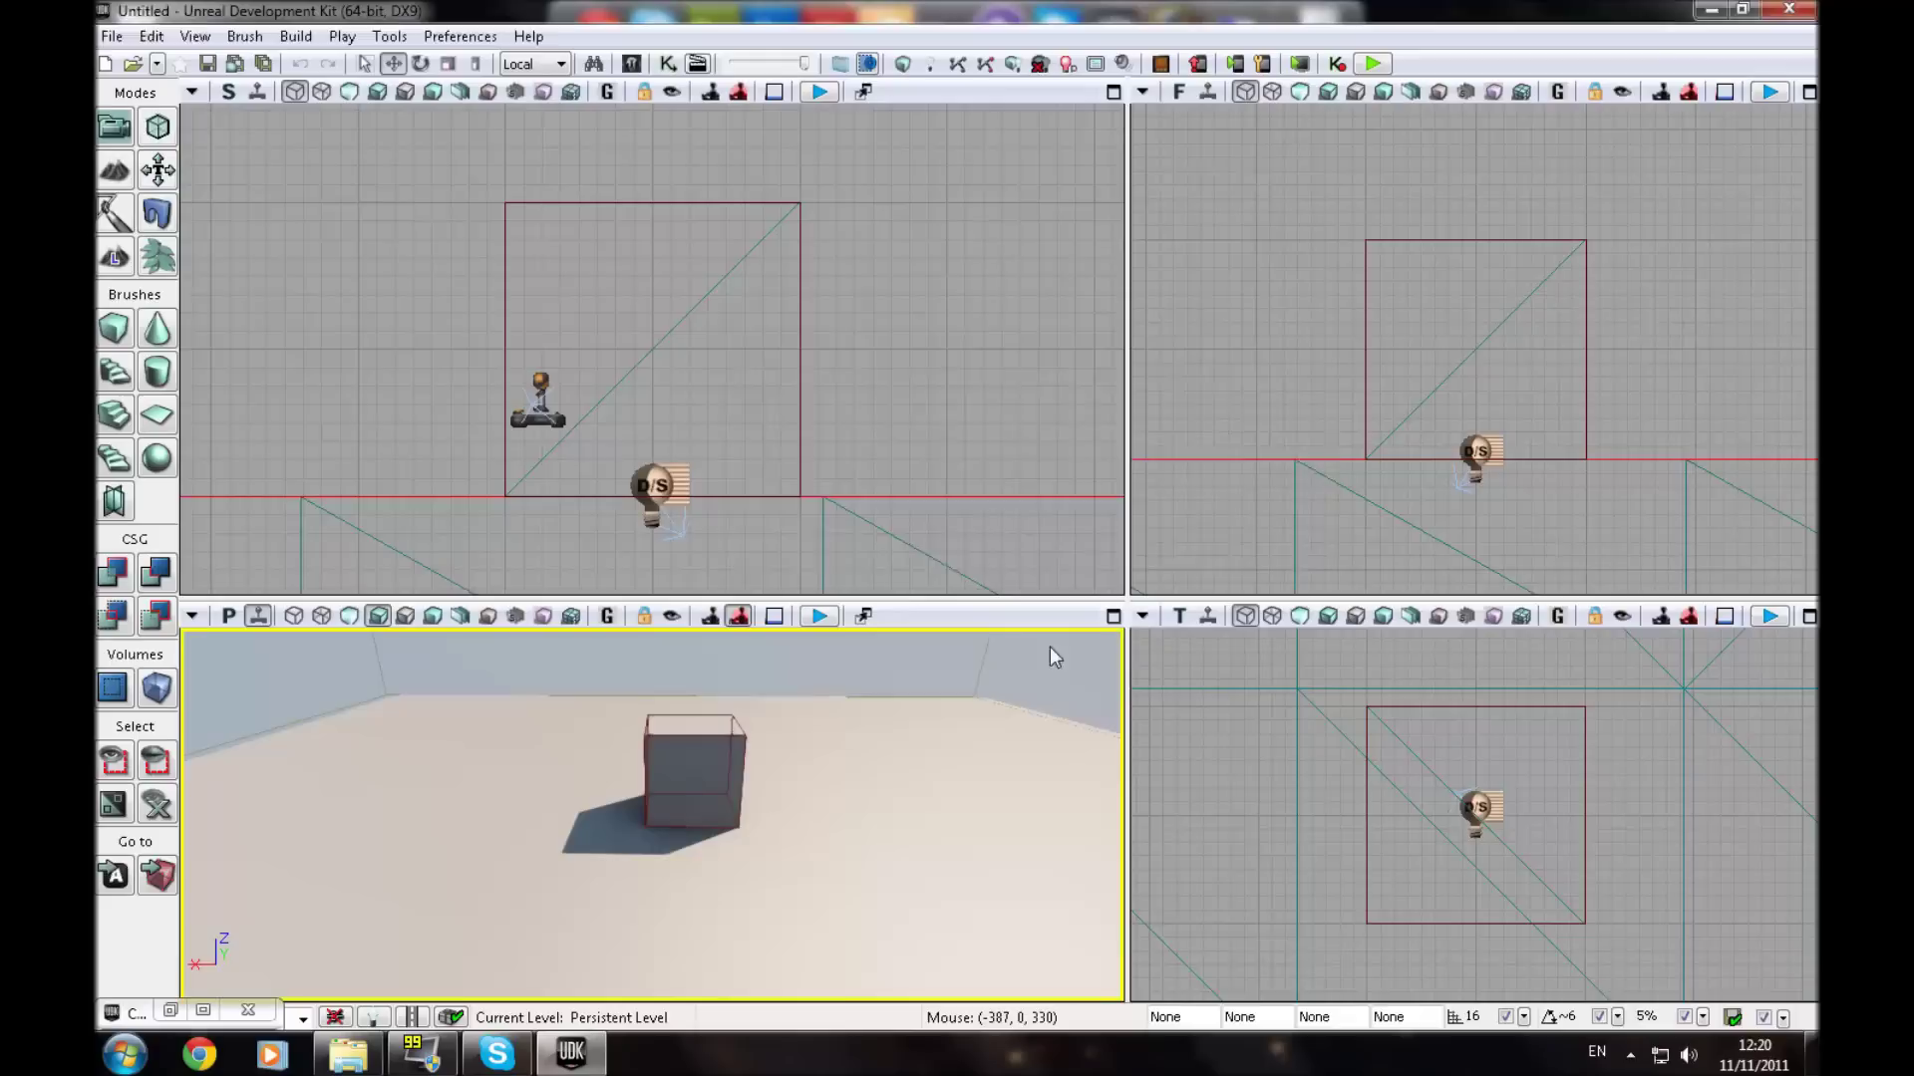
# Step: Play the level in the perspective viewport and walk around the cube to check it from several sides
pyautogui.moveTo(931, 637); pyautogui.dragTo(1092, 873)
pyautogui.moveTo(653, 813); pyautogui.dragTo(688, 743, button='right')
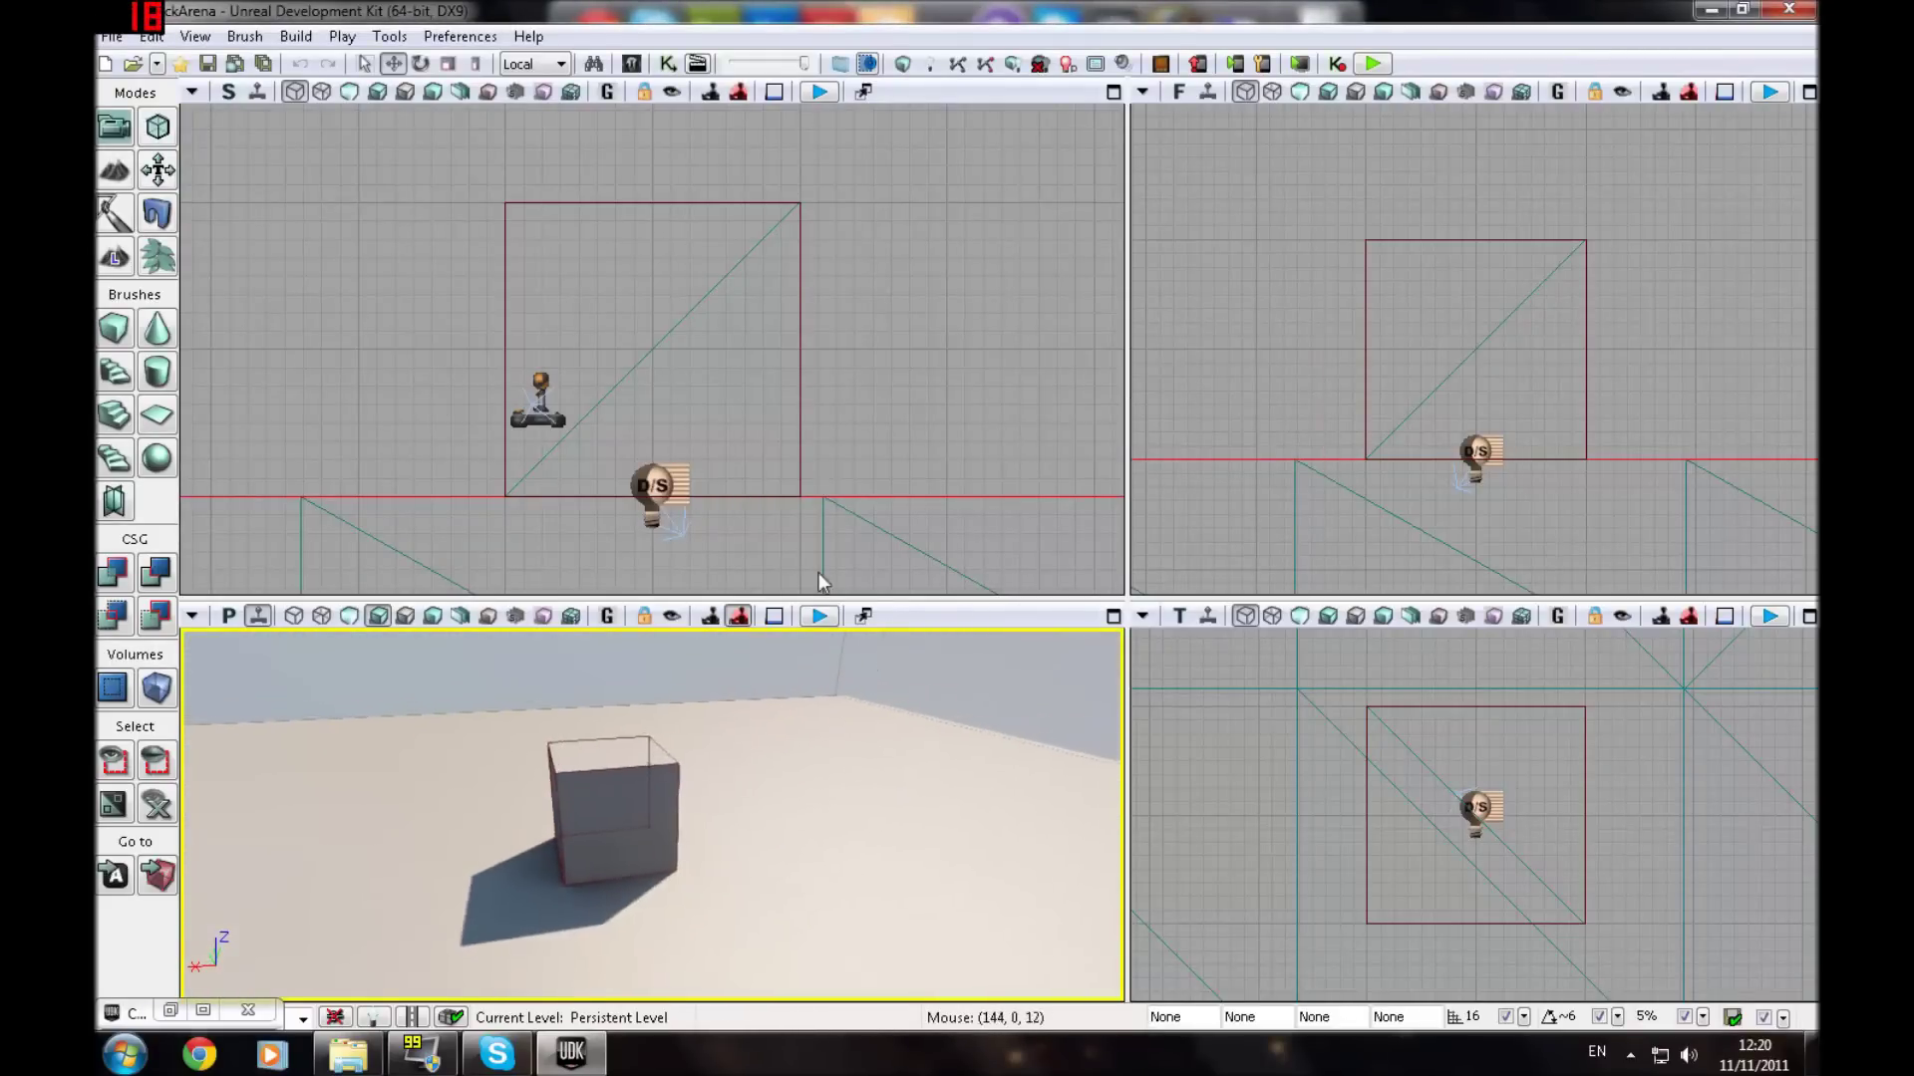
pyautogui.click(828, 619)
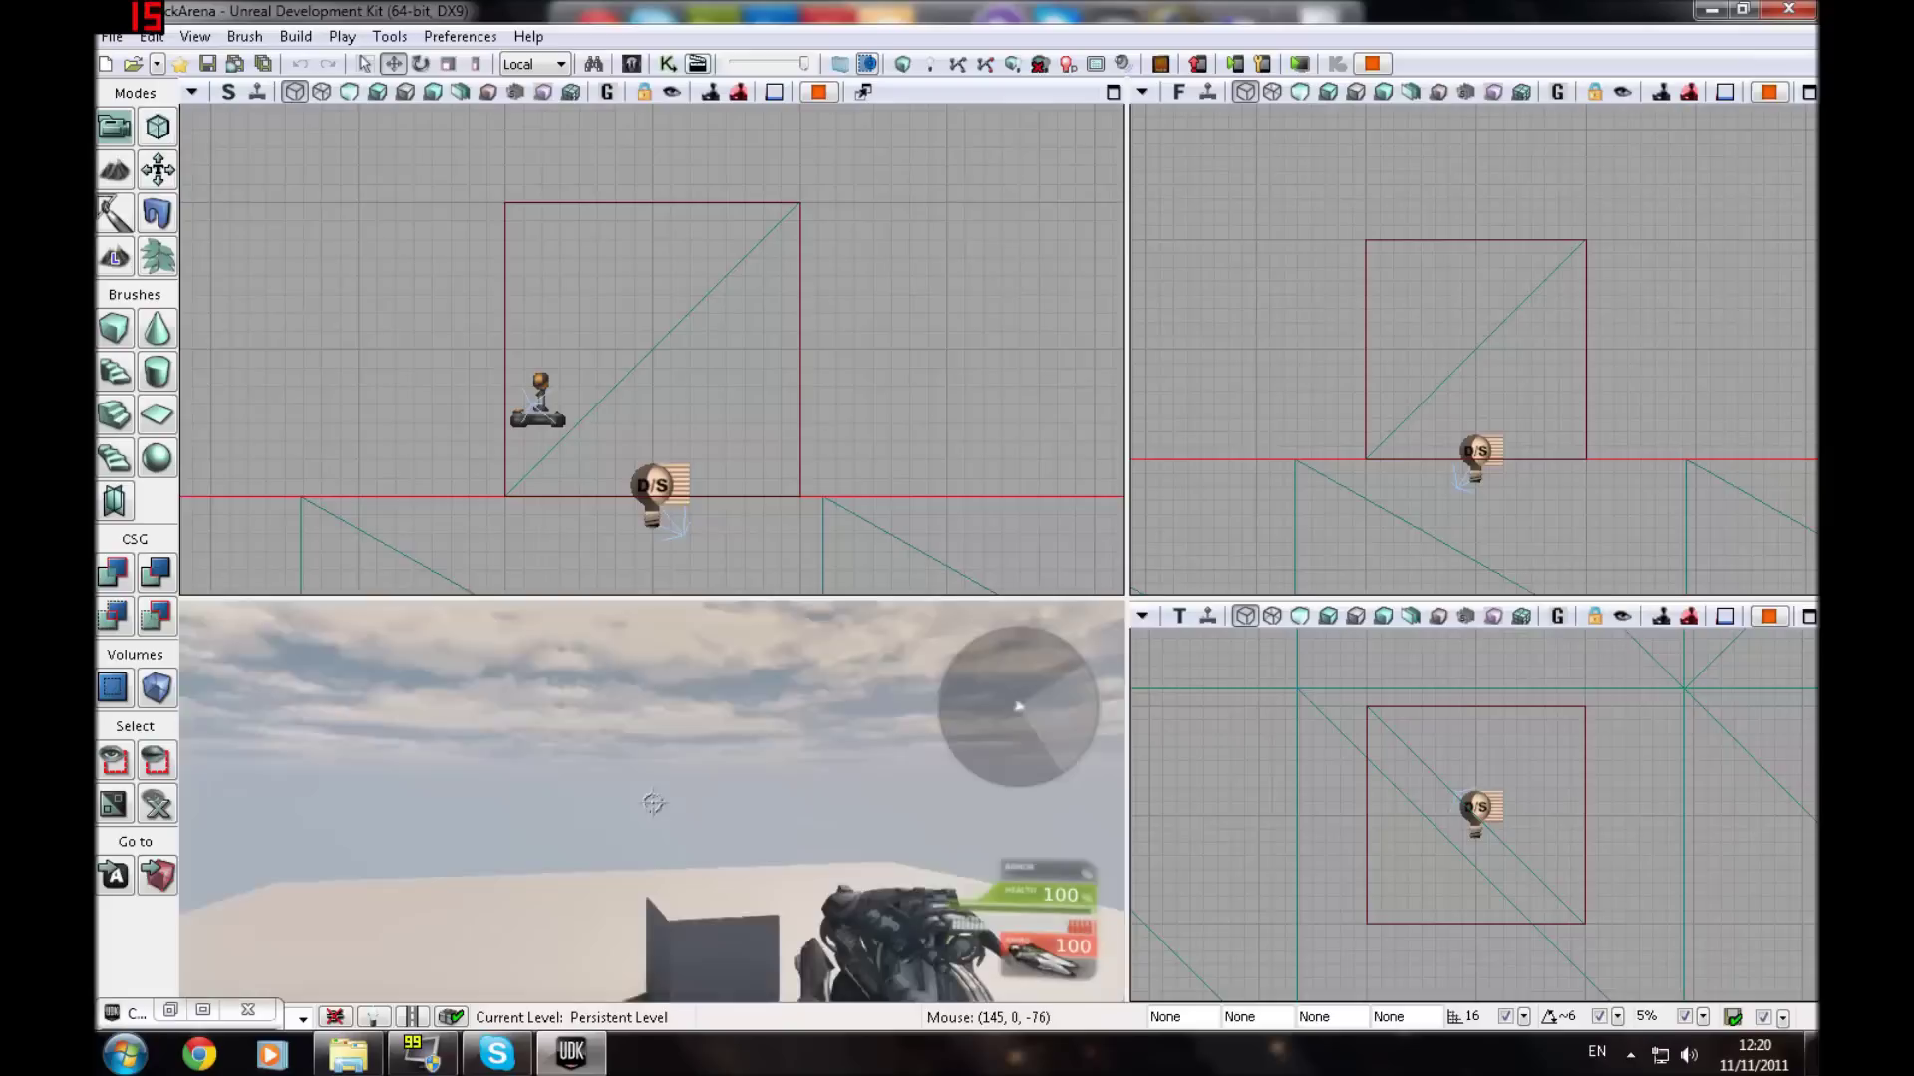
pyautogui.press('w')
pyautogui.press('w')
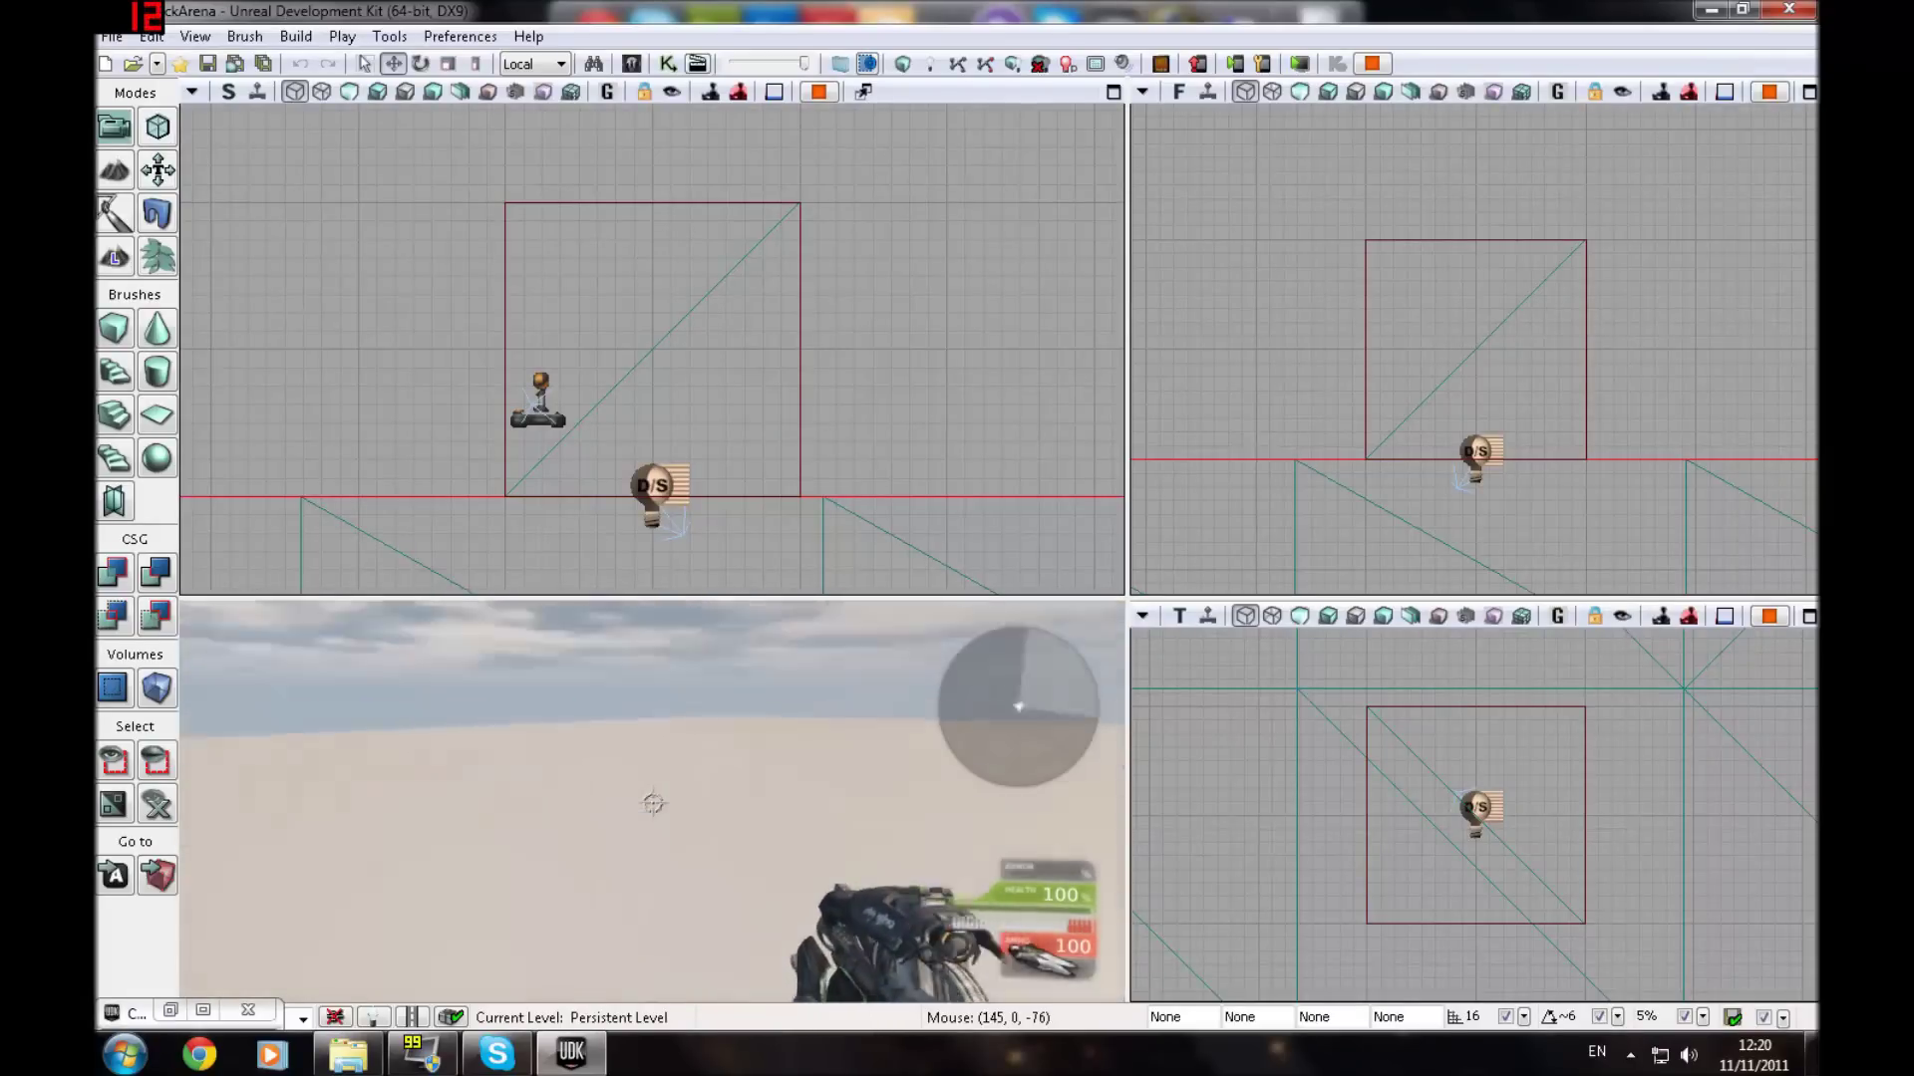
pyautogui.press('w')
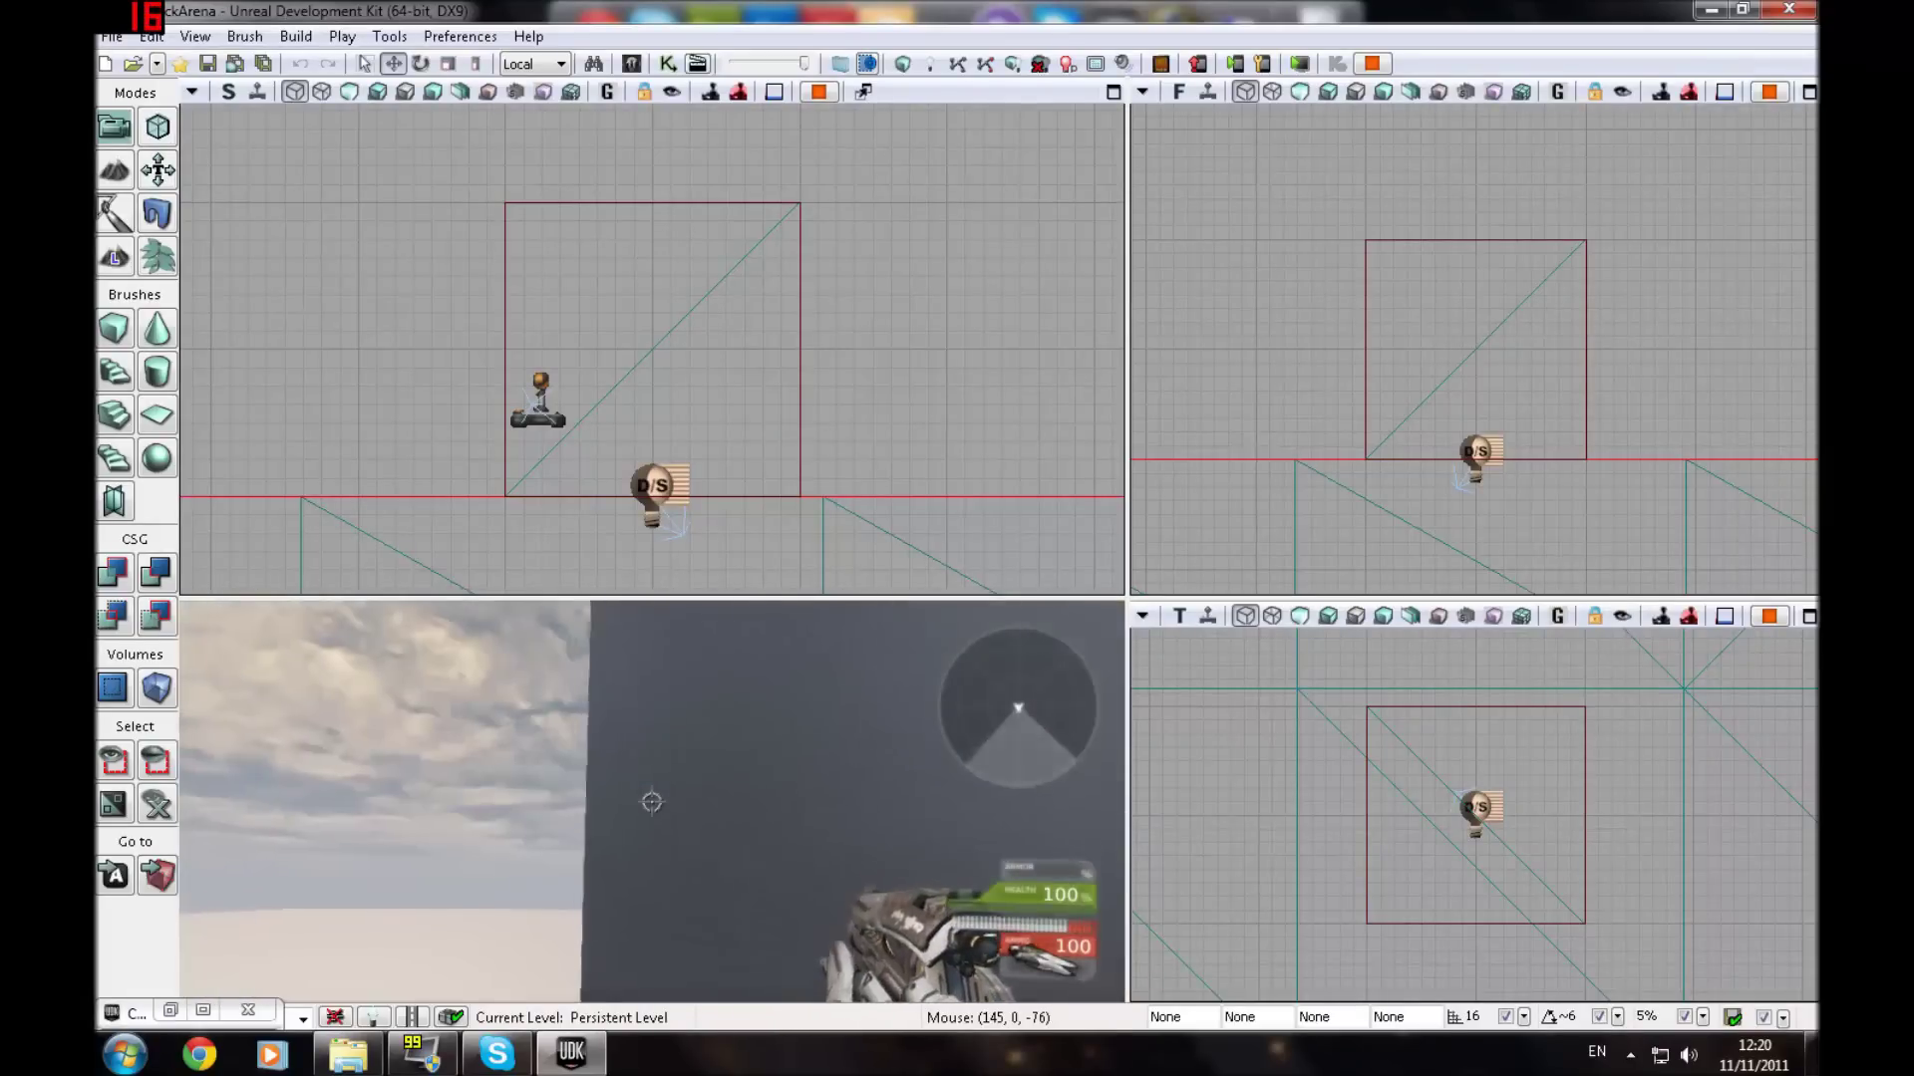
pyautogui.press('w')
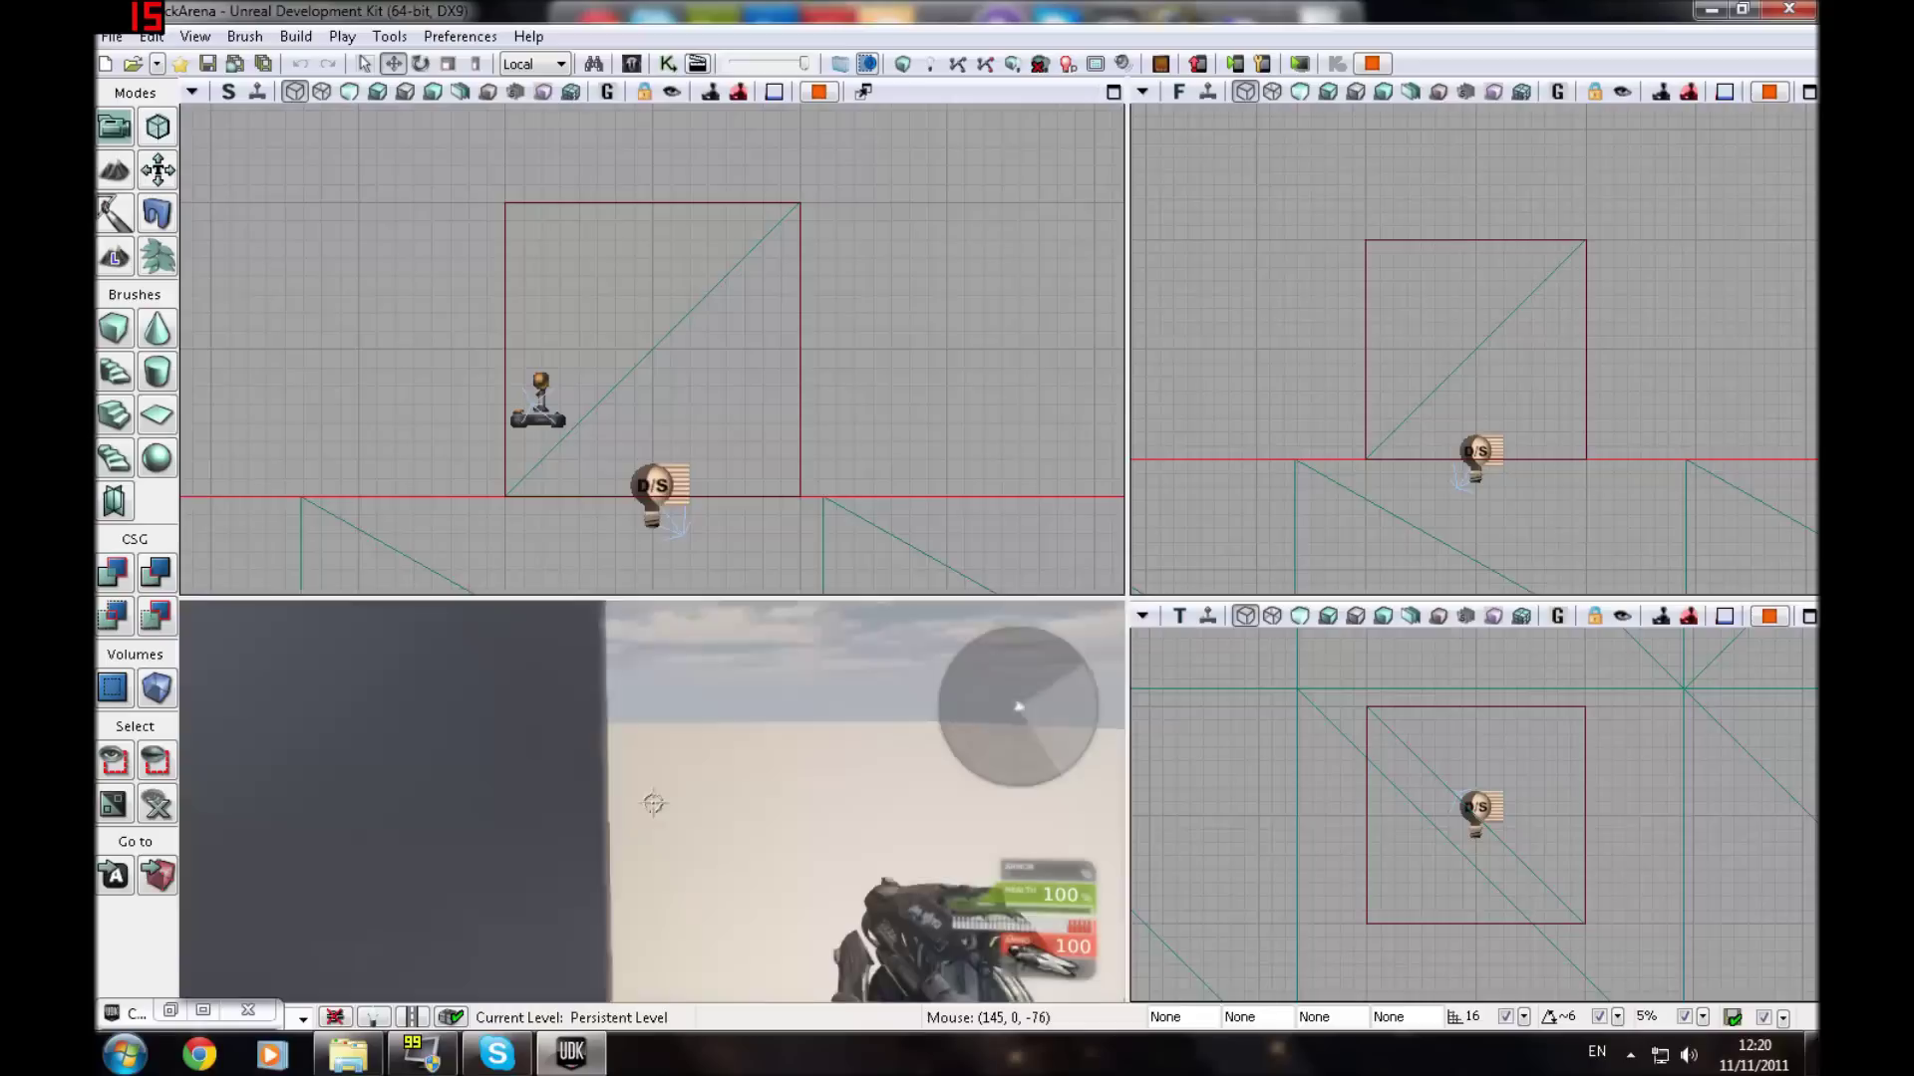
pyautogui.press('w')
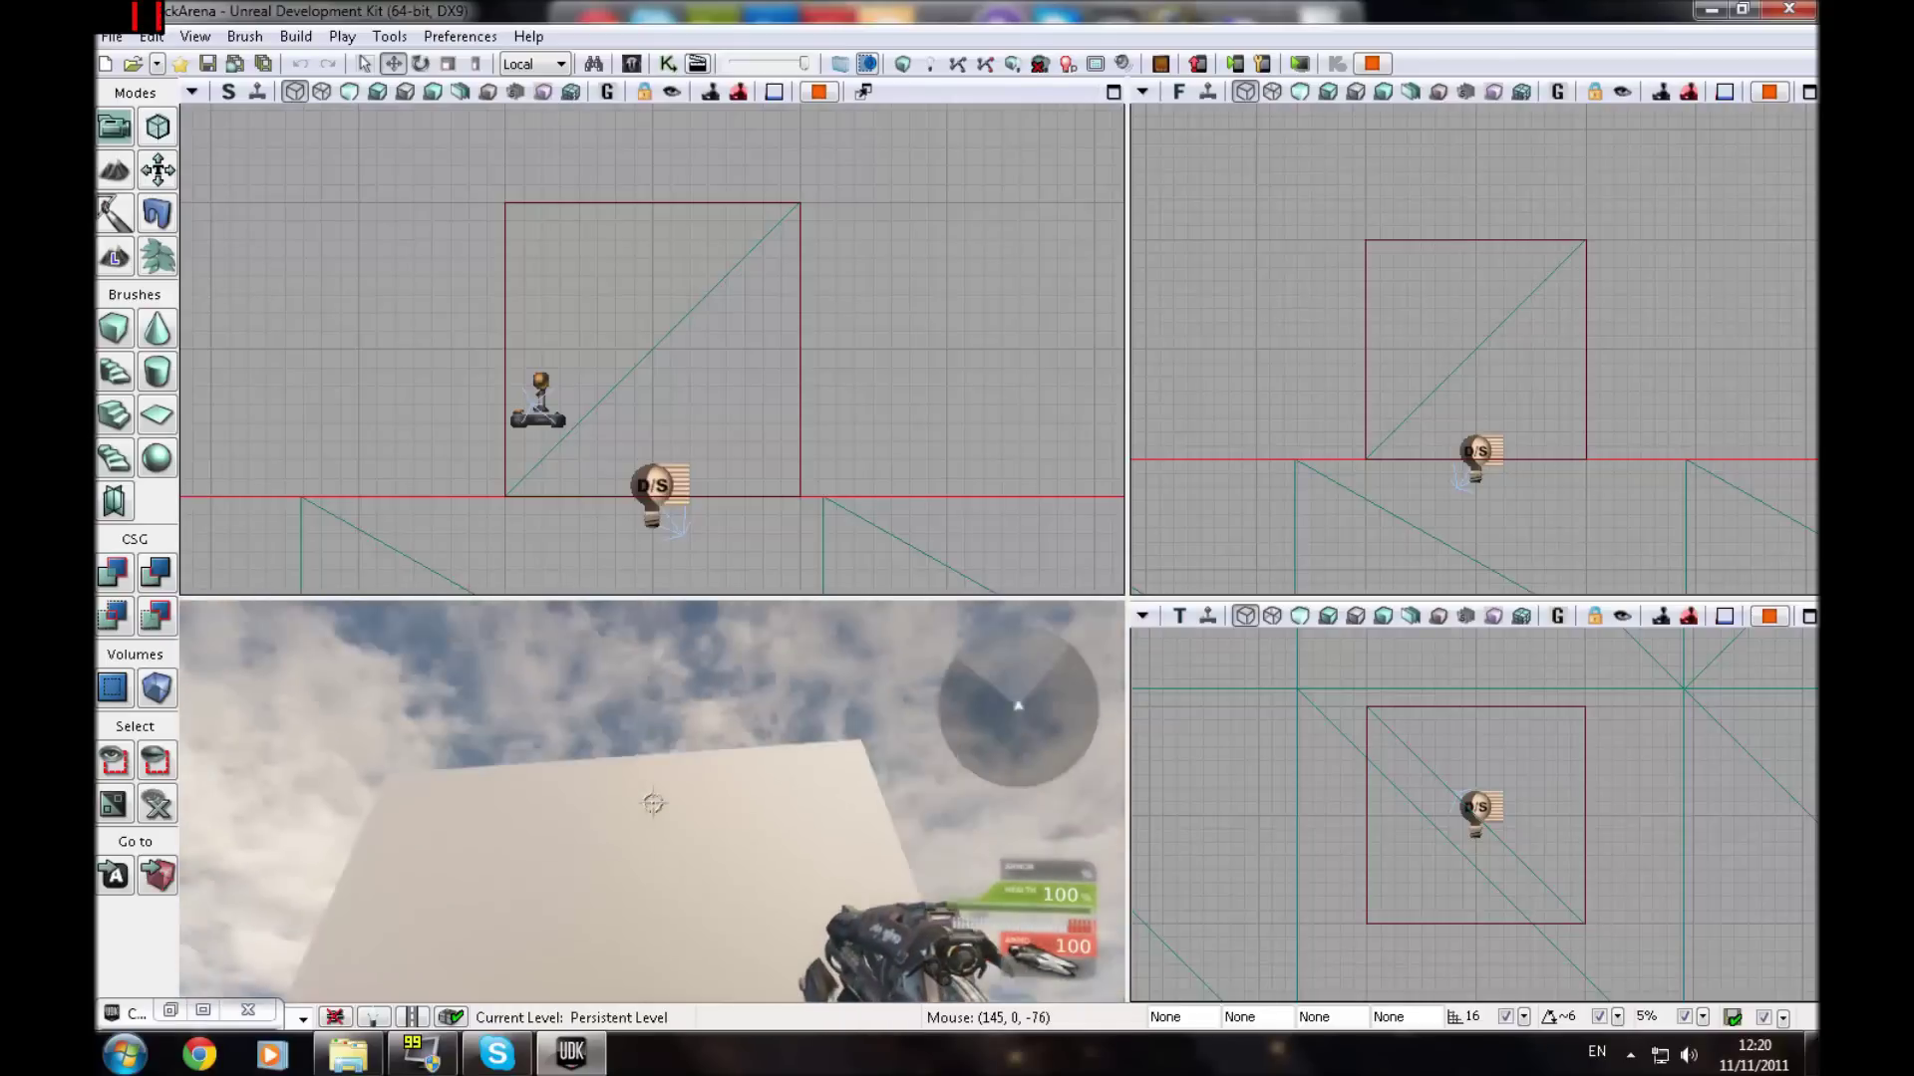
# Step: Fire the weapon at the cube, walk around it, and end the play session
pyautogui.press('s')
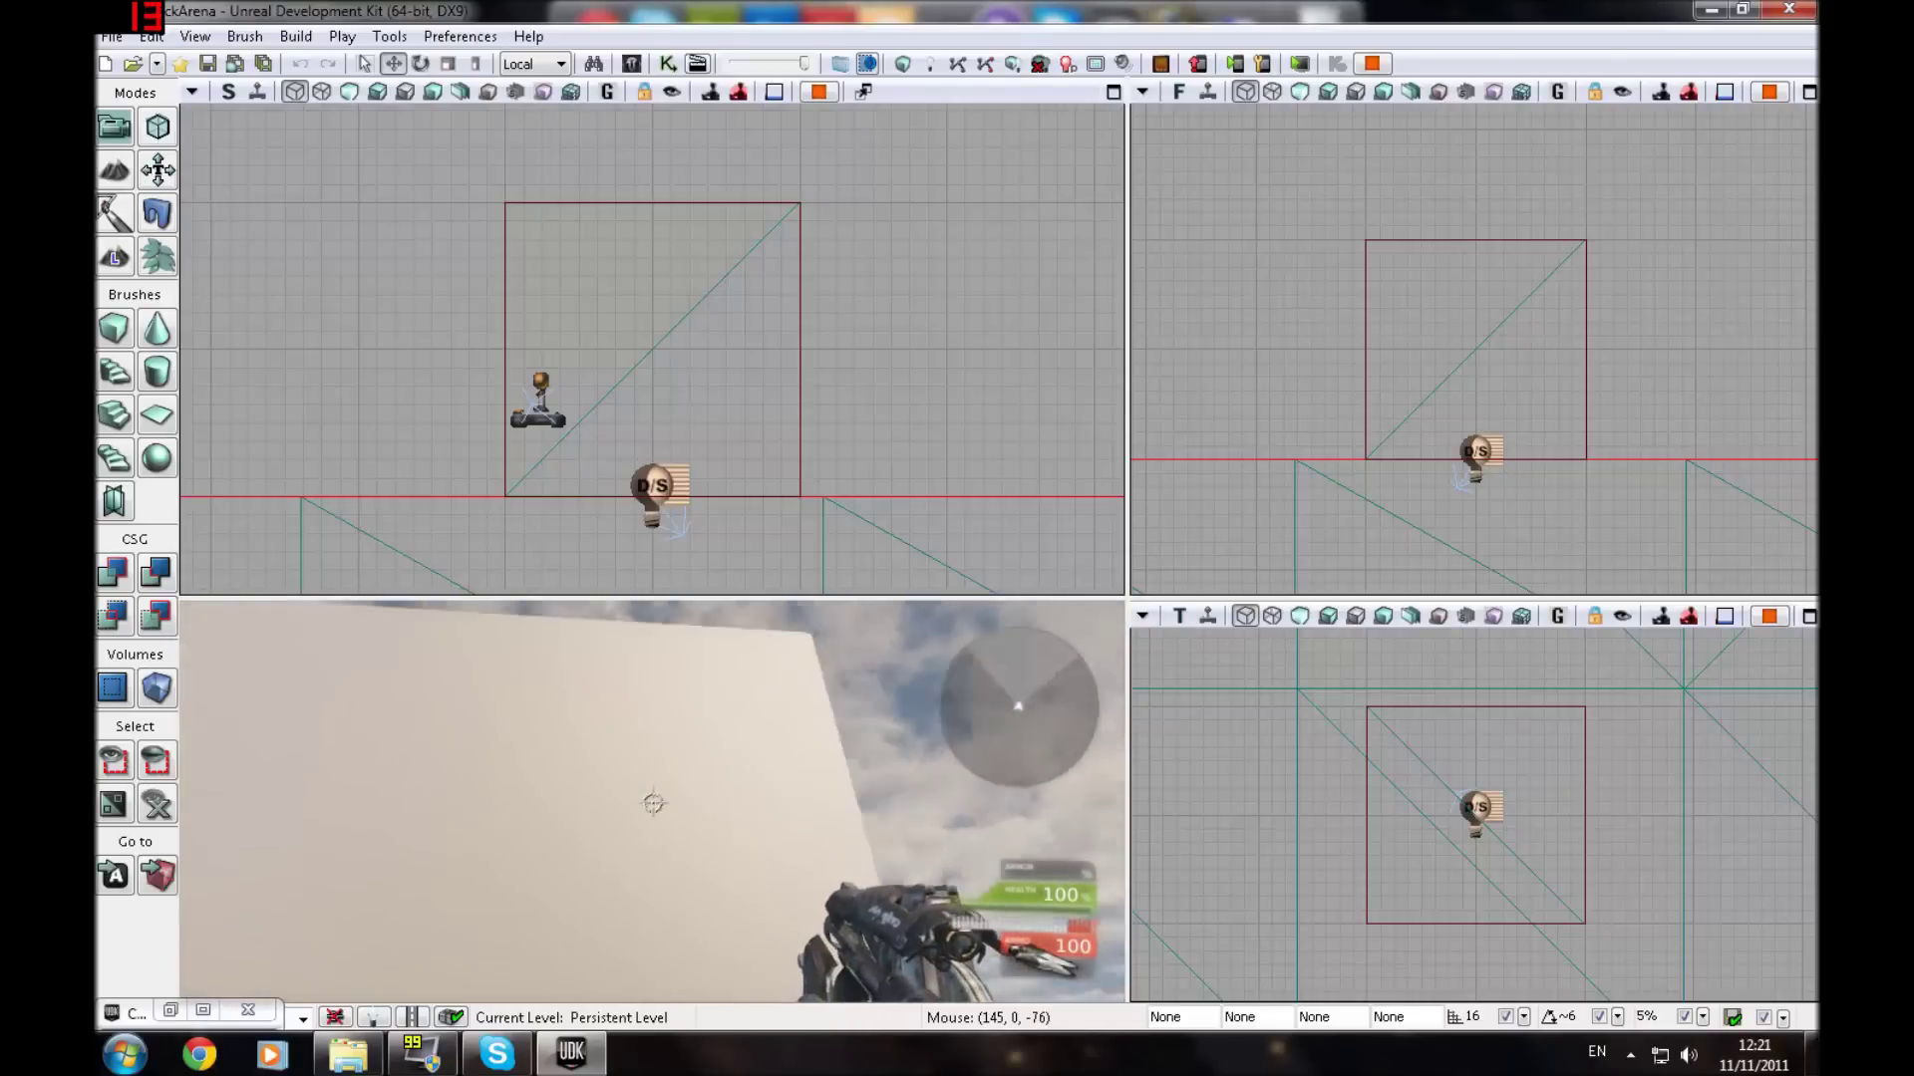
pyautogui.click(653, 803)
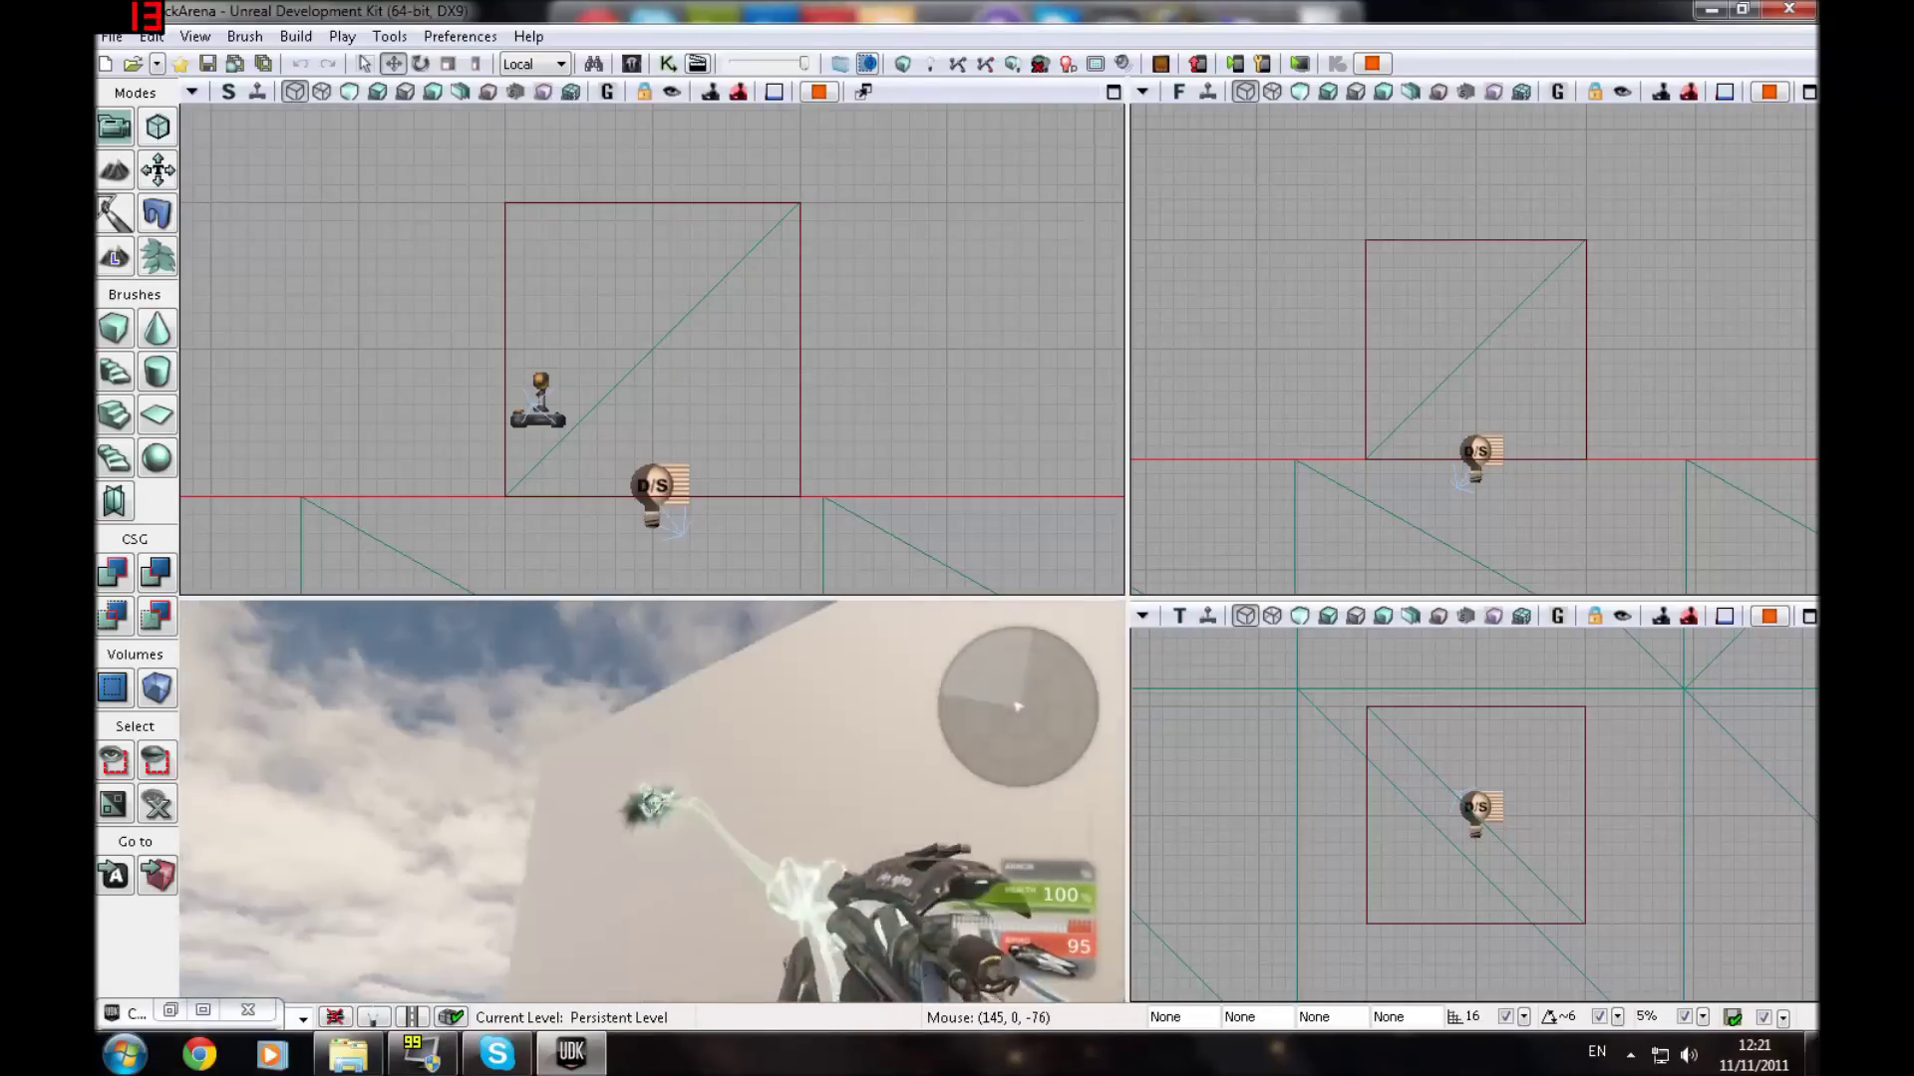
pyautogui.press('w')
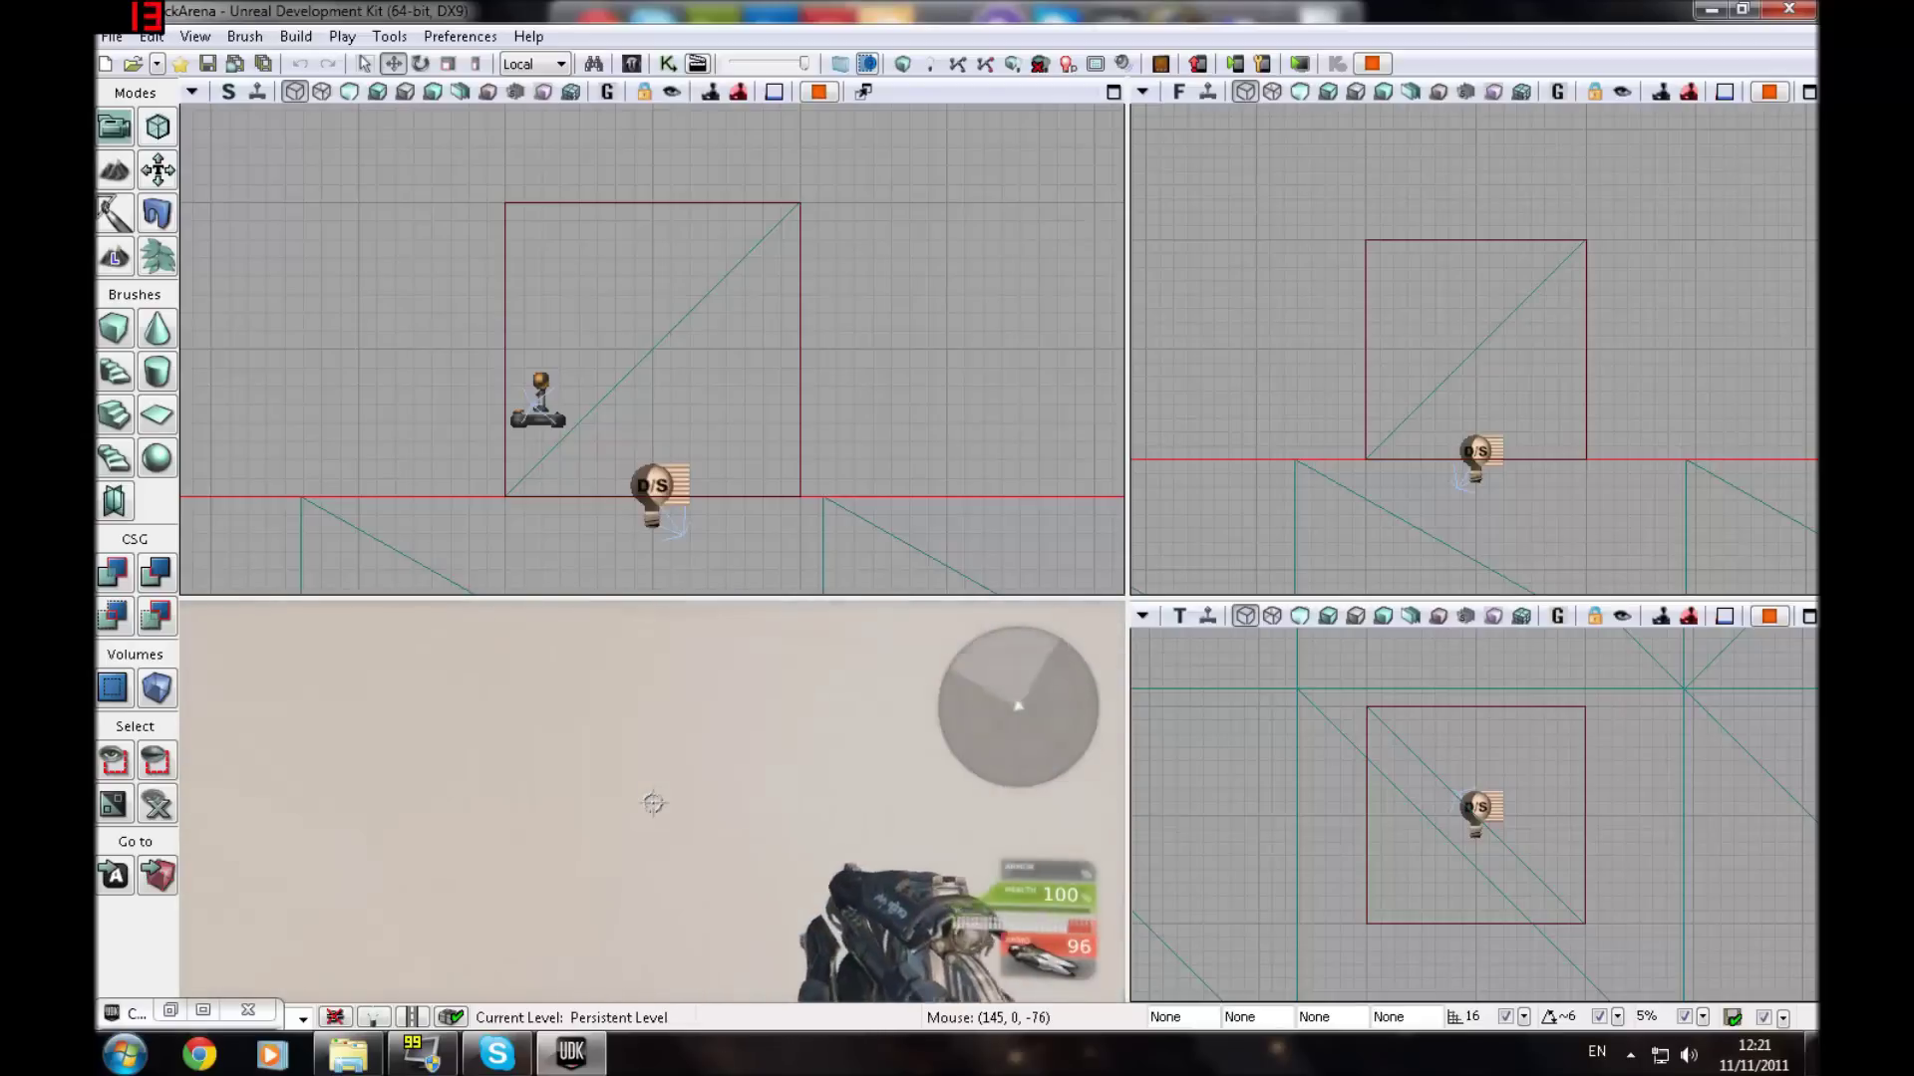
pyautogui.press('w')
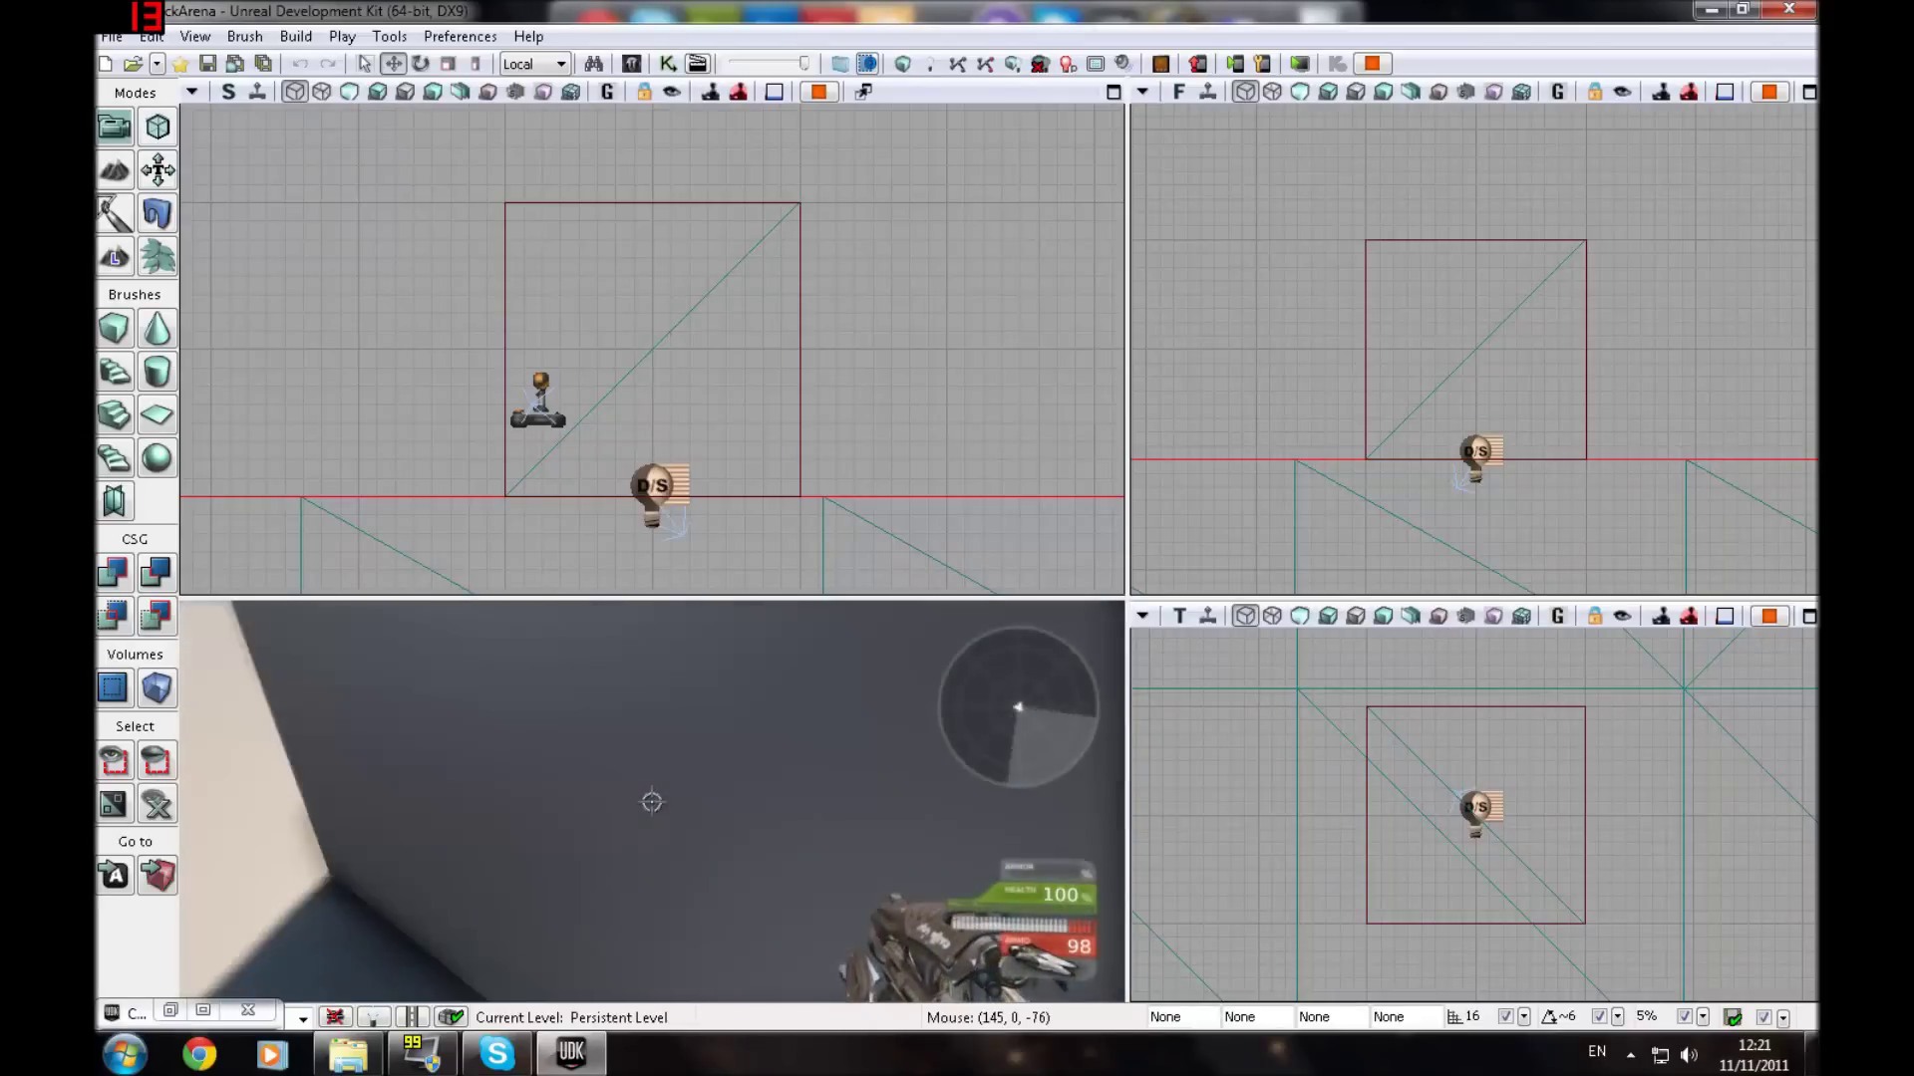
pyautogui.press('s')
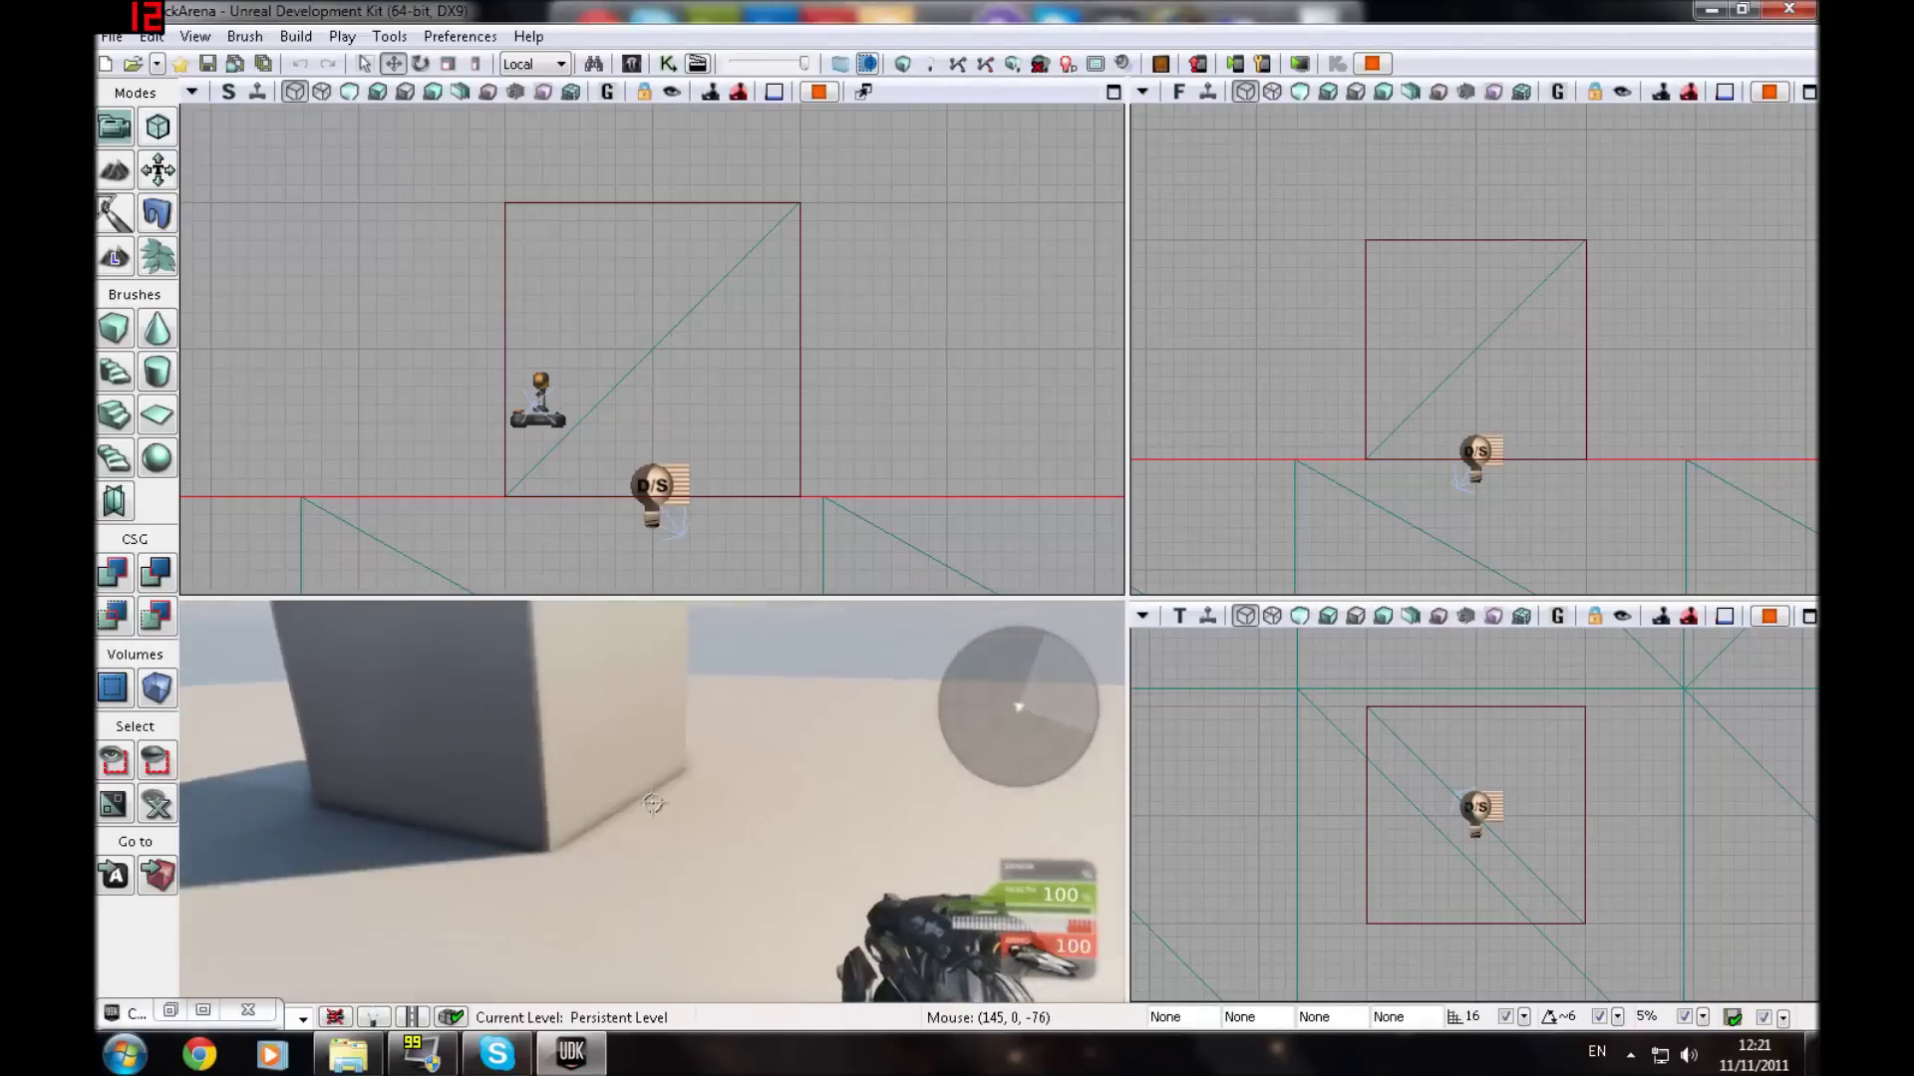
pyautogui.press('d')
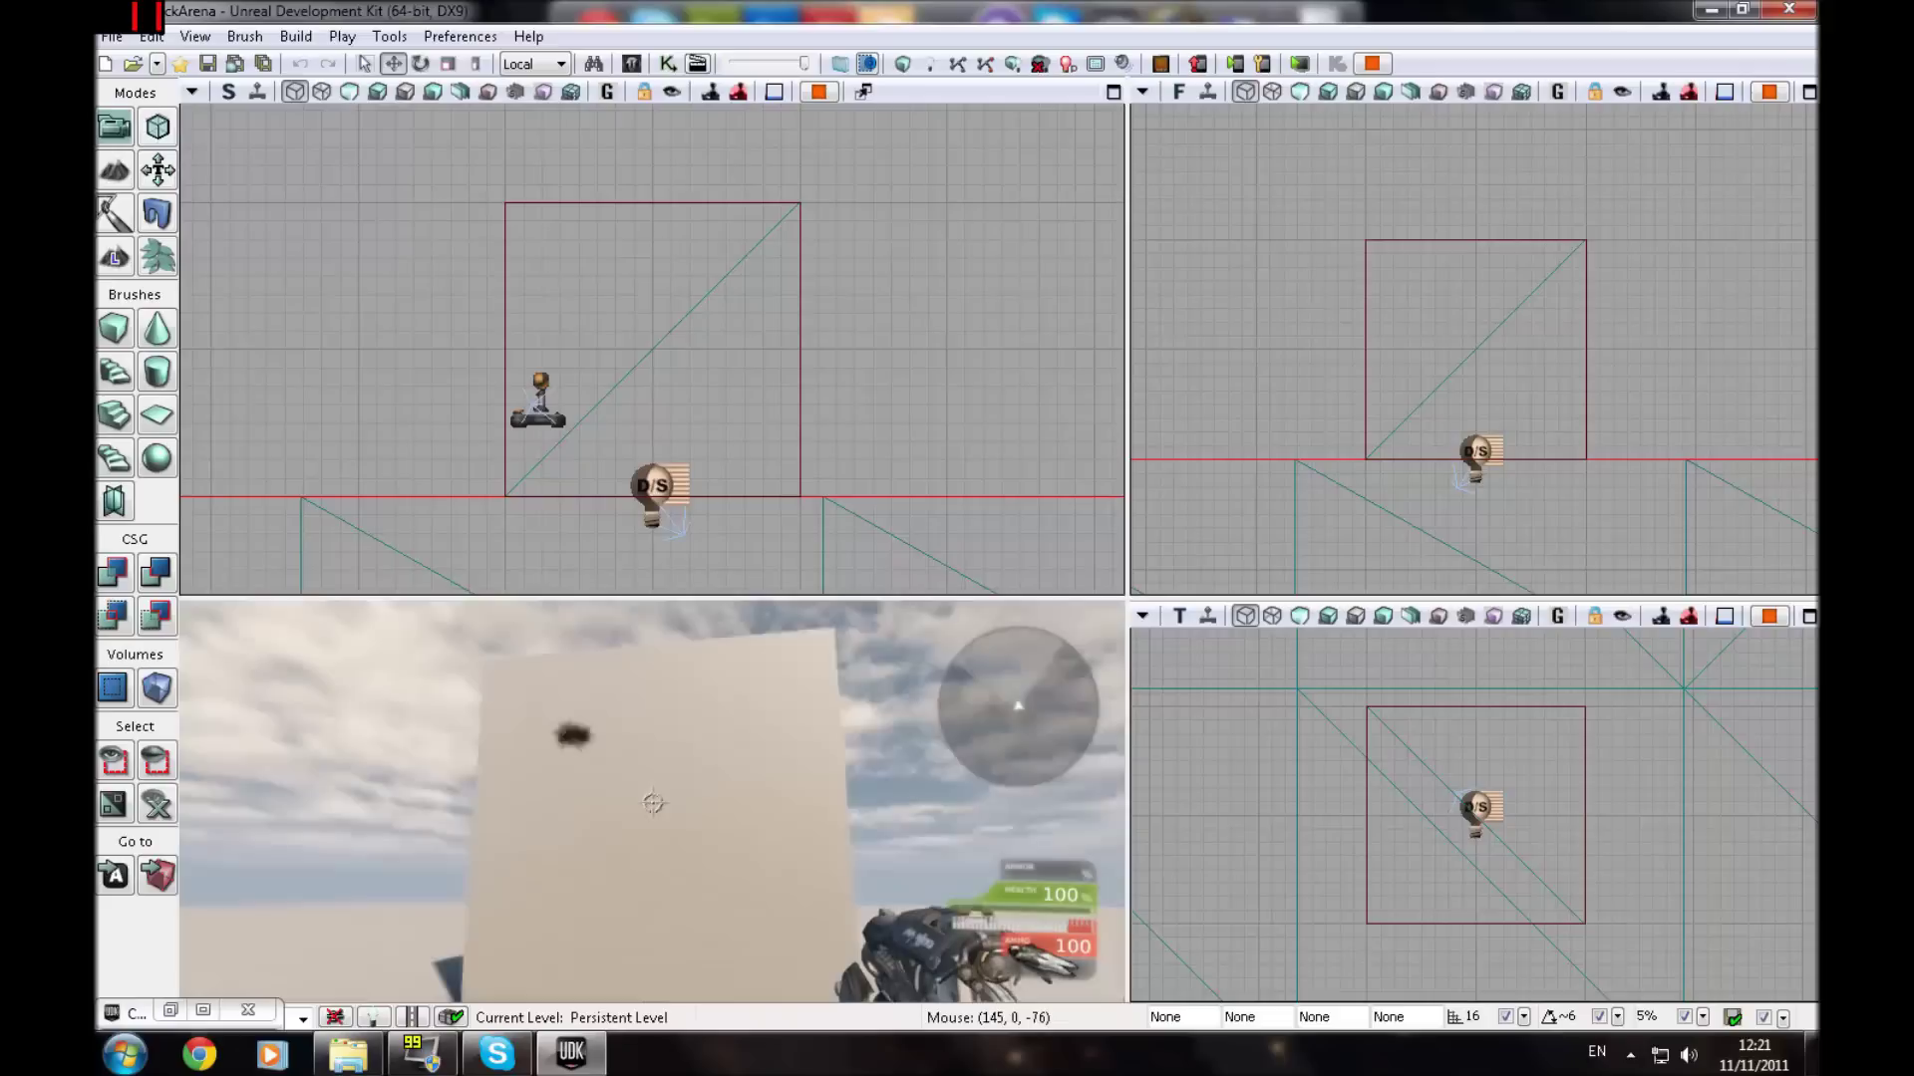
pyautogui.press('Escape')
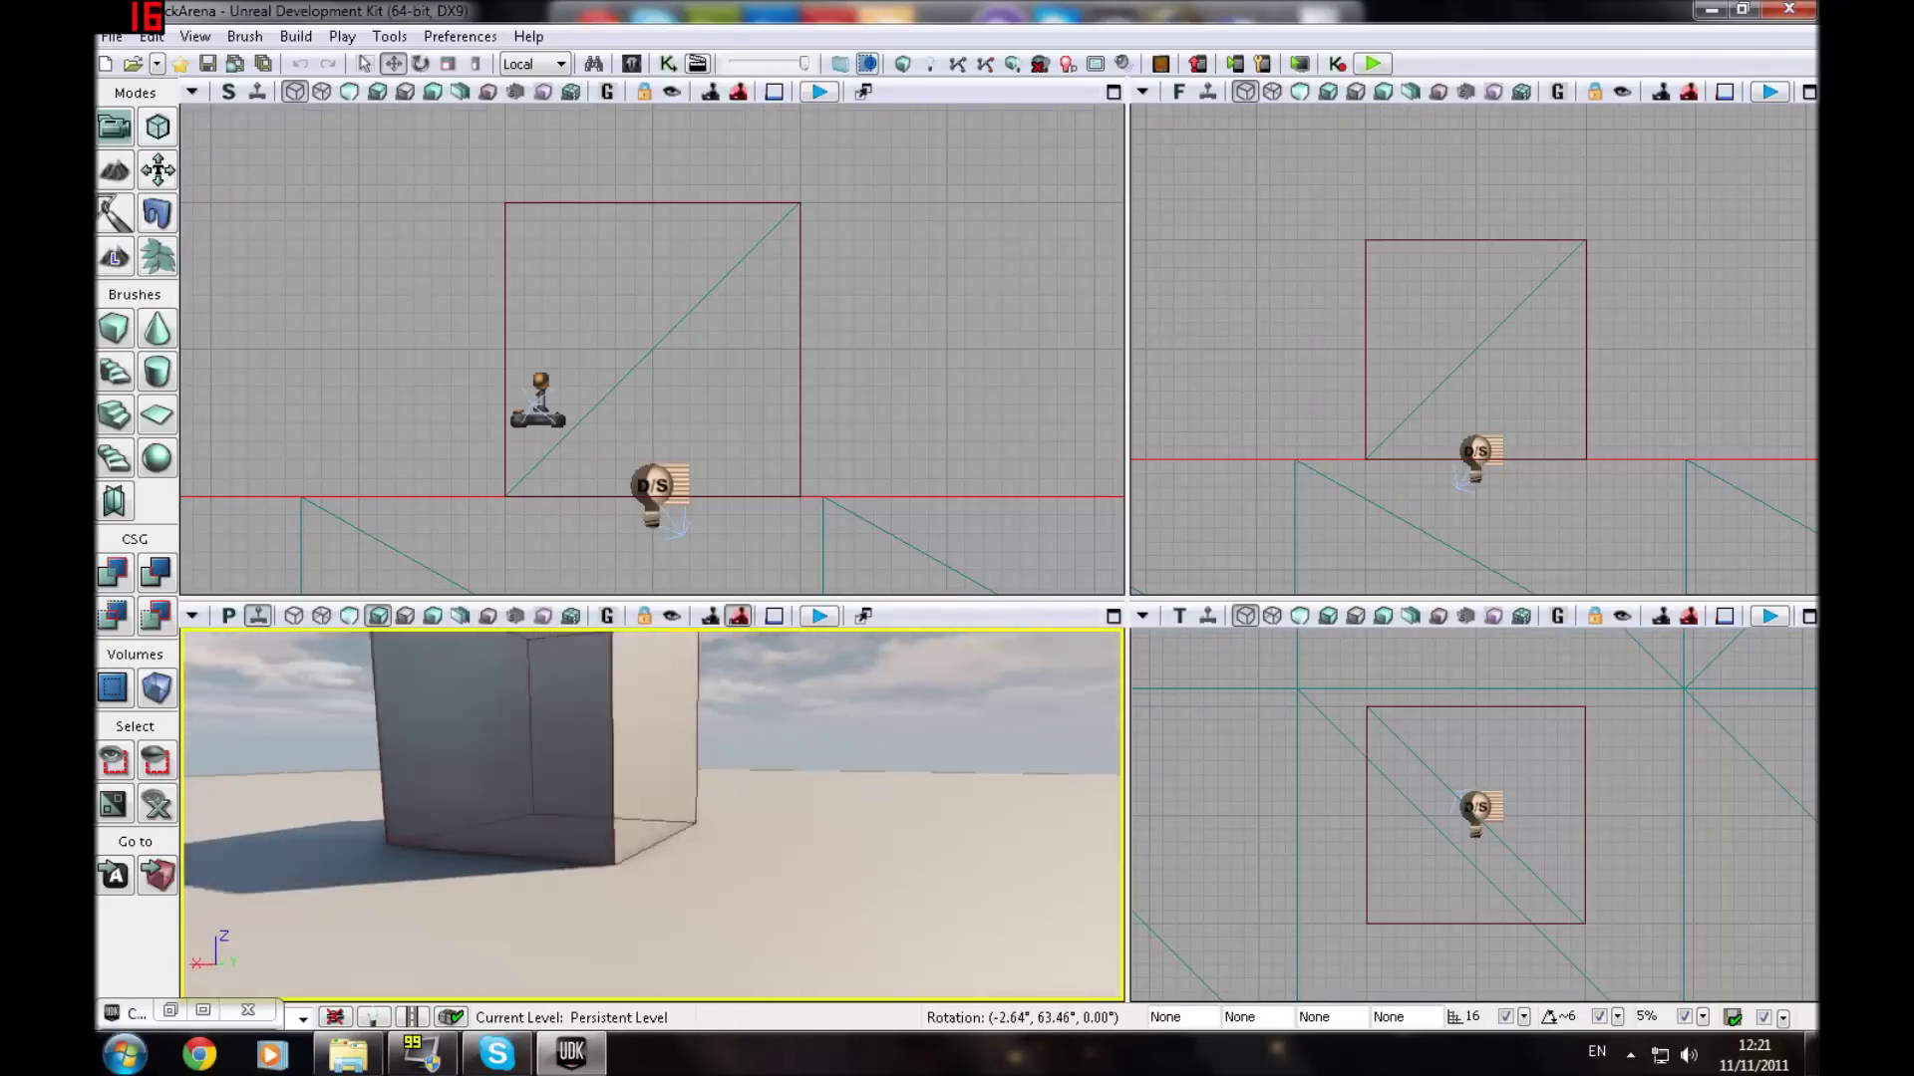
pyautogui.moveTo(652, 815); pyautogui.dragTo(862, 852, button='right')
pyautogui.press('a')
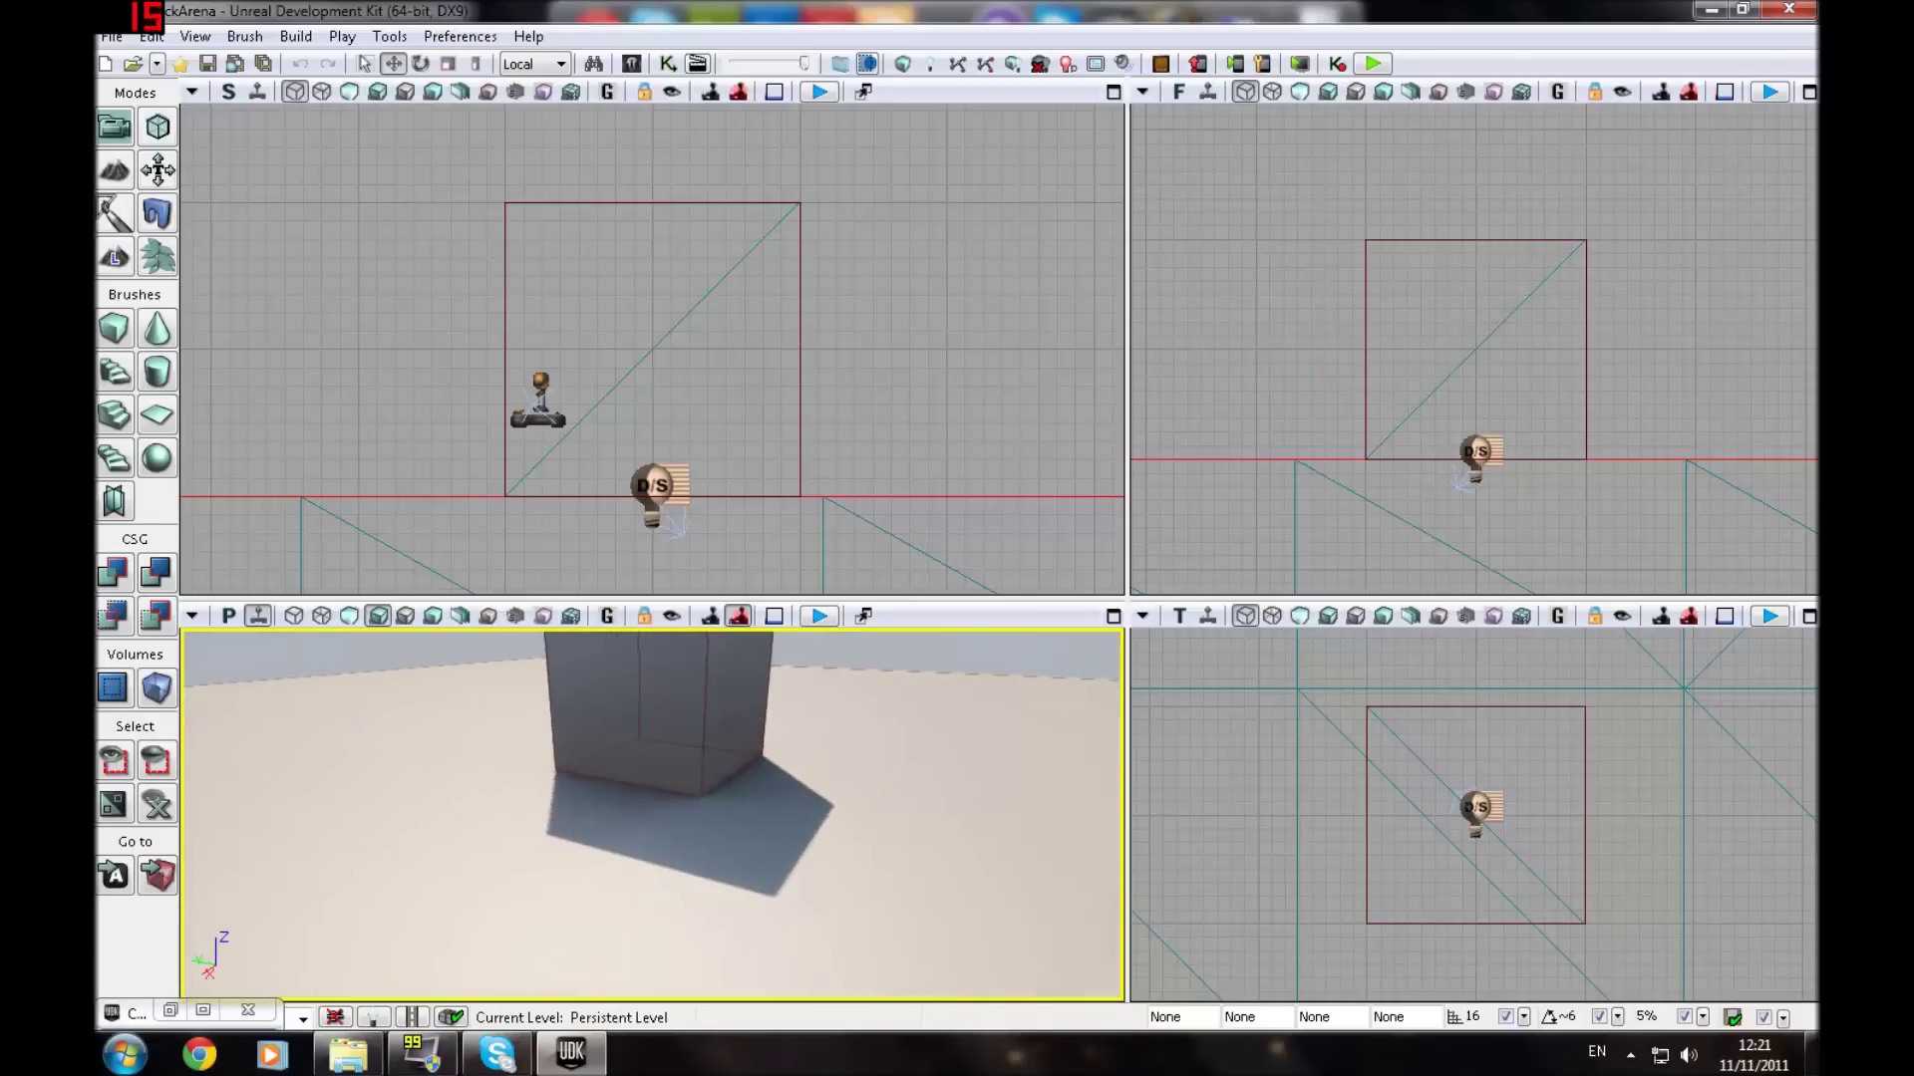